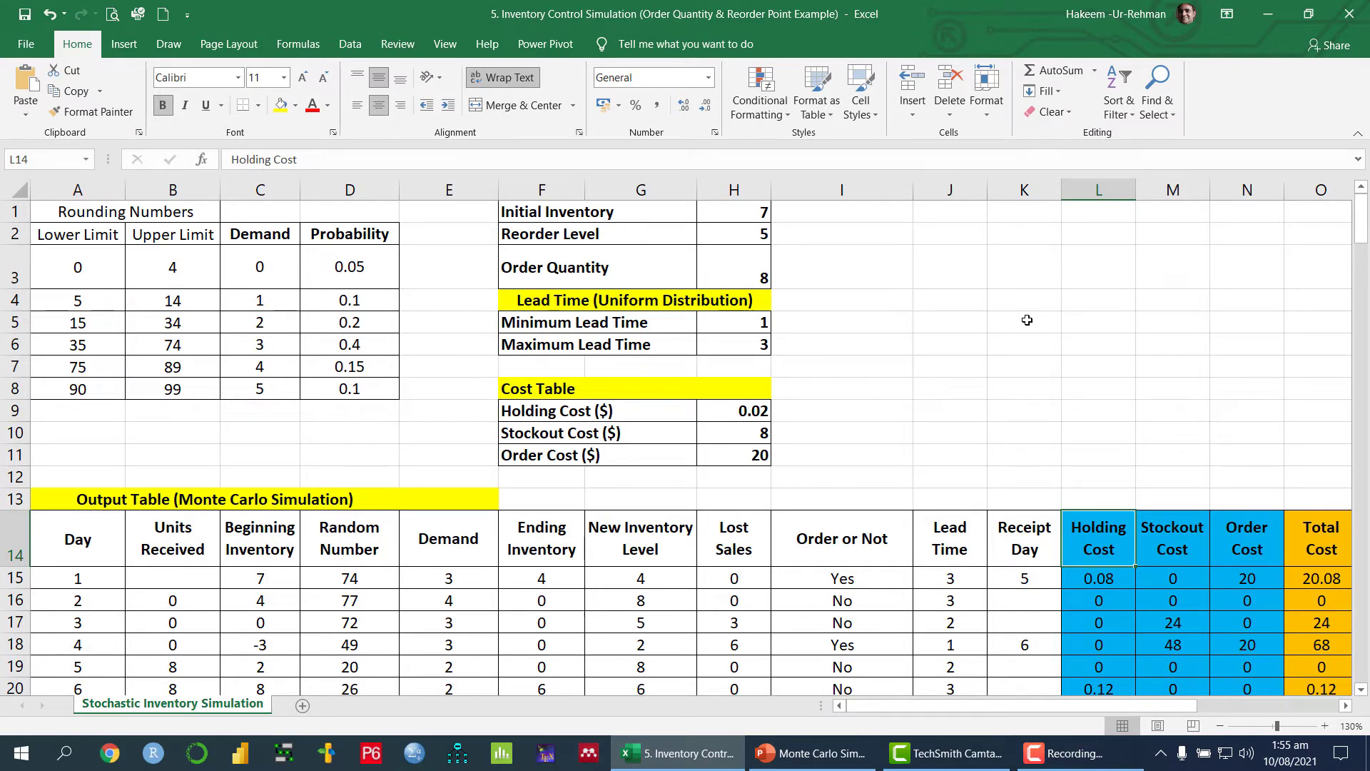
Review the Stockout Cost and Order Cost columns of the output table and the Reorder Level input
click(1178, 545)
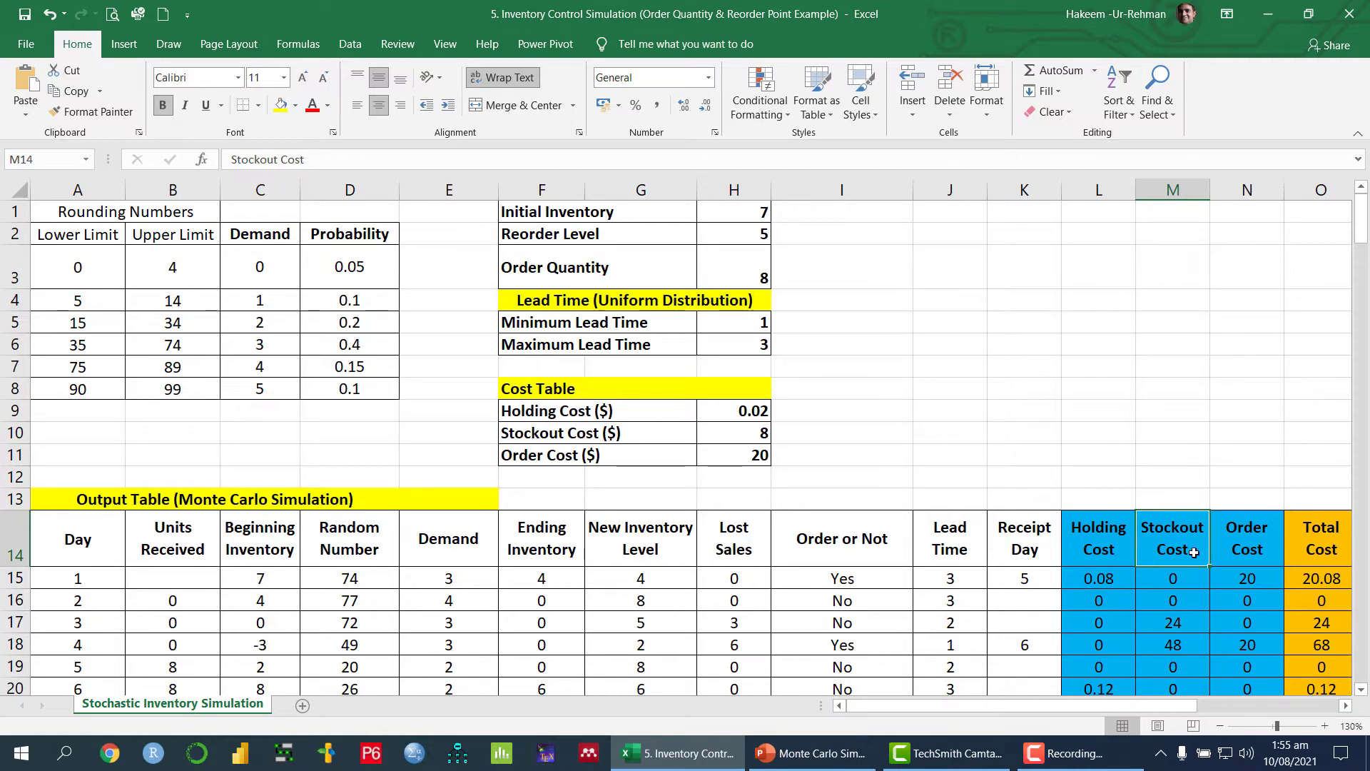
click(1264, 547)
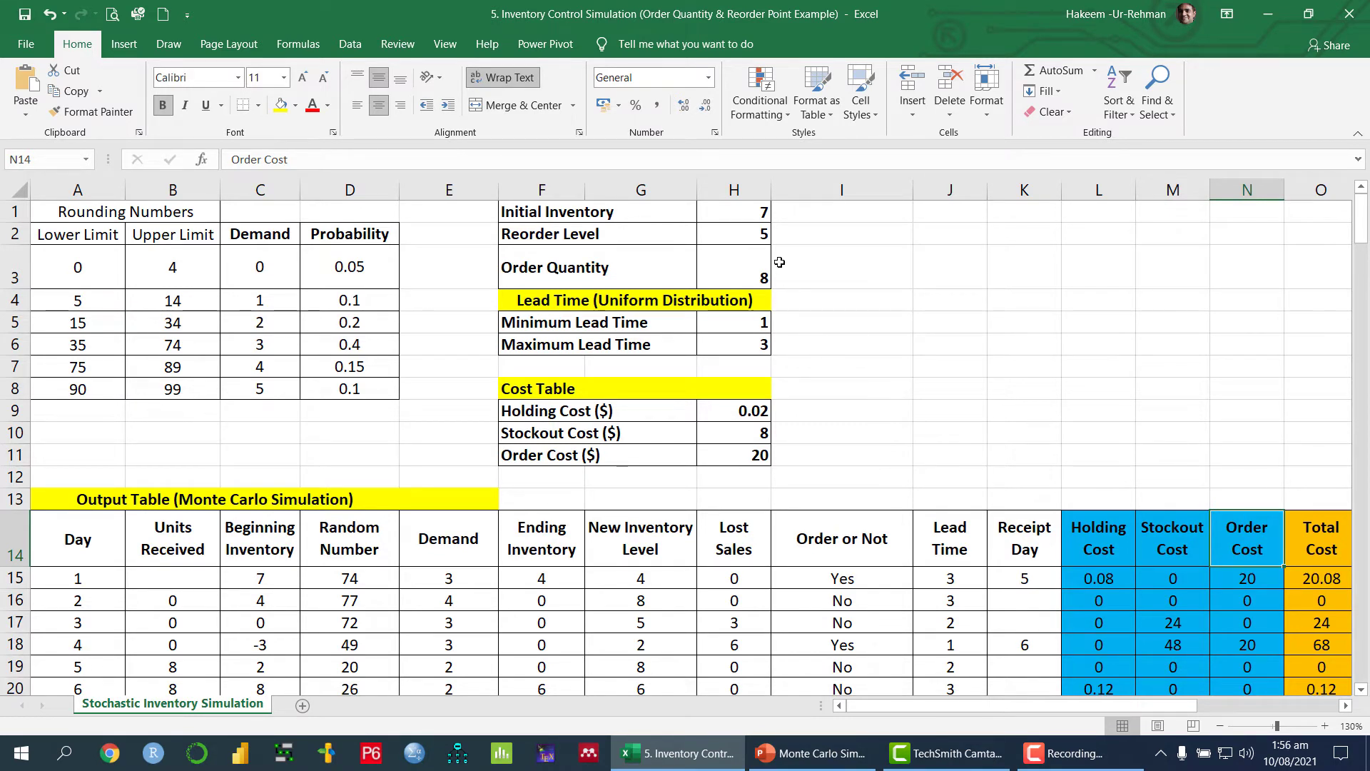
click(756, 235)
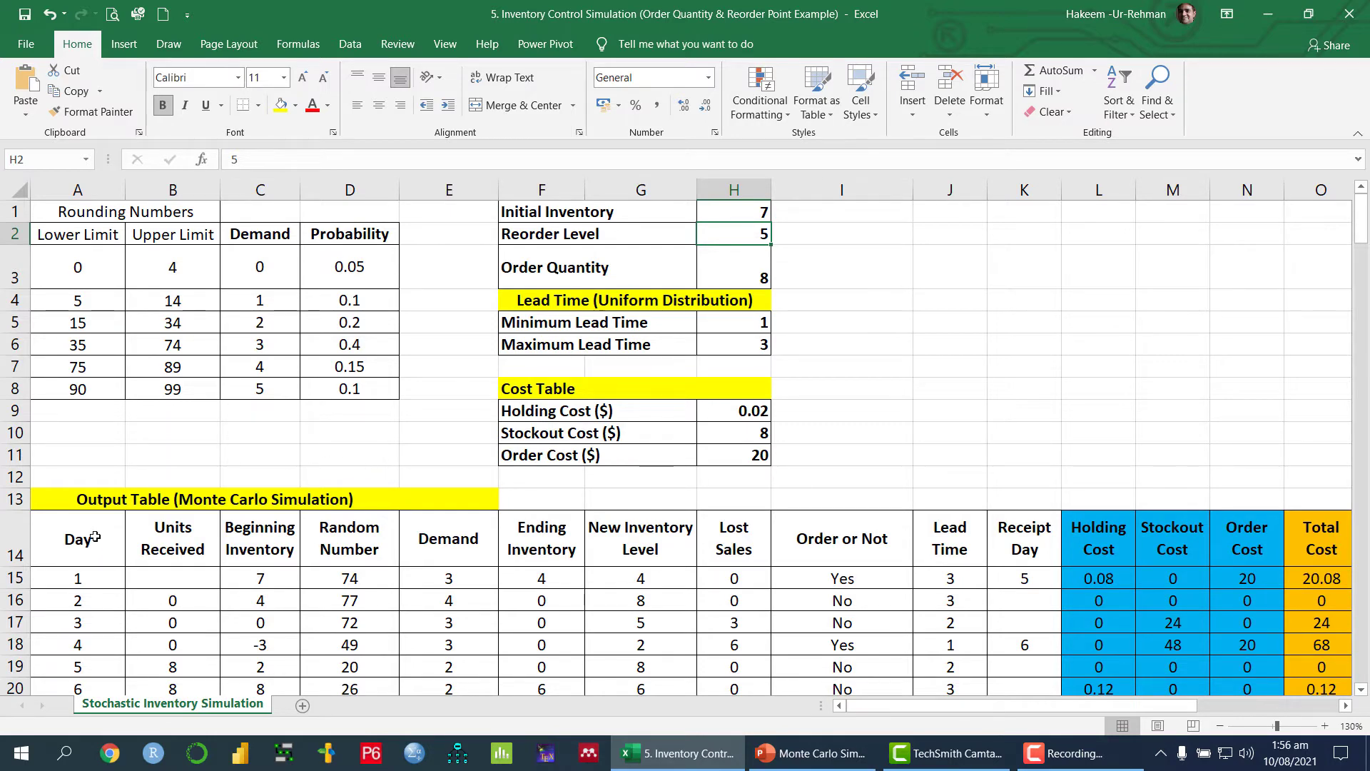
Look through the simulation's daily rows down to day 100 and return to the start of the output table
scroll(96, 537, down, 20)
scroll(87, 540, down, 9)
scroll(87, 540, up, 8)
scroll(87, 541, down, 3)
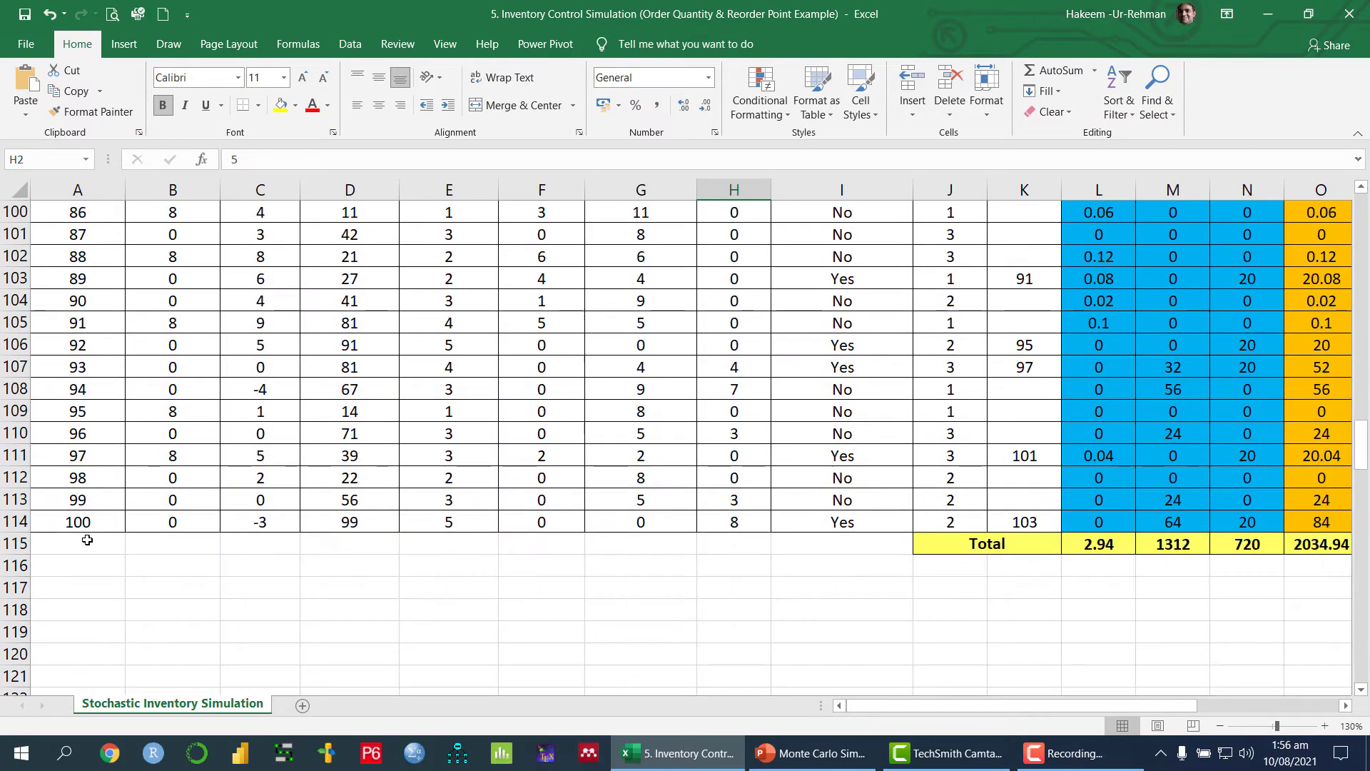
click(77, 523)
scroll(200, 579, up, 7)
scroll(202, 579, up, 20)
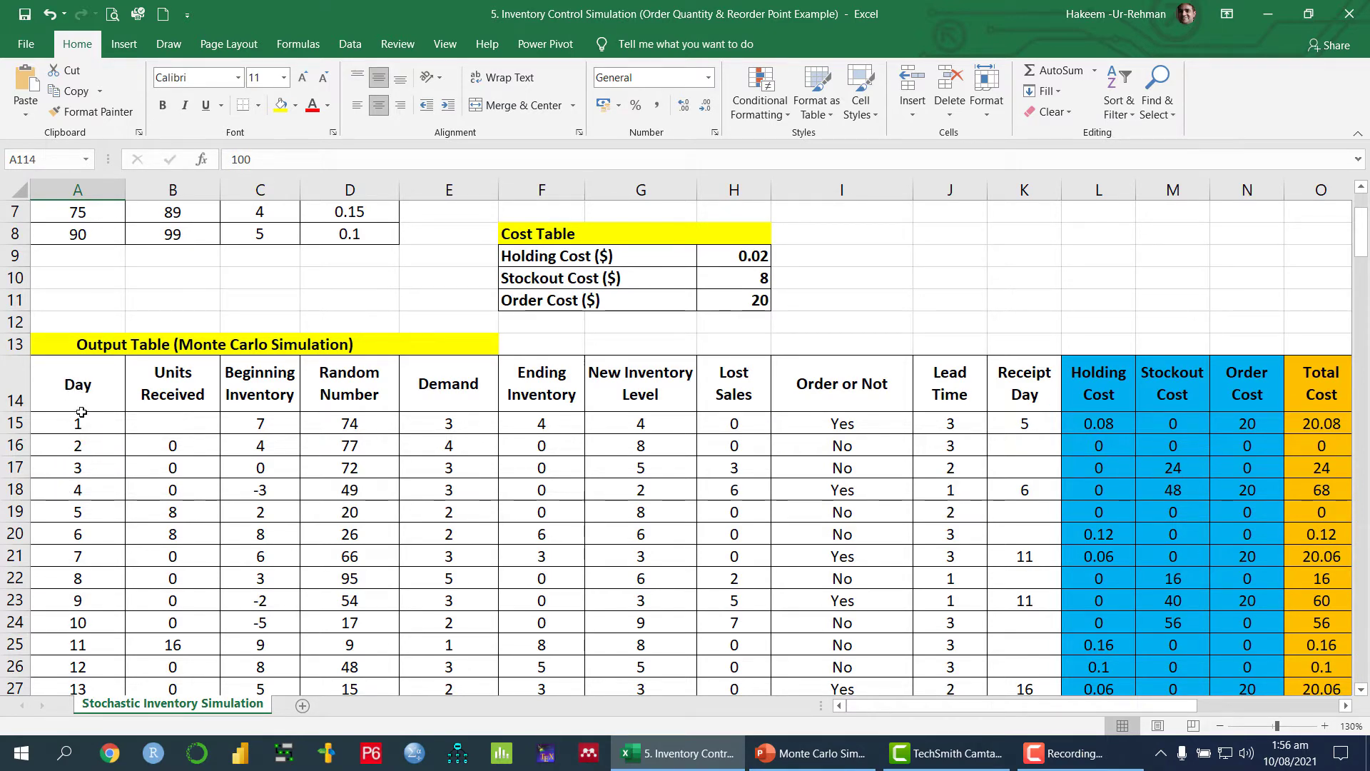
Examine the Day and Units Received columns of the output table alongside the input tables
click(177, 419)
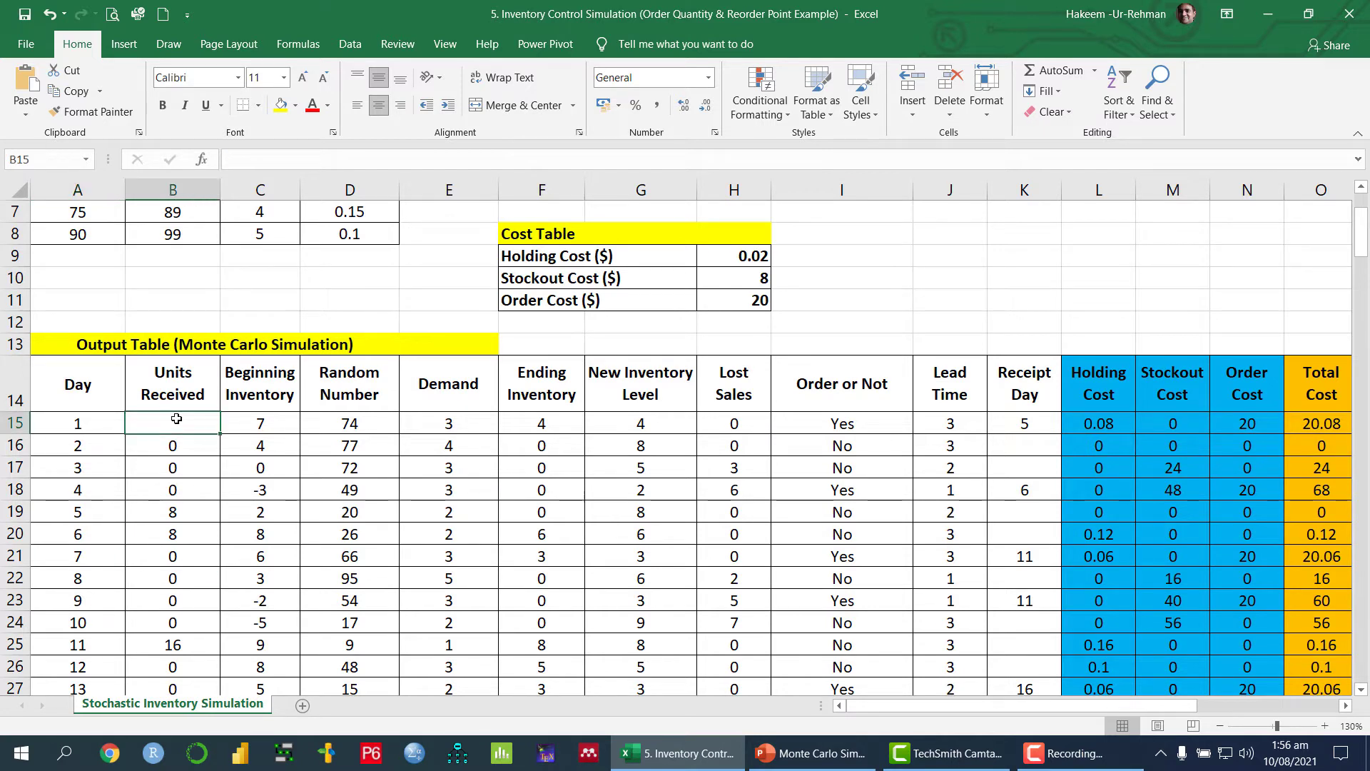
click(85, 390)
key(Right)
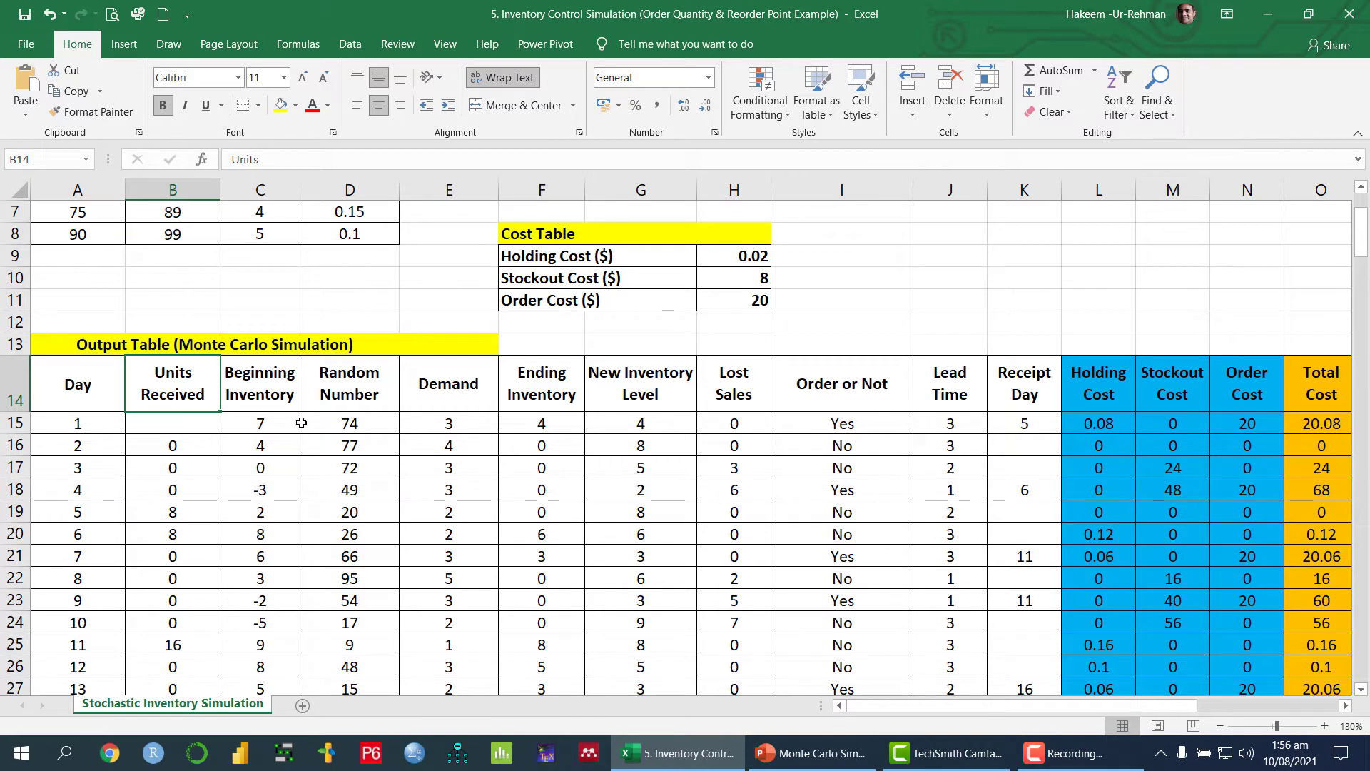
scroll(469, 442, up, 2)
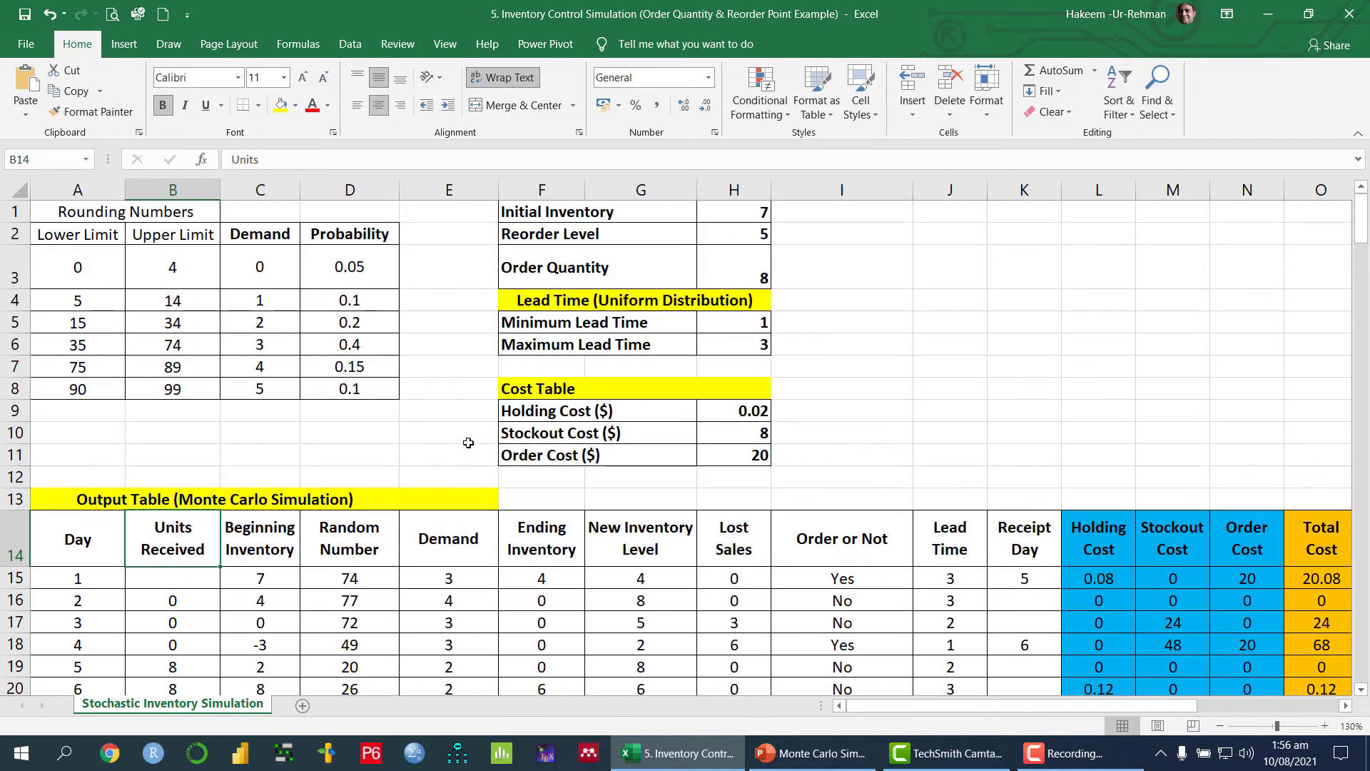
scroll(468, 442, down, 4)
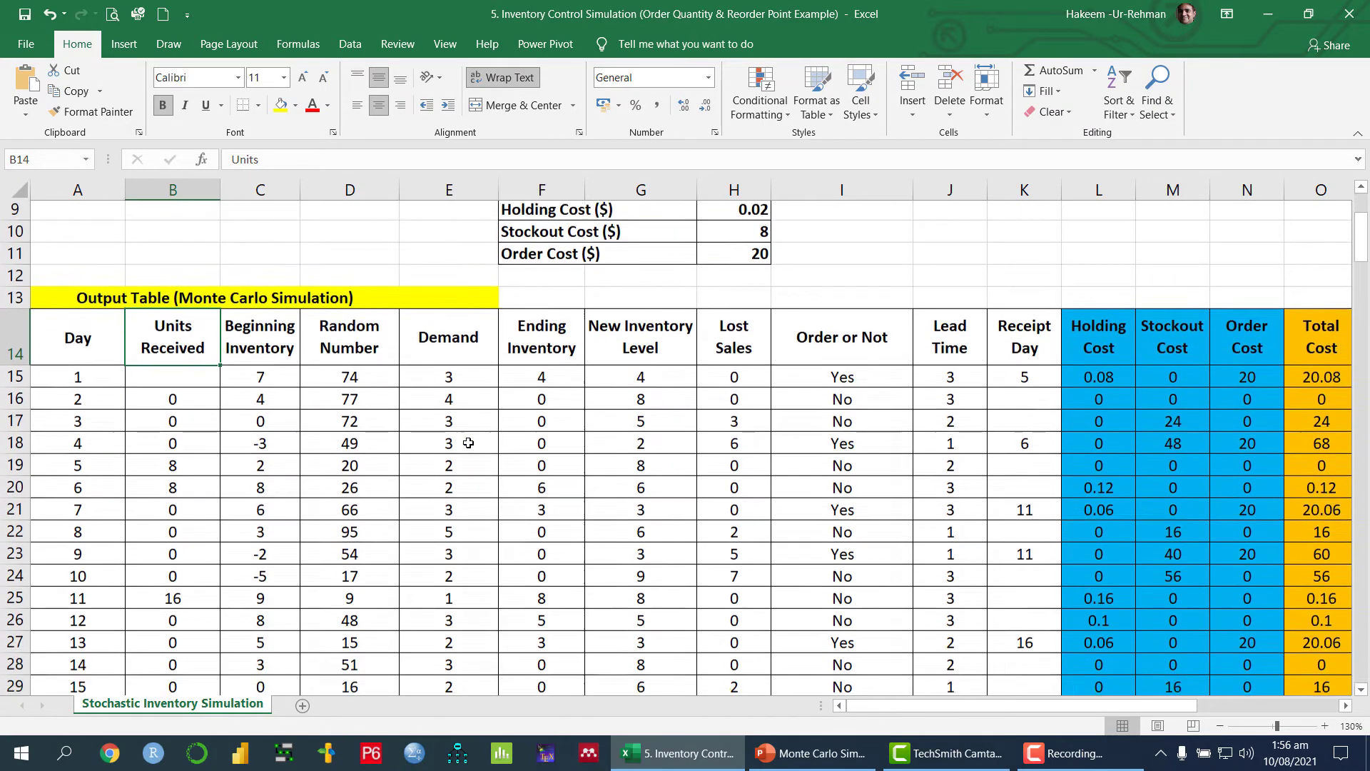
scroll(468, 442, up, 1)
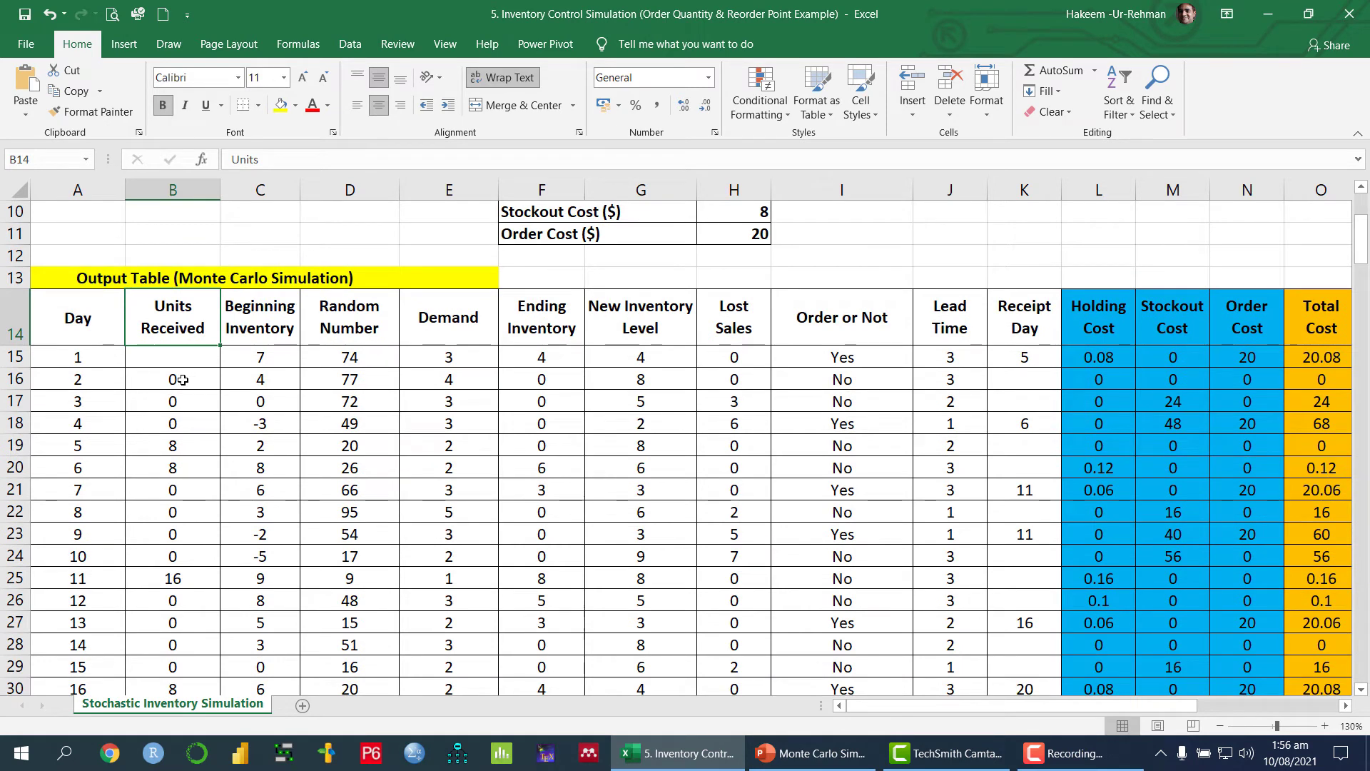
scroll(182, 389, down, 1)
scroll(186, 389, up, 2)
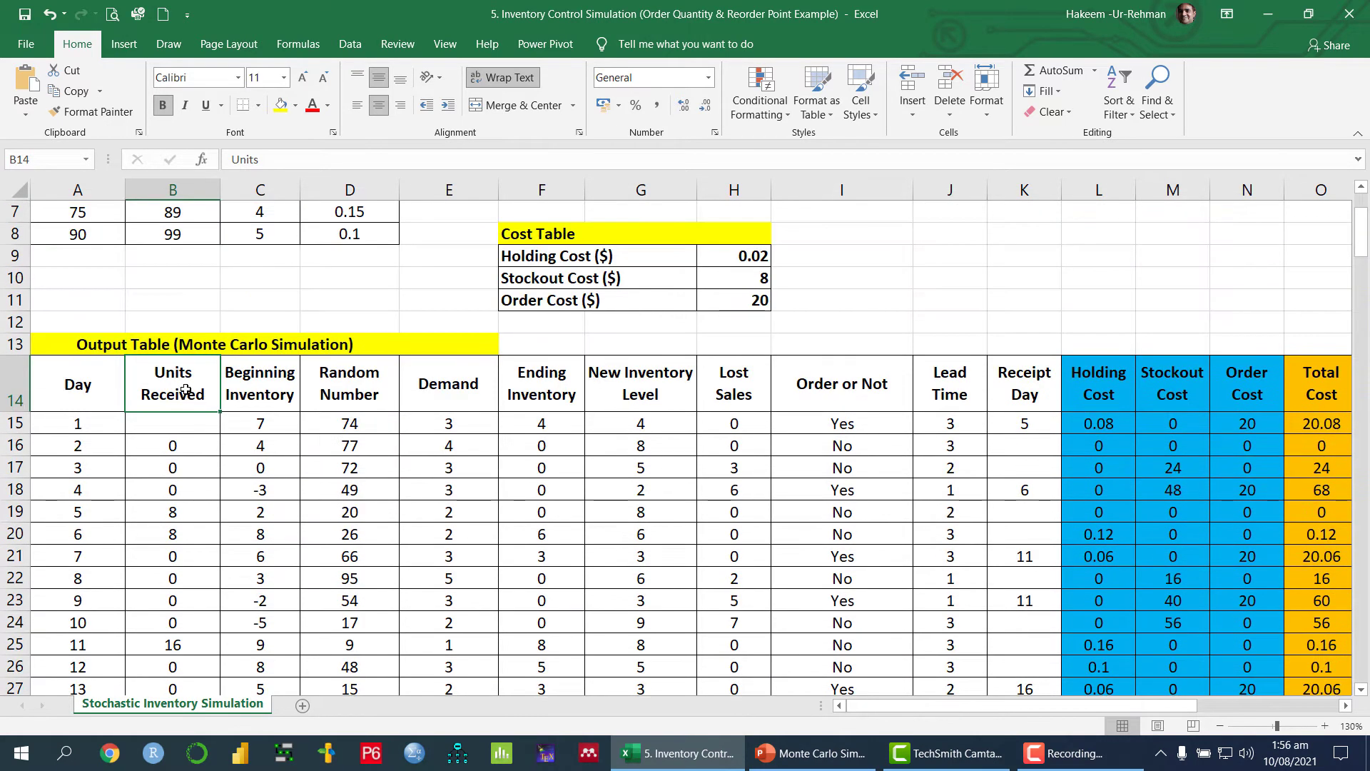
Examine the Beginning Inventory, Random Number and Demand columns together with the random-number limits and demand table
click(269, 385)
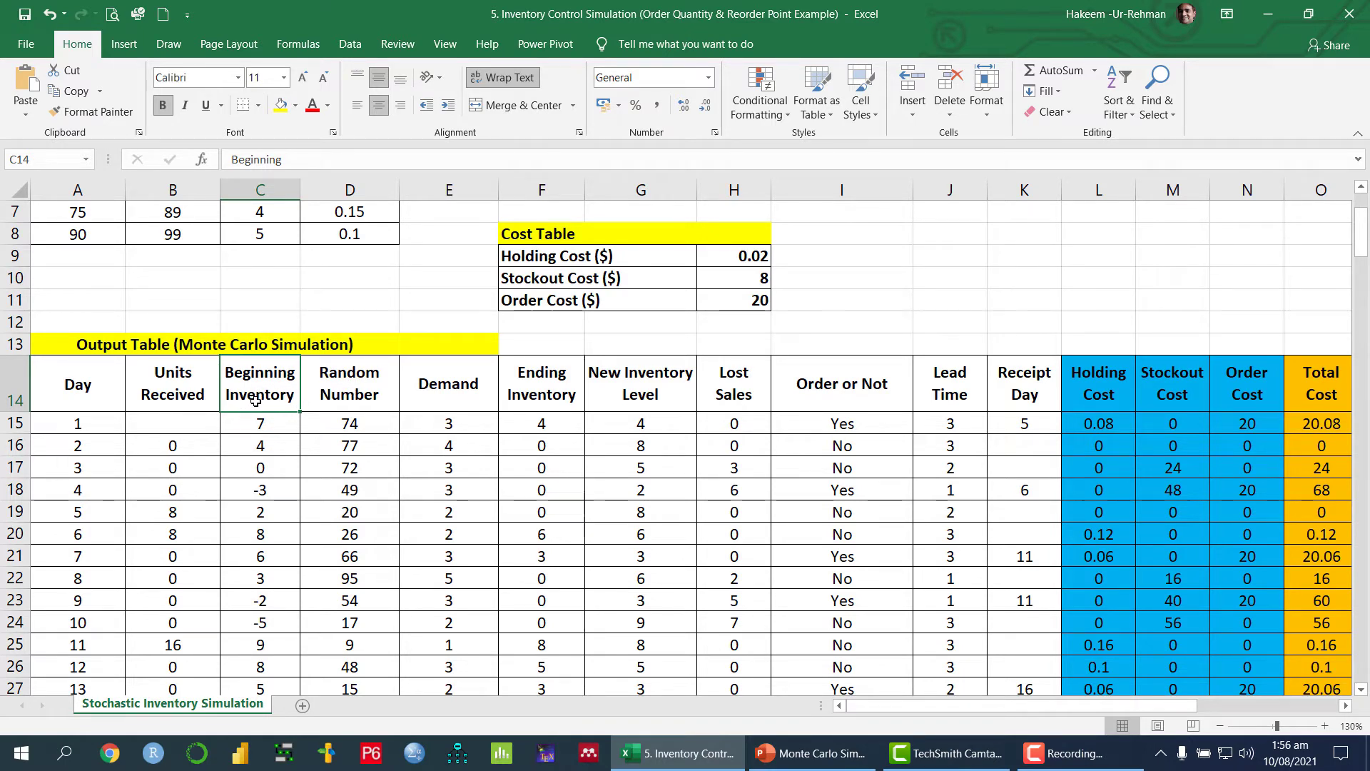
click(357, 392)
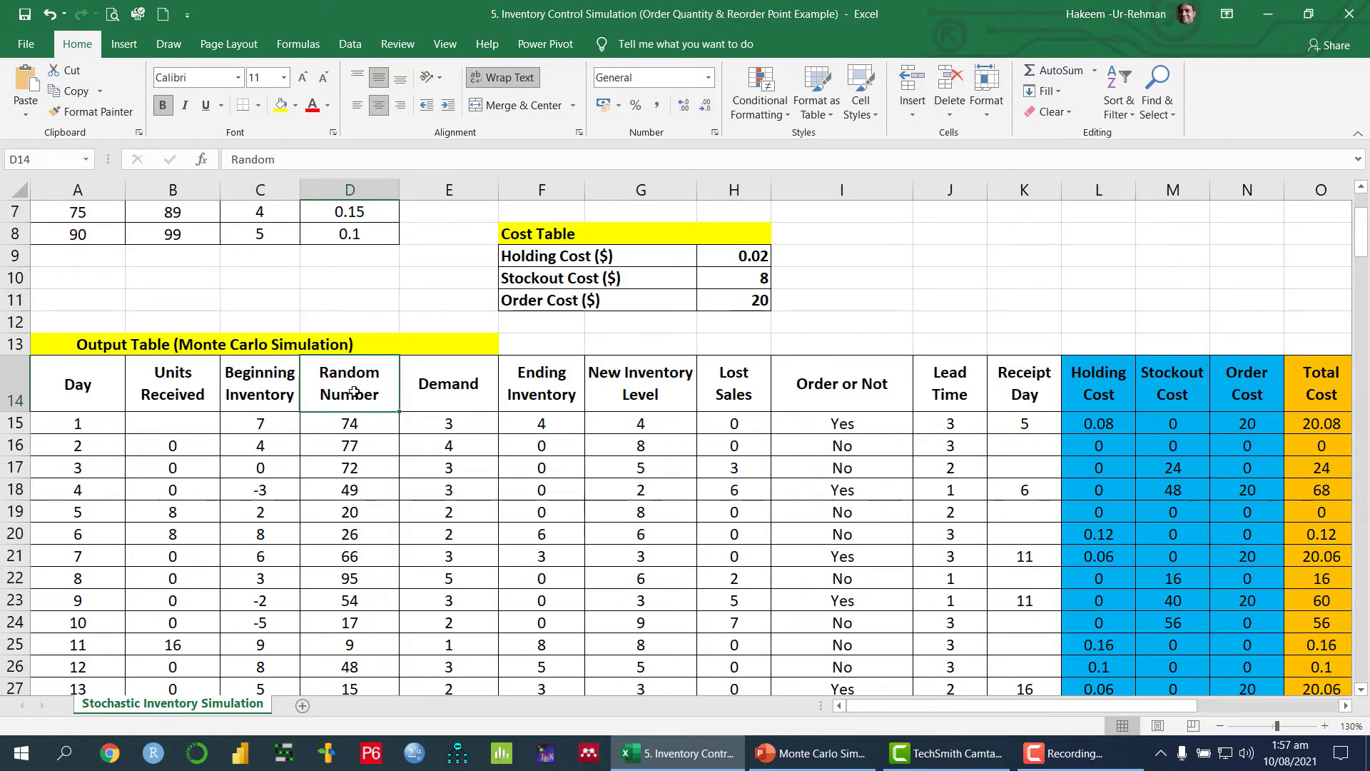
scroll(354, 392, up, 1)
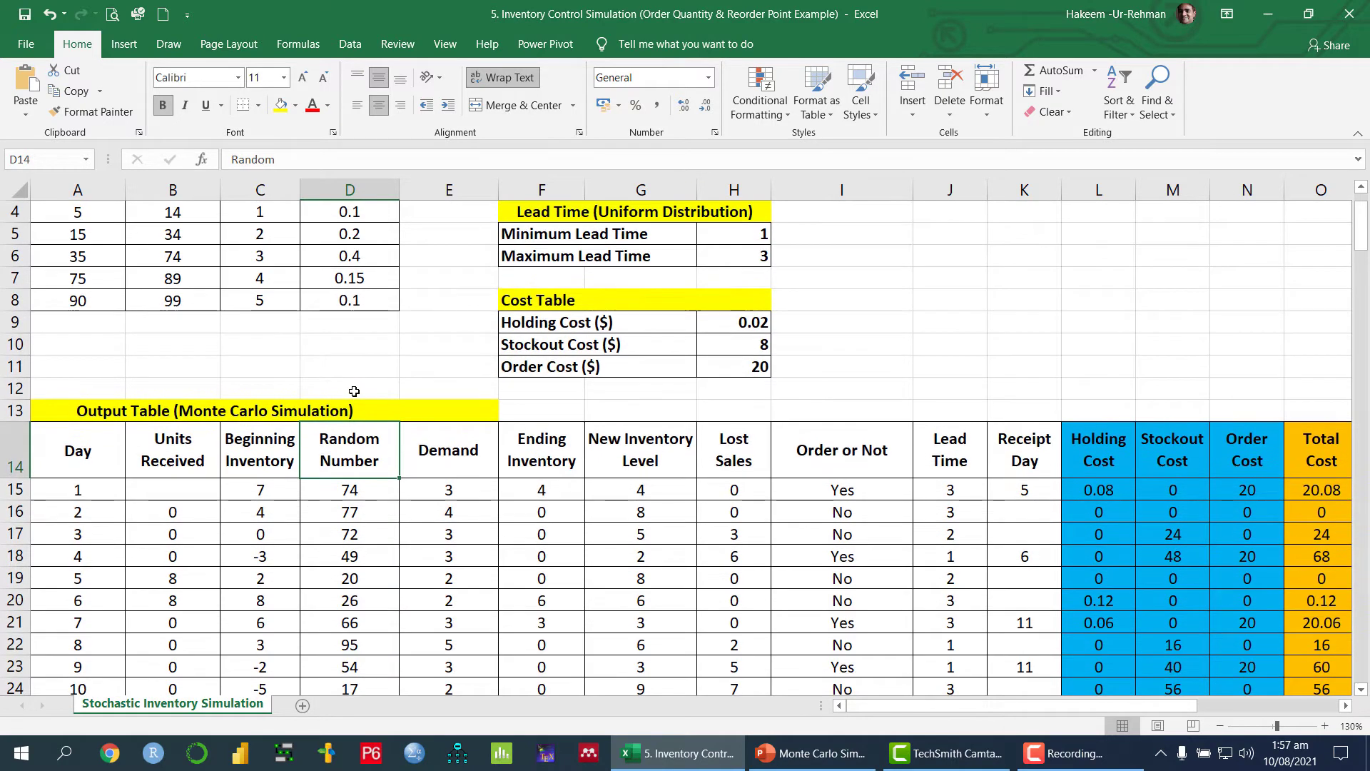
click(455, 459)
scroll(455, 459, up, 1)
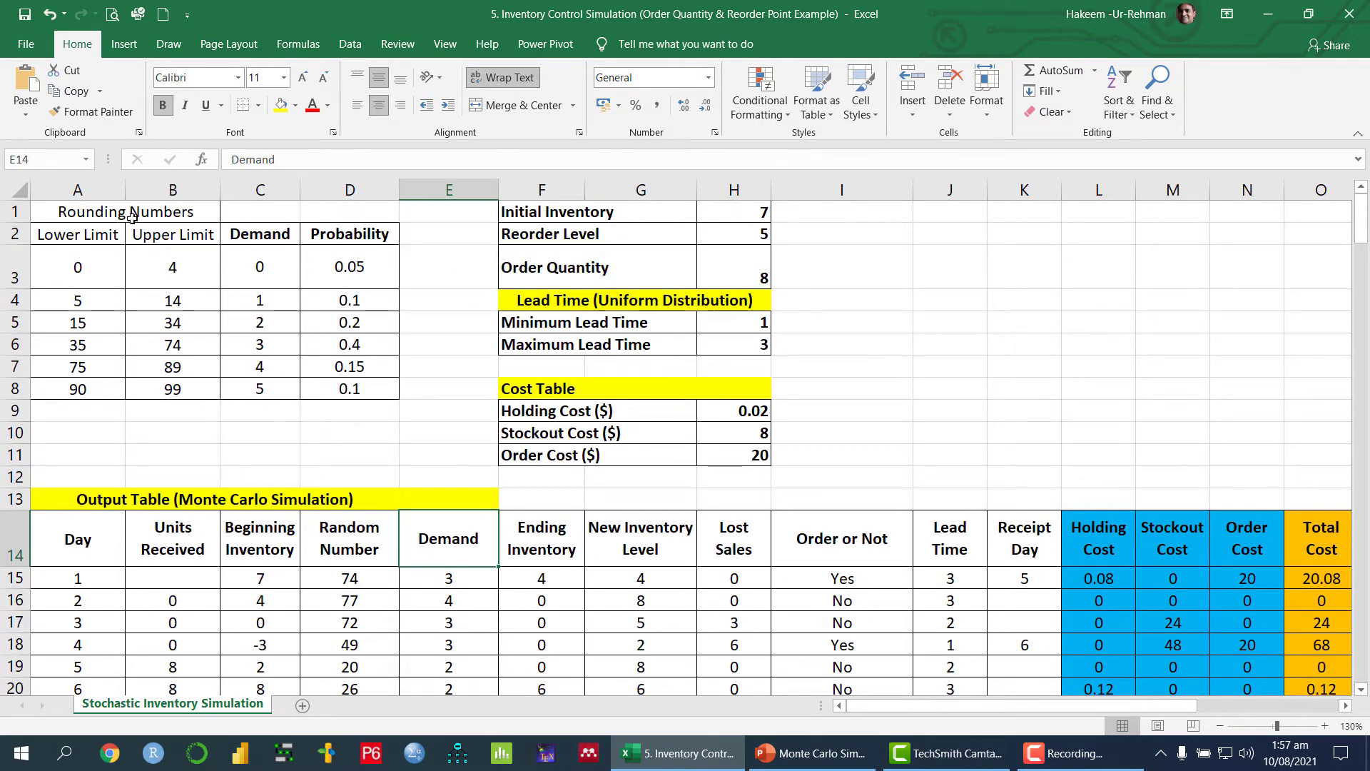
drag(118, 217, 285, 389)
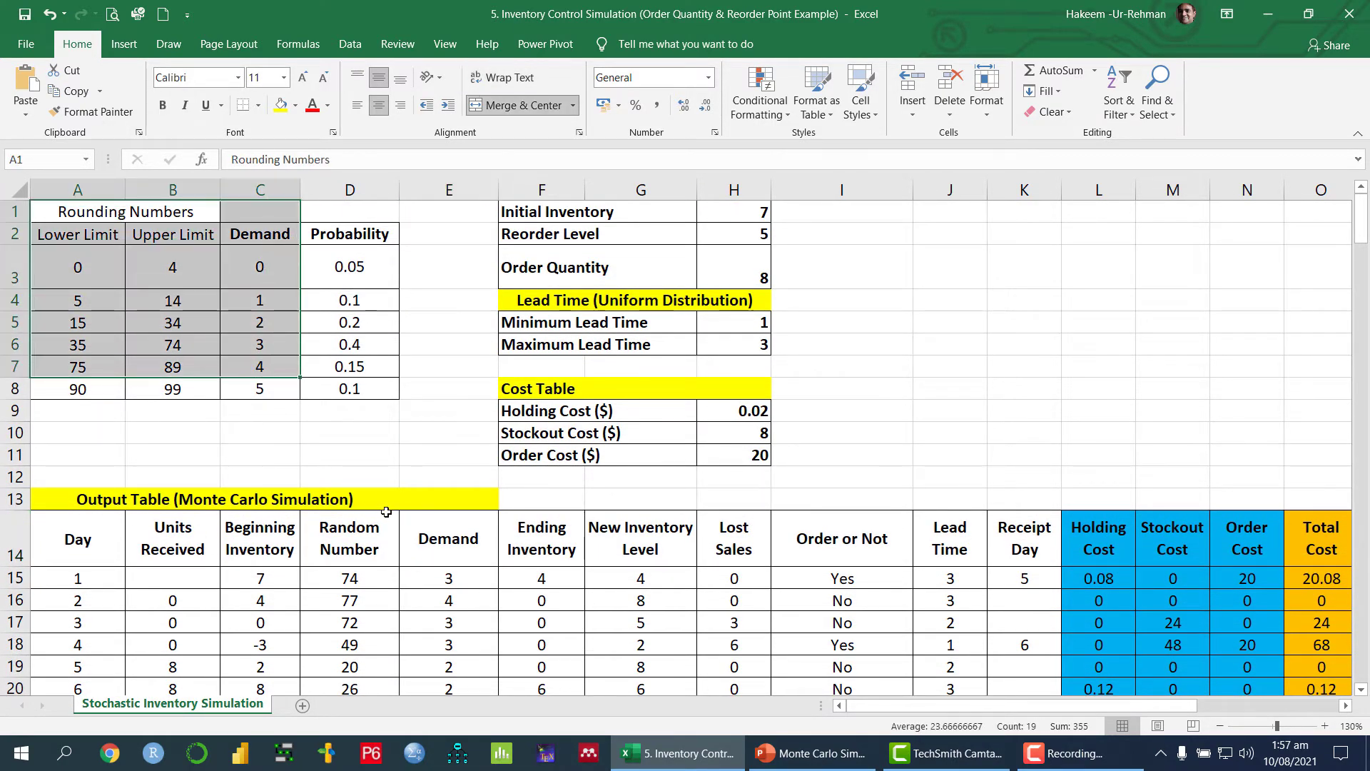
click(353, 541)
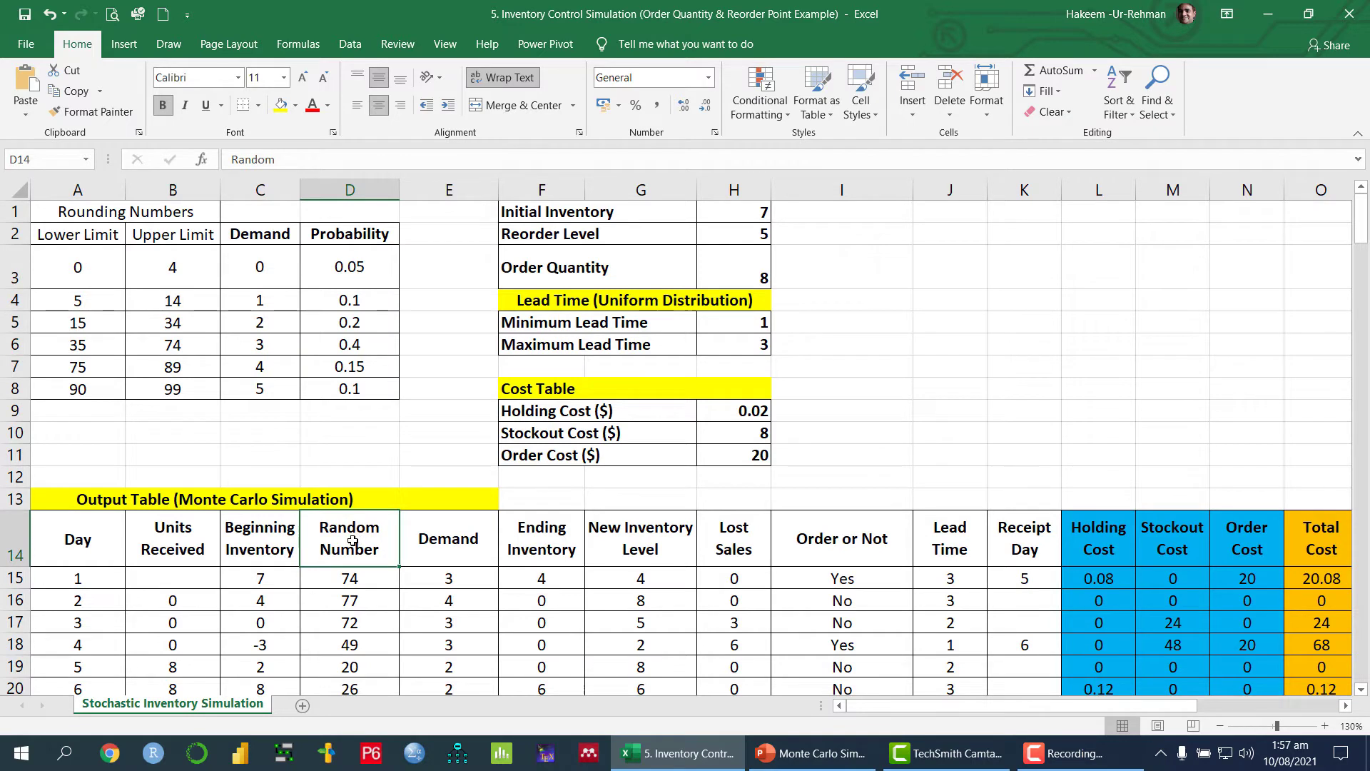
click(474, 550)
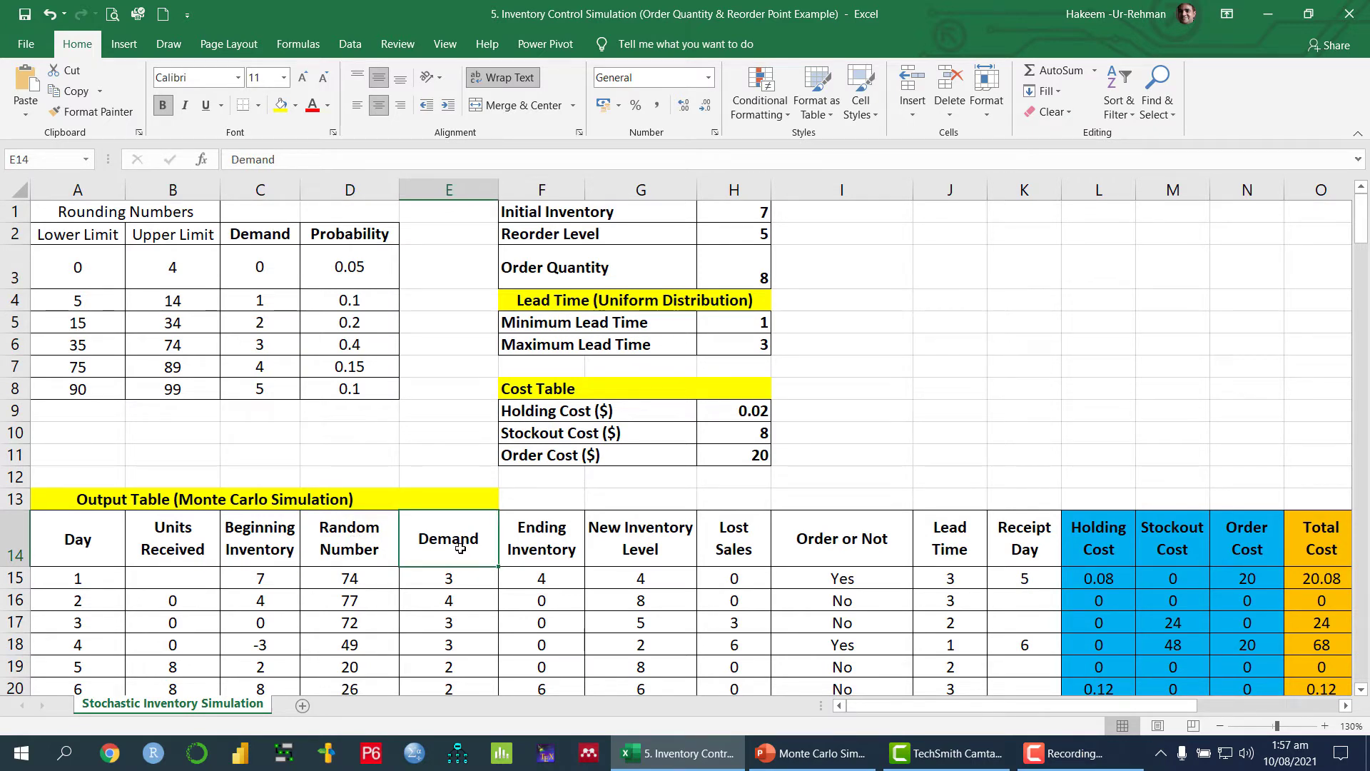
Inspect the day 1 Ending Inventory formula and the New Inventory Level column
click(550, 540)
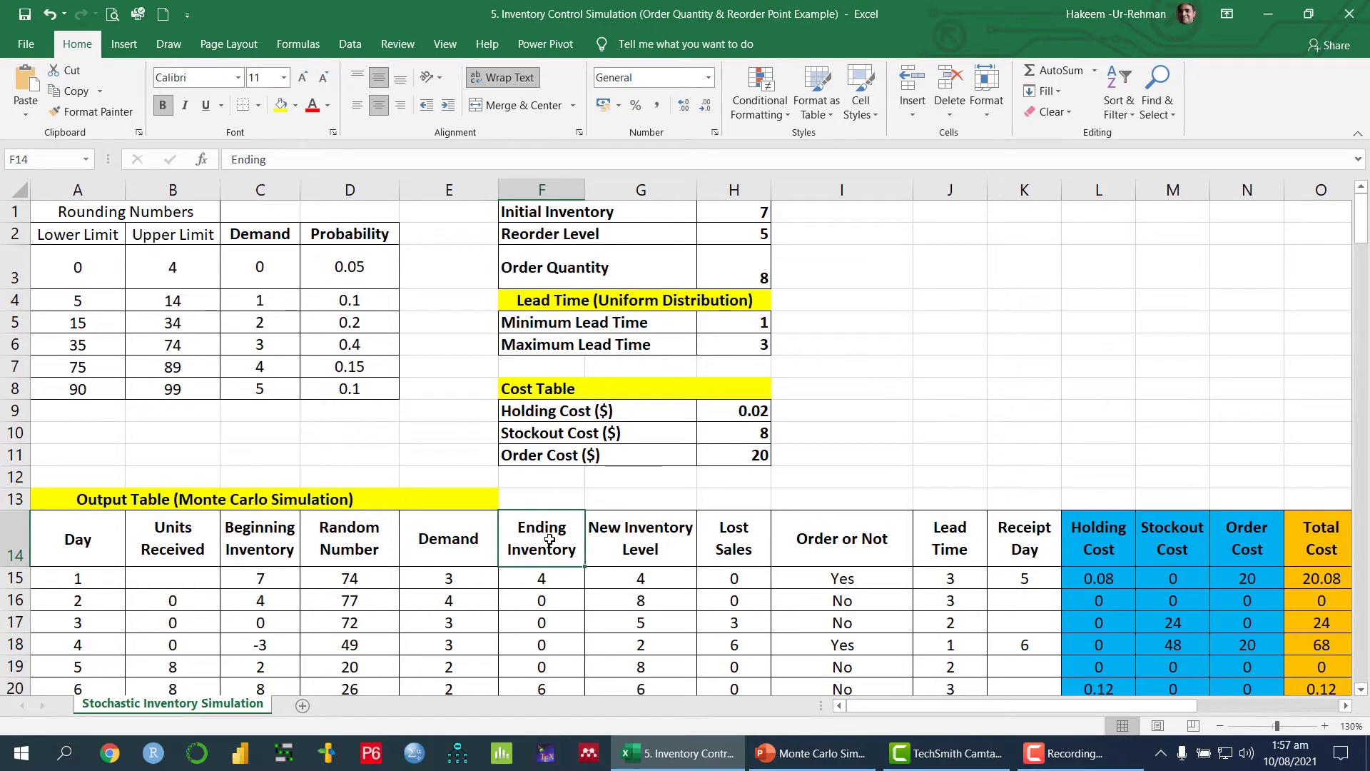
click(546, 578)
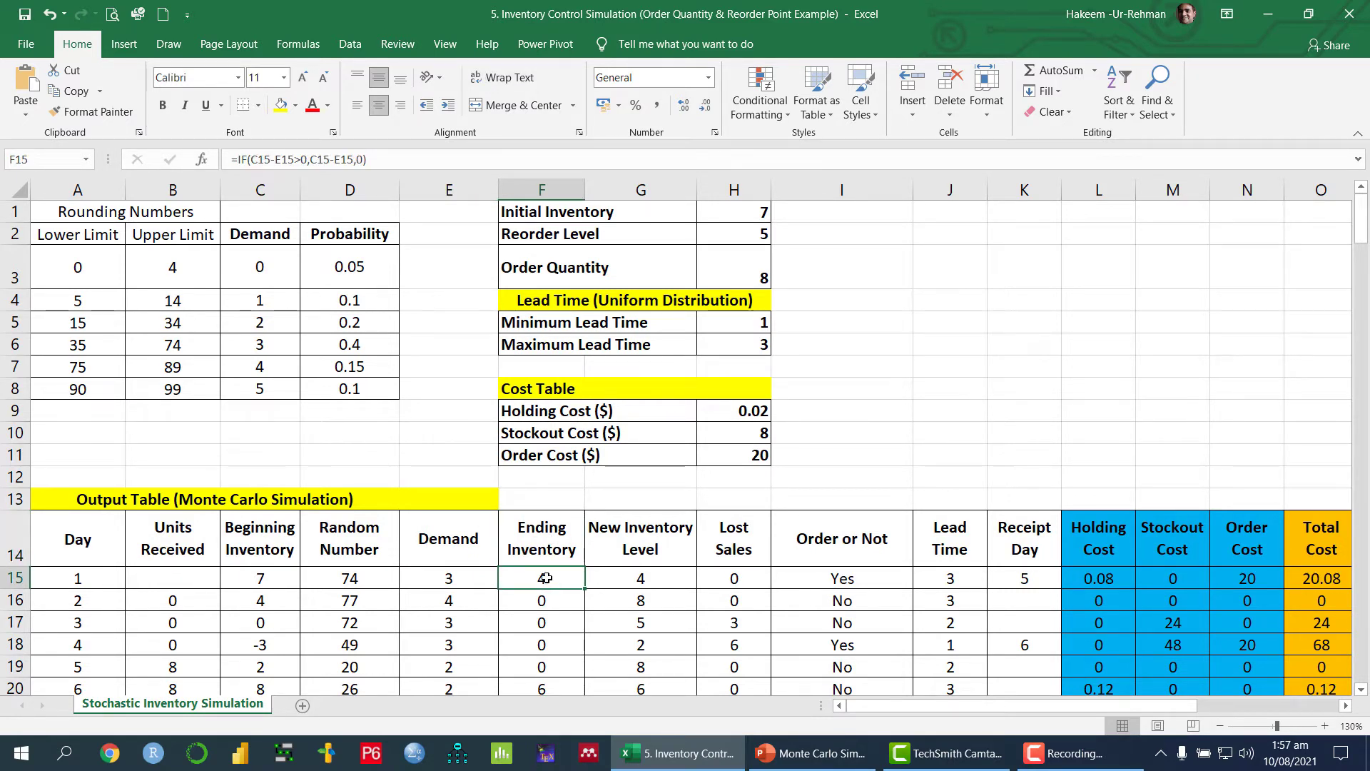
click(650, 549)
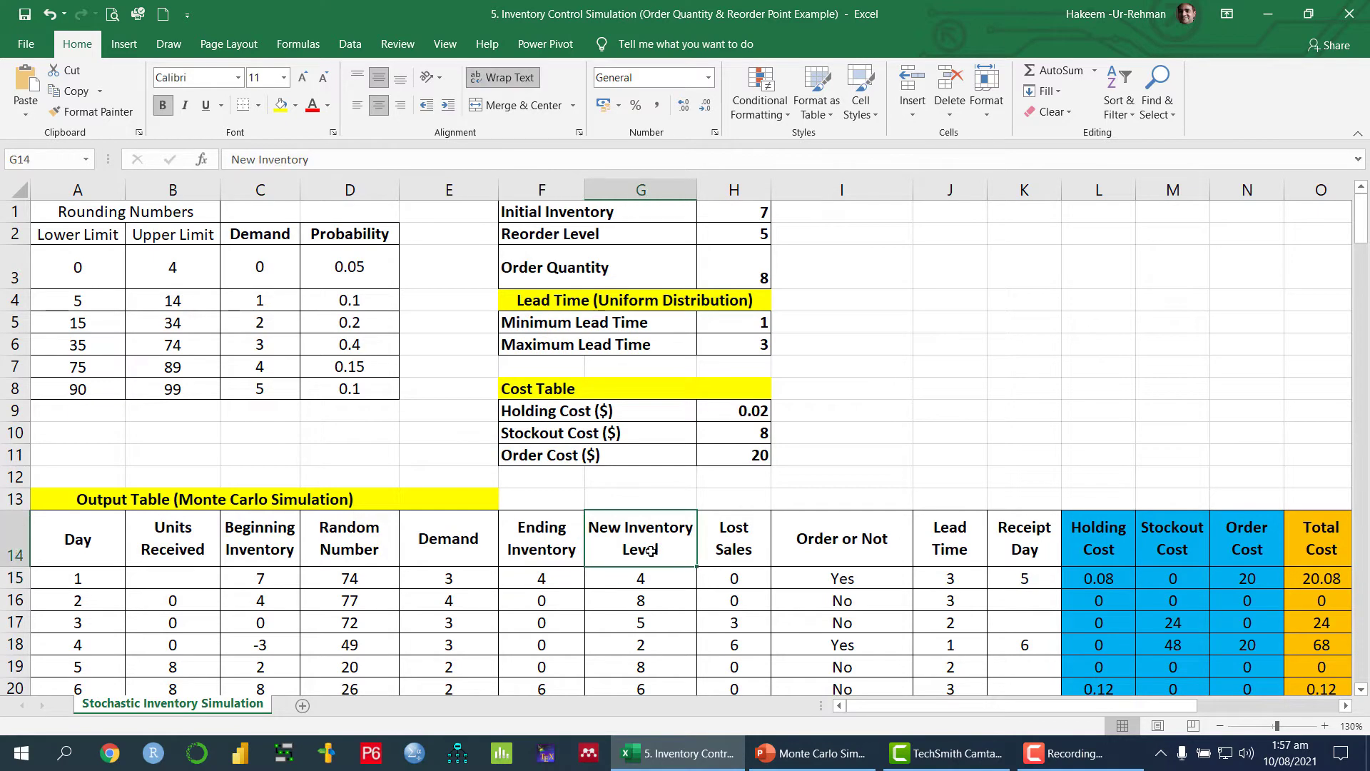
scroll(650, 550, down, 1)
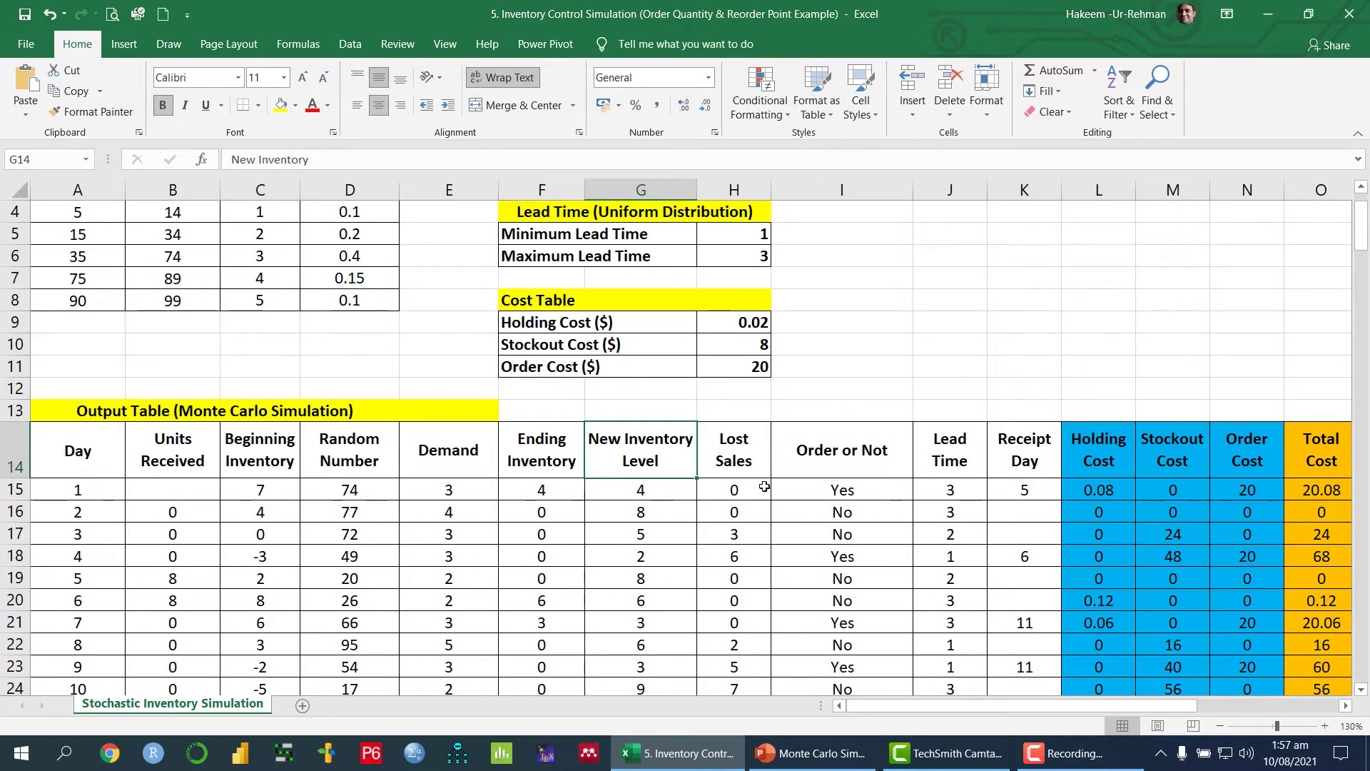
Inspect the Lost Sales column and its day 1 formula
click(736, 489)
click(736, 460)
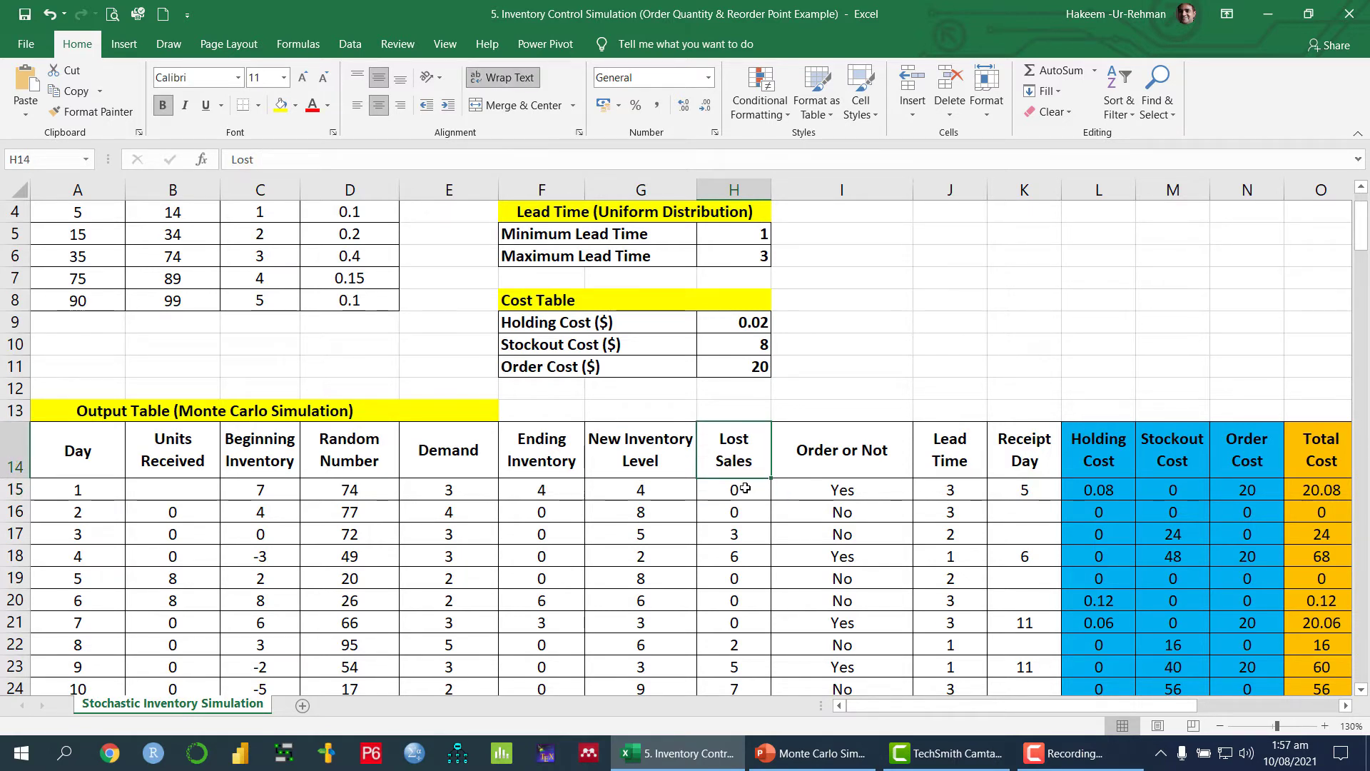
click(745, 489)
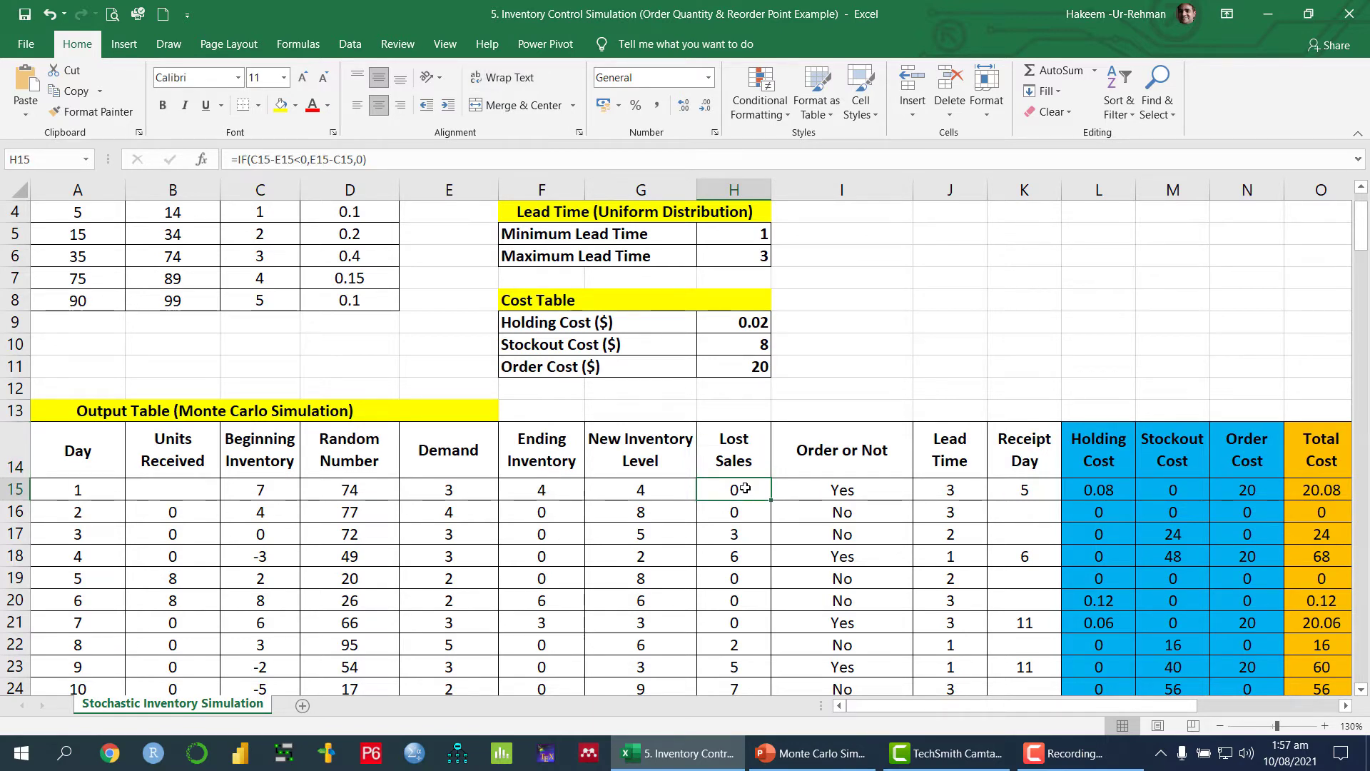
click(739, 458)
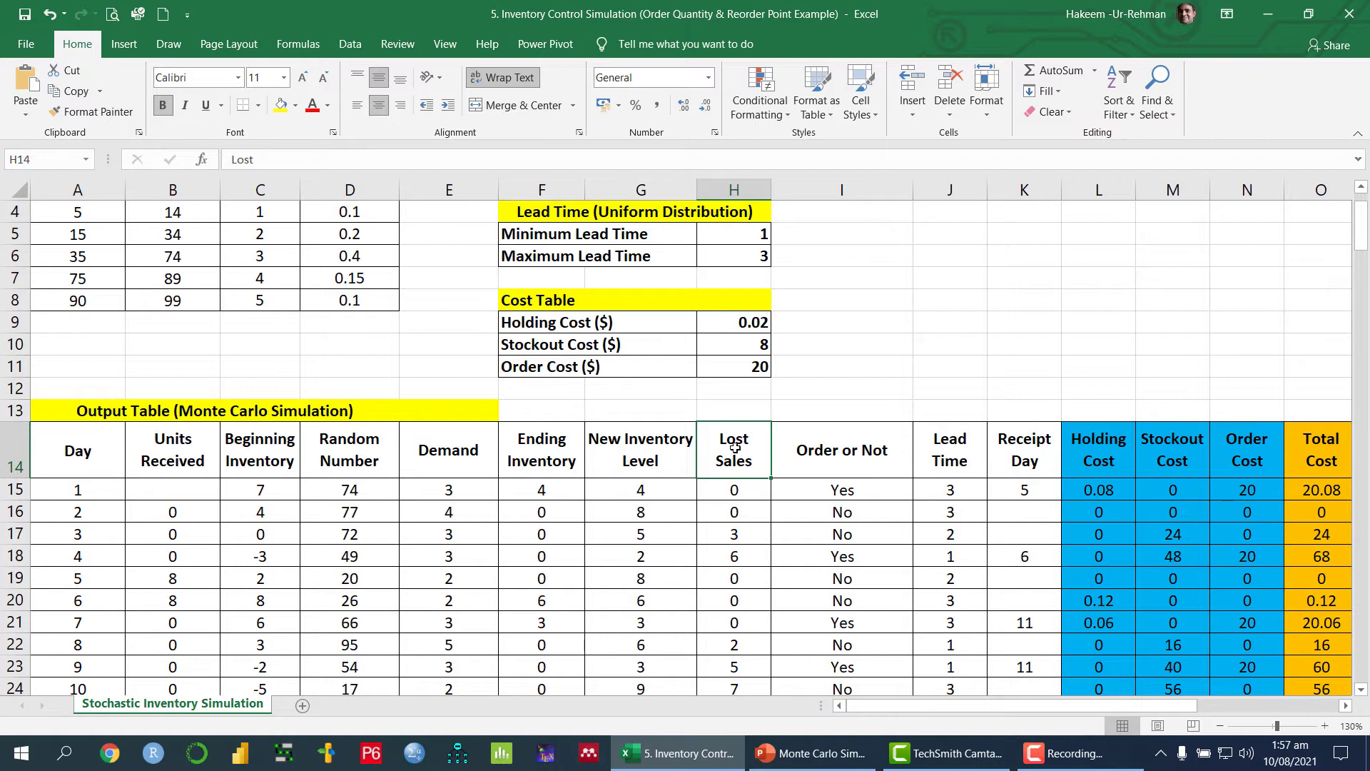
Inspect the day 1 Holding Cost formula and compare it with the Ending Inventory and Lost Sales formulas
click(1105, 438)
click(1103, 489)
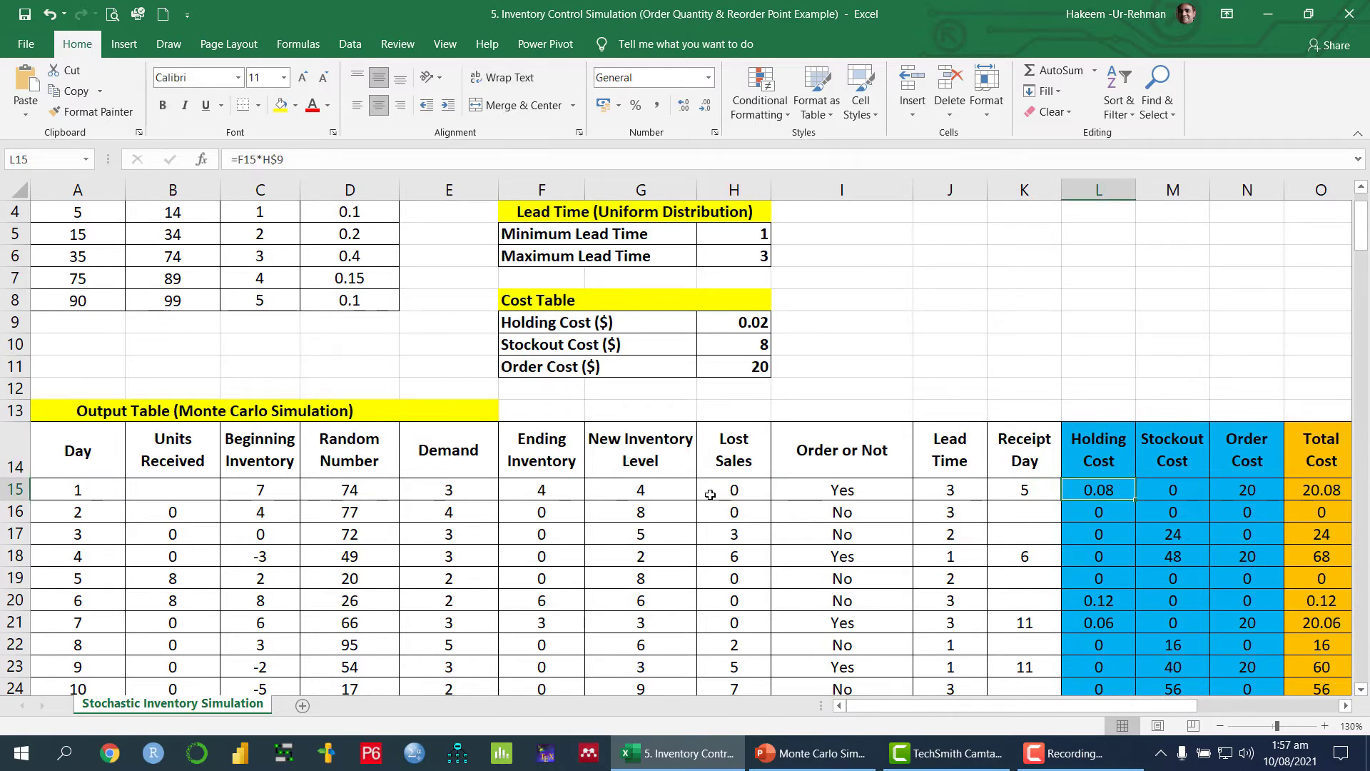
click(539, 492)
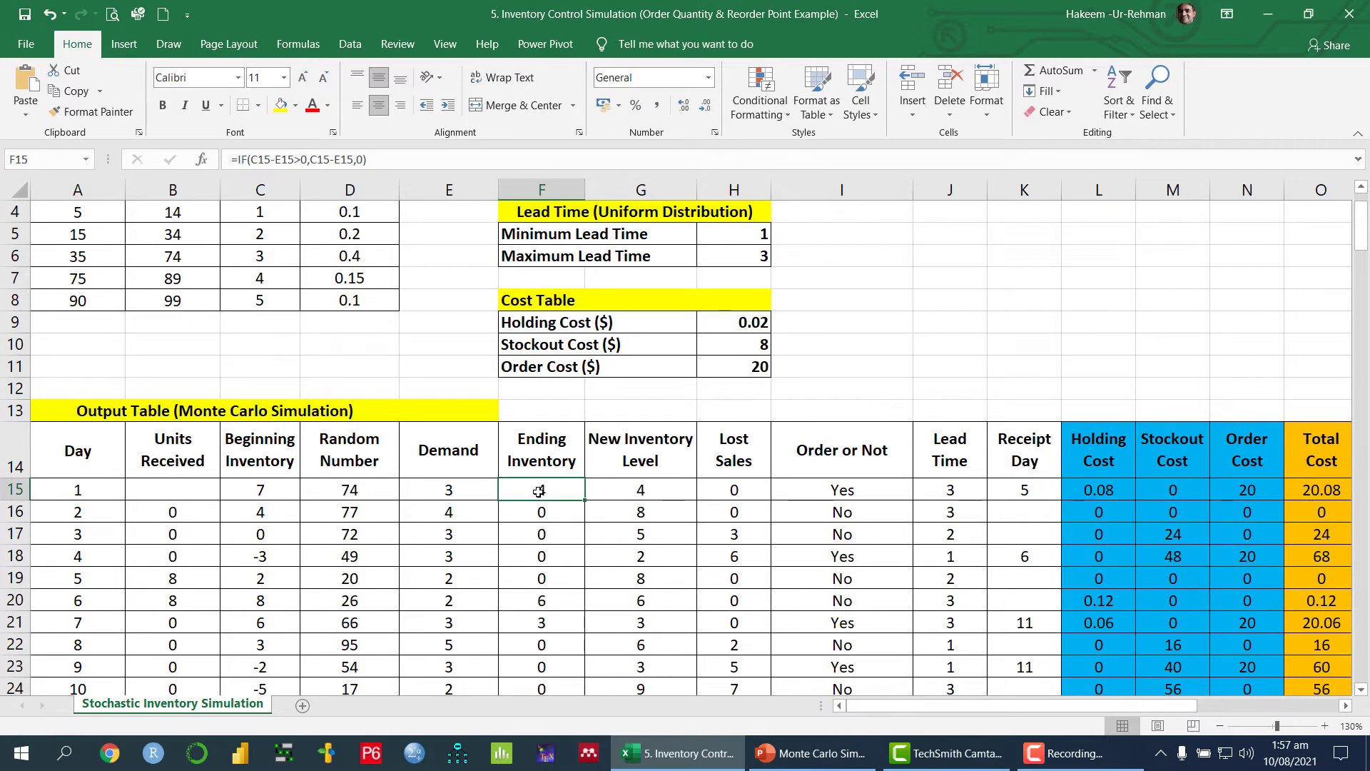
click(736, 464)
click(747, 491)
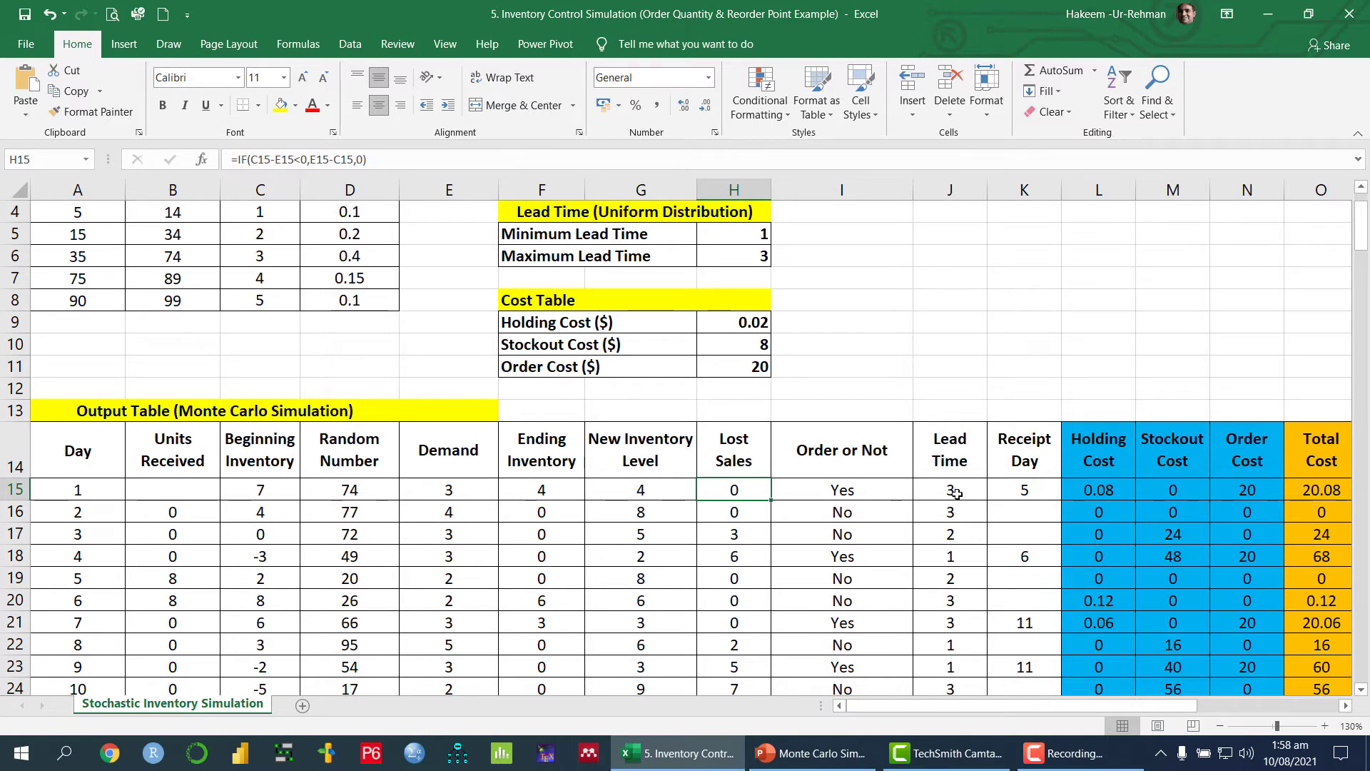
Inspect the day 1 Order or Not and Lead Time formulas and the Receipt Day column
click(852, 494)
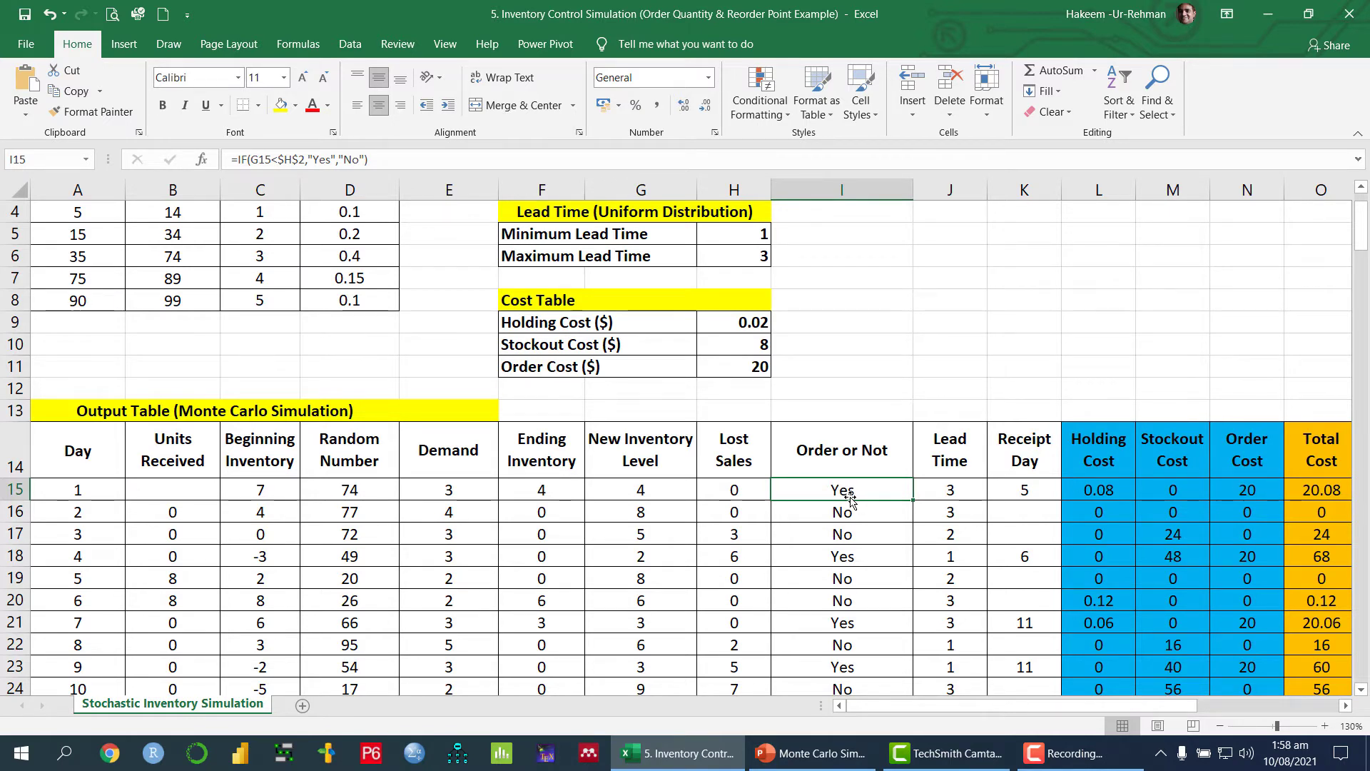
click(952, 490)
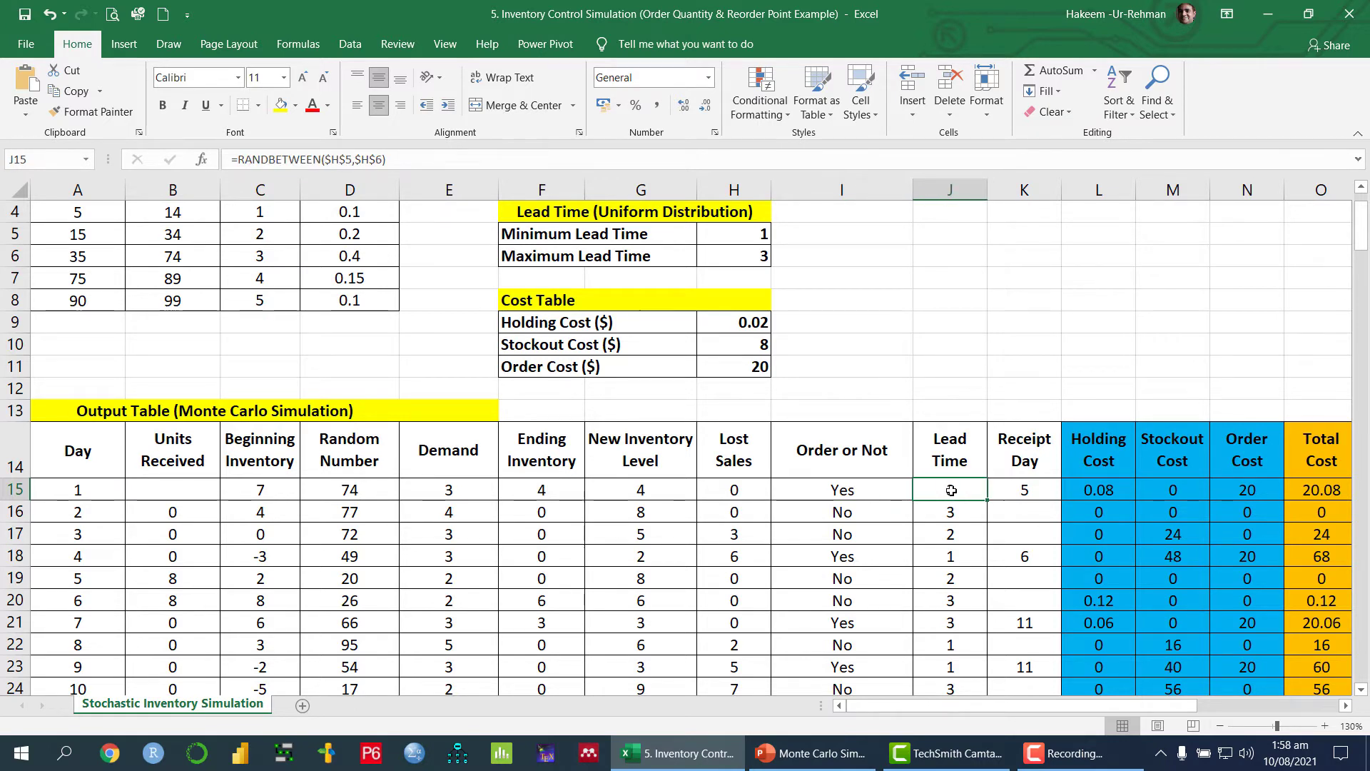
click(957, 463)
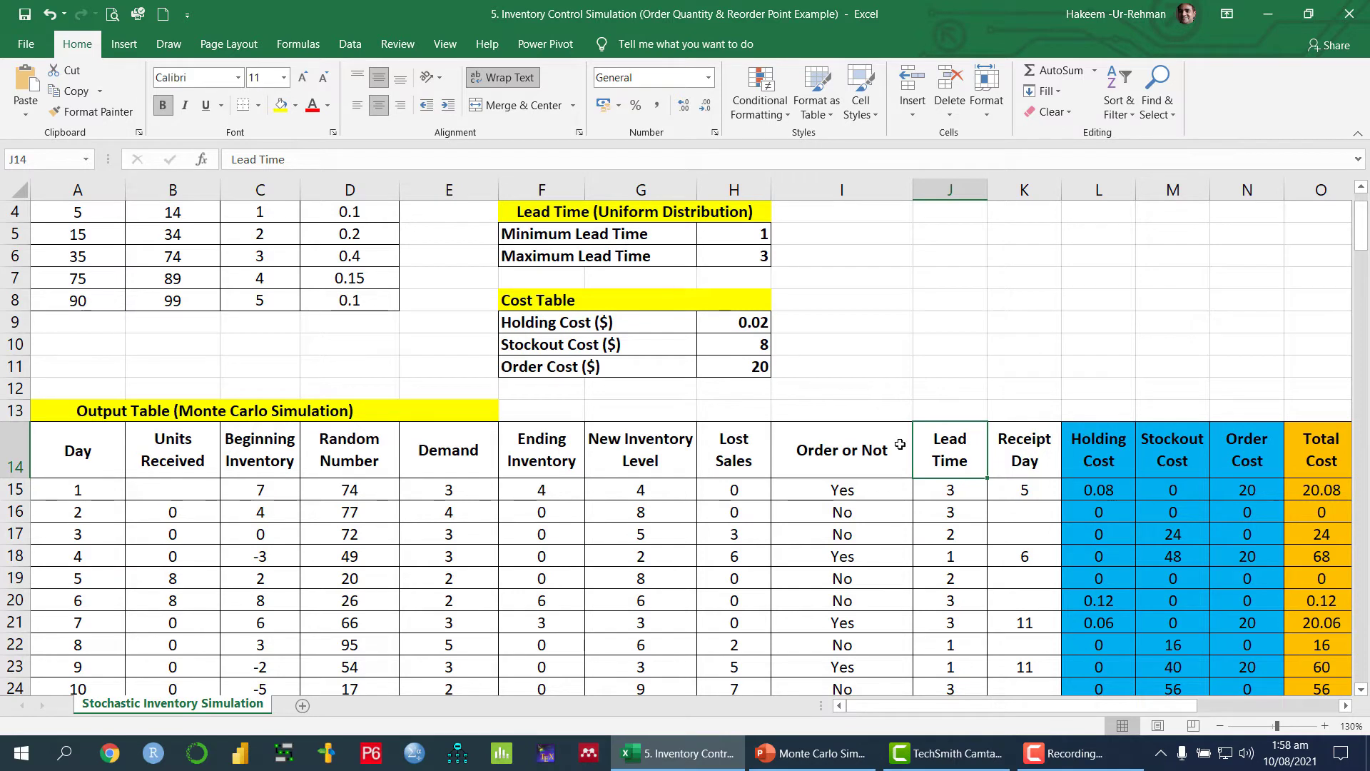
click(1025, 461)
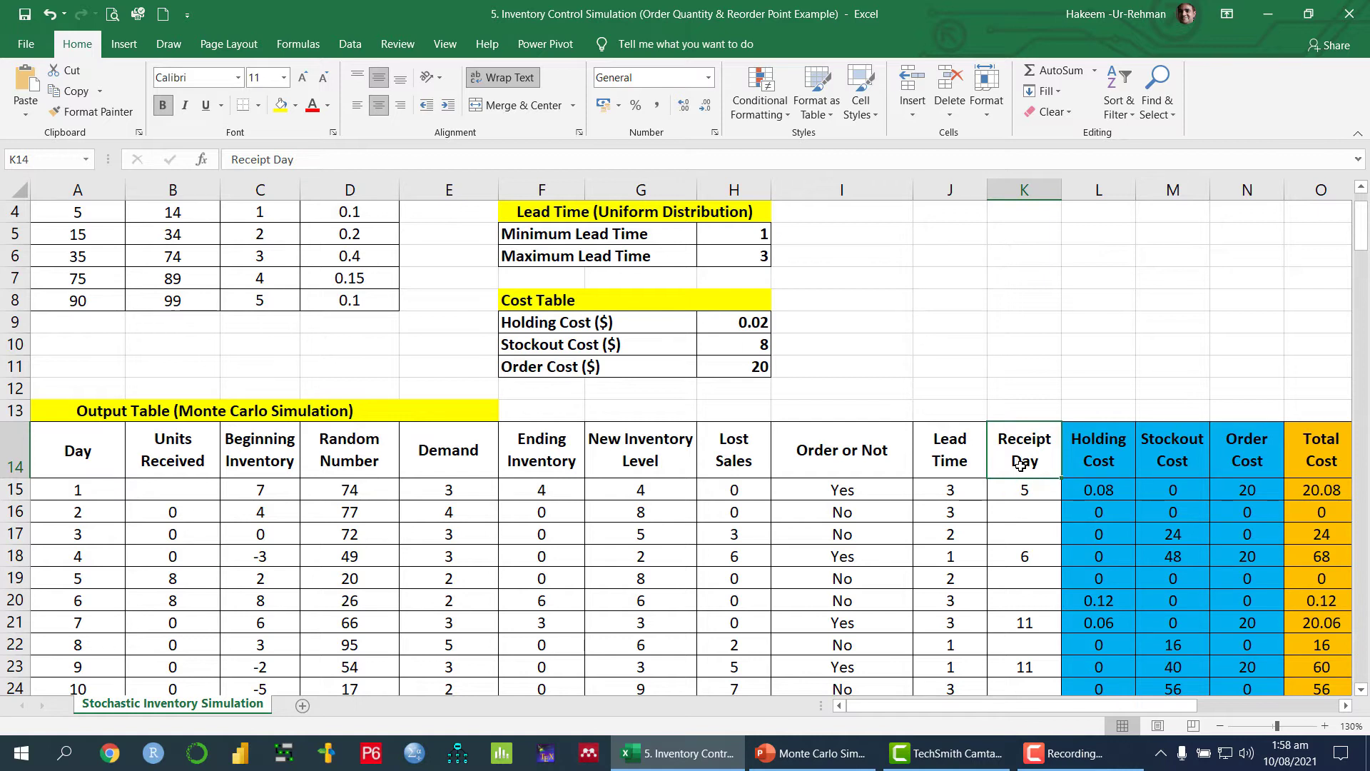
Check the day 1 Units Received cell and the Beginning Inventory formula
click(158, 488)
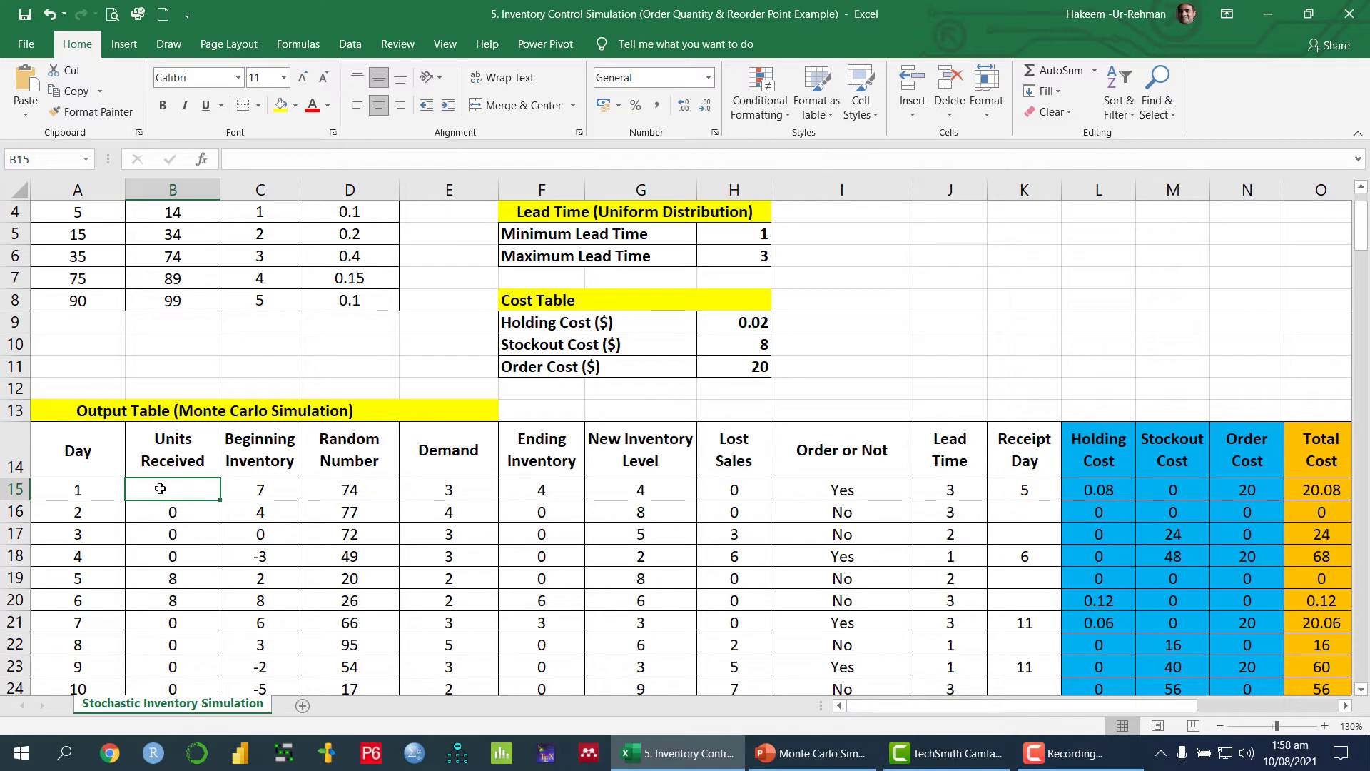
click(267, 491)
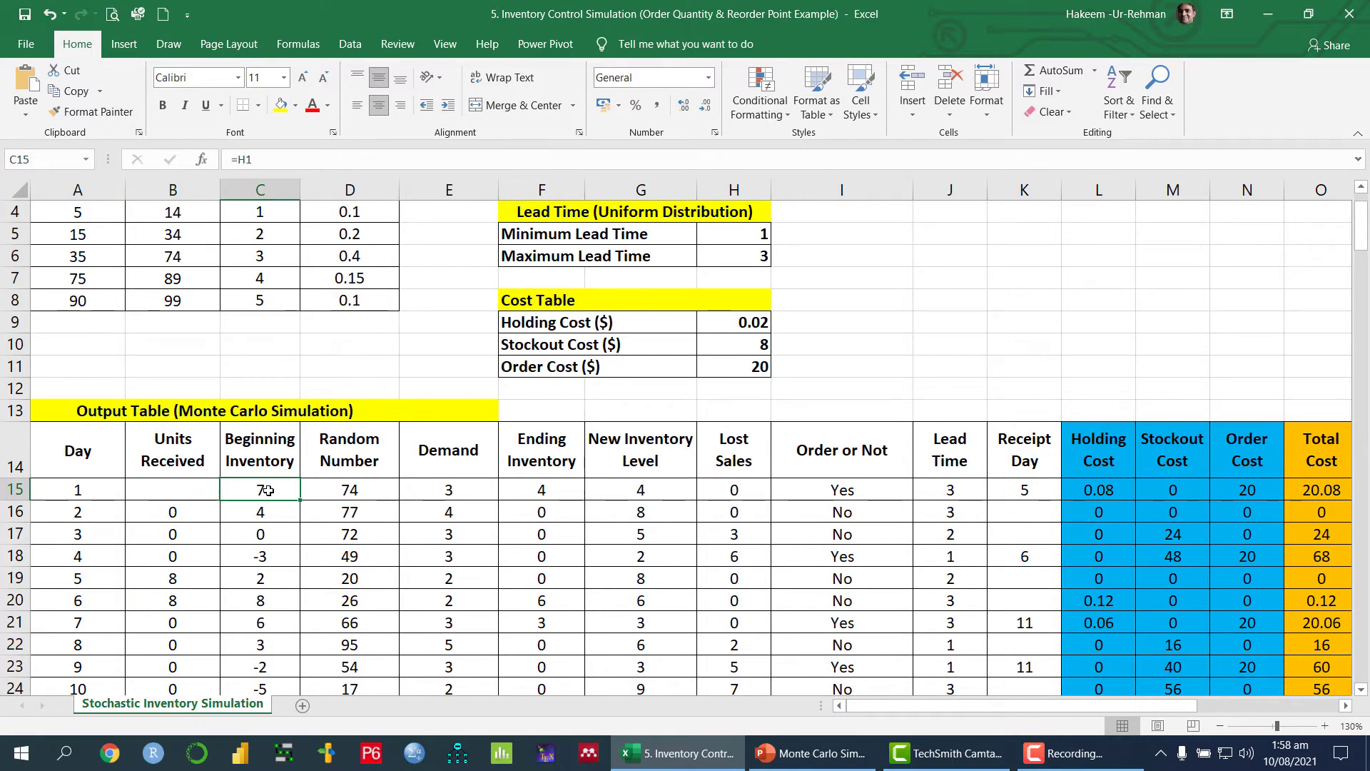
click(164, 493)
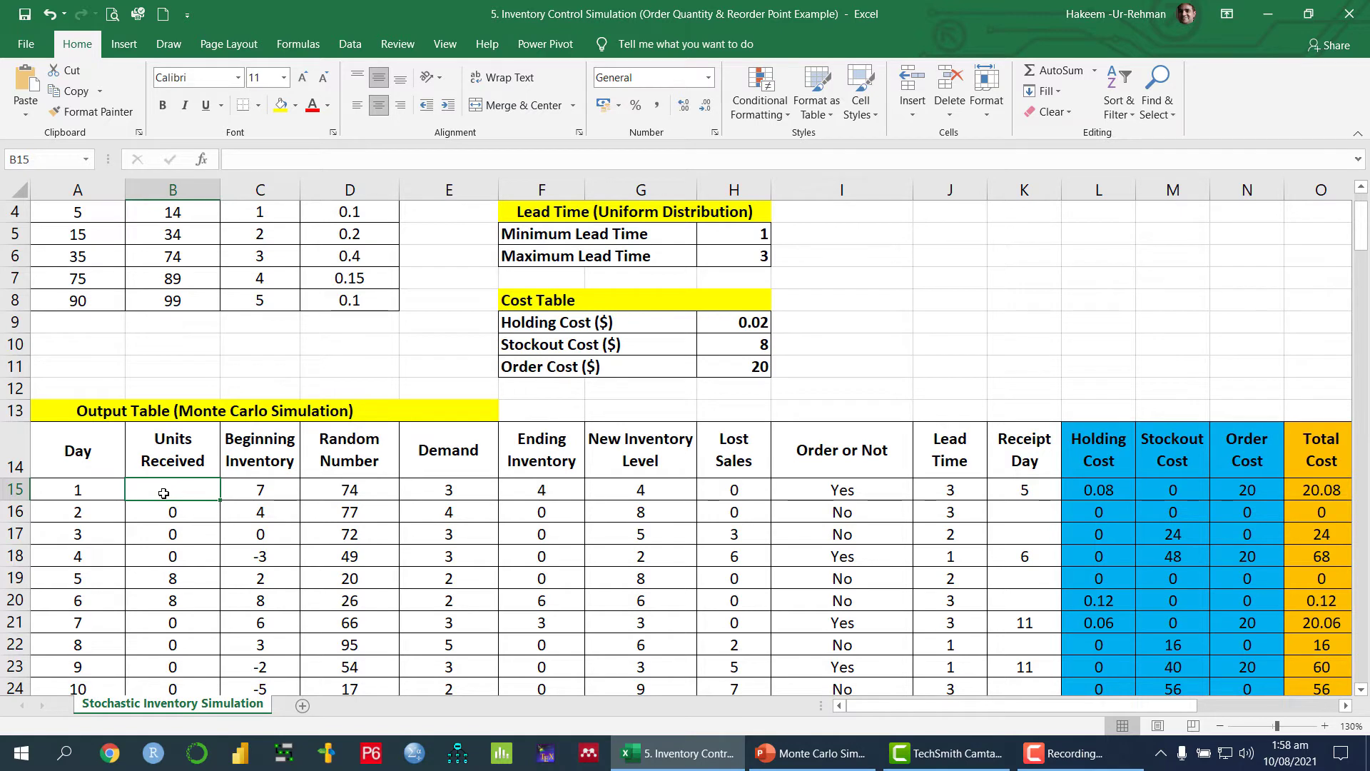
Inspect the day 1 Beginning Inventory formula and the Initial Inventory cell it refers to
click(239, 489)
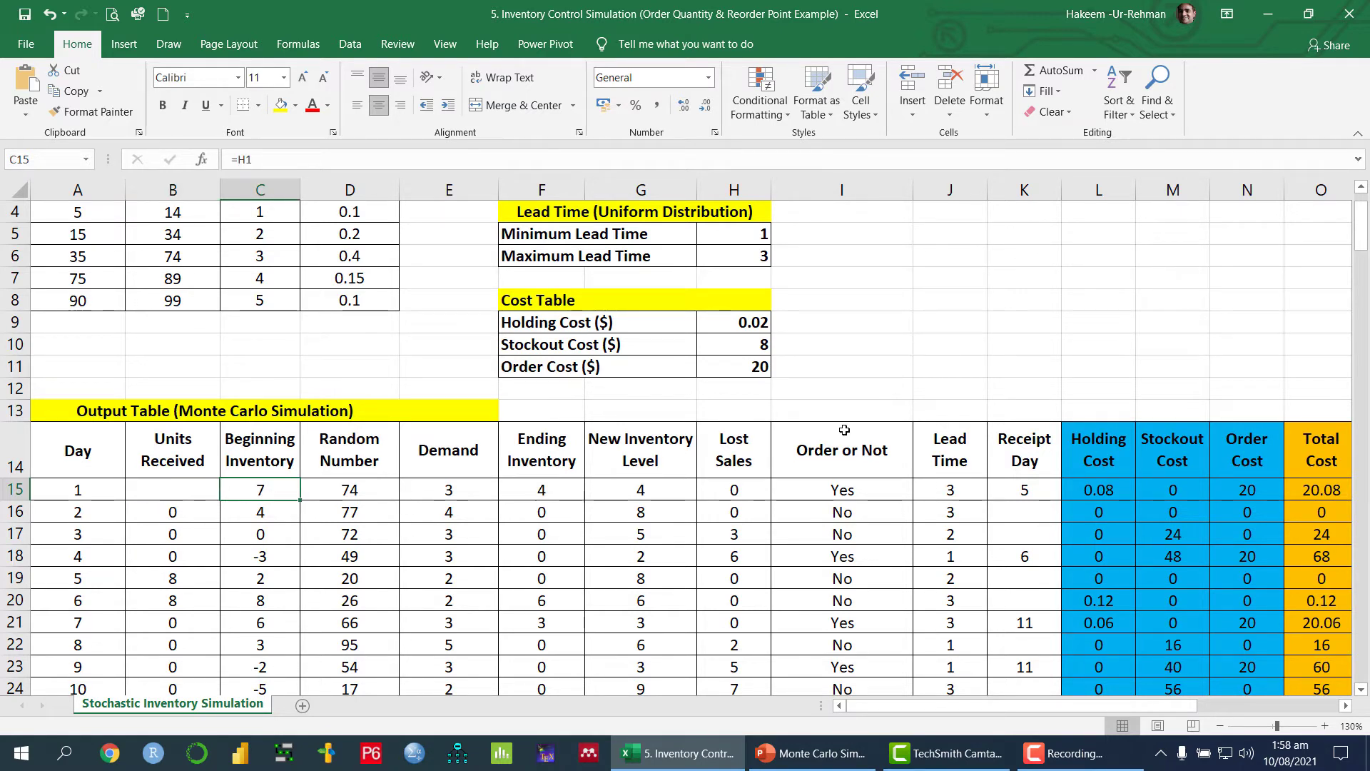
scroll(771, 428, up, 1)
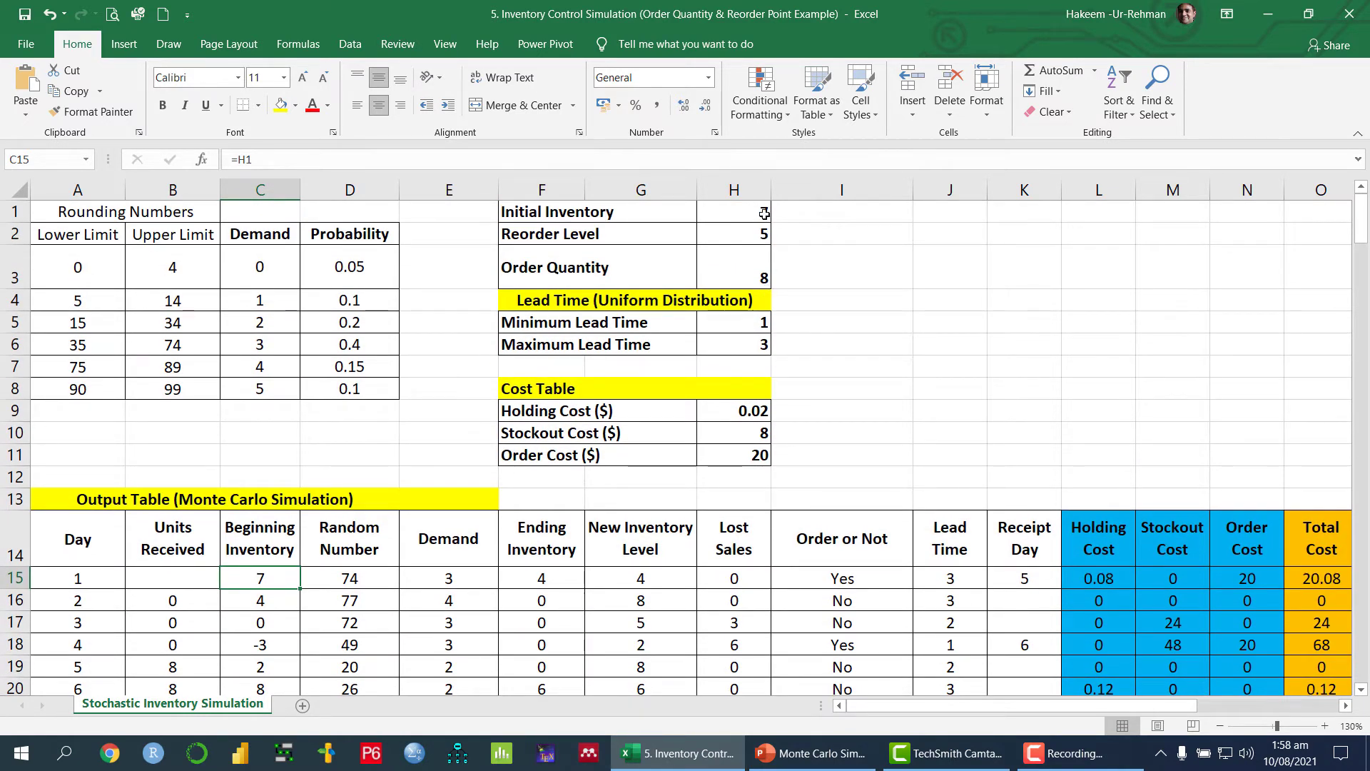
click(764, 212)
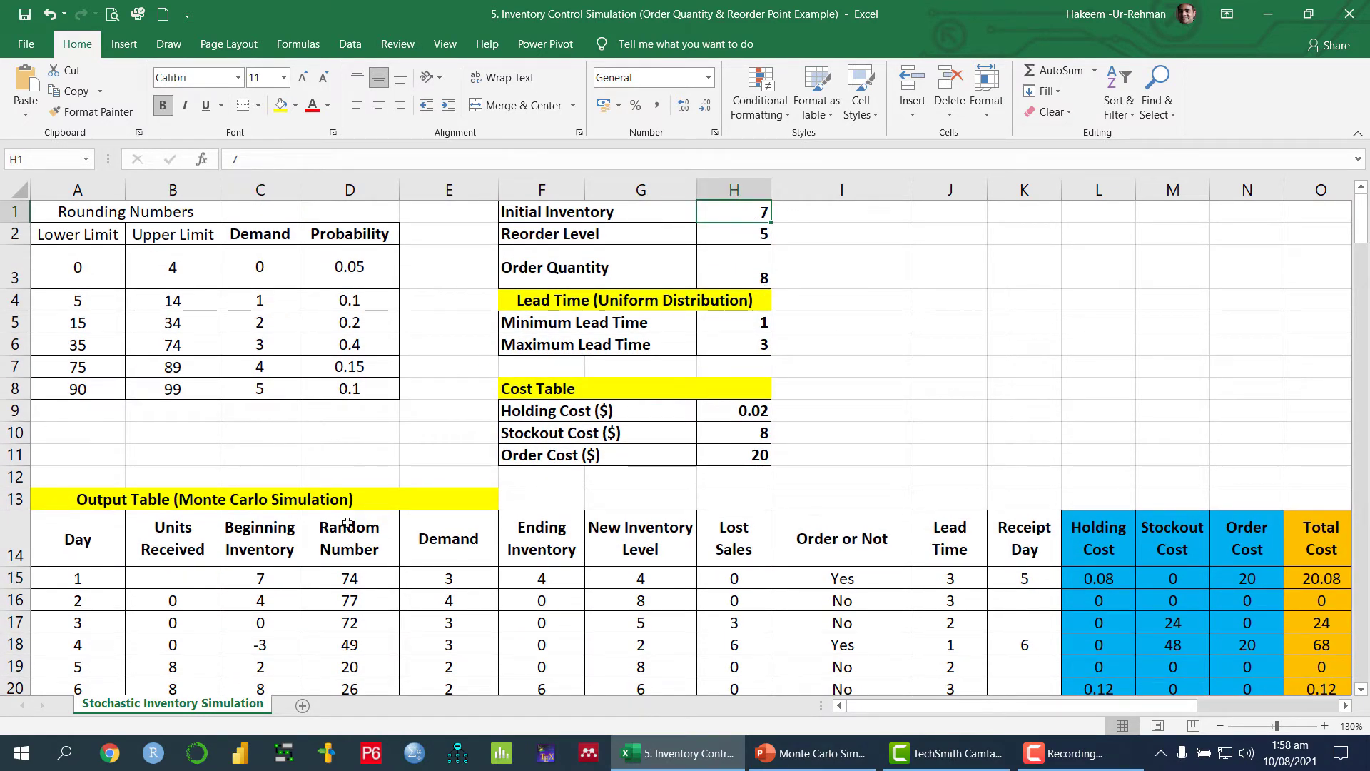
click(260, 577)
double_click(260, 578)
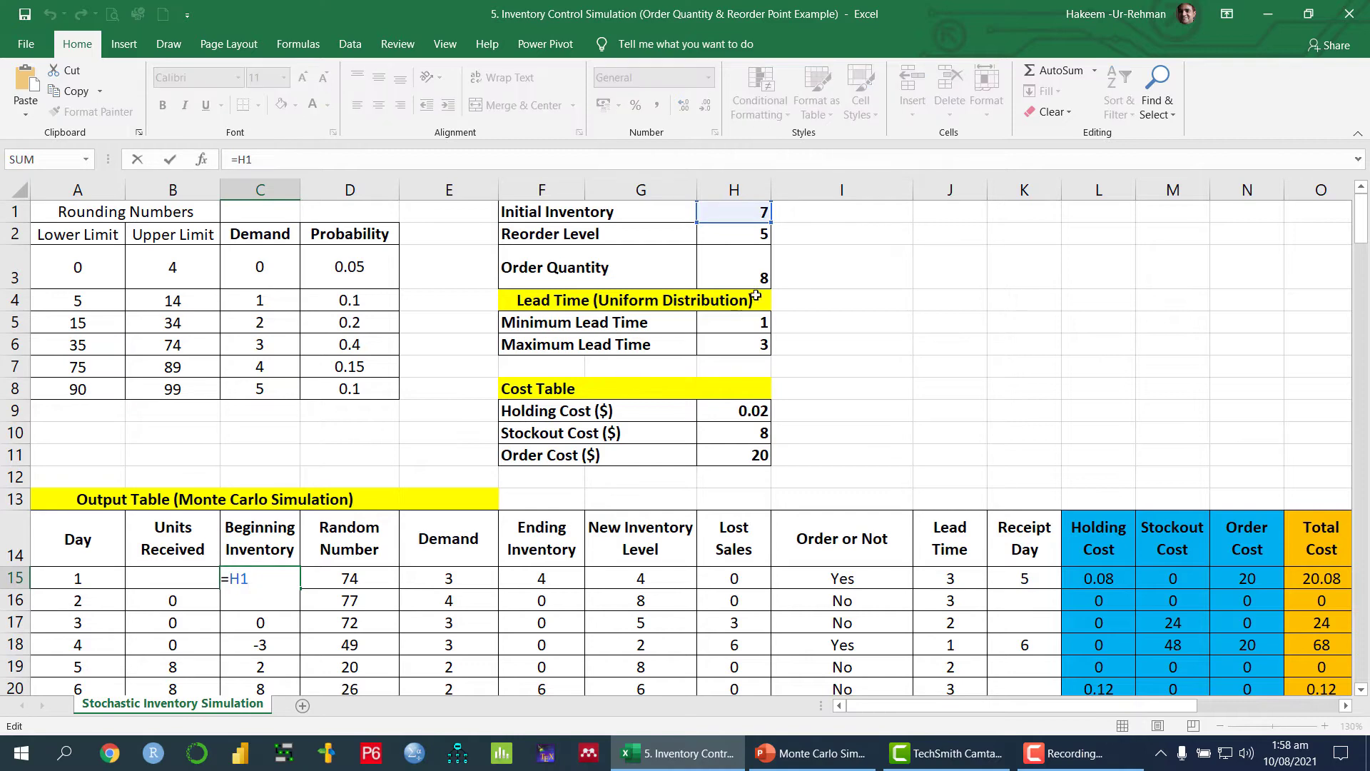
key(Return)
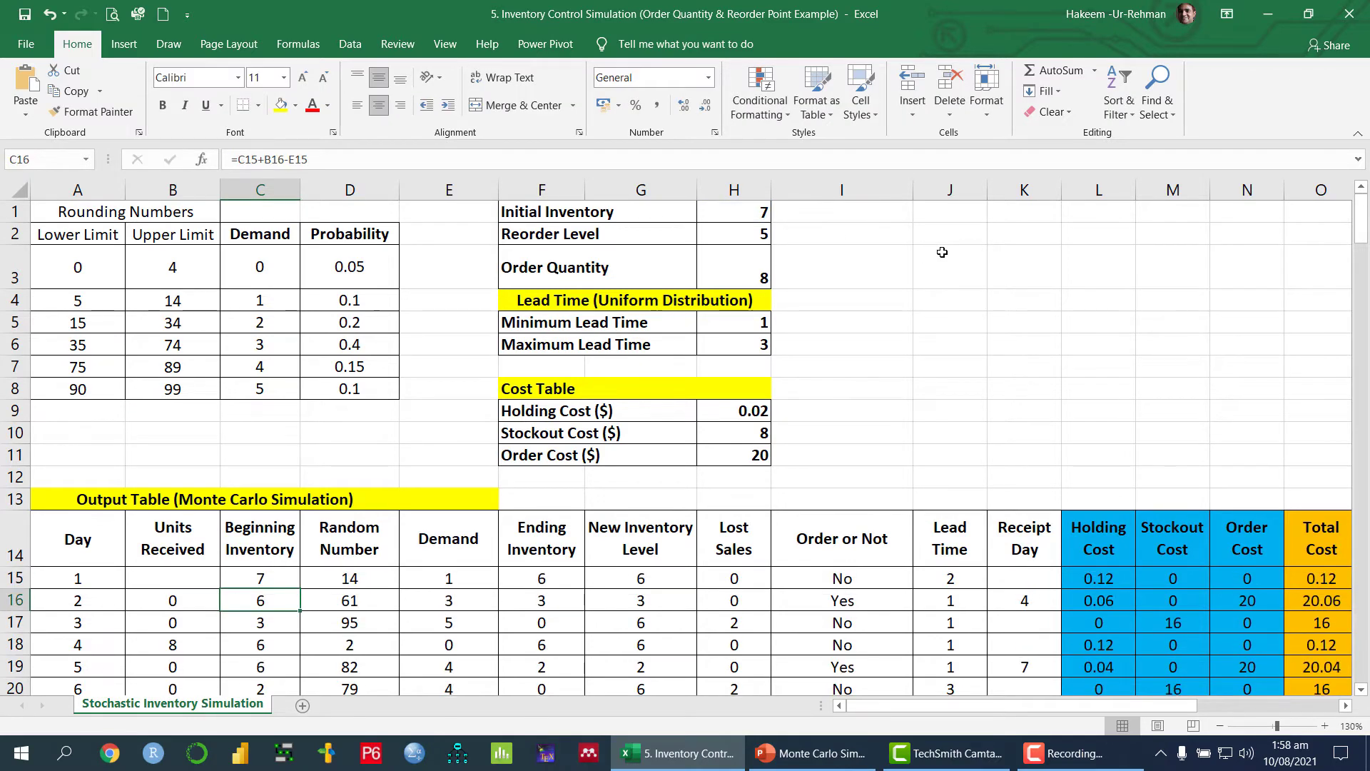
Examine the day 1 Random Number formula and its lower and upper bounds
click(357, 578)
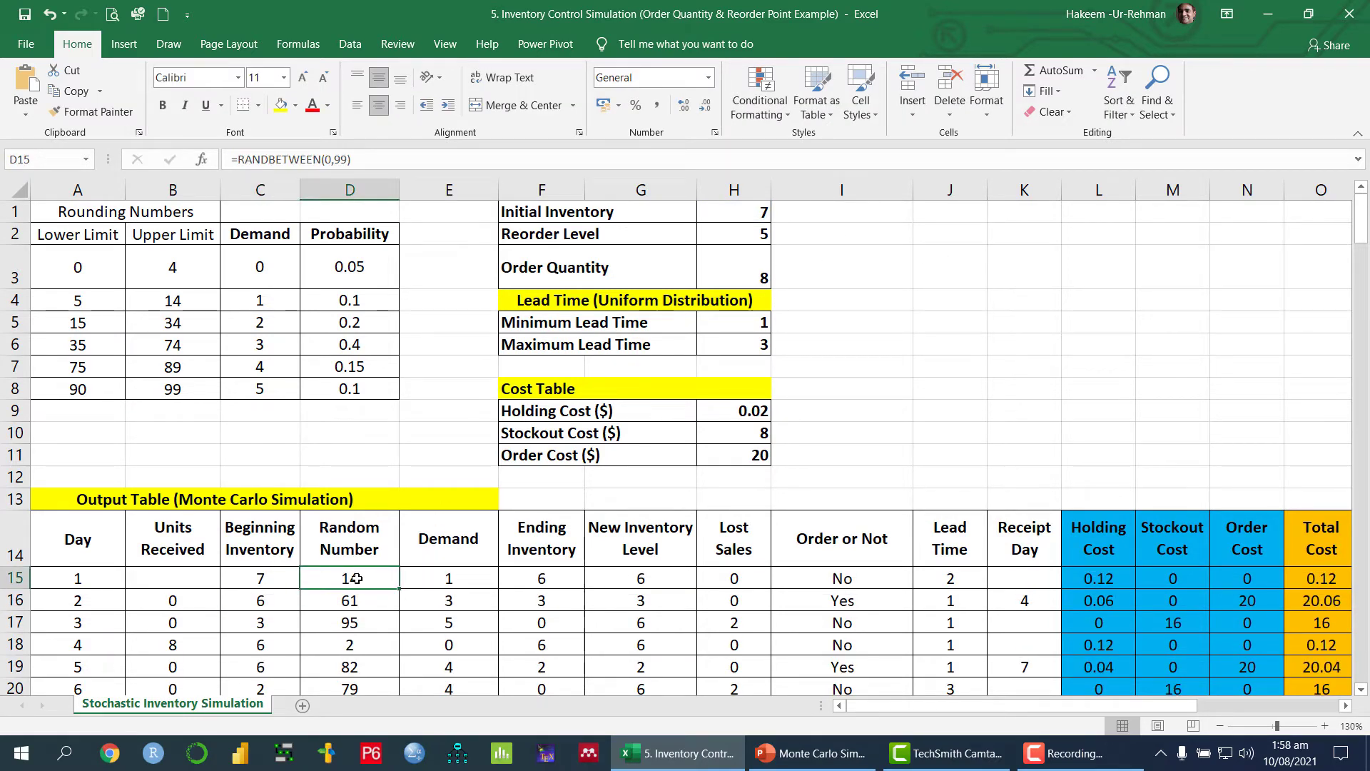
double_click(369, 577)
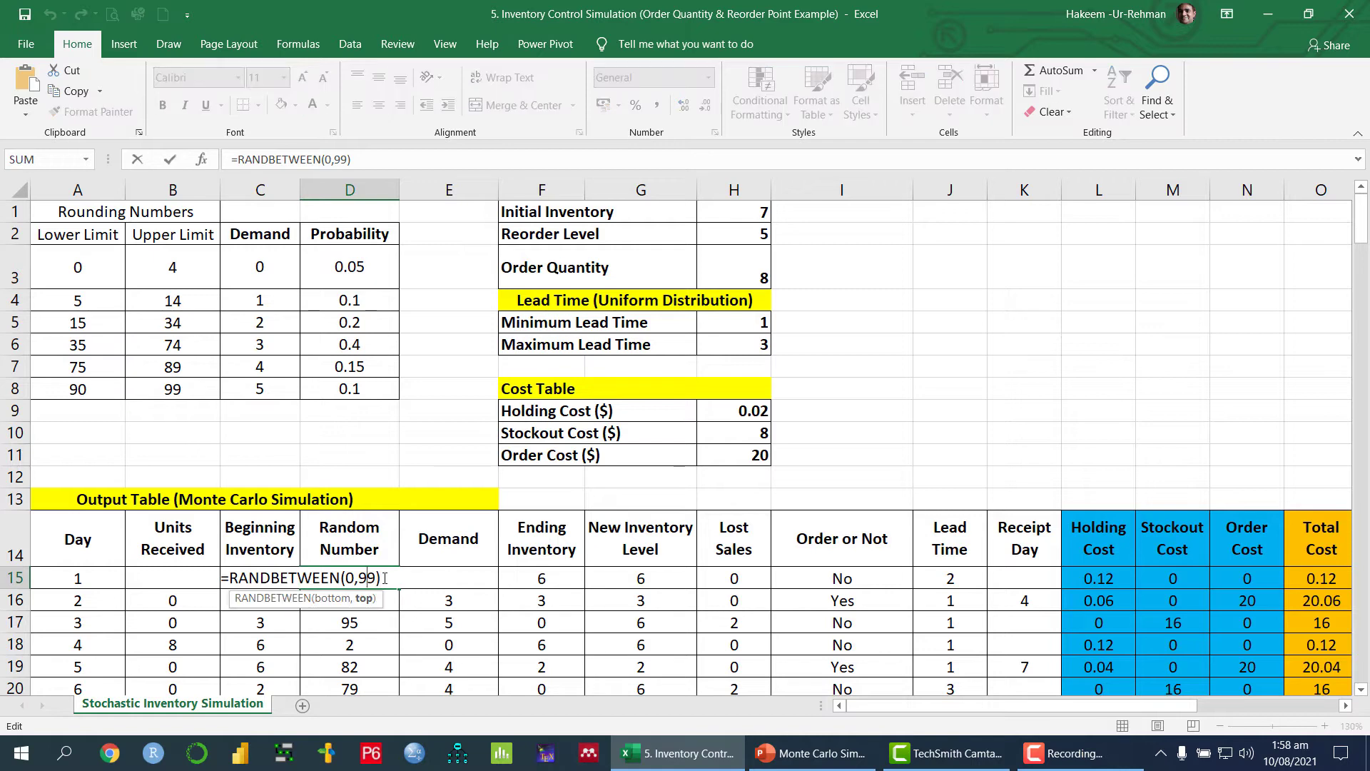
key(Return)
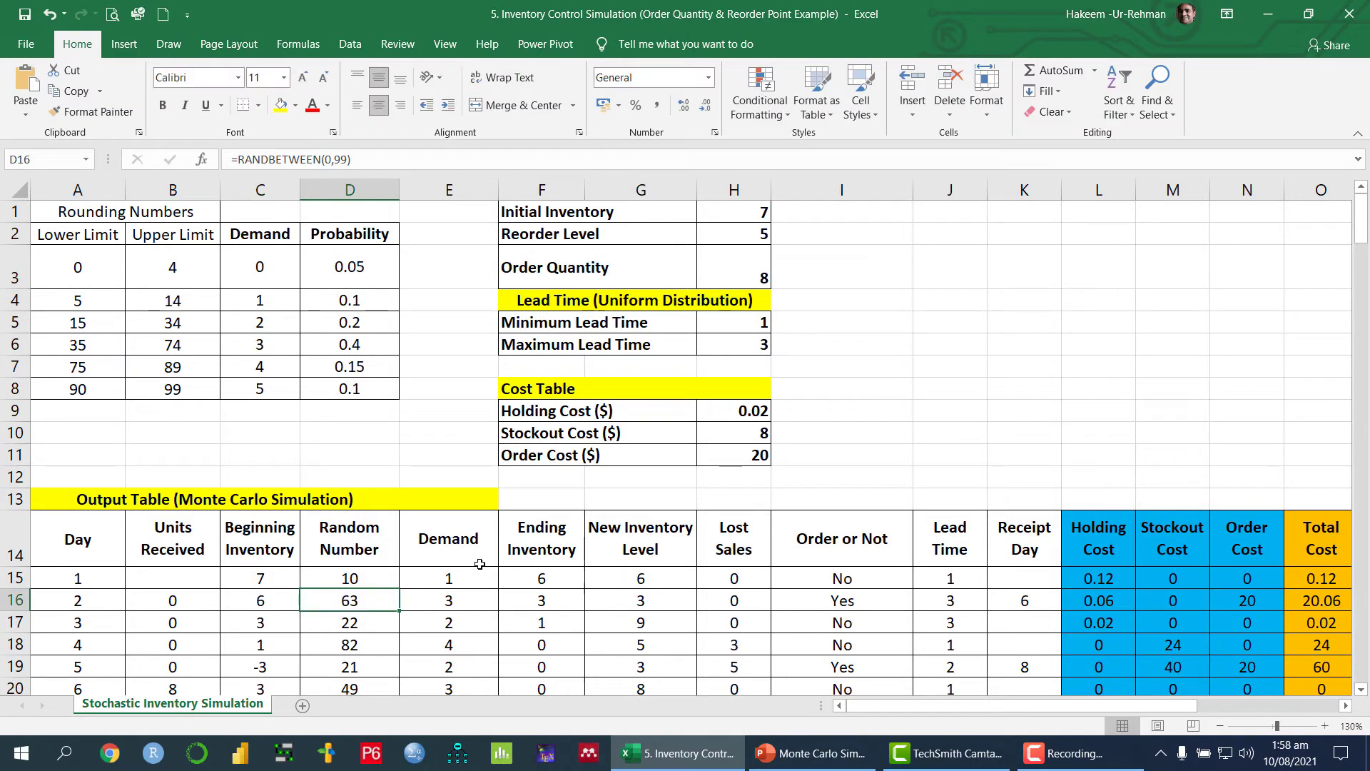
double_click(362, 575)
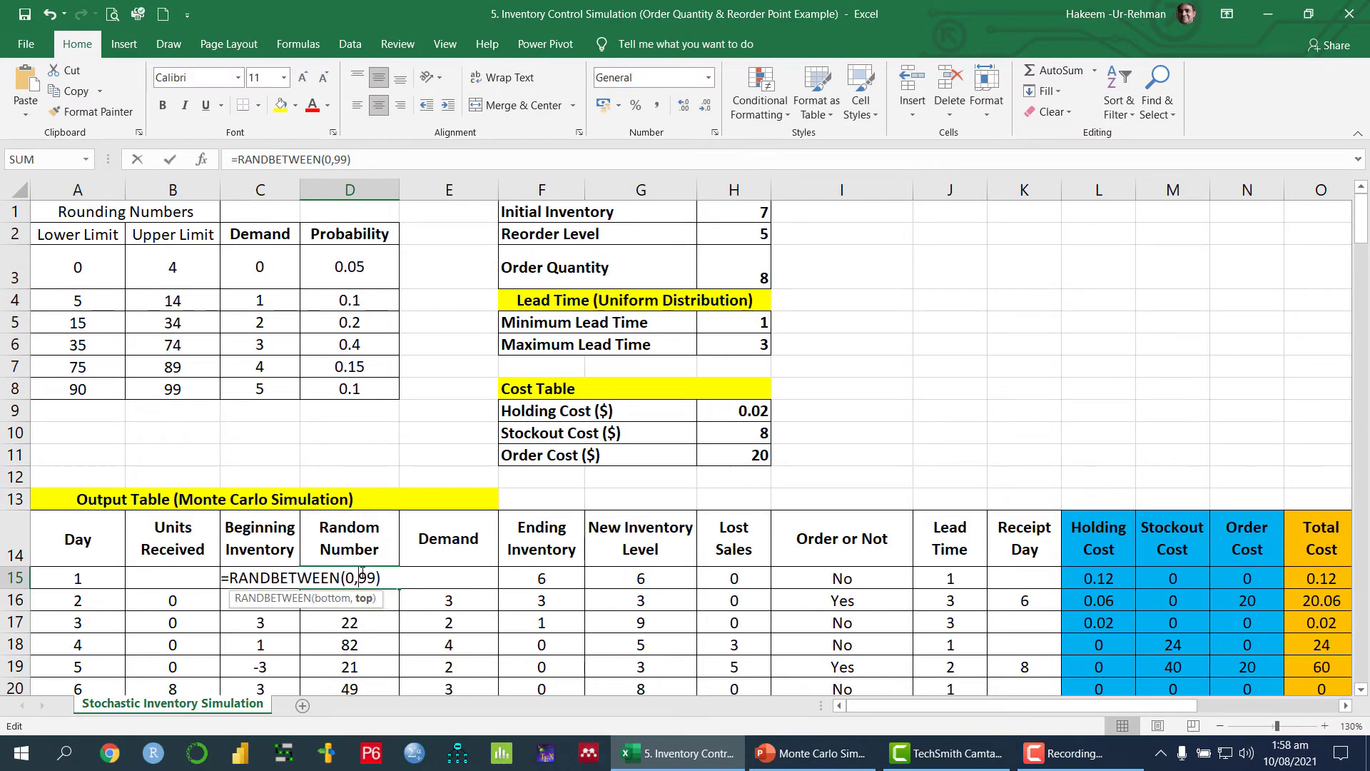
key(Return)
click(357, 578)
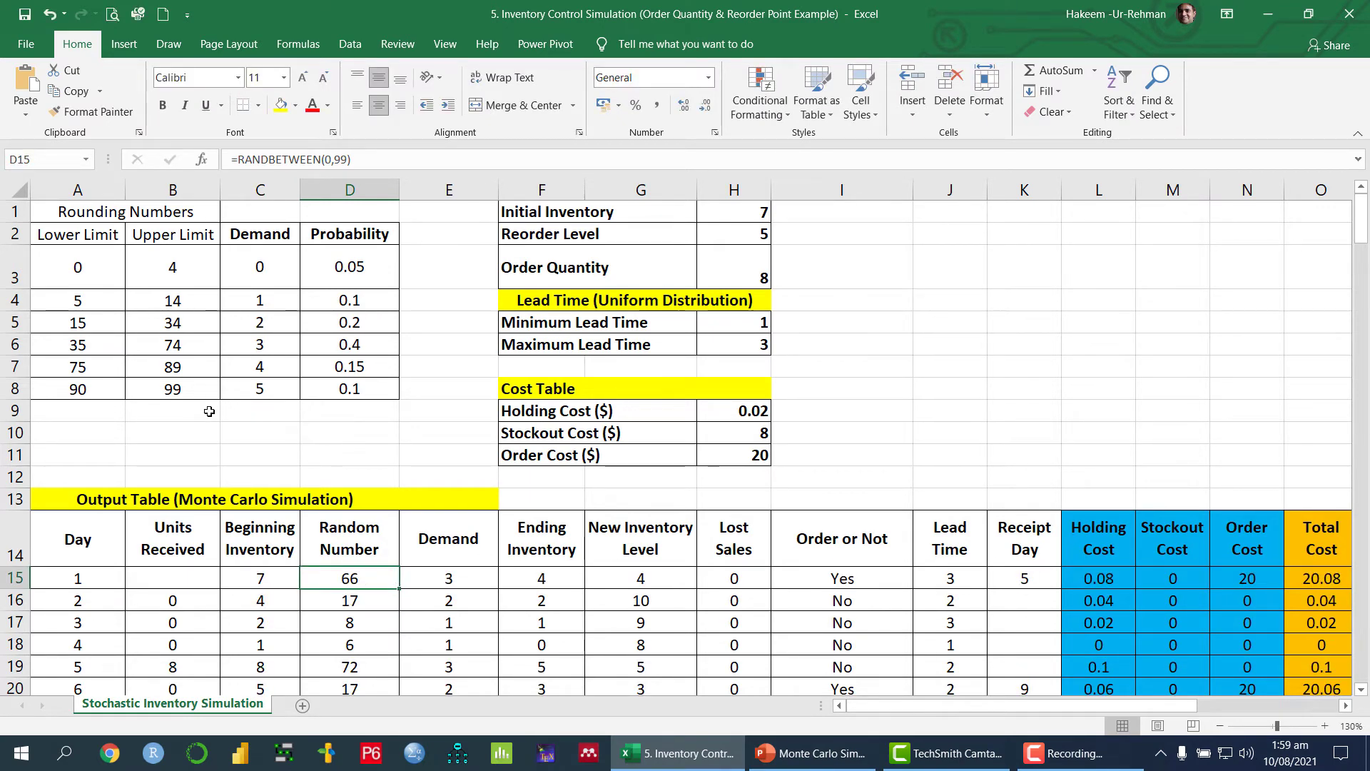
Examine the day 1 Demand lookup formula and trace its random number through the demand table's limits
click(460, 578)
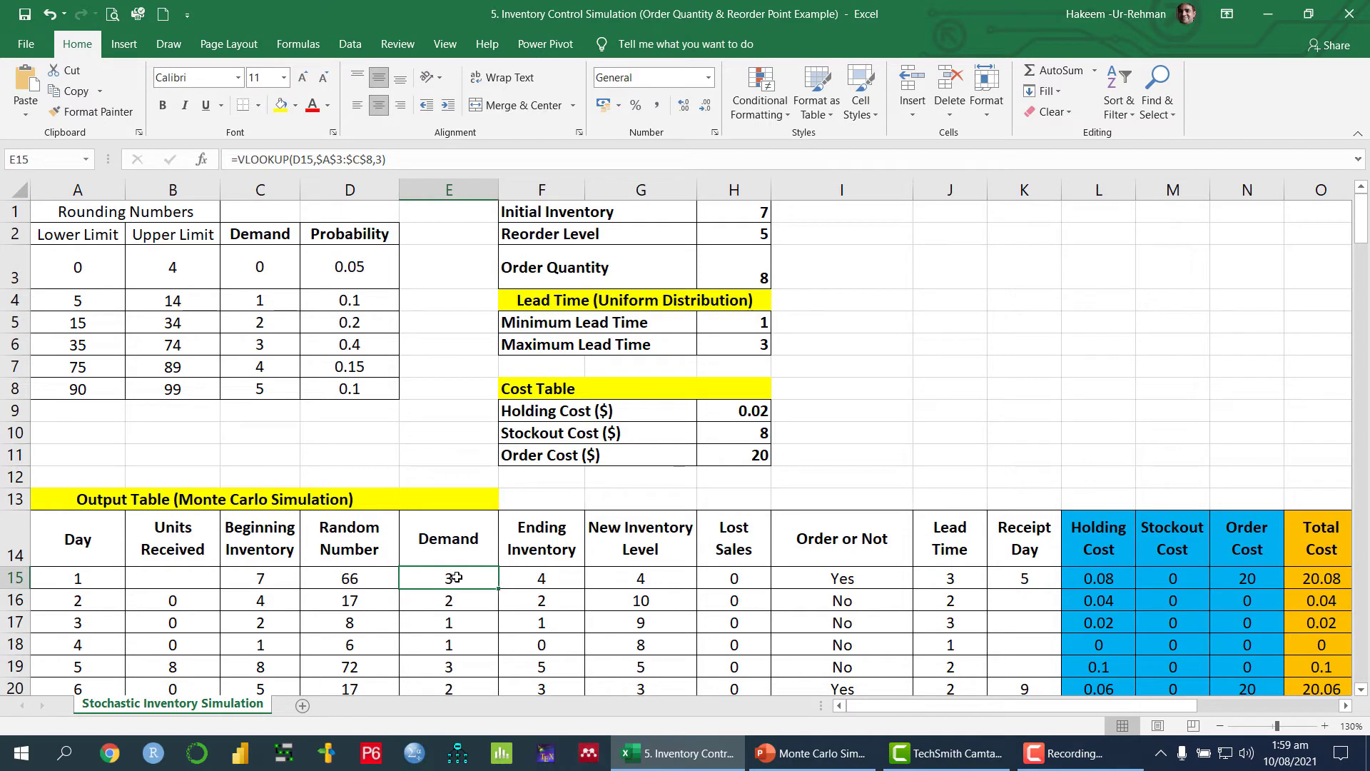
double_click(446, 578)
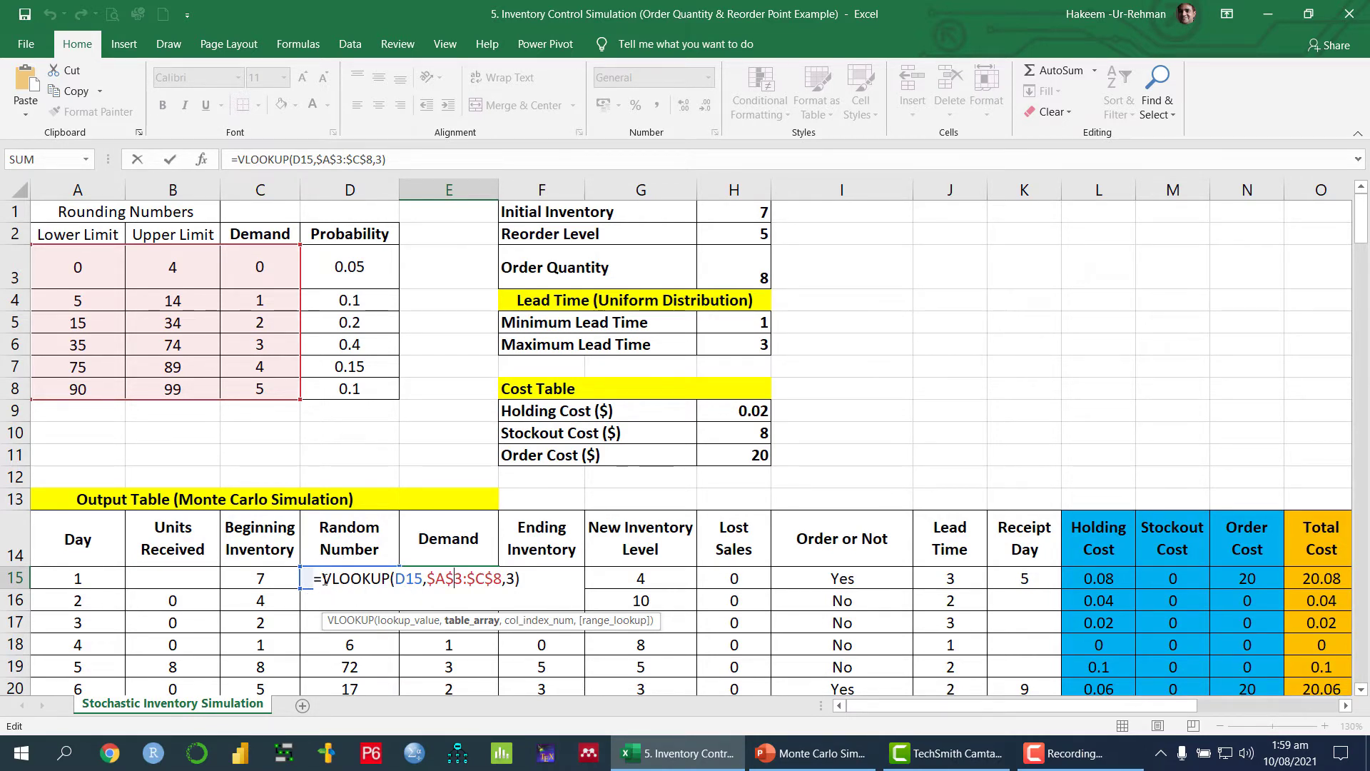
key(Return)
click(351, 578)
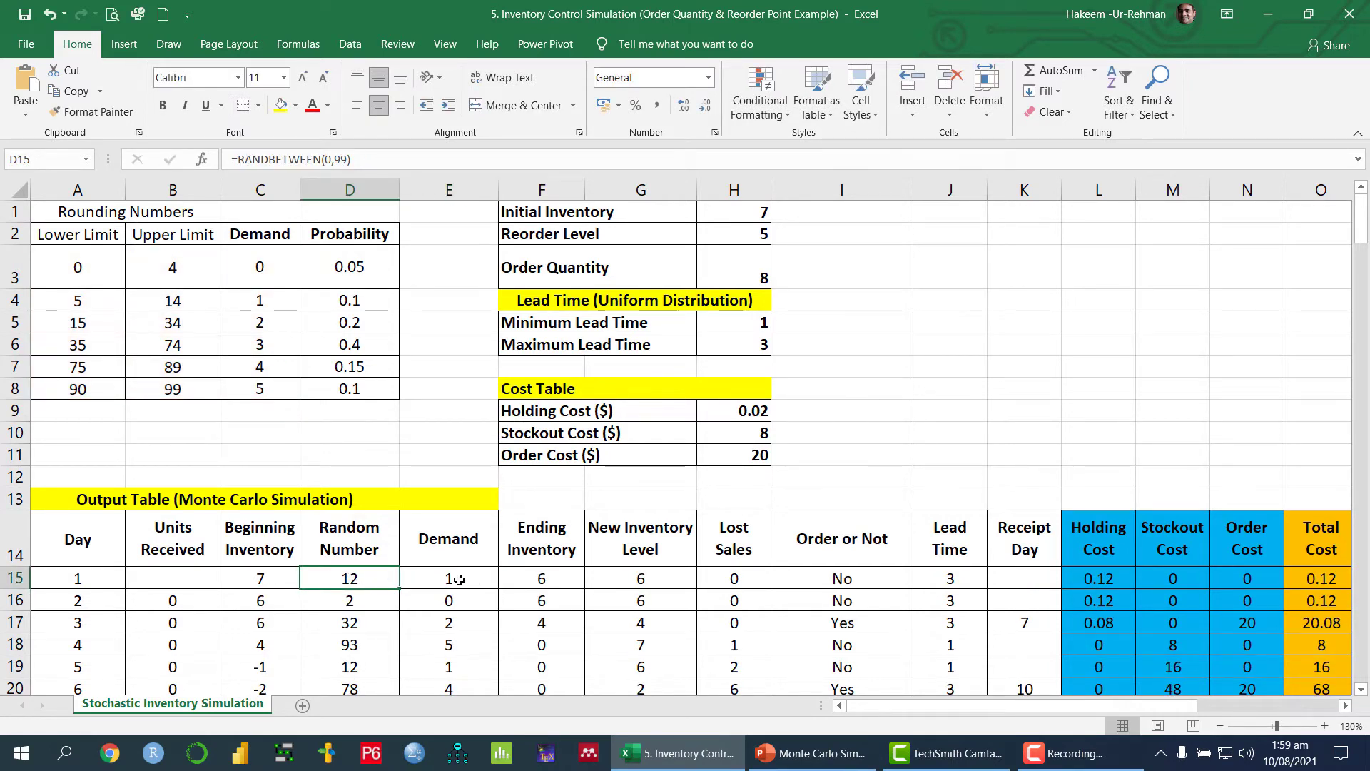
double_click(405, 579)
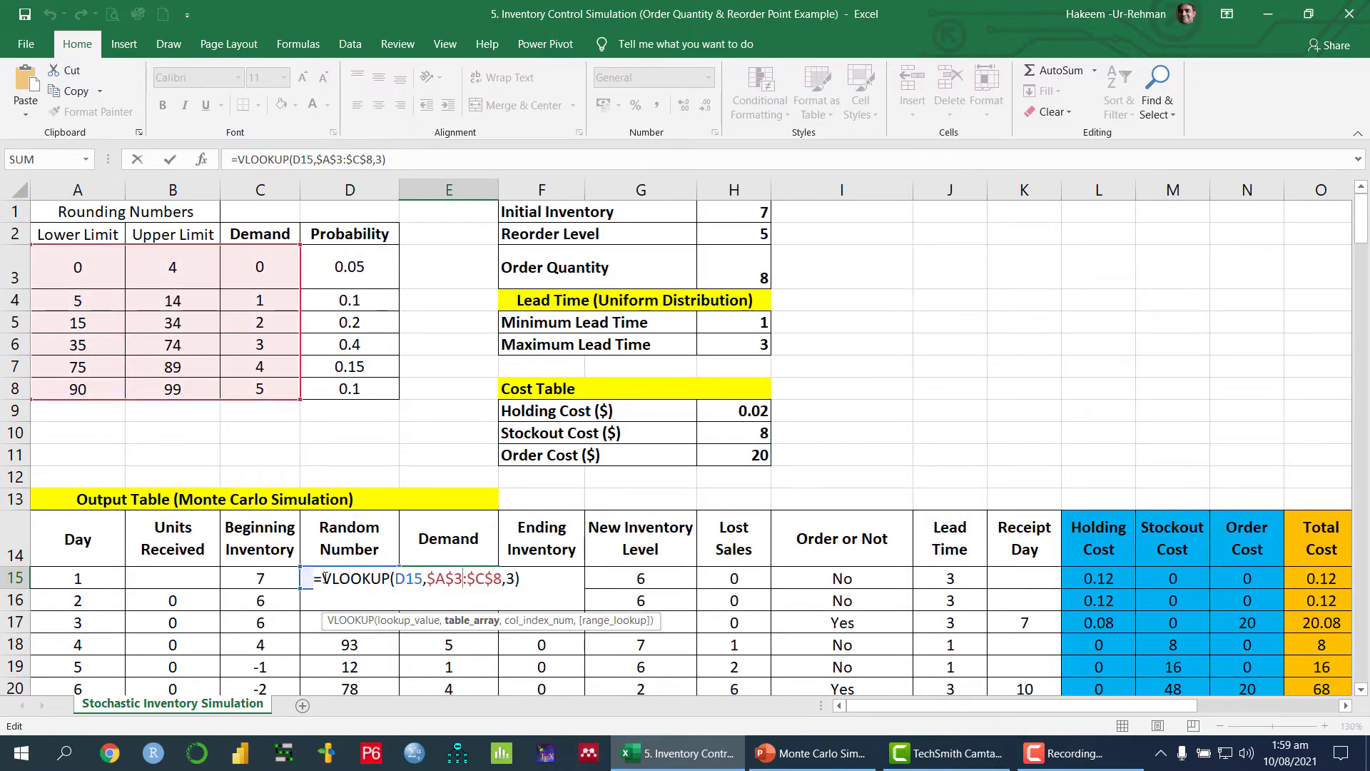
double_click(468, 580)
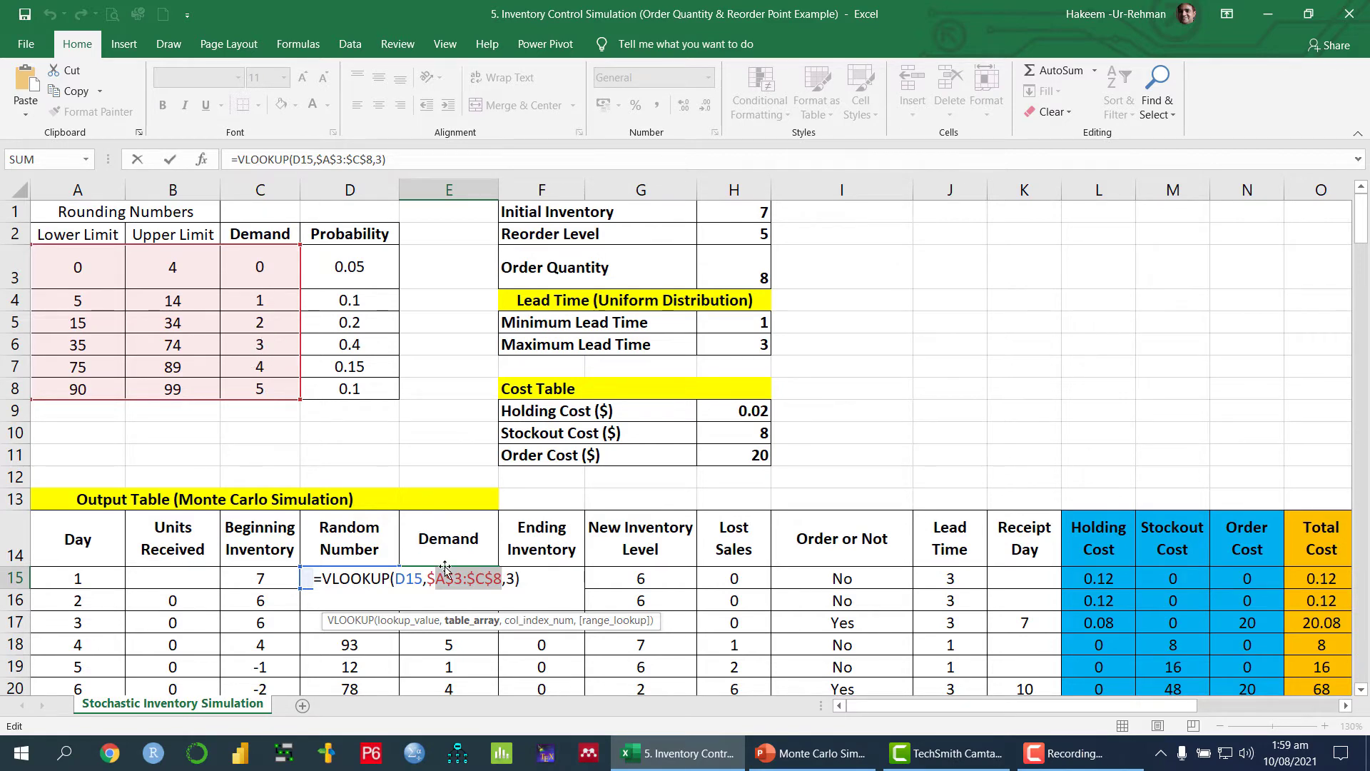
key(Return)
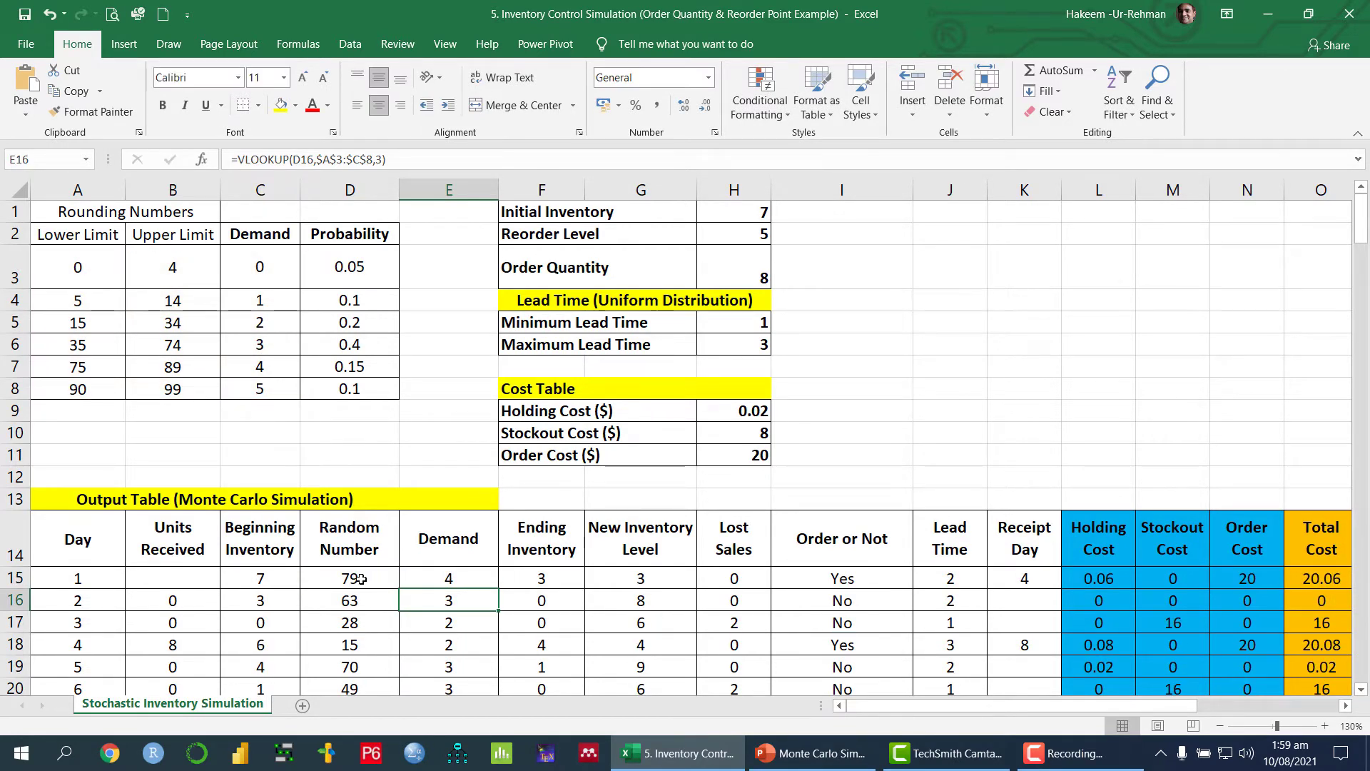
click(361, 579)
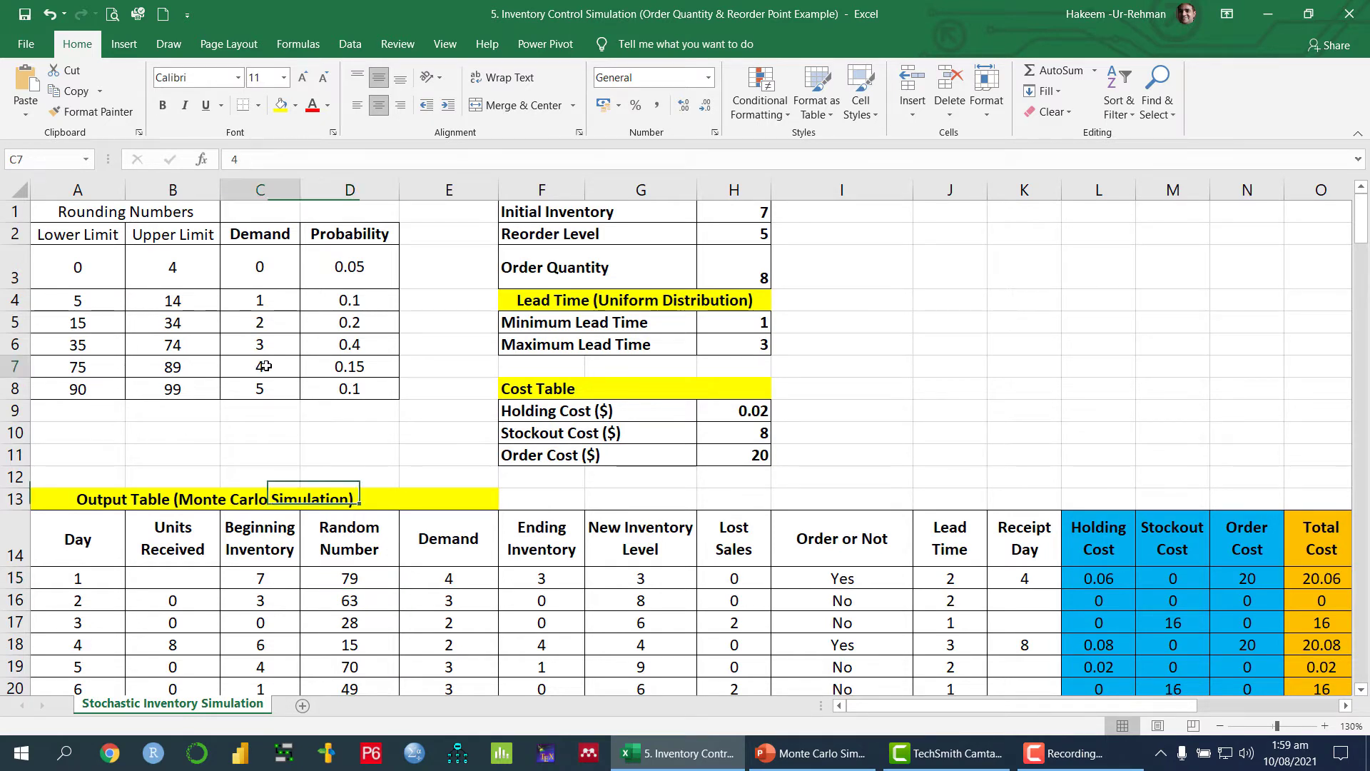
click(454, 579)
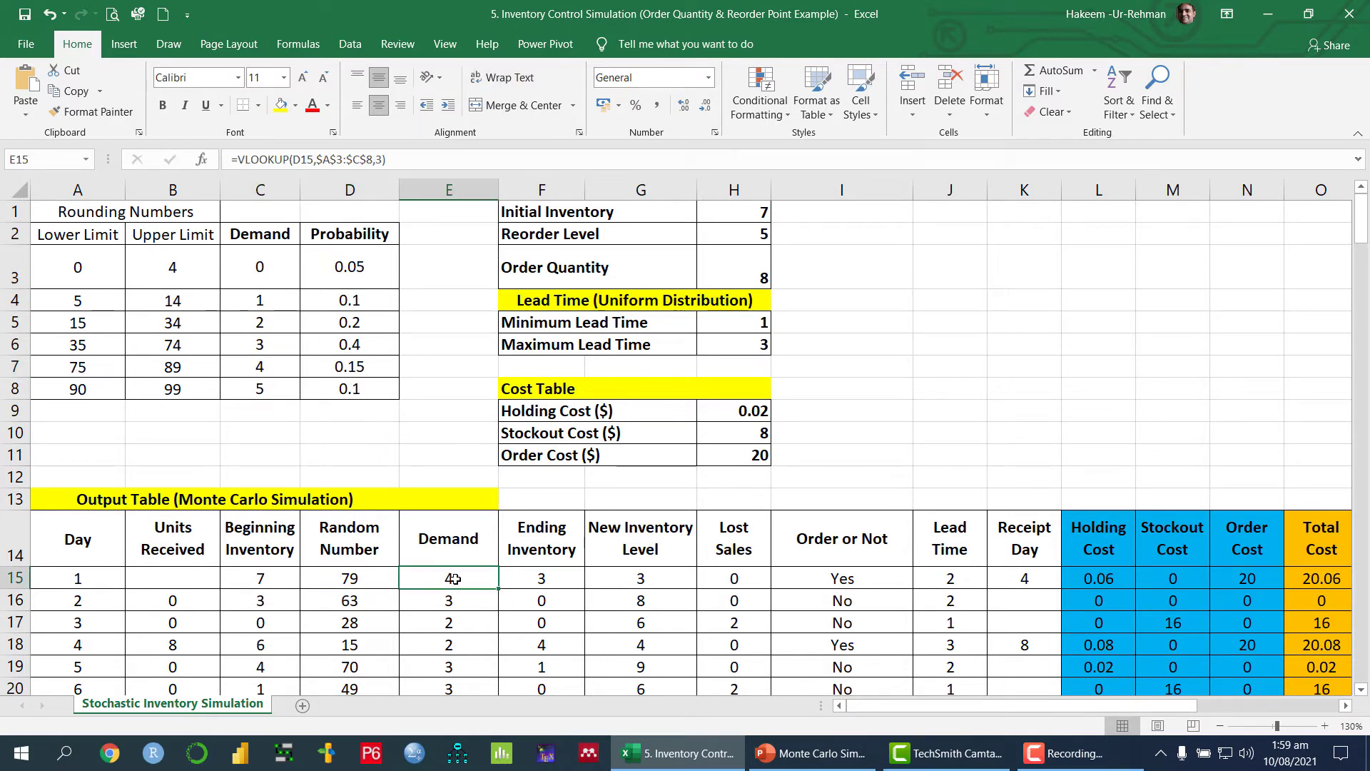
Examine the day 1 Ending Inventory formula, including its condition and the C15-E15 result argument
click(548, 579)
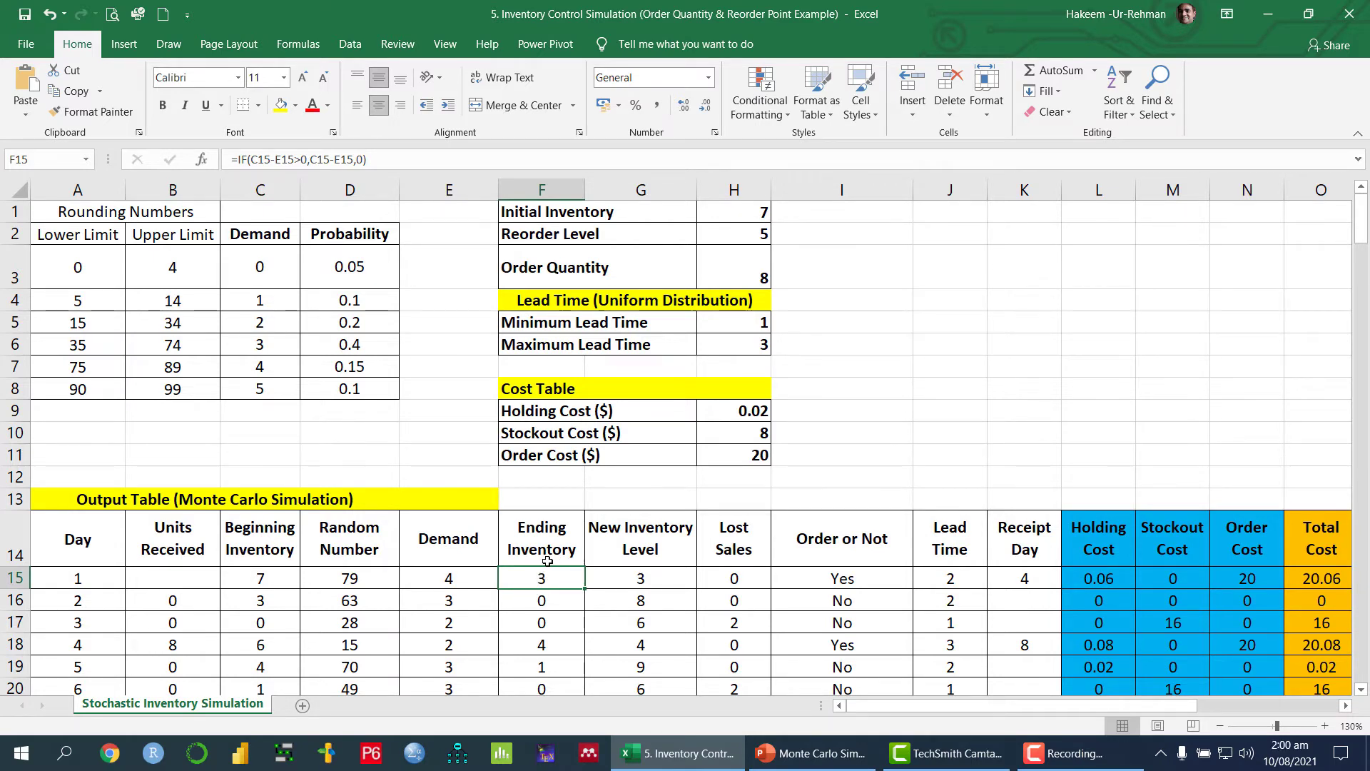
scroll(547, 561, down, 1)
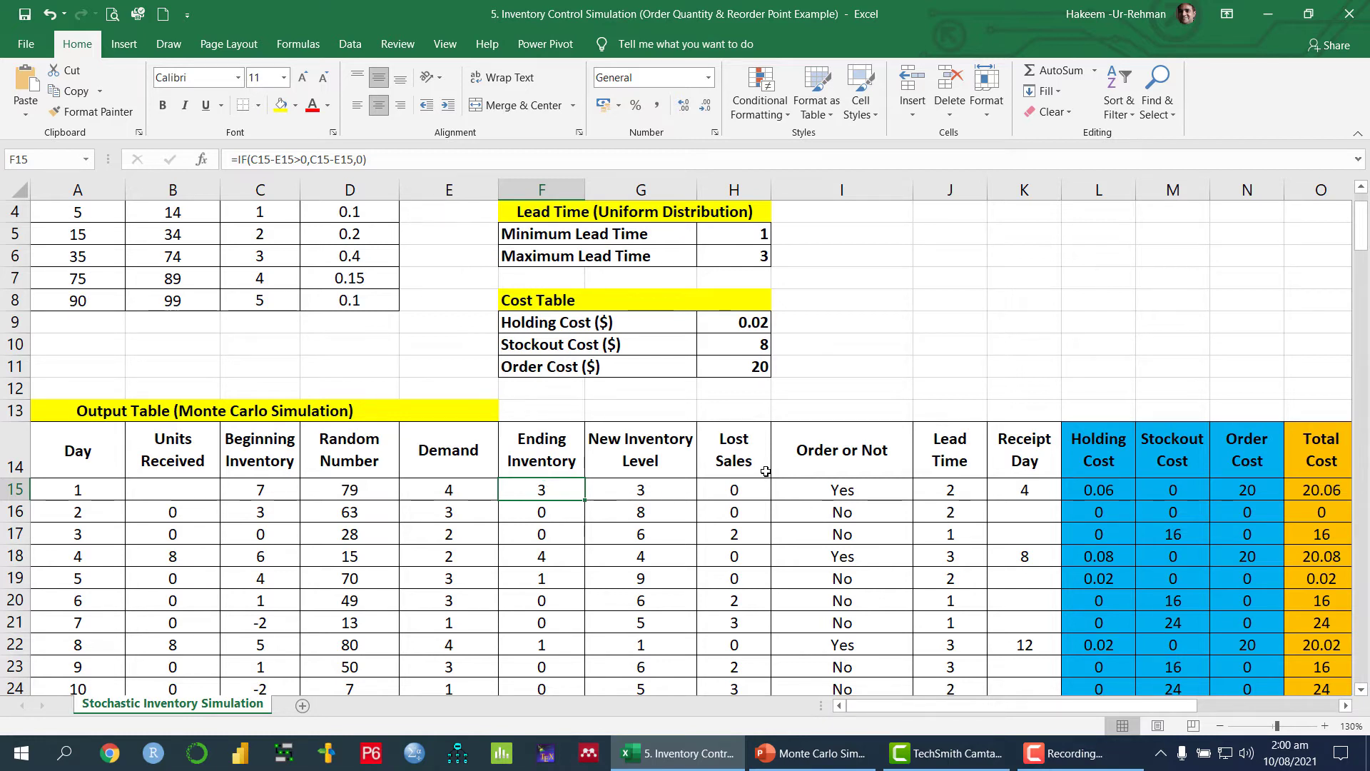
double_click(547, 488)
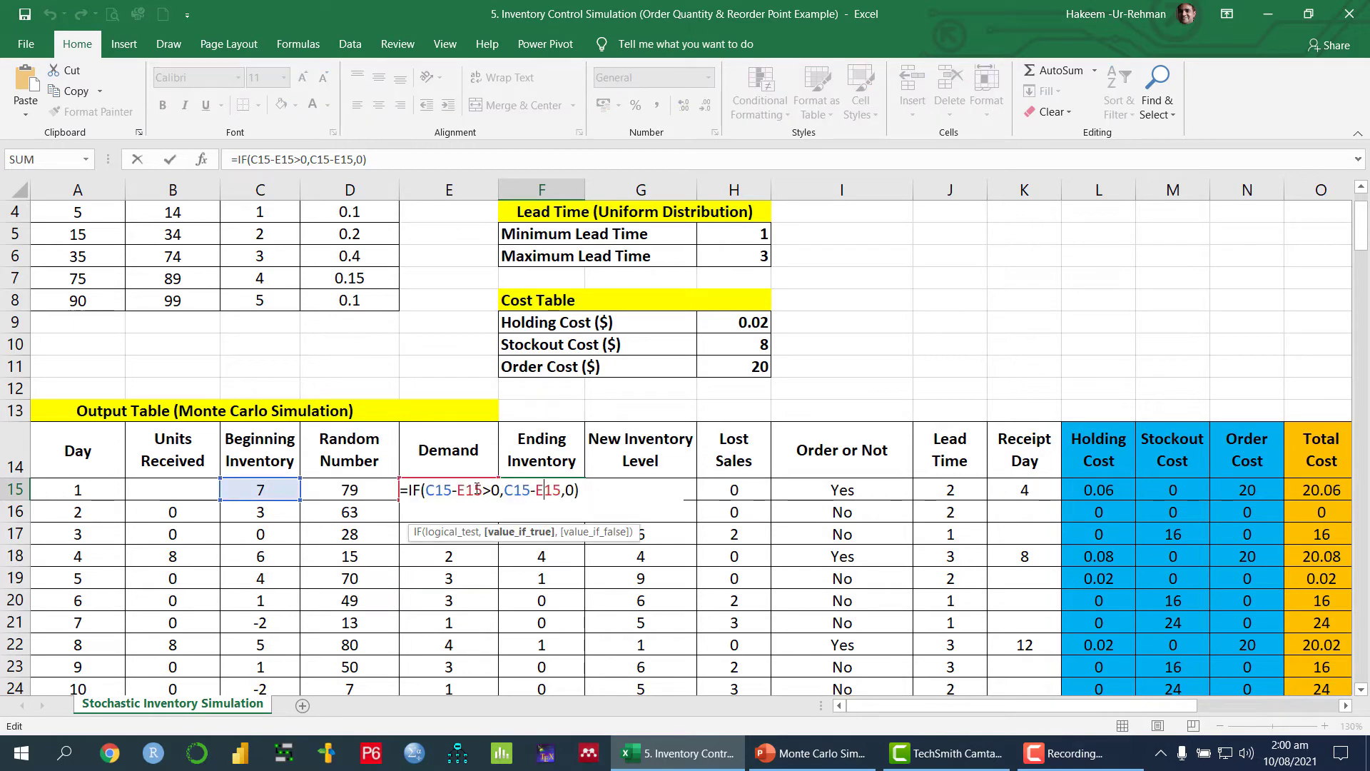
key(Return)
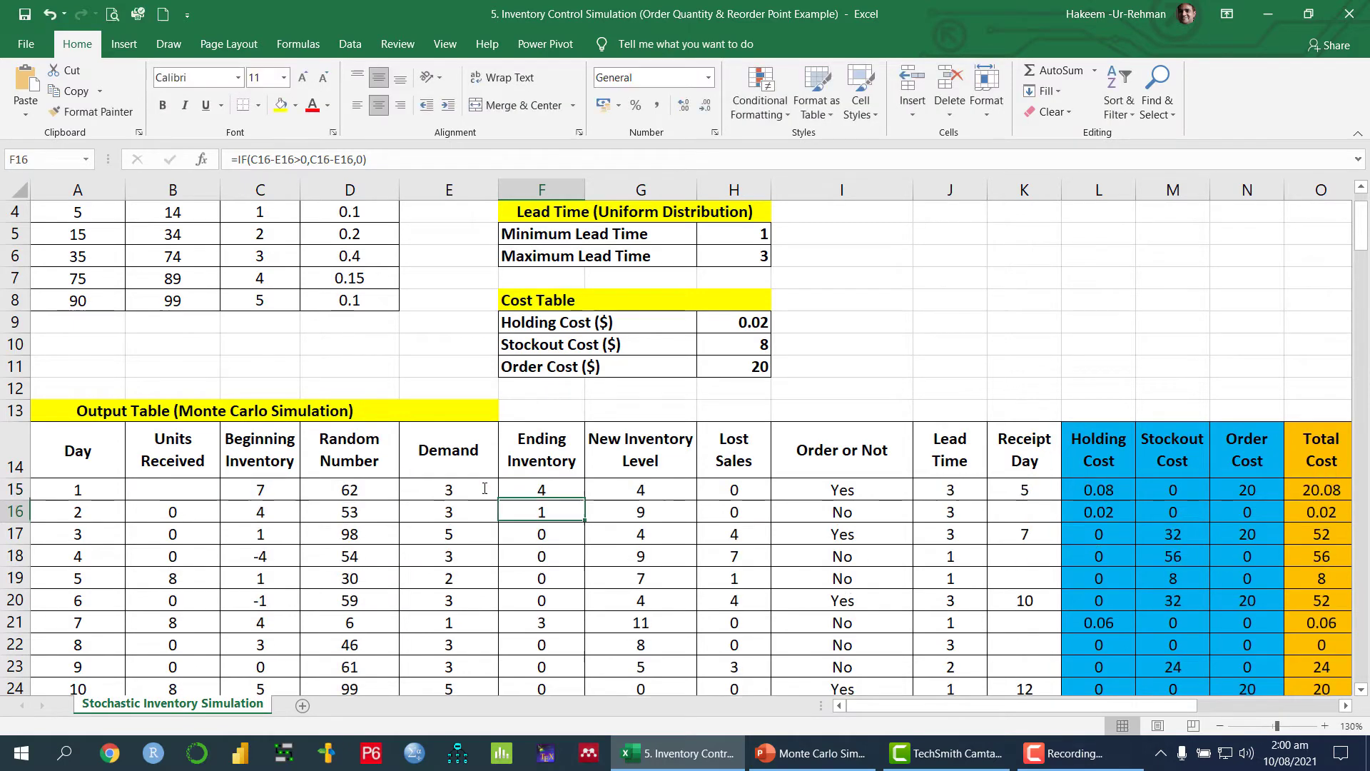
click(555, 489)
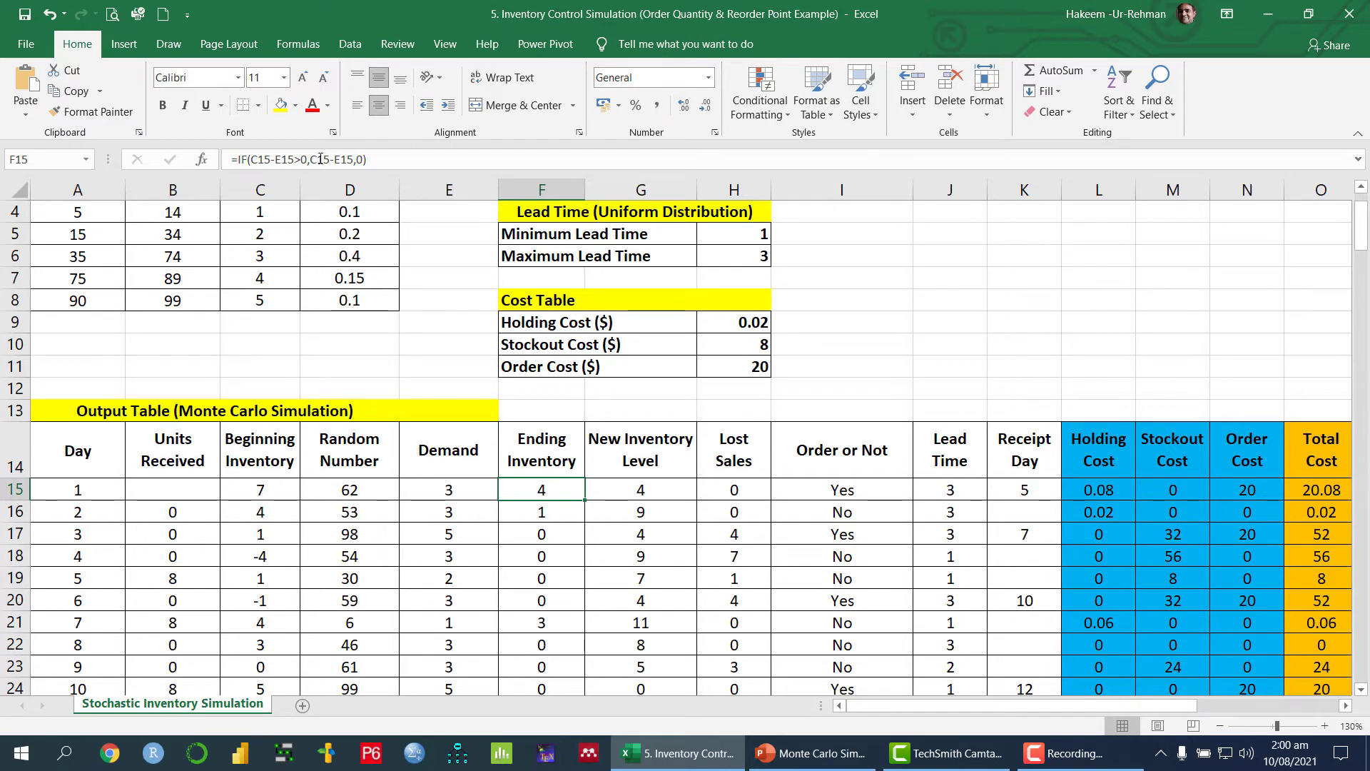
drag(311, 159, 349, 159)
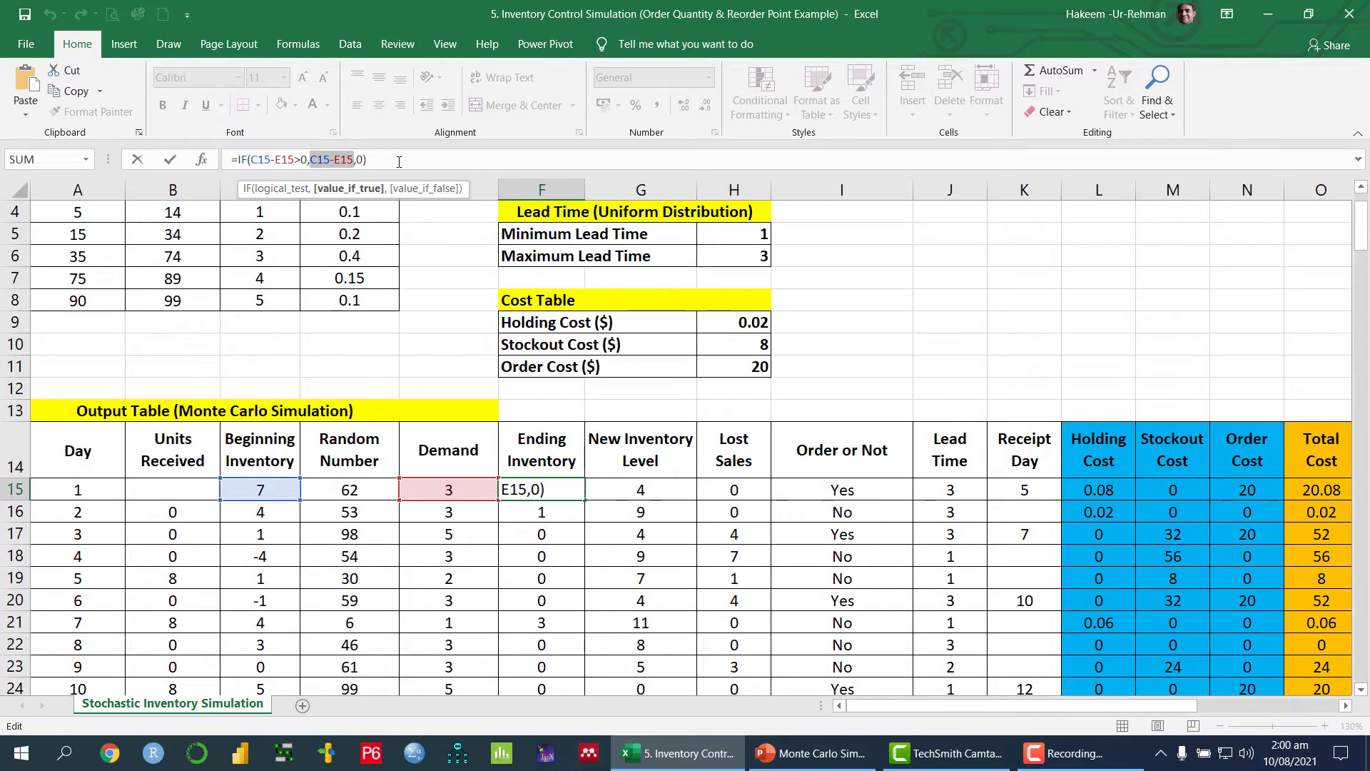
key(Return)
click(559, 494)
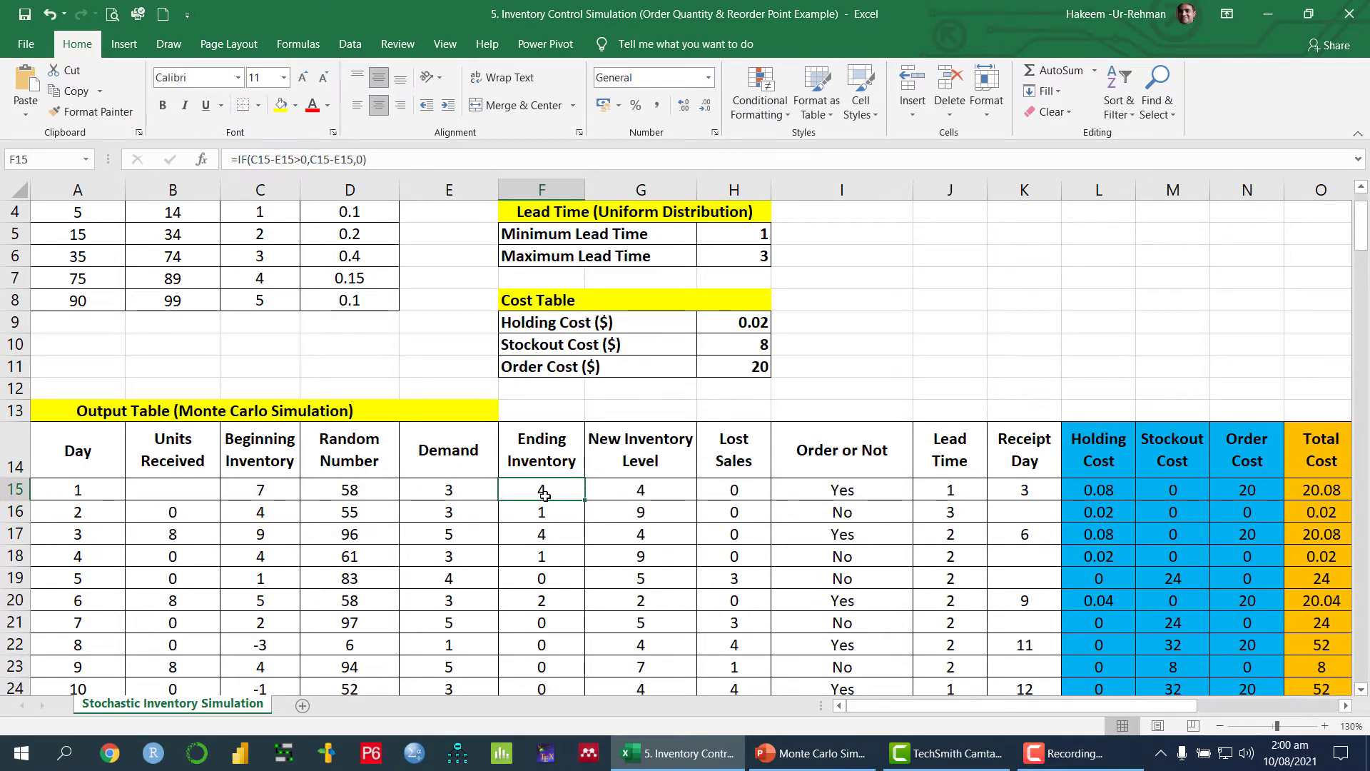
Inspect the day 1 New Inventory Level formula and its reference to the Ending Inventory
click(664, 493)
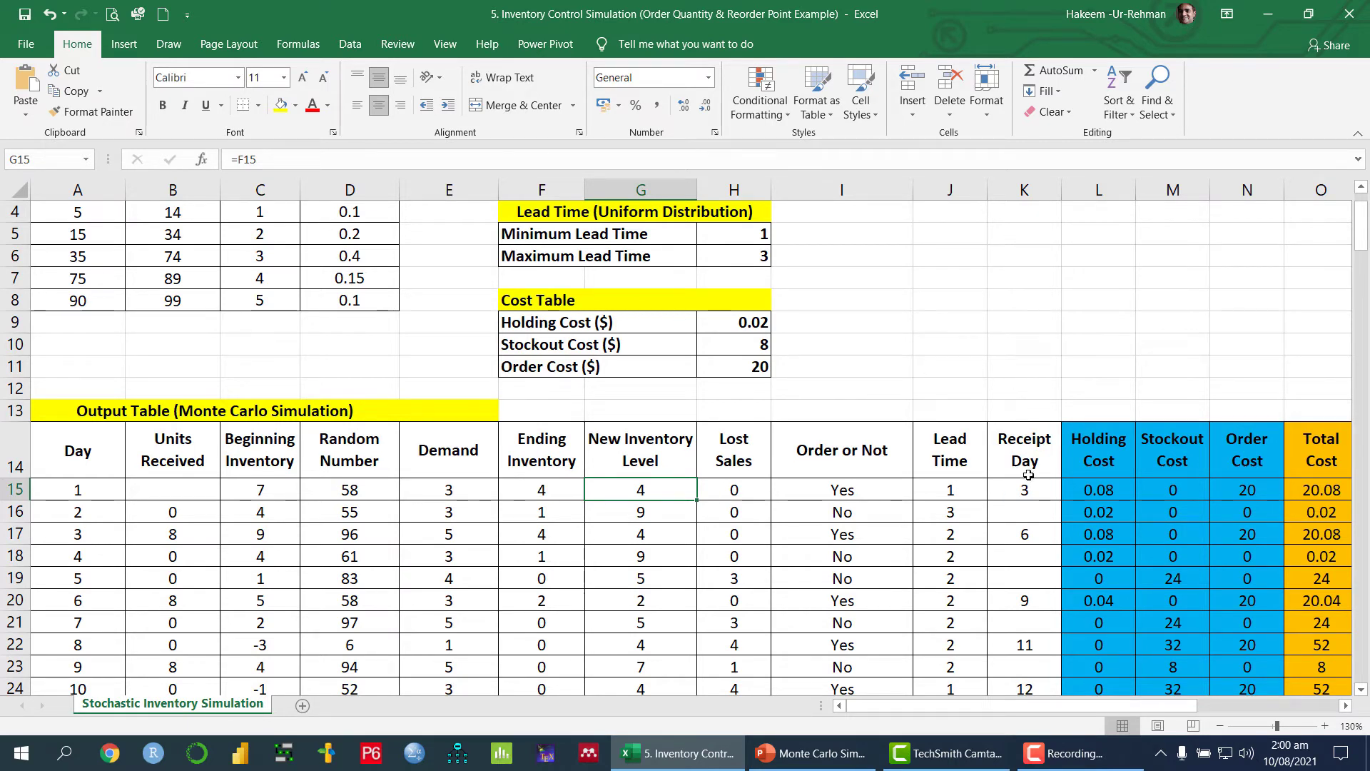
double_click(641, 489)
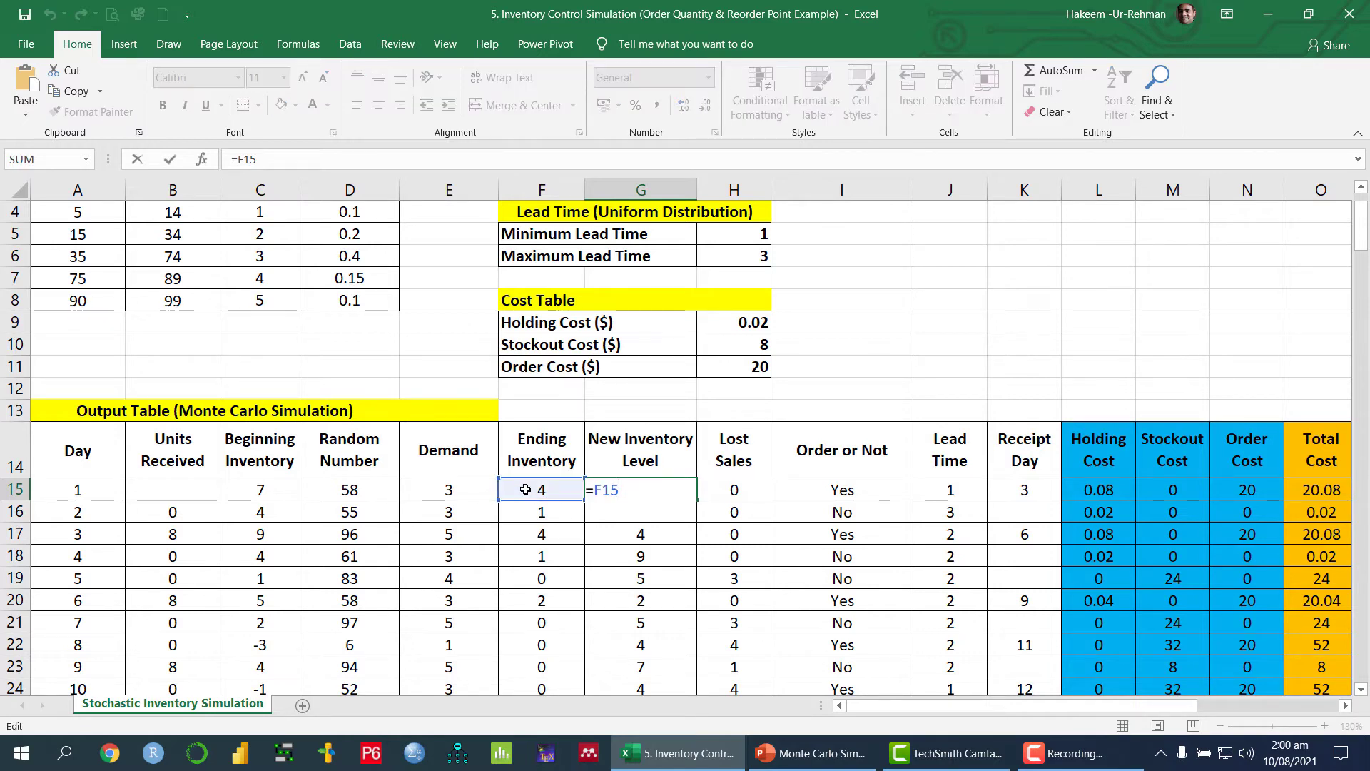
key(ctrl+Return)
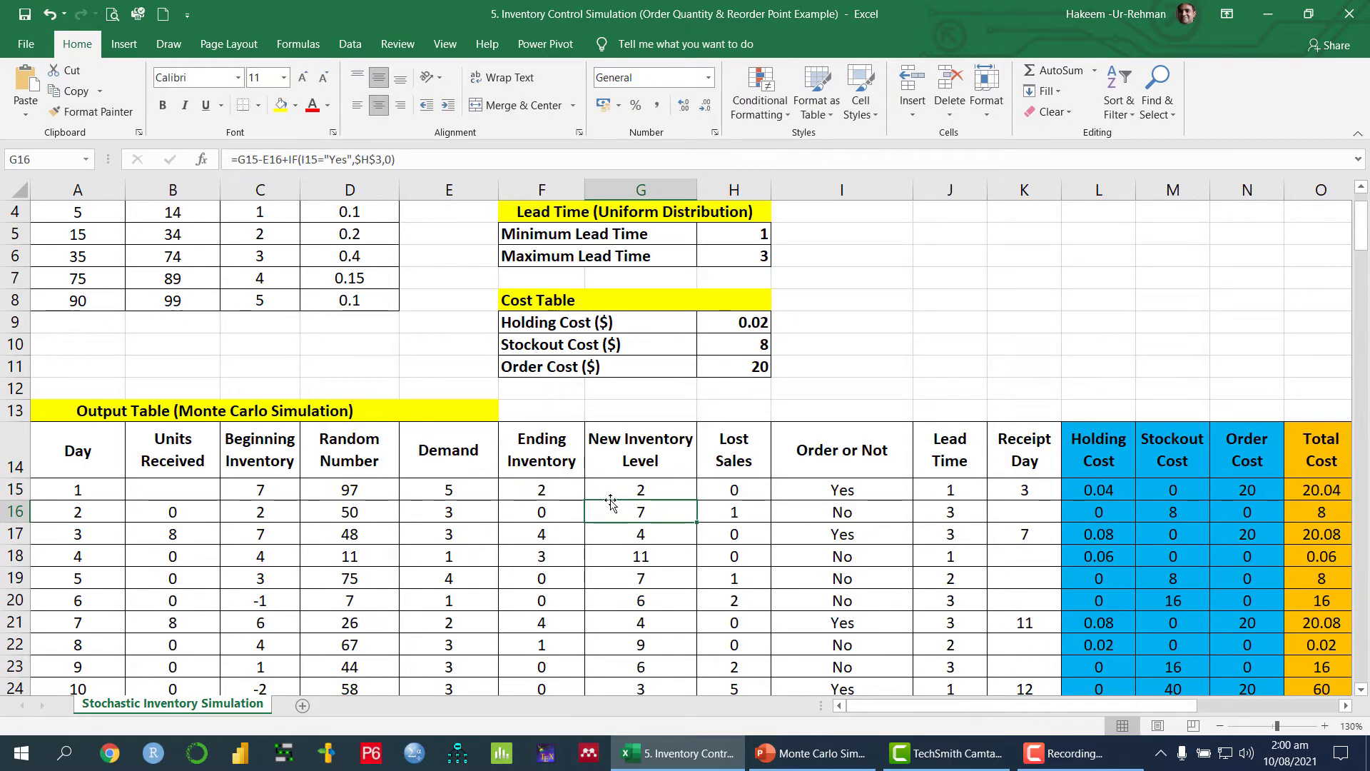
Examine the day 1 Lost Sales formula, including its C15-E15 condition and the value returned when demand exceeds inventory
click(738, 488)
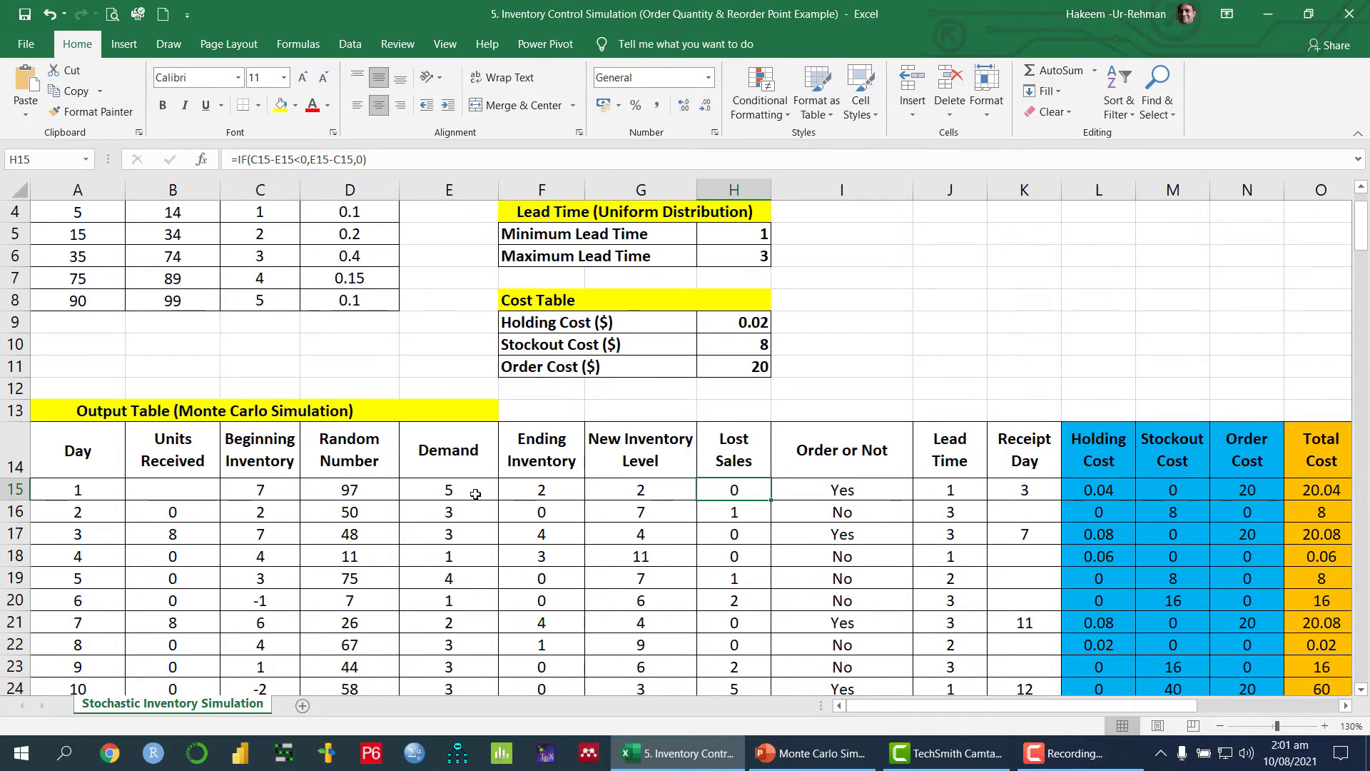
double_click(733, 490)
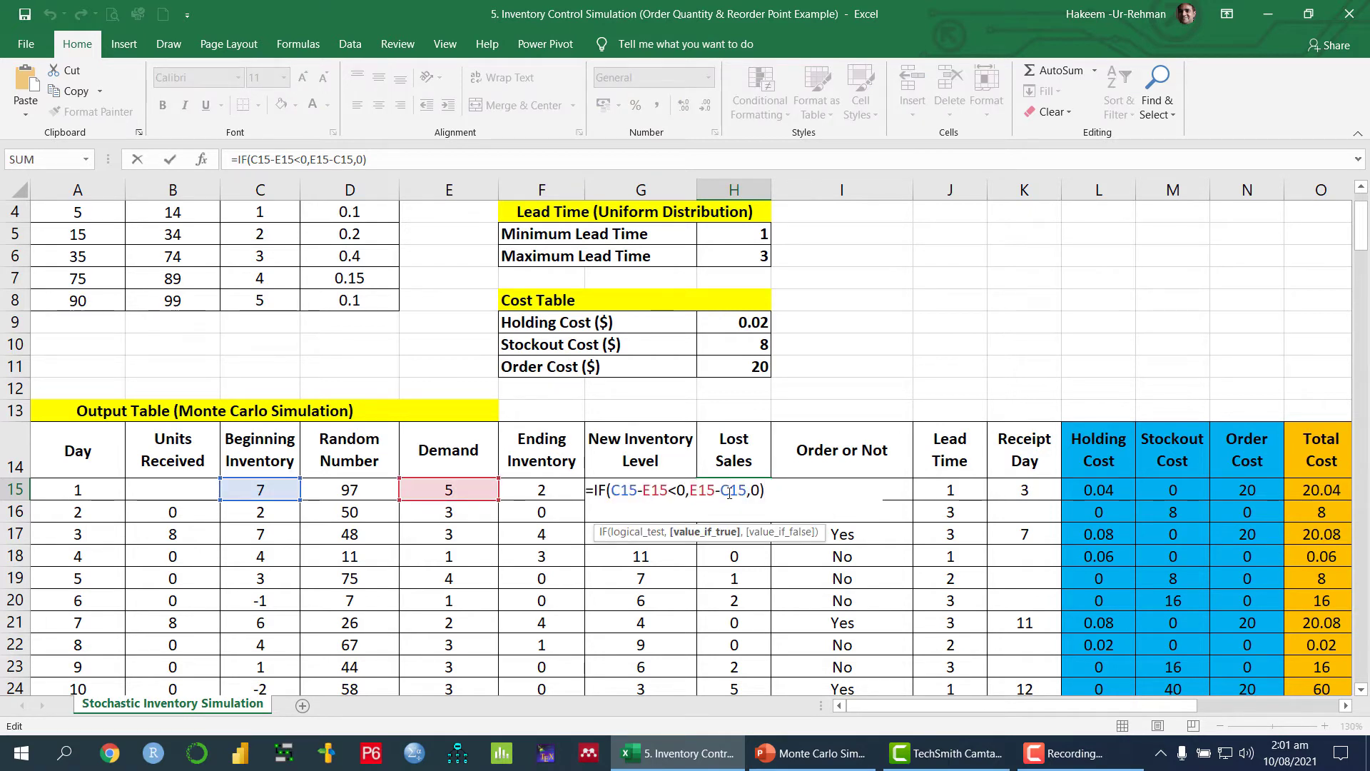
drag(615, 492, 669, 492)
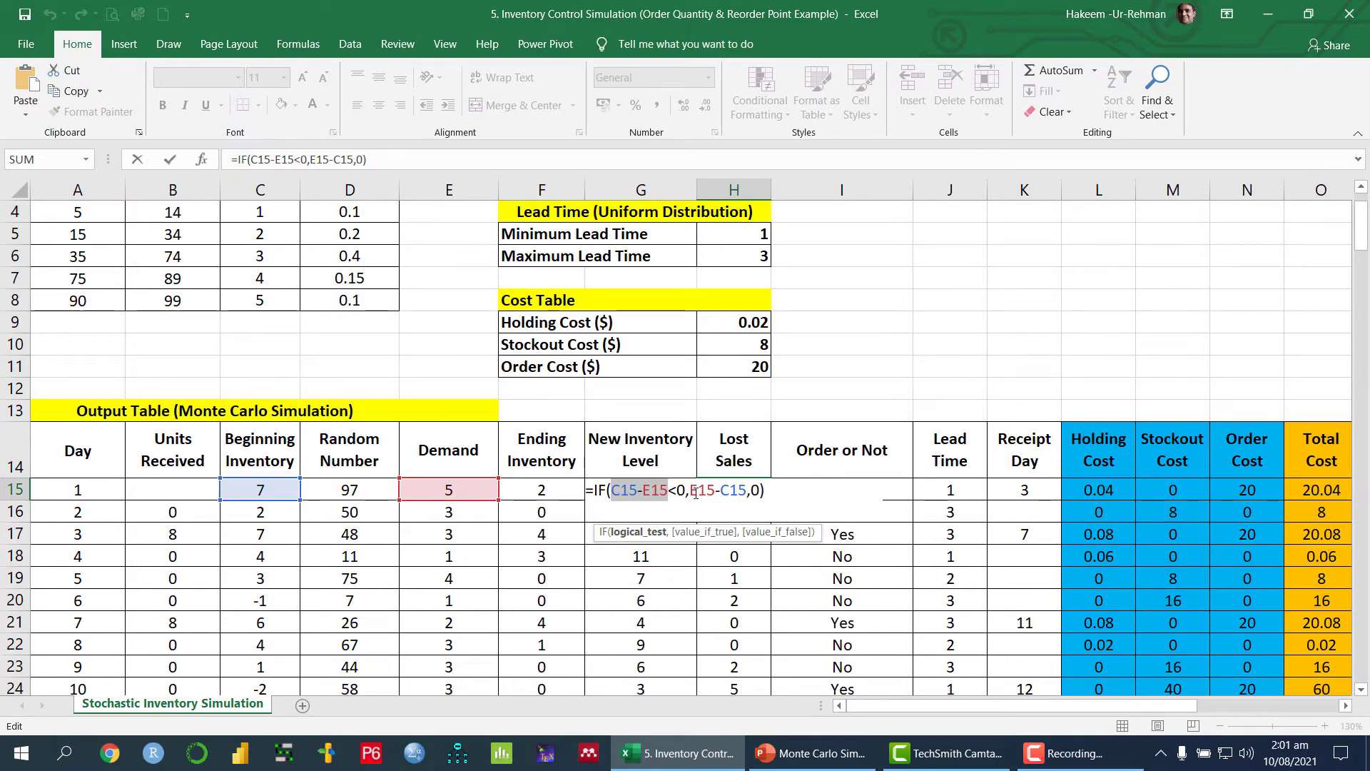
key(Return)
double_click(732, 491)
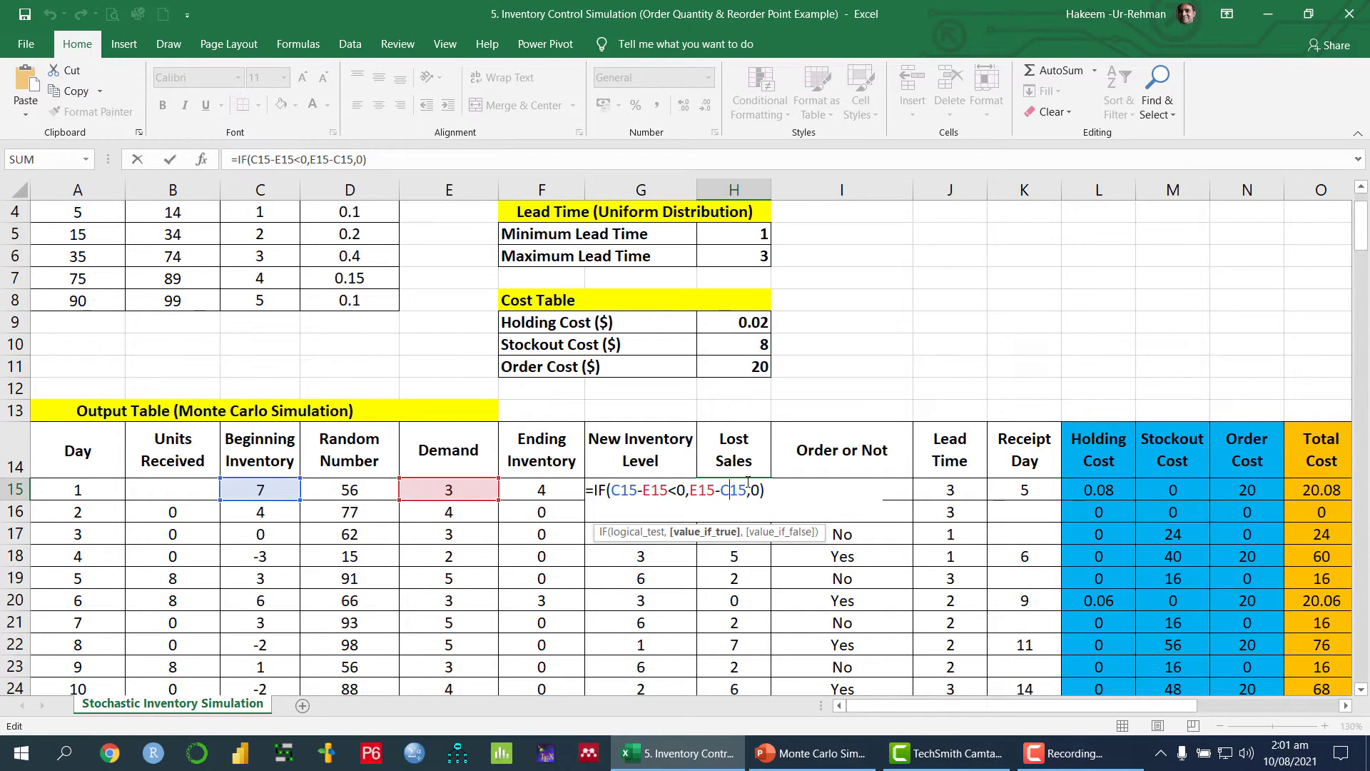
key(Return)
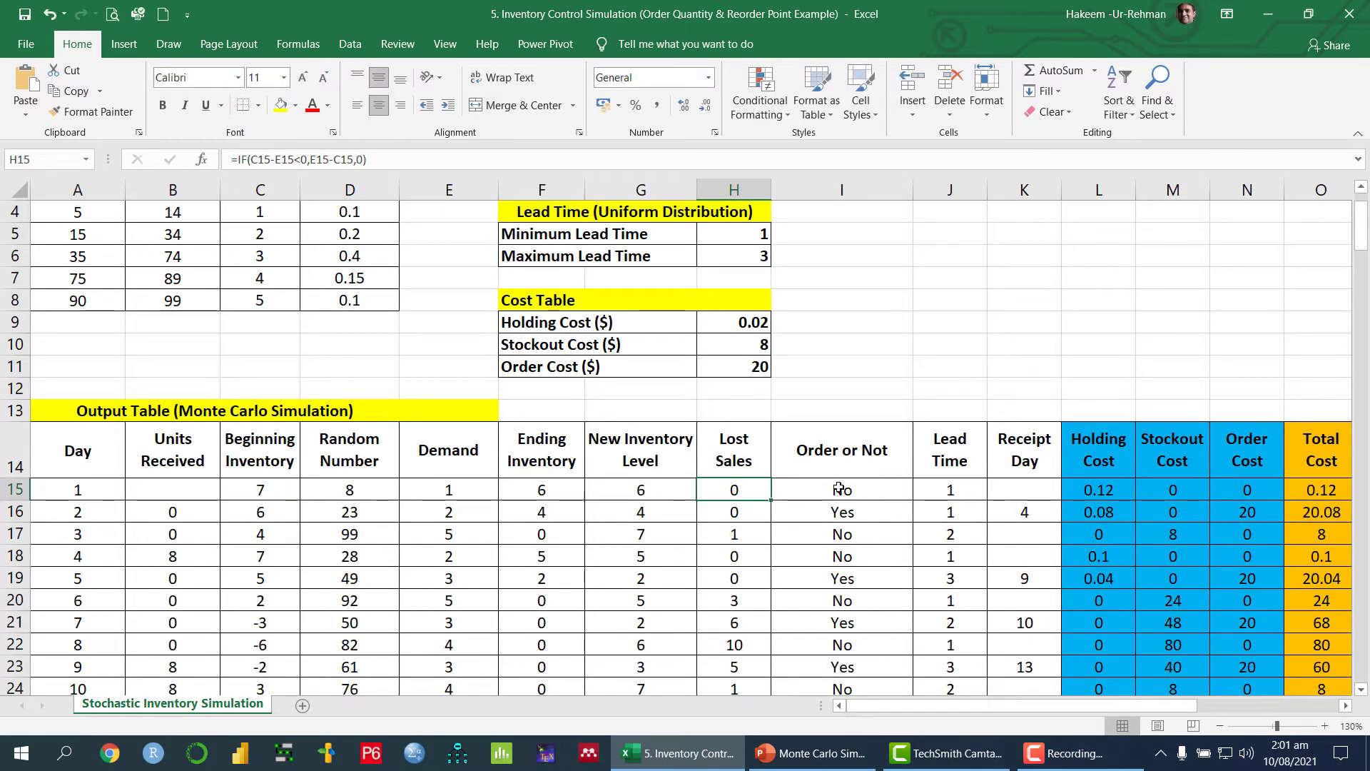
Examine the day 1 Order or Not formula, tracing its comparison of the New Inventory Level with the Reorder Level
click(840, 488)
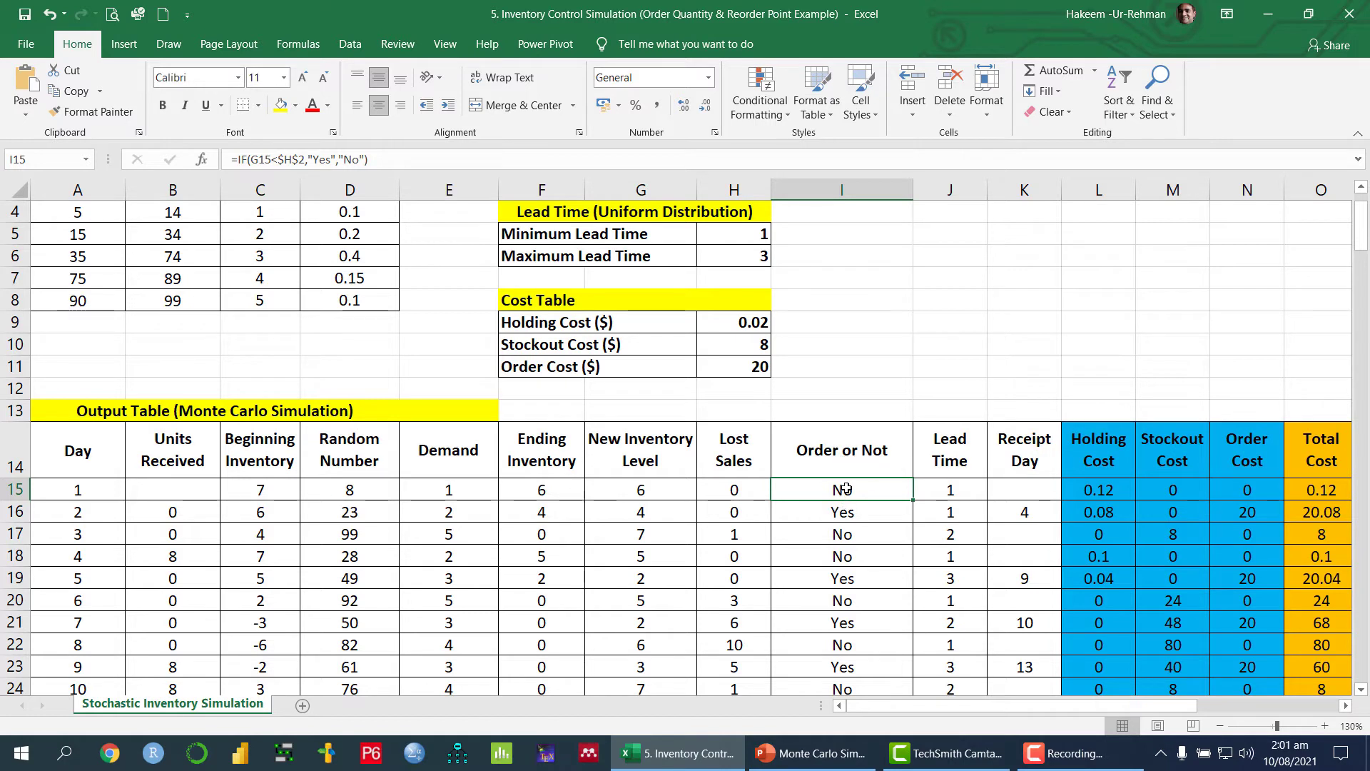
double_click(846, 488)
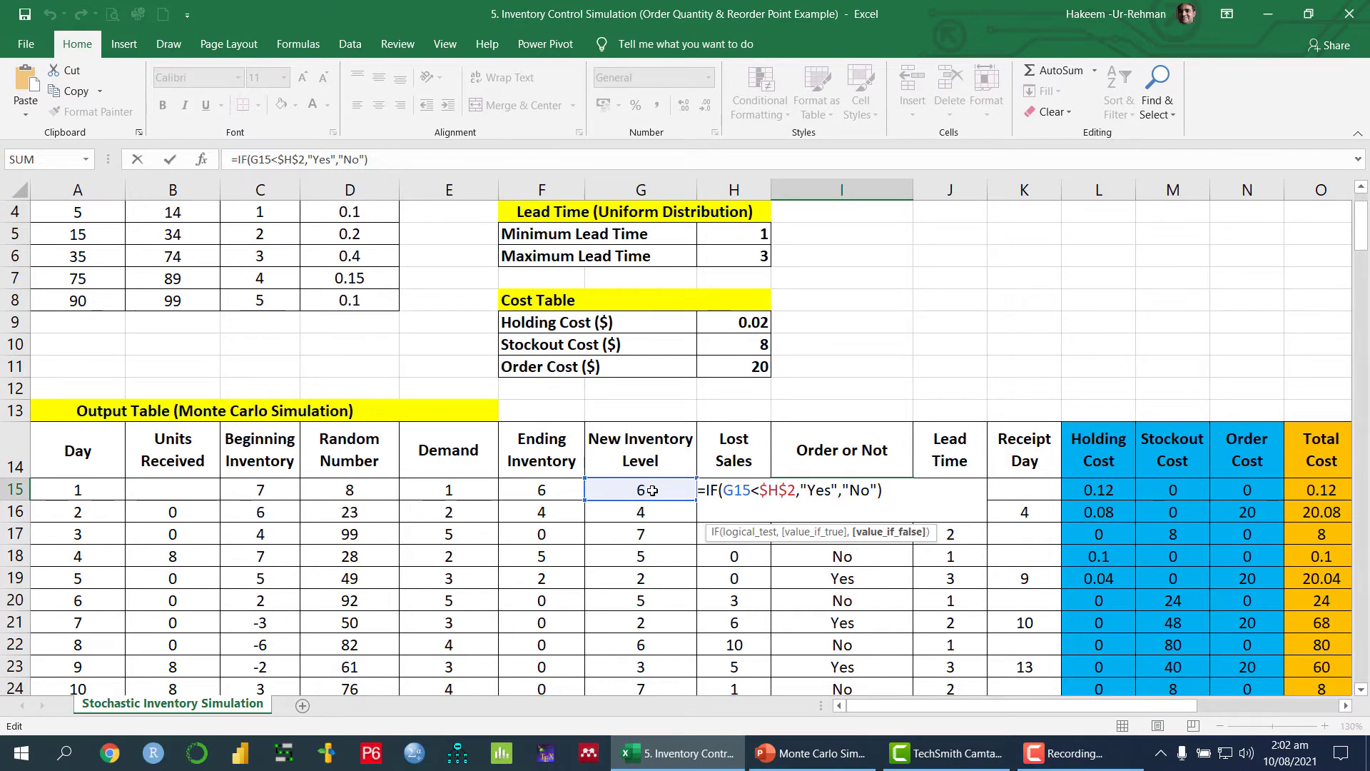
scroll(730, 341, up, 2)
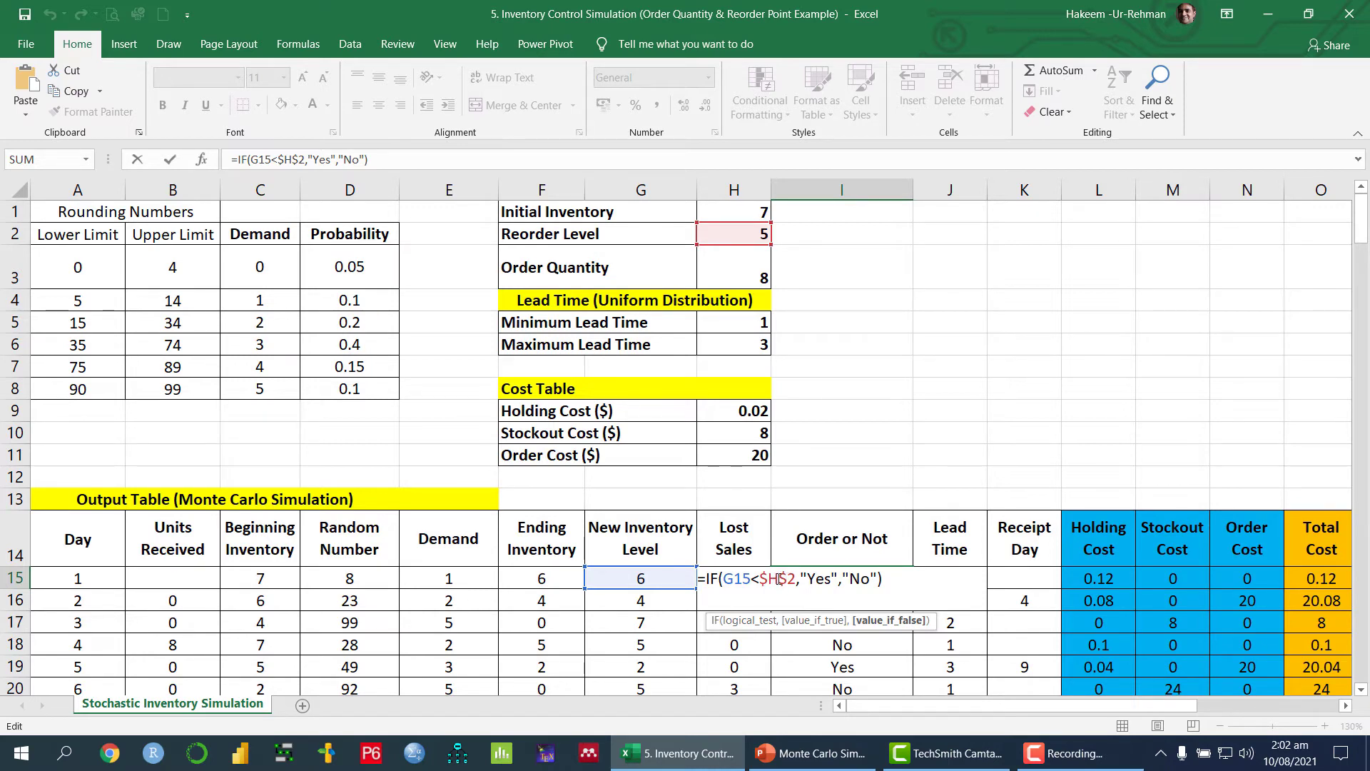
key(Return)
click(887, 578)
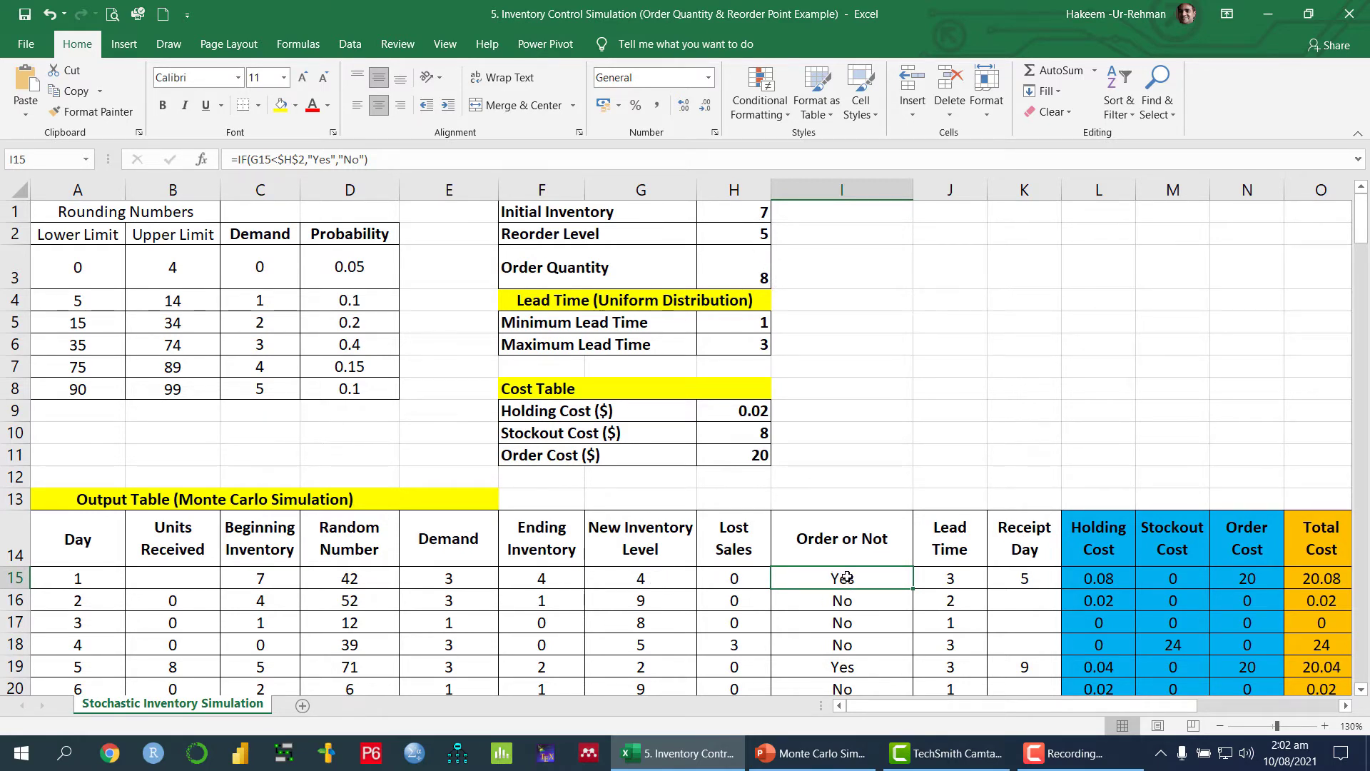
double_click(690, 582)
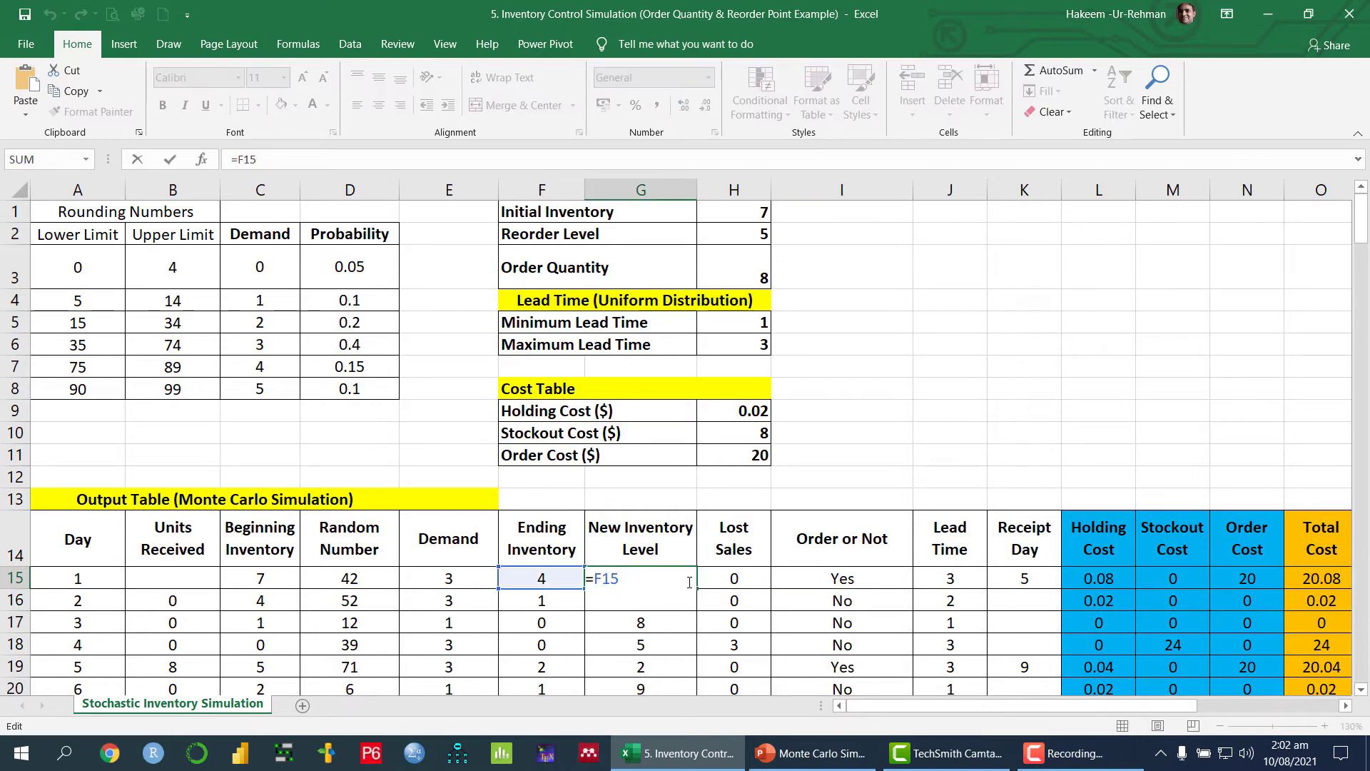
key(Return)
click(835, 580)
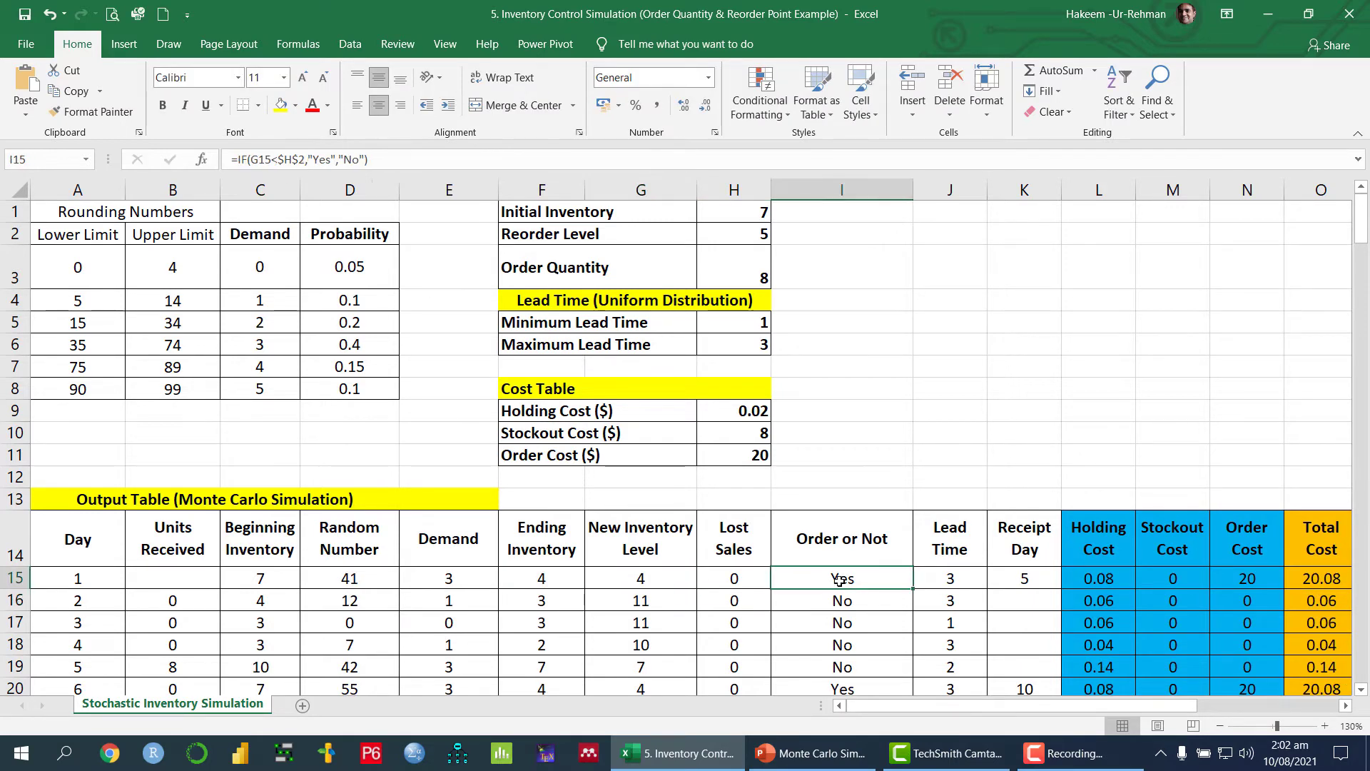
Examine the day 1 Lead Time RANDBETWEEN formula and its references to the minimum and maximum lead times
click(948, 582)
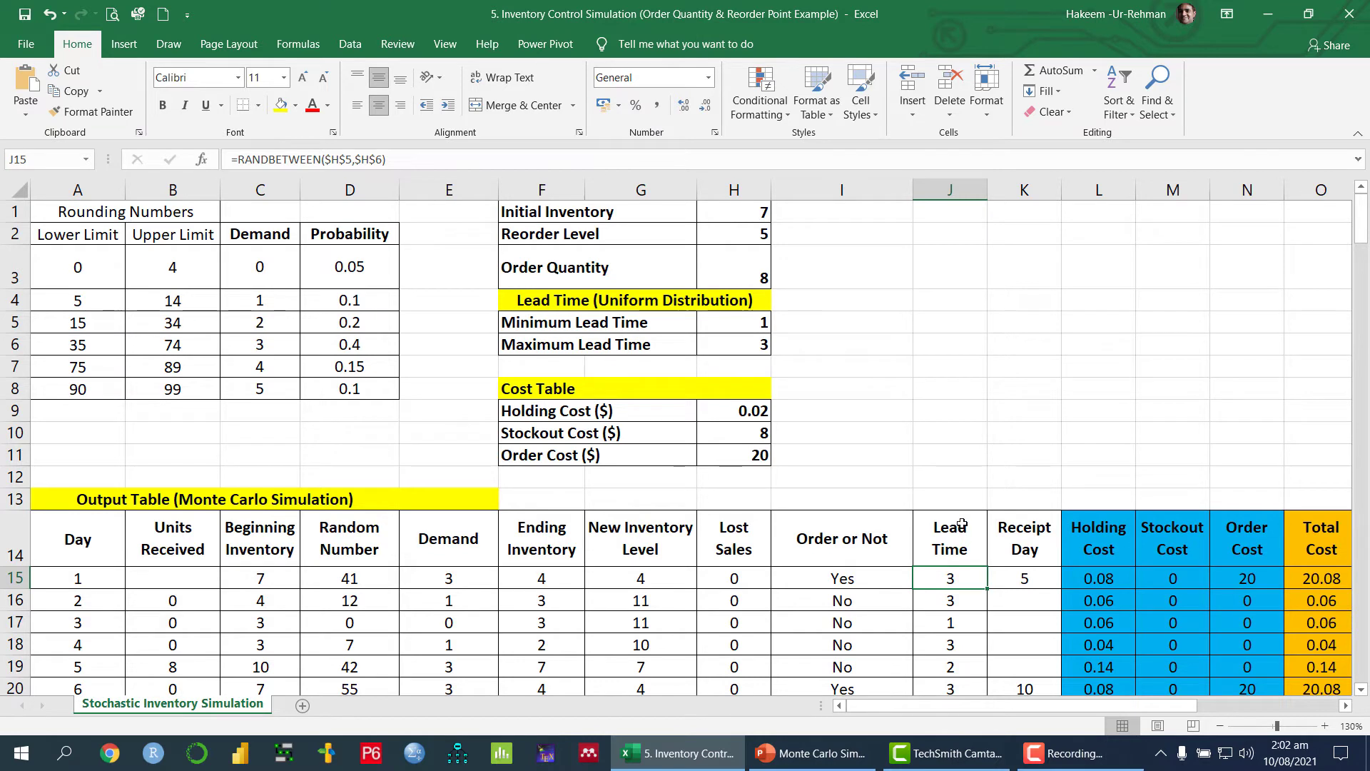
double_click(954, 578)
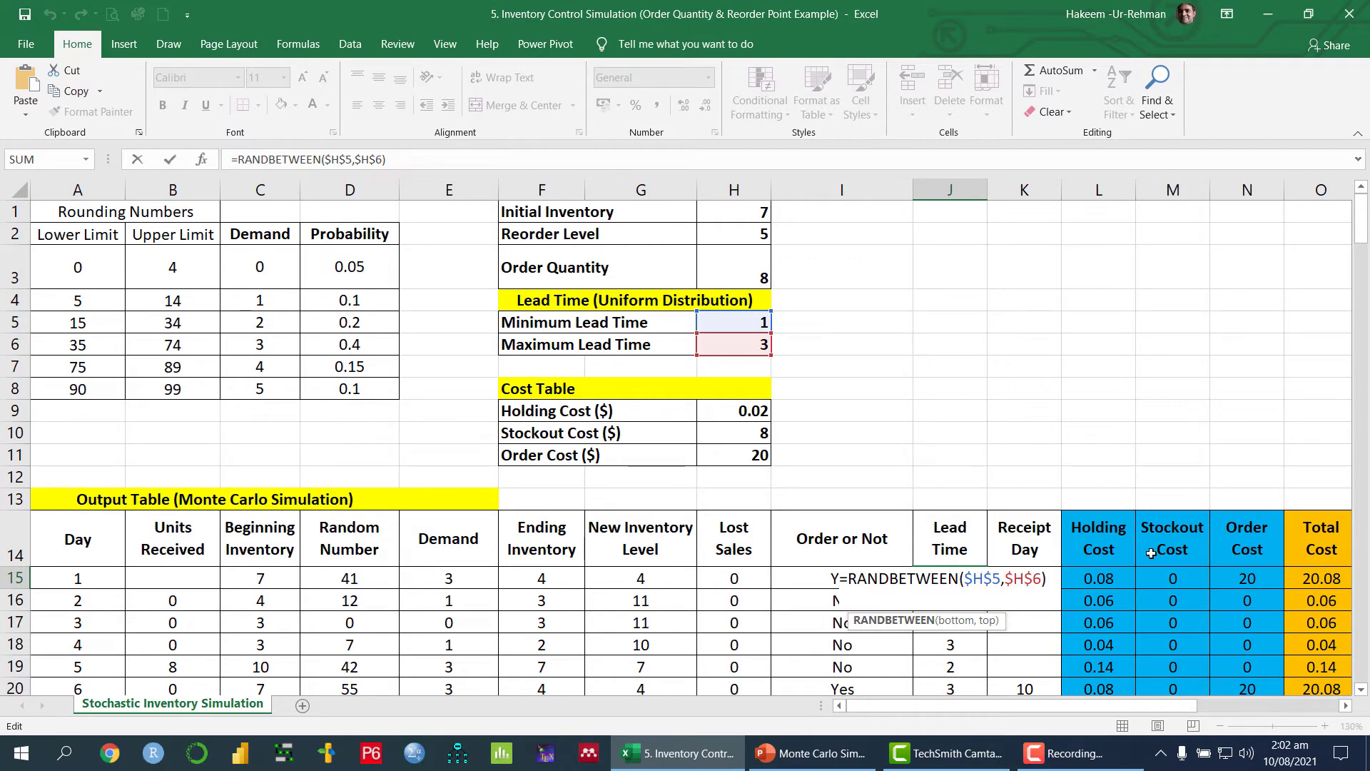
key(Return)
click(960, 578)
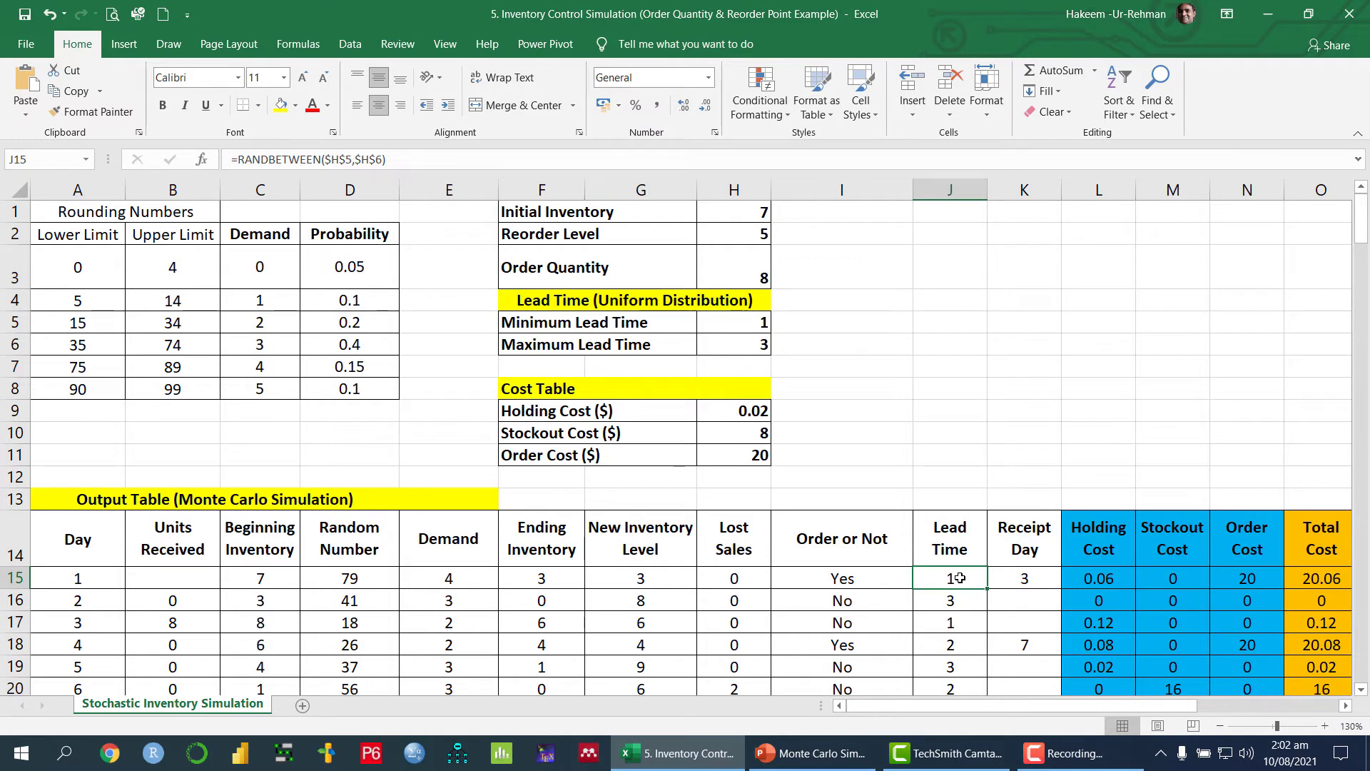
Inspect the day 1 Receipt Day formula and the Order or Not cell that its condition tests
click(1028, 580)
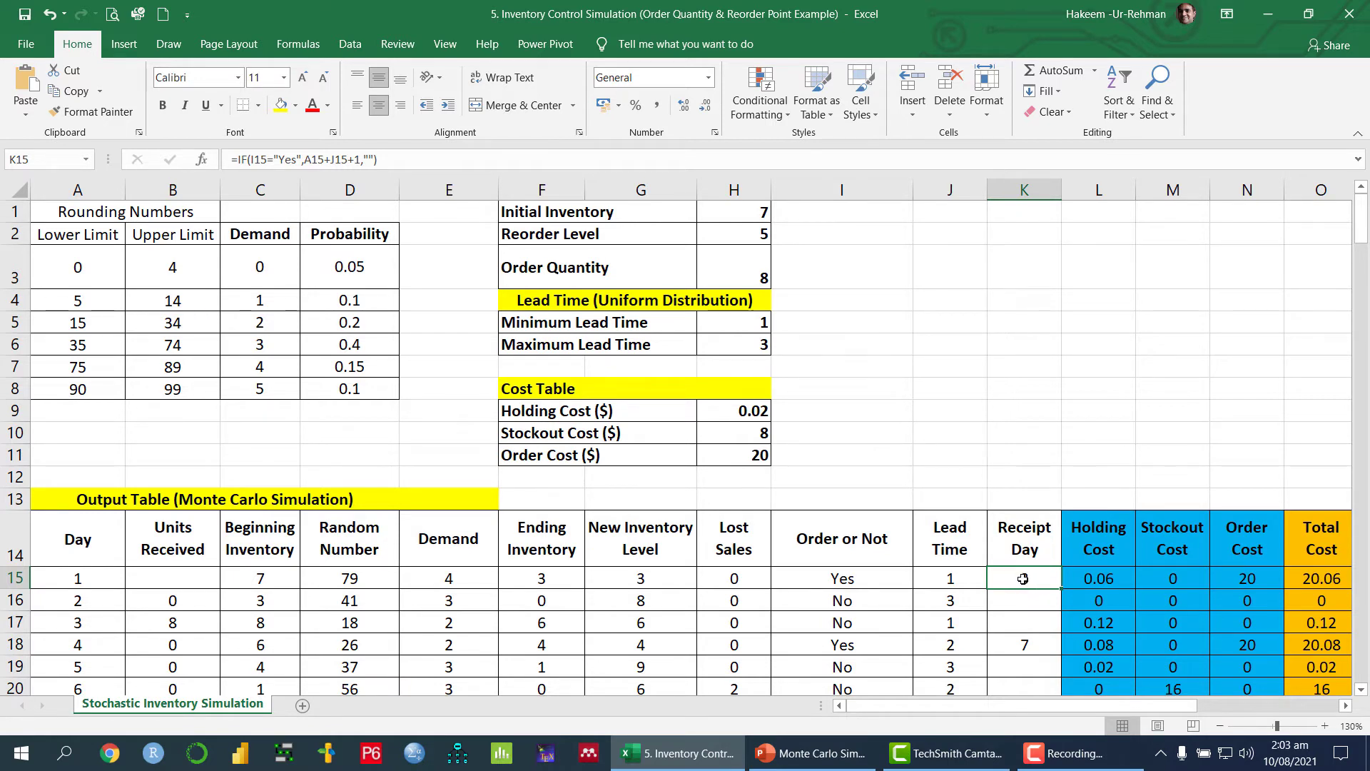
click(843, 578)
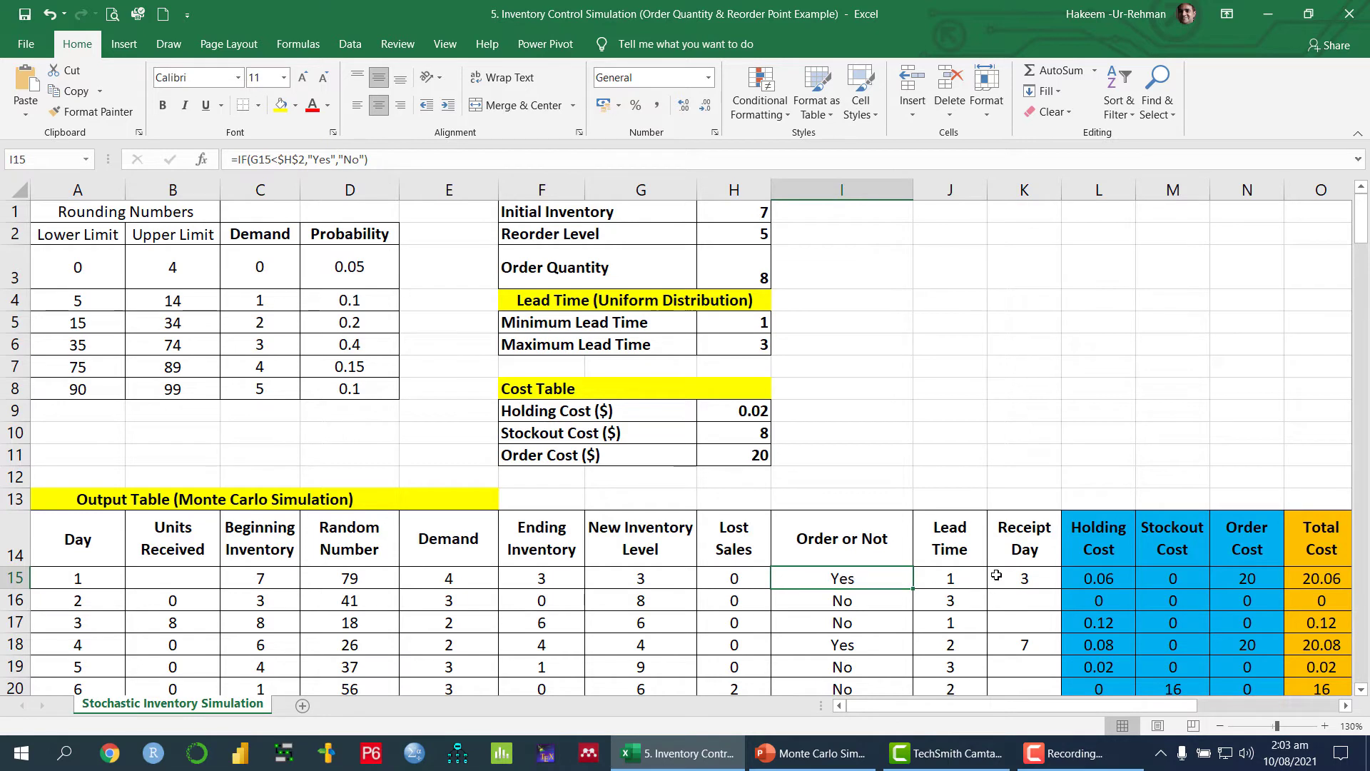
click(1023, 575)
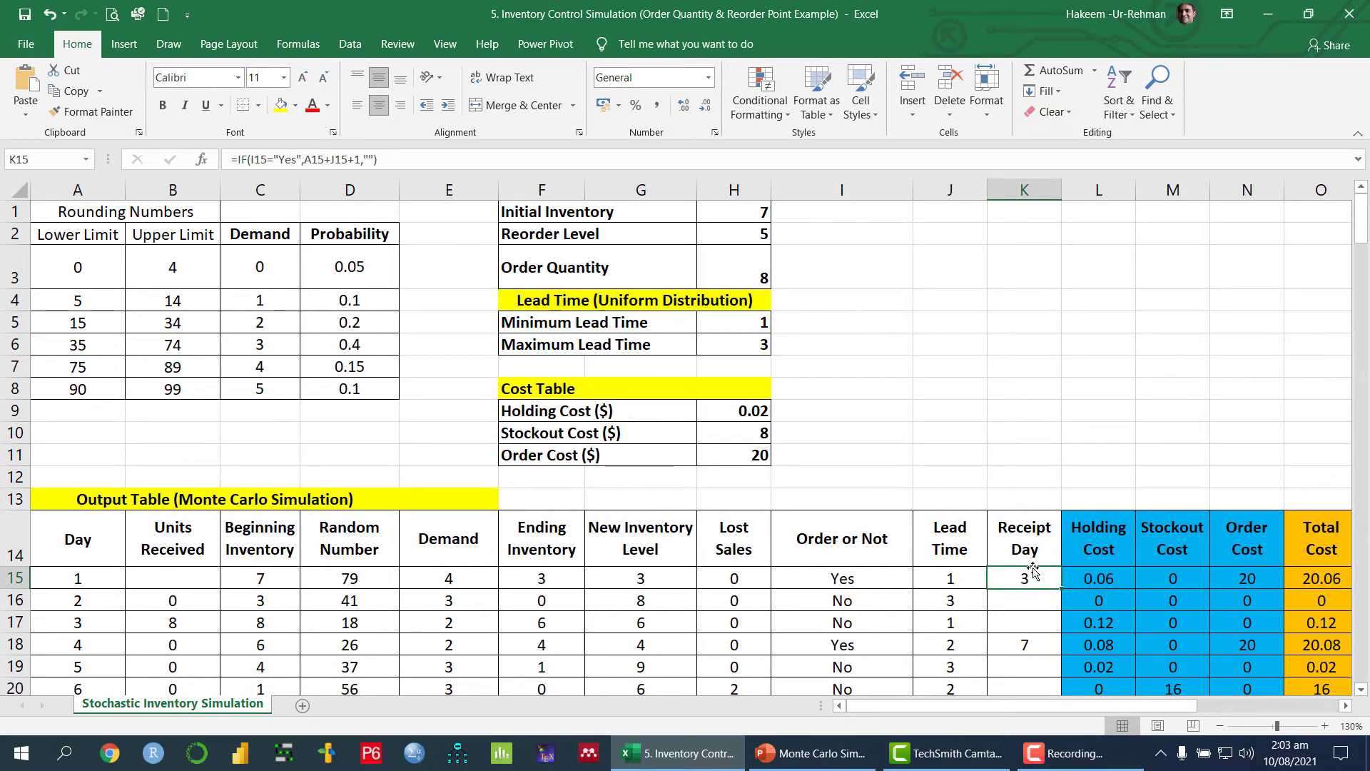
Examine the day 2 Units Received COUNTIF formula, including its receipt day range, day criterion and Order Quantity multiplier
scroll(1032, 571, down, 1)
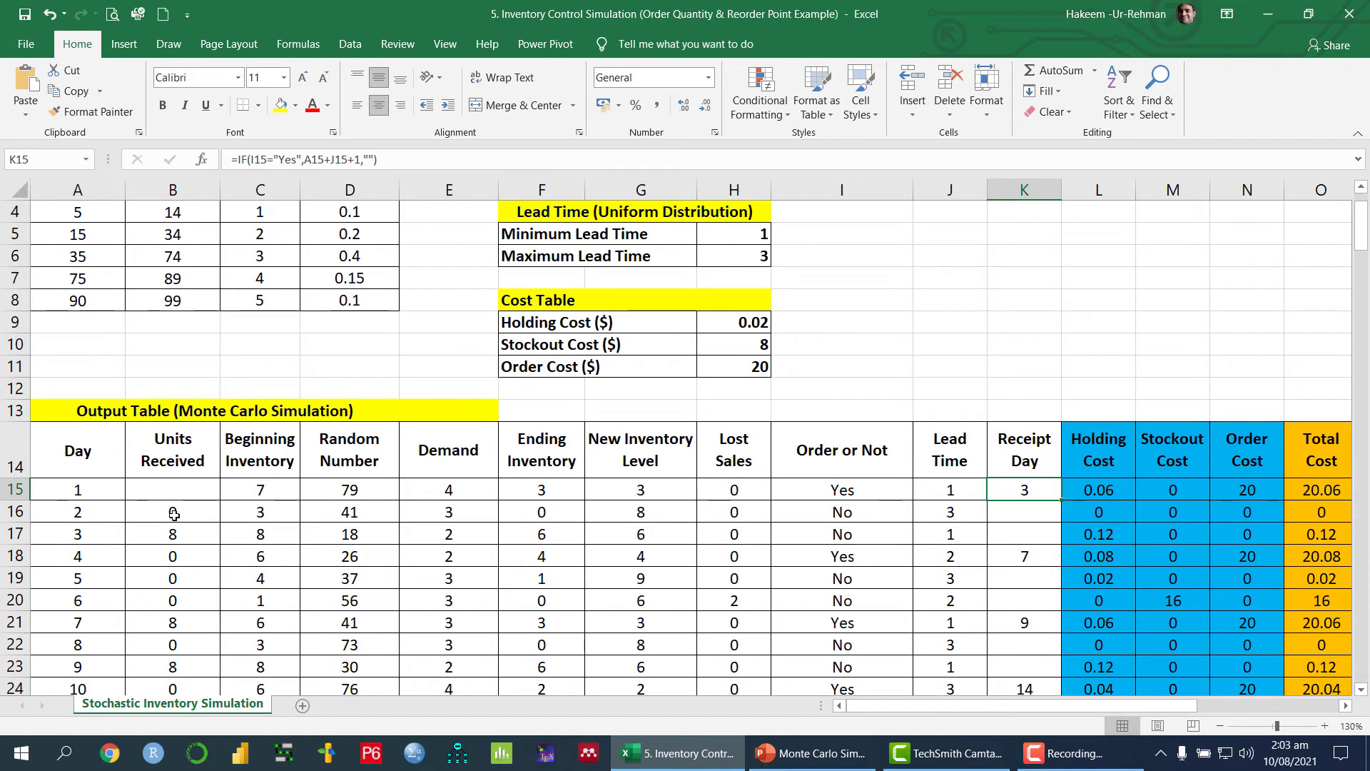
click(173, 514)
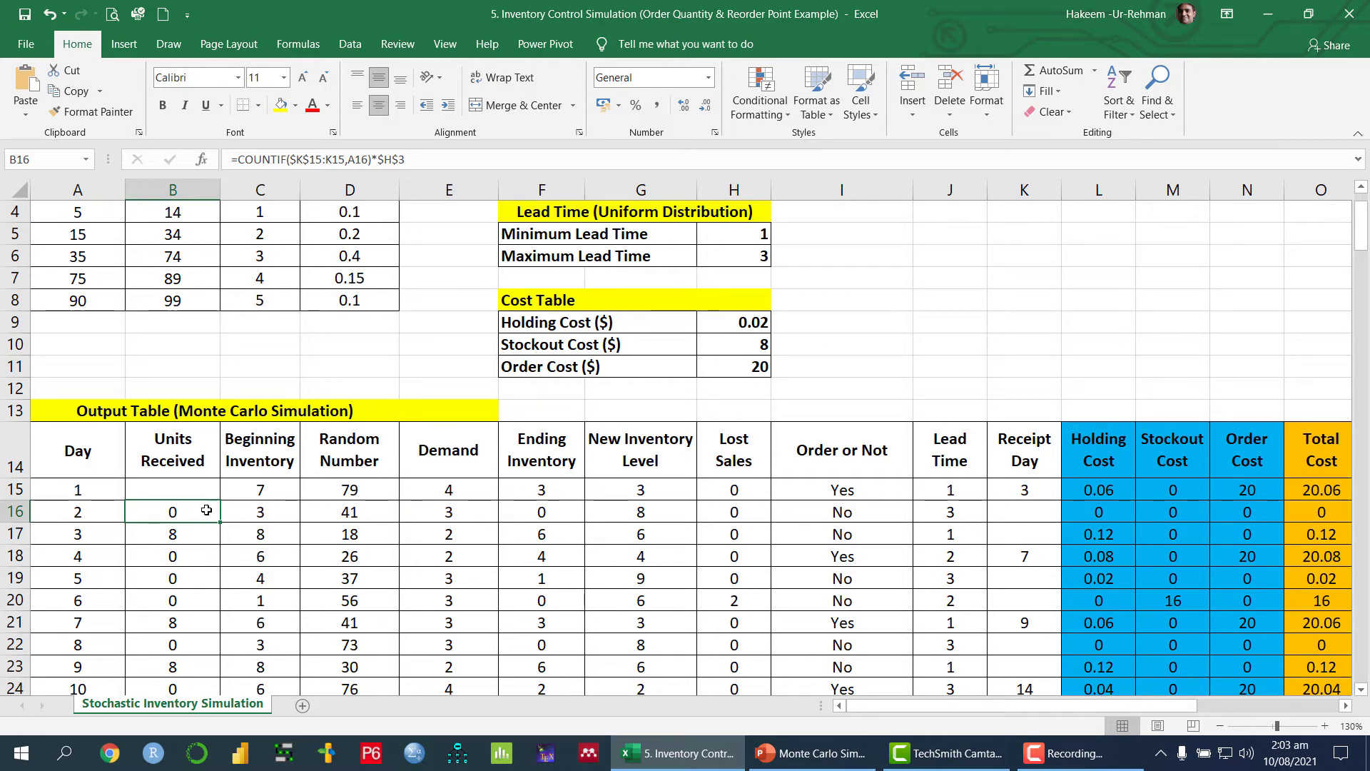
double_click(175, 514)
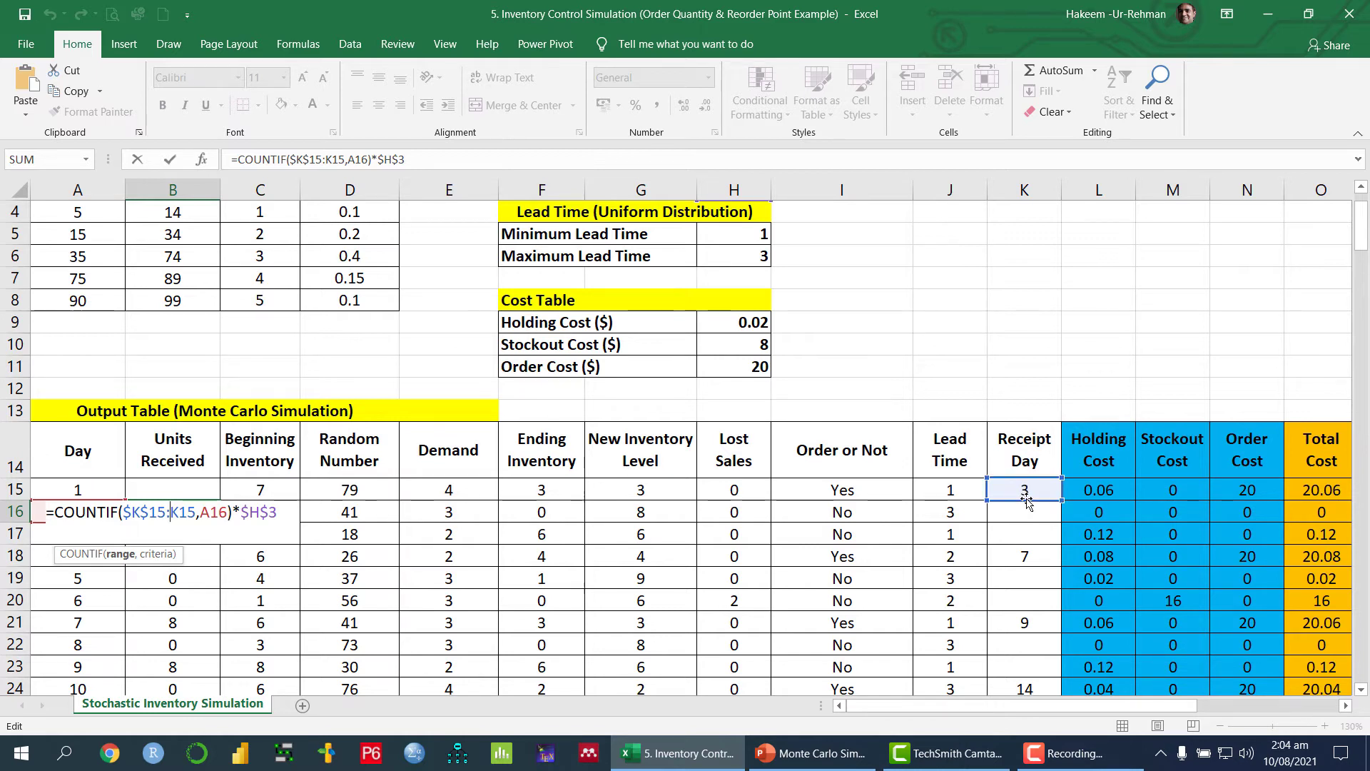
drag(195, 513, 132, 513)
click(200, 515)
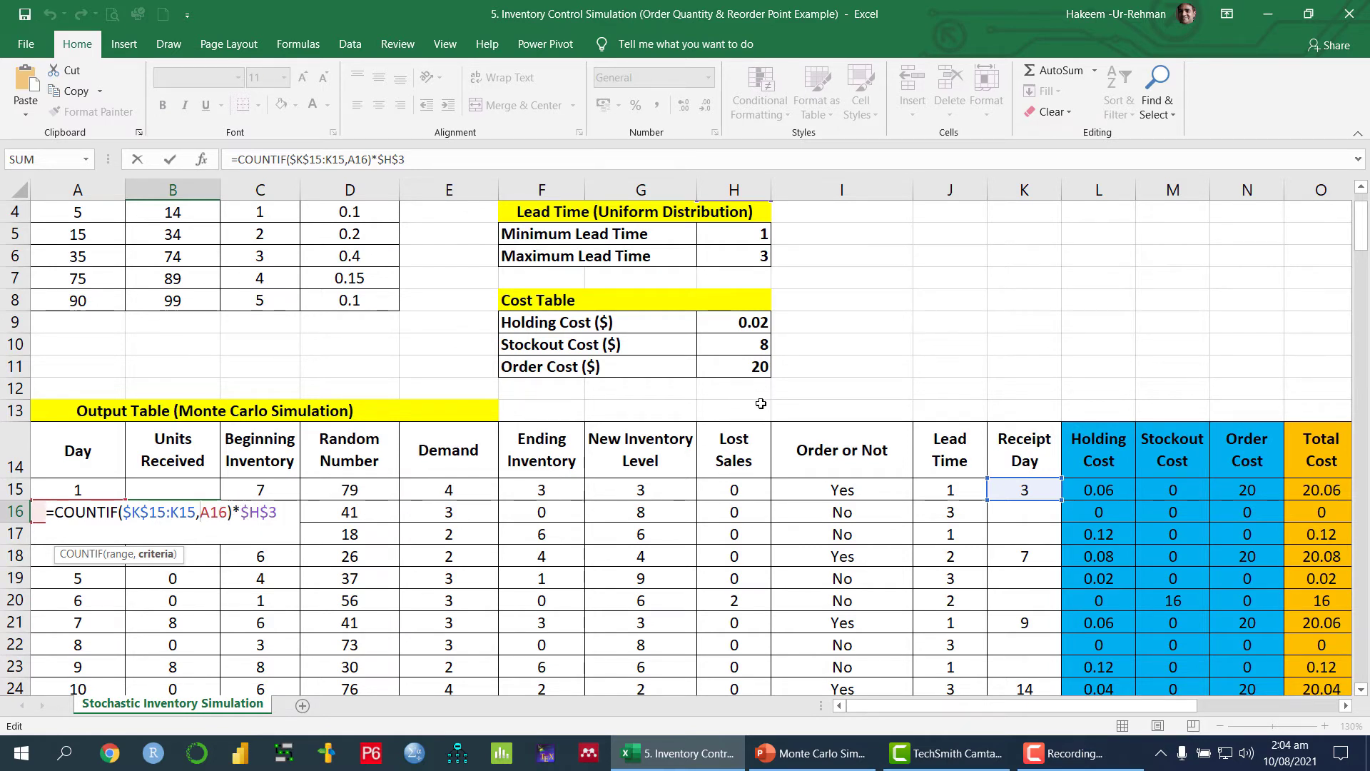
scroll(746, 396, up, 2)
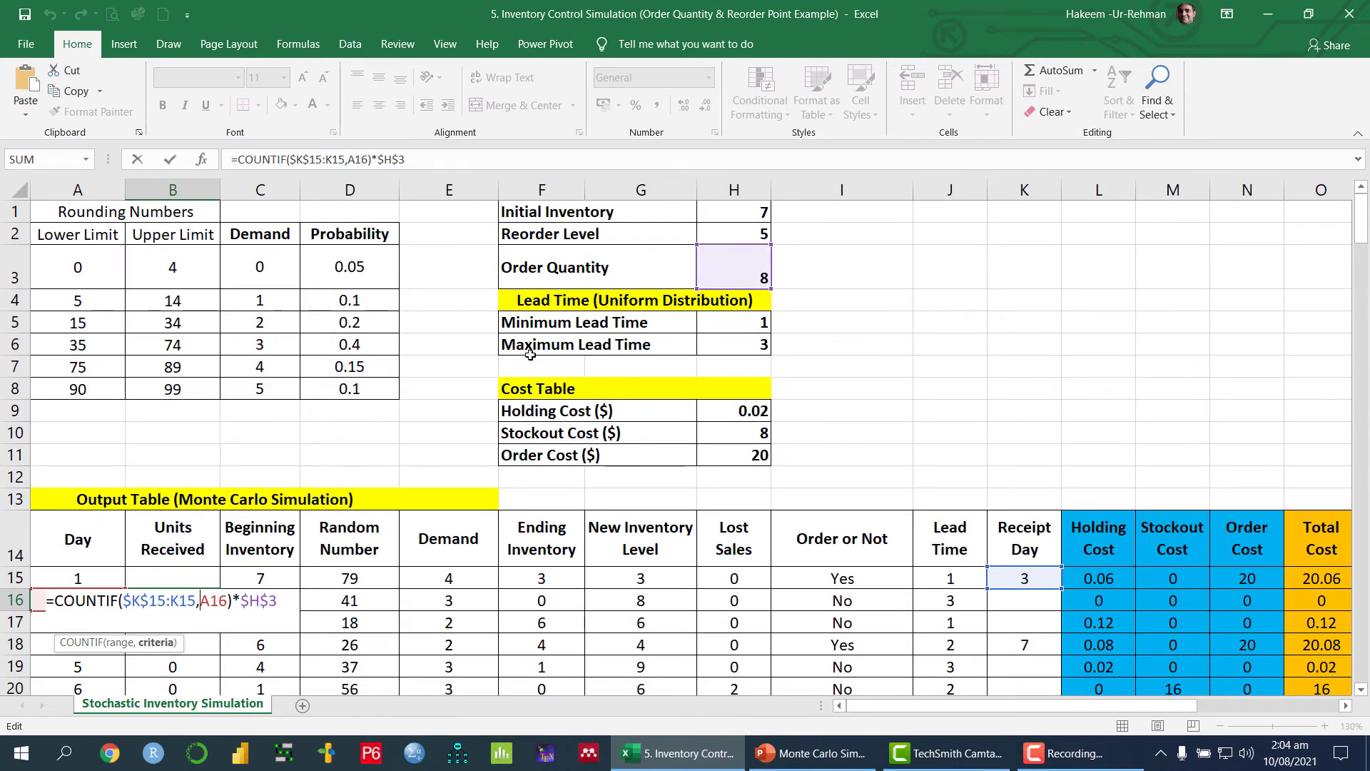
key(Return)
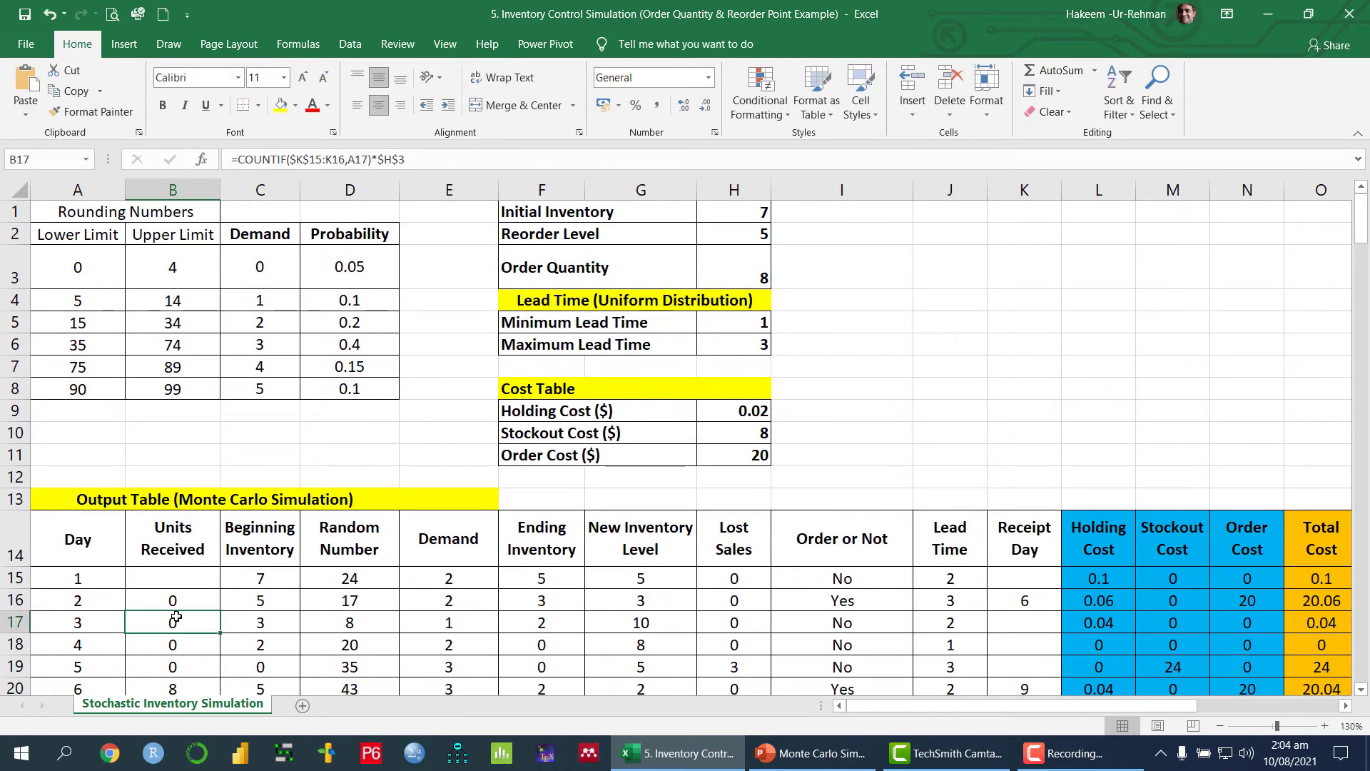
click(173, 601)
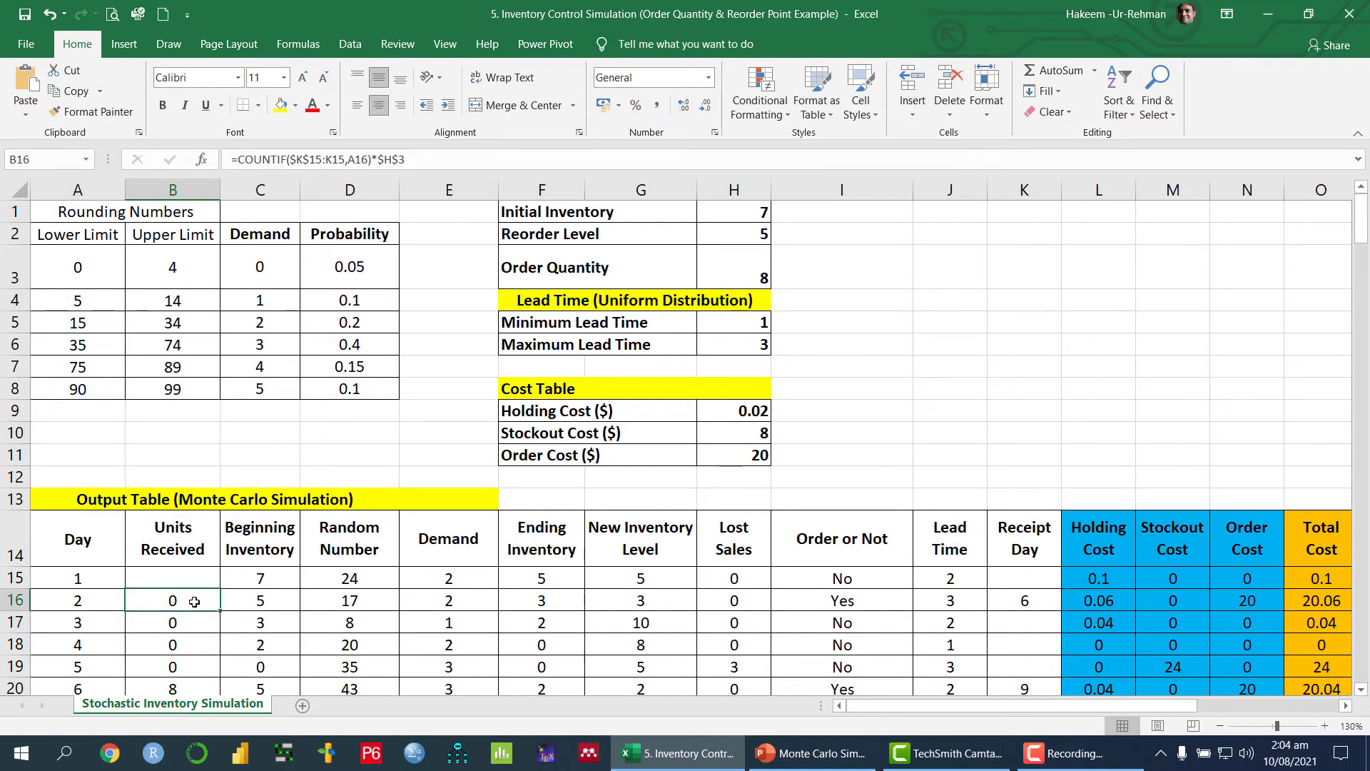
double_click(194, 602)
key(Return)
click(195, 602)
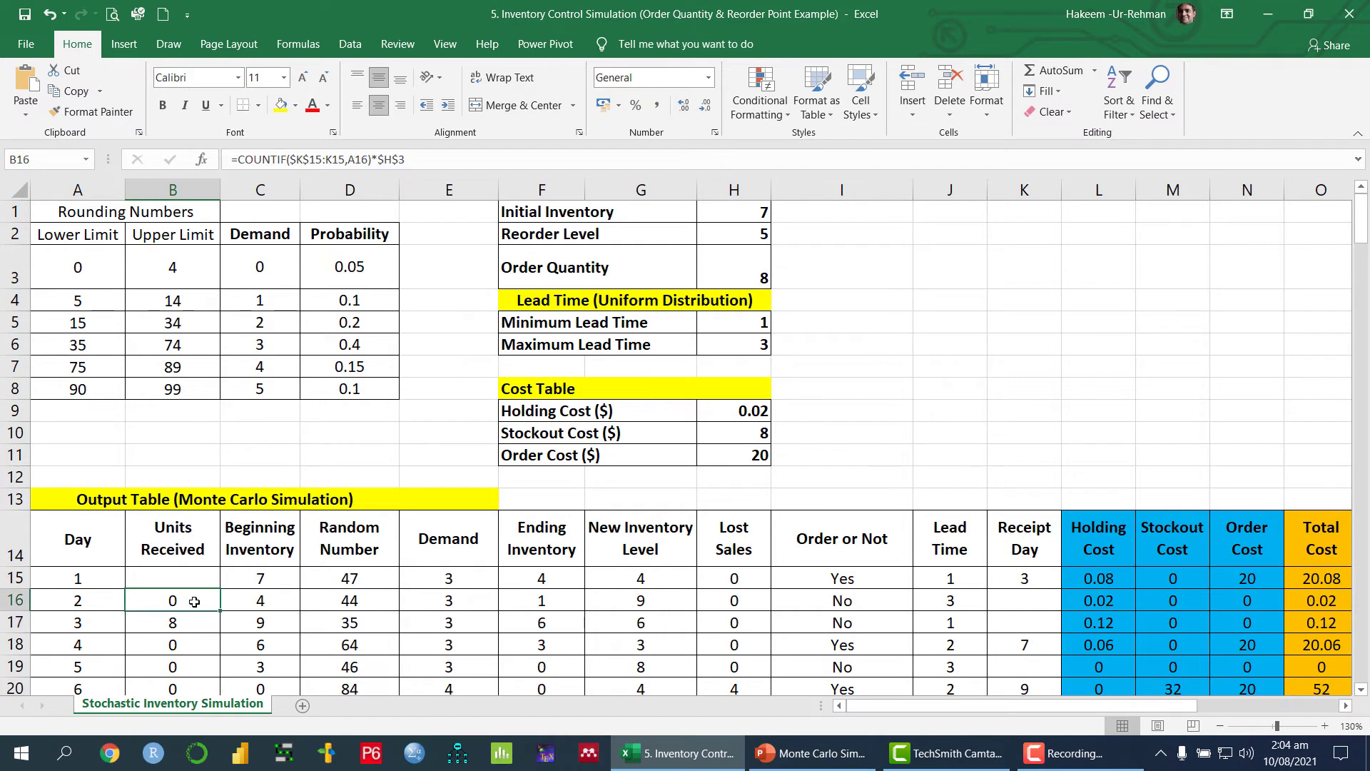
Examine the day 2 Beginning Inventory formula, tracing the day 1 inventory, units received and day 1 demand it references
click(265, 603)
click(272, 579)
click(270, 601)
scroll(286, 571, down, 1)
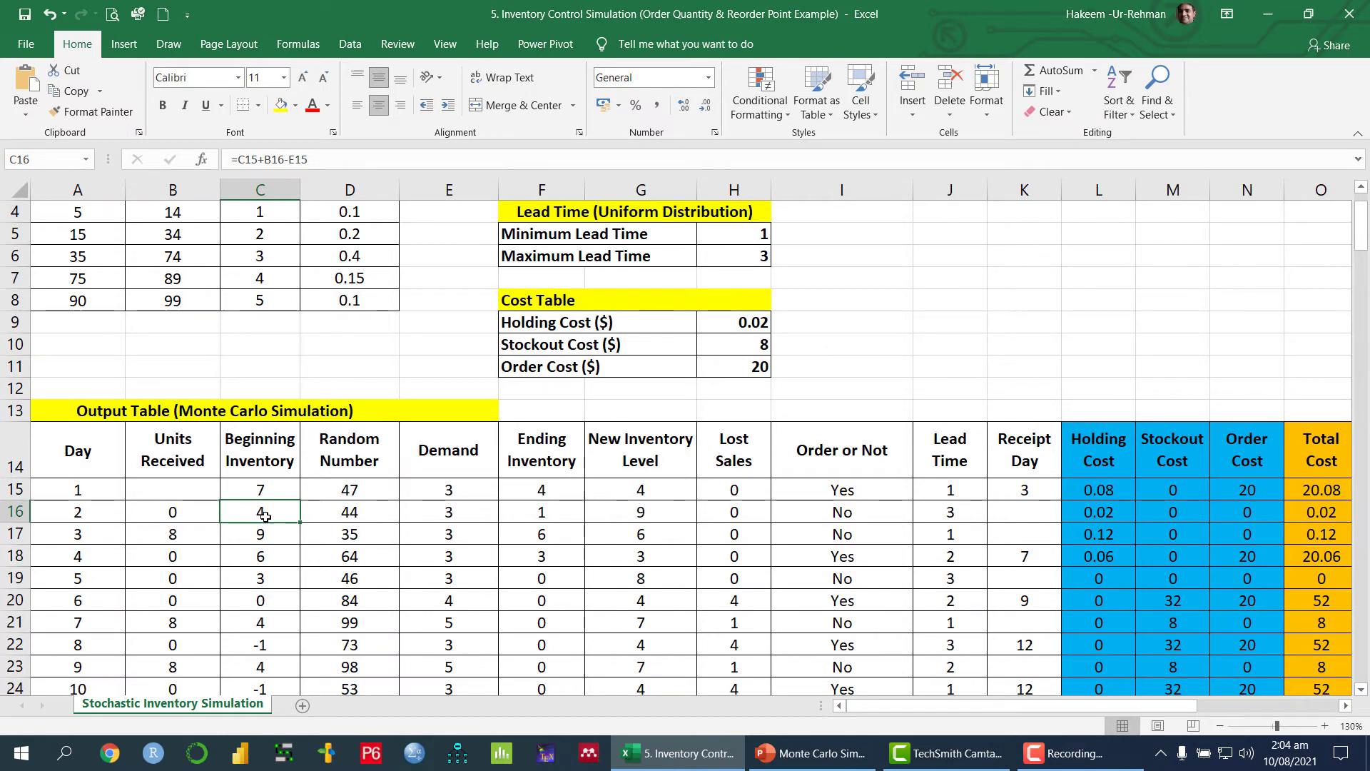
double_click(266, 515)
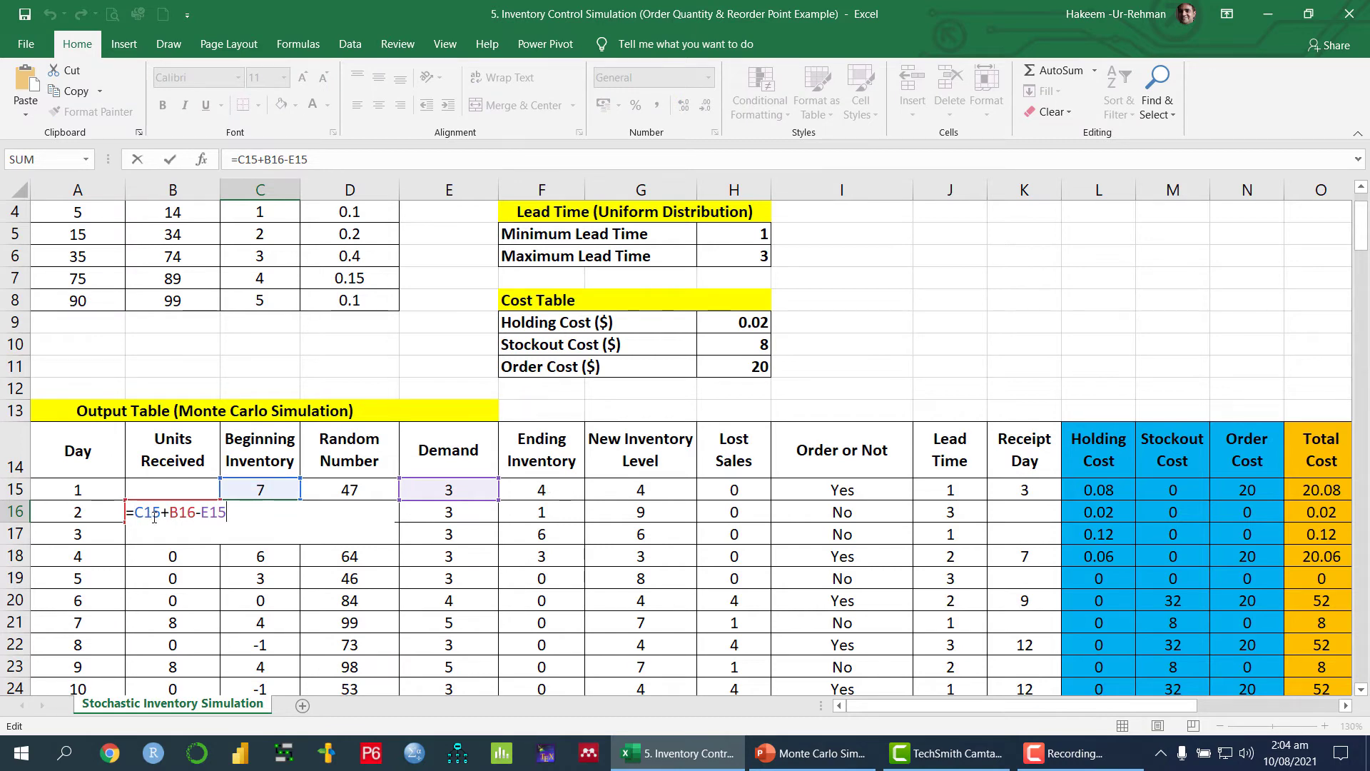
key(Return)
click(280, 509)
click(280, 532)
Fill the day 2 Beginning Inventory formula down the column for all remaining days
click(282, 514)
double_click(301, 523)
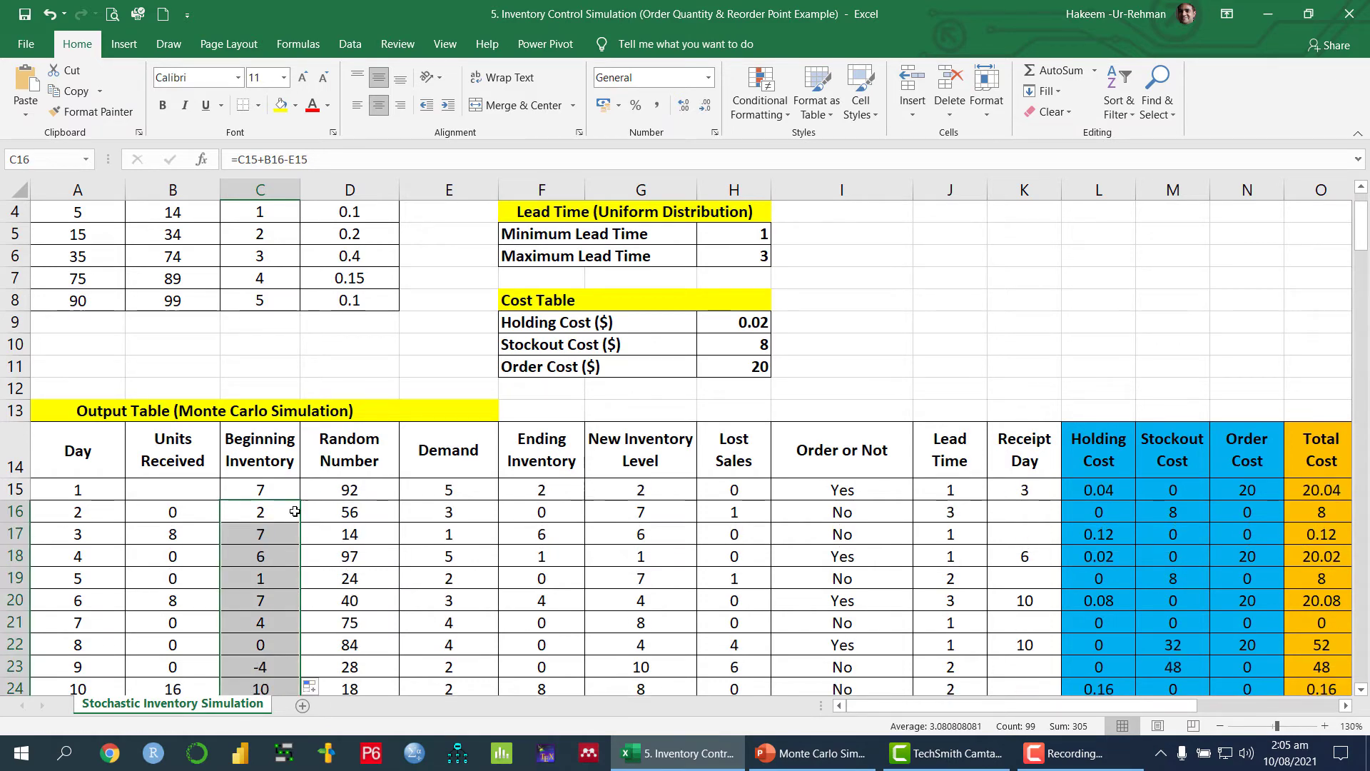
scroll(277, 600, down, 8)
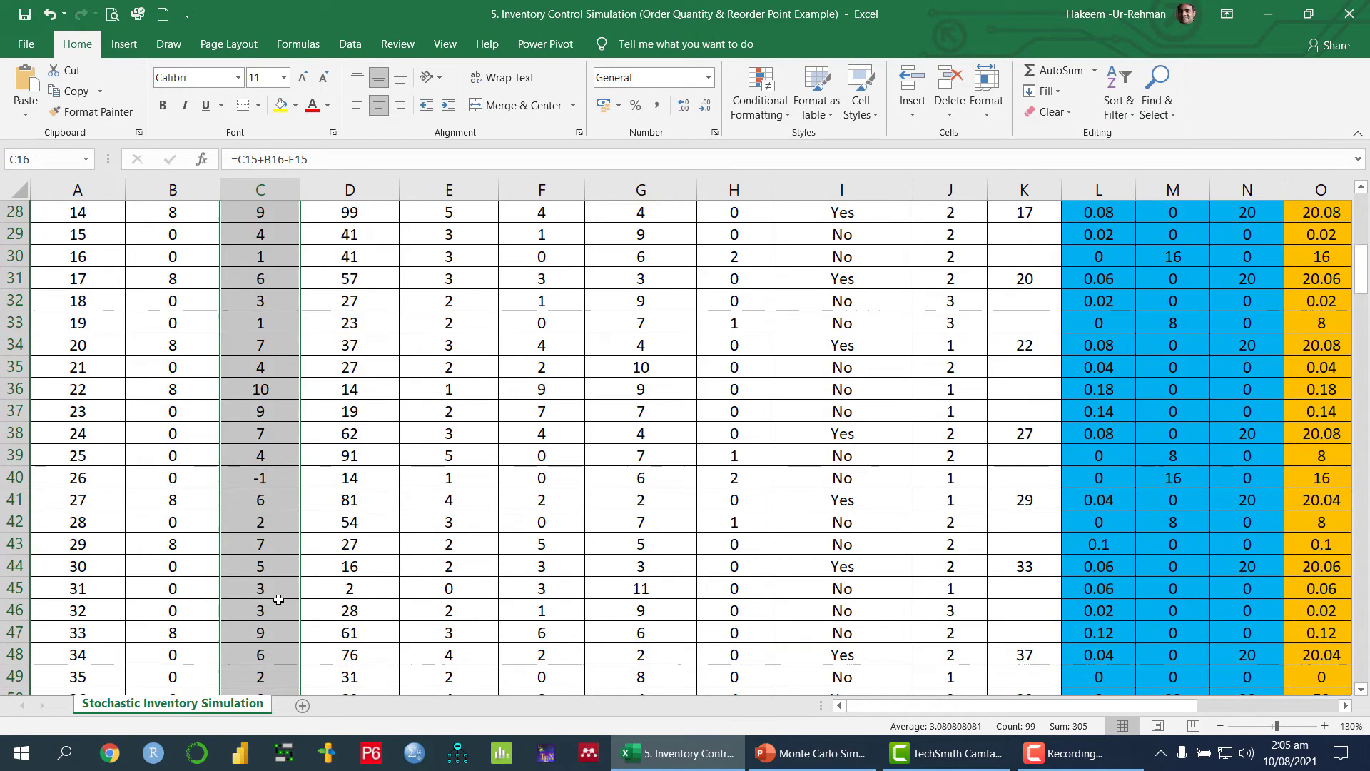
scroll(277, 600, up, 6)
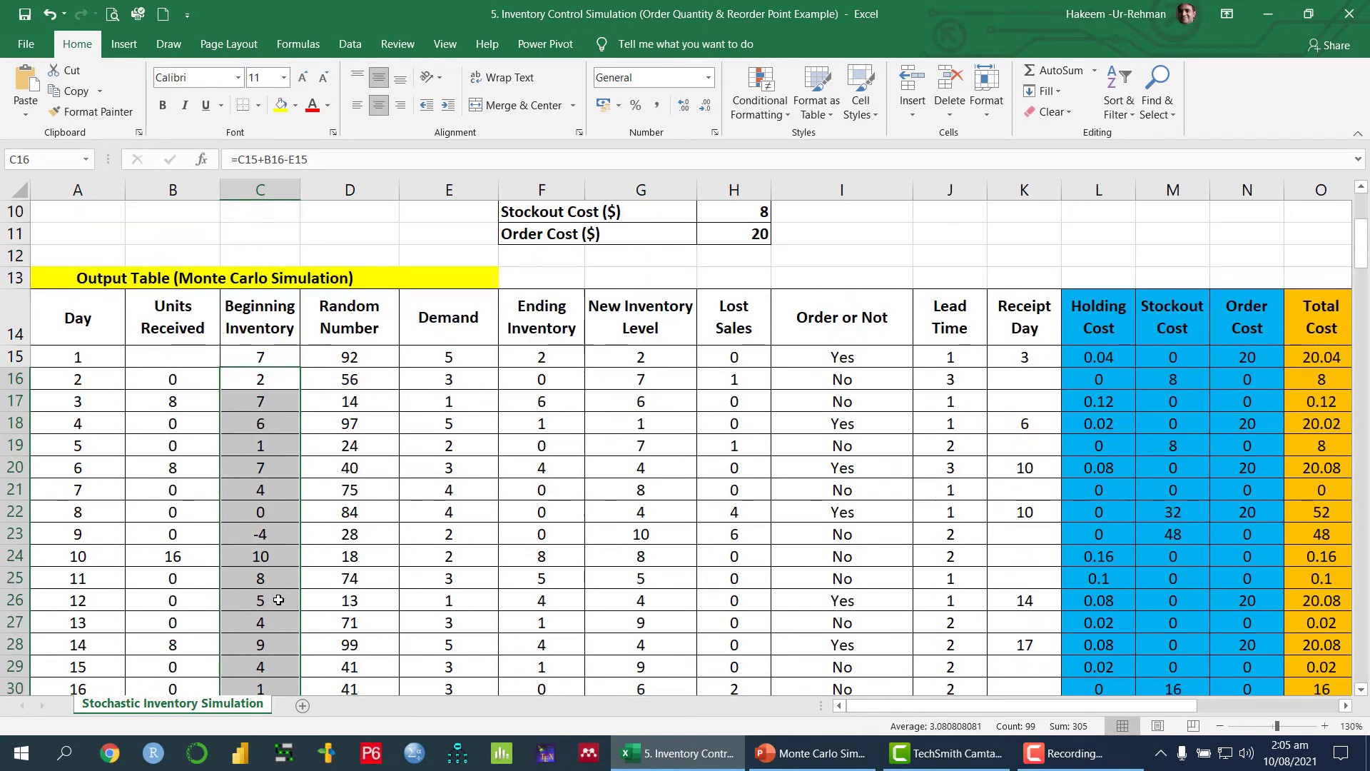
Fill the day 2 RANDBETWEEN(0,99) formula down the Random Number column
click(357, 382)
drag(395, 390, 404, 655)
scroll(416, 593, up, 20)
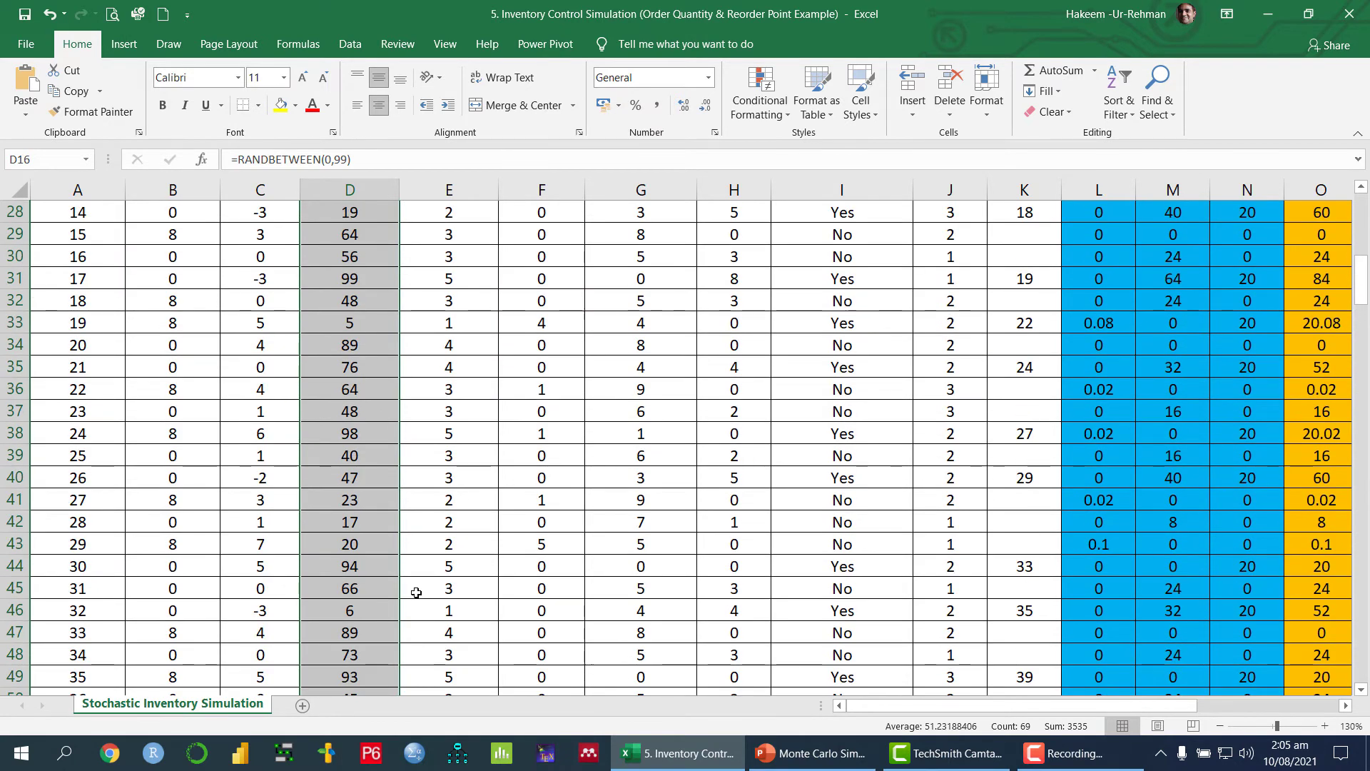
scroll(443, 549, down, 2)
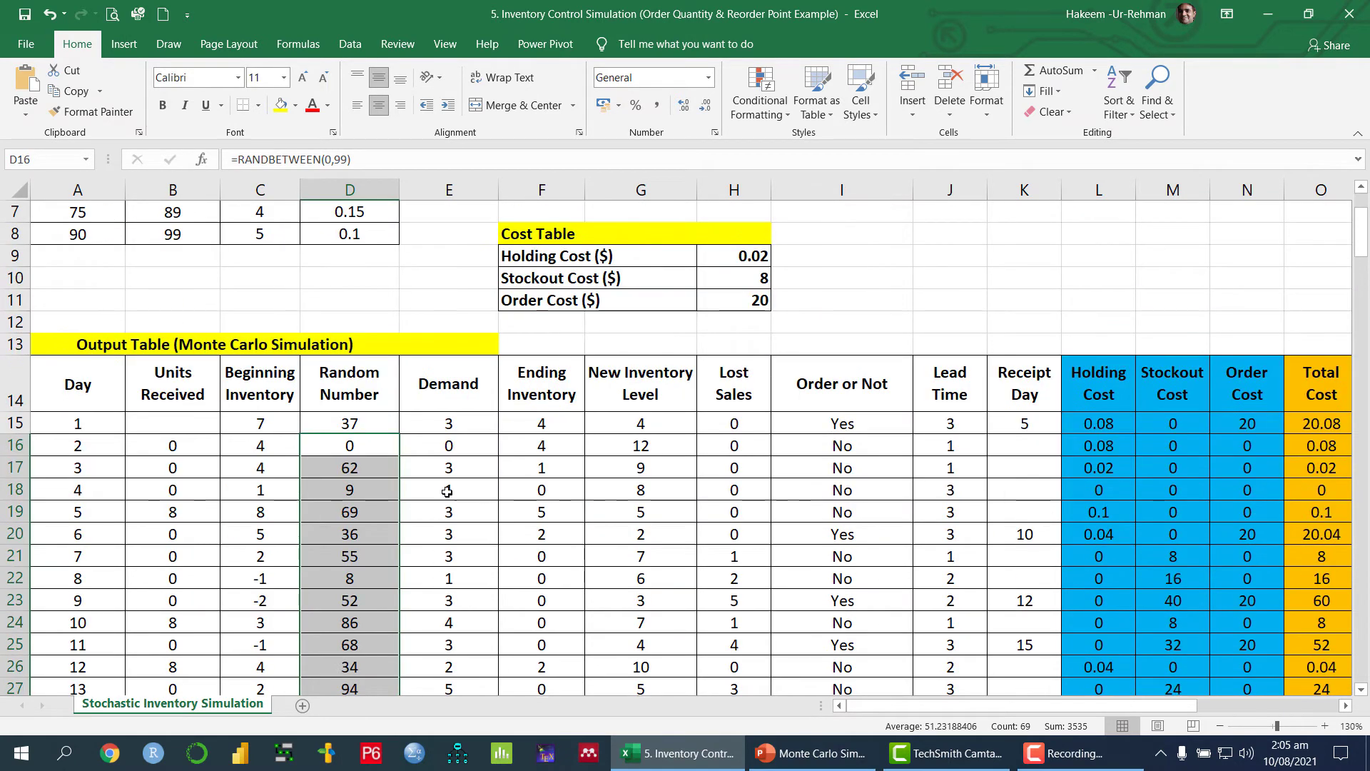
Fill the day 1 Demand VLOOKUP formula down the column for all simulated days
click(450, 442)
click(454, 416)
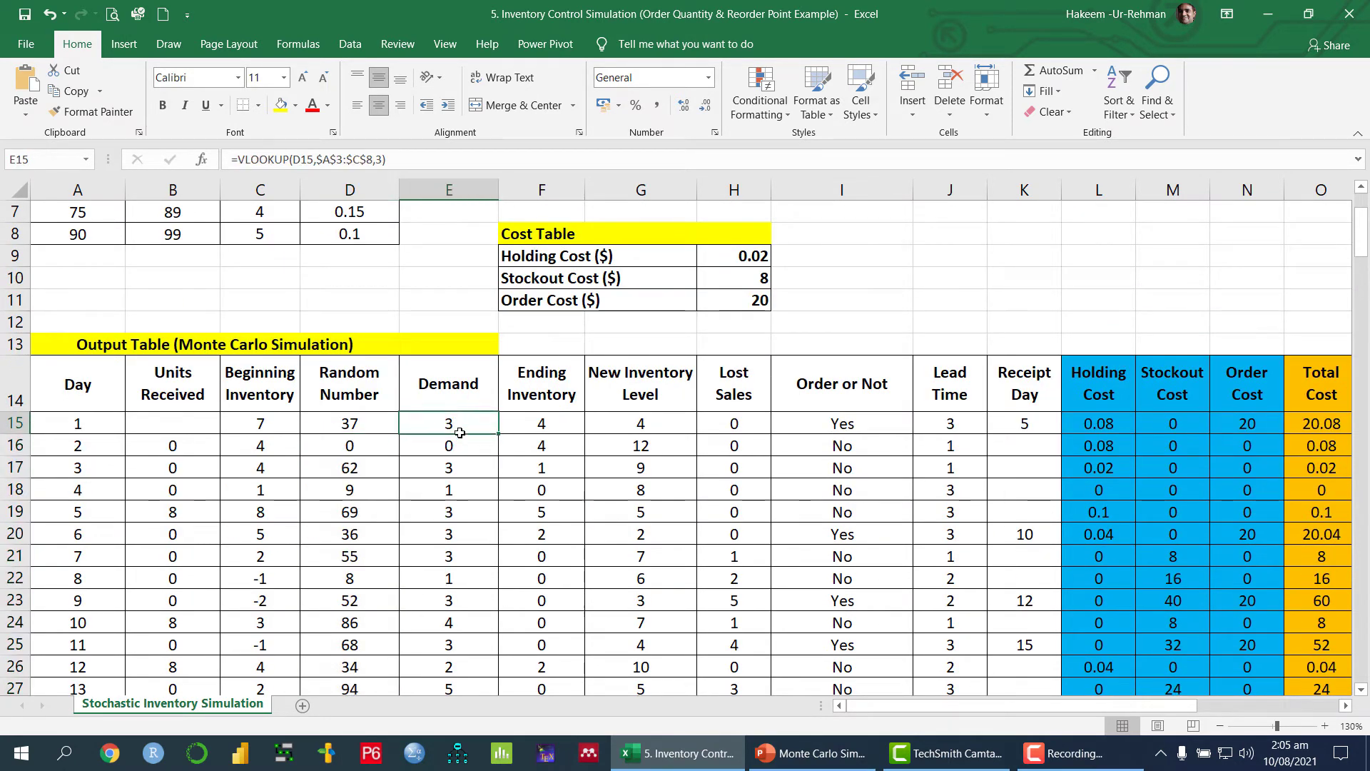
double_click(500, 434)
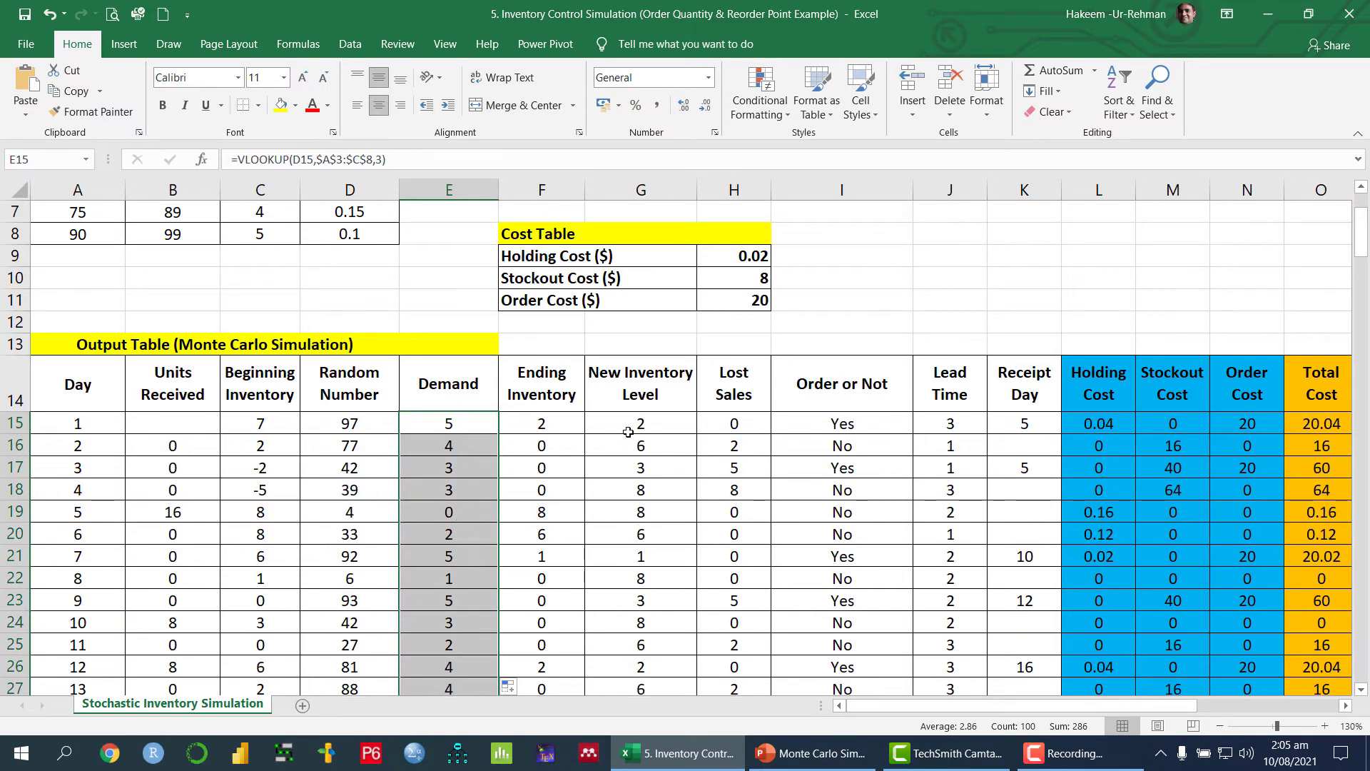
Fill the day 1 Ending Inventory formula down the column for all simulated days
click(564, 423)
click(568, 424)
double_click(586, 435)
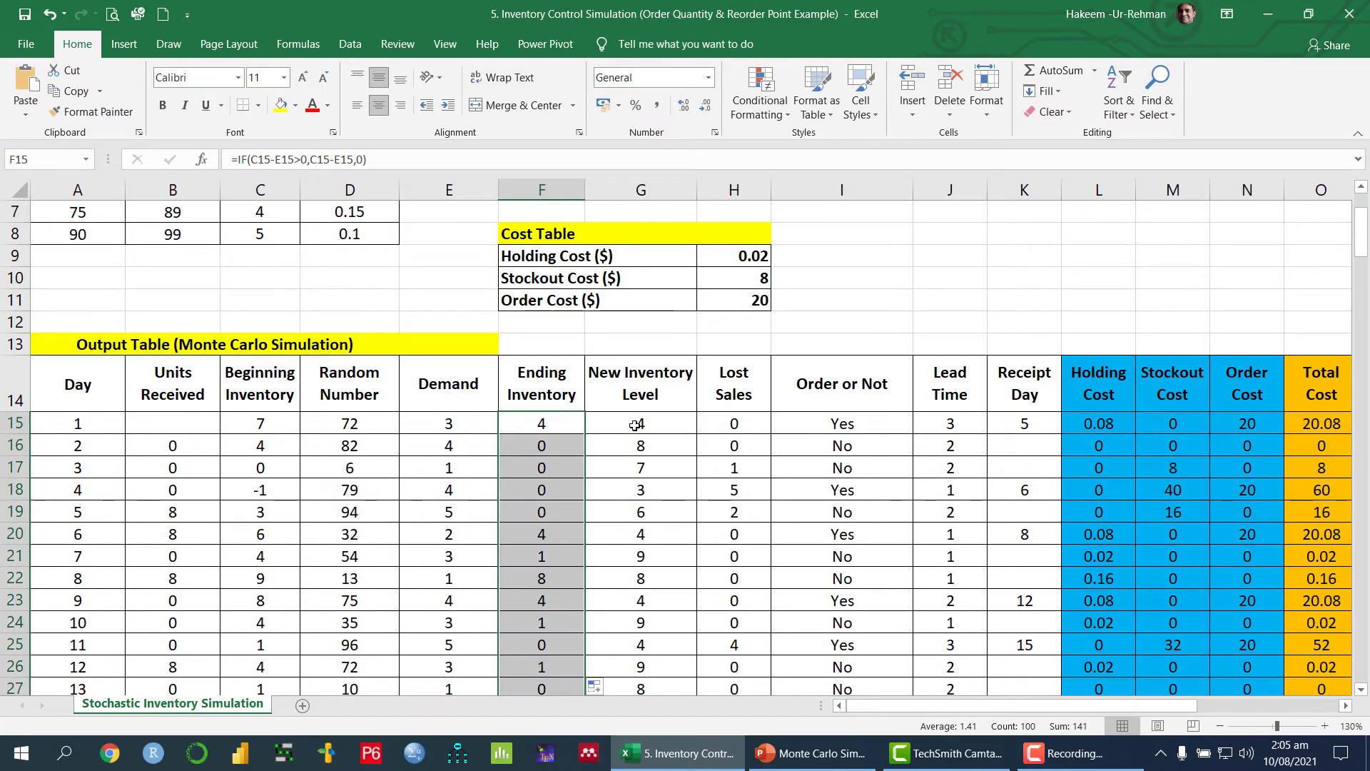
Compare the day 1 and day 2 New Inventory Level formulas, tracing the day 2 condition that adds the Order Quantity
click(661, 421)
click(658, 444)
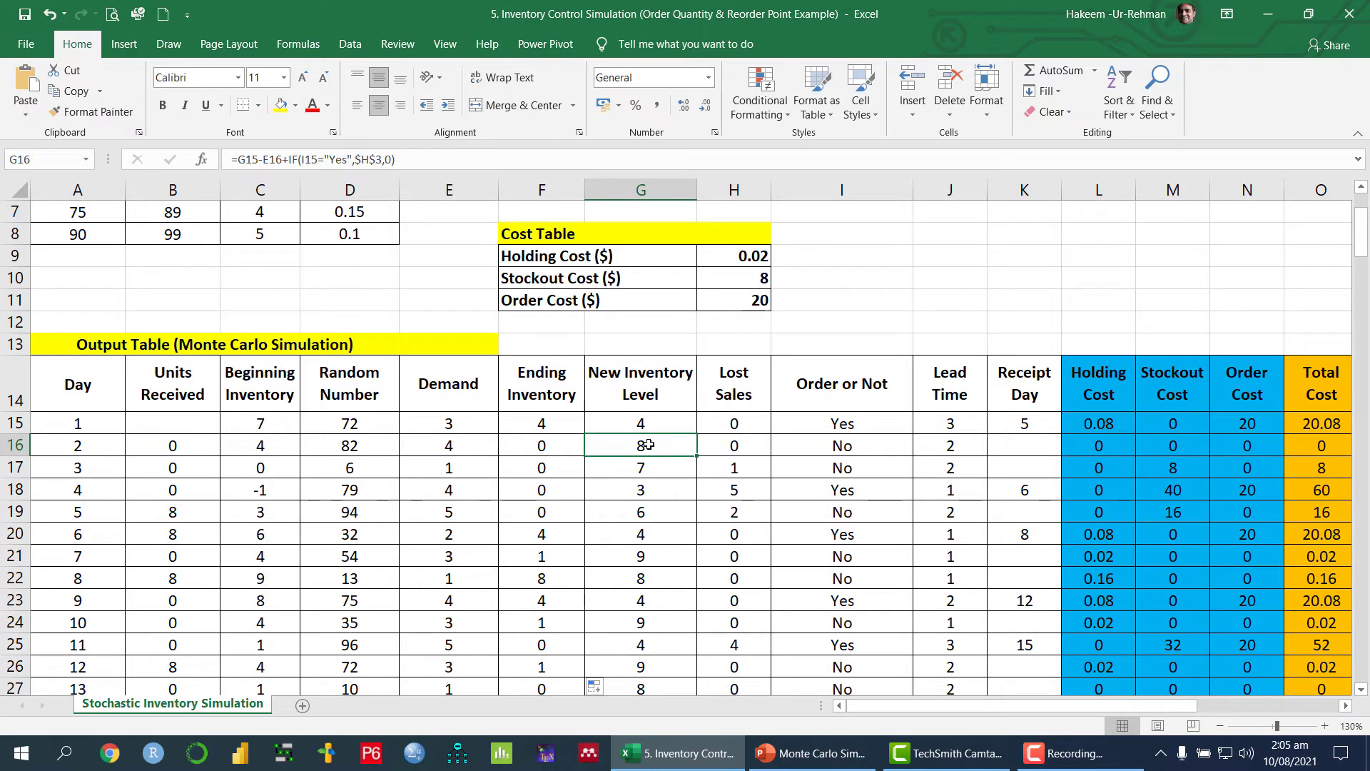
click(651, 423)
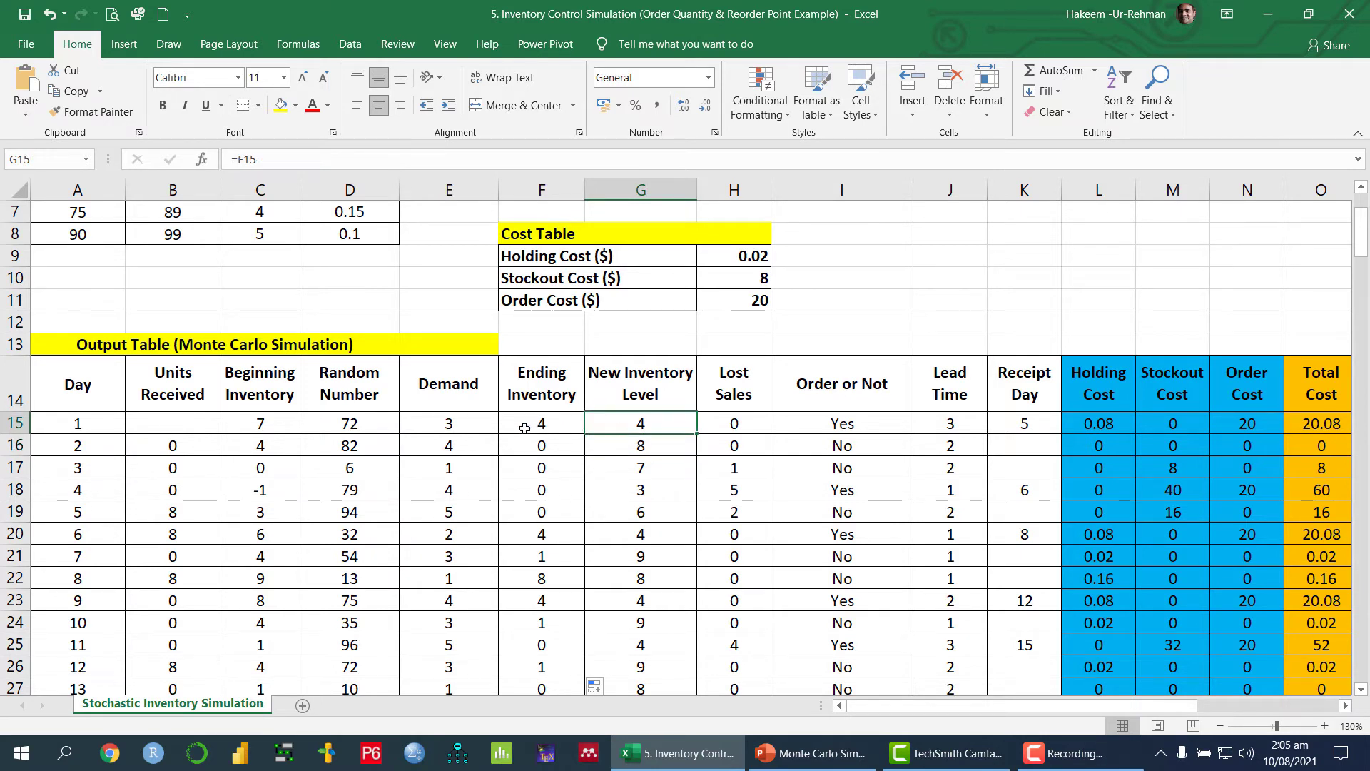
click(654, 446)
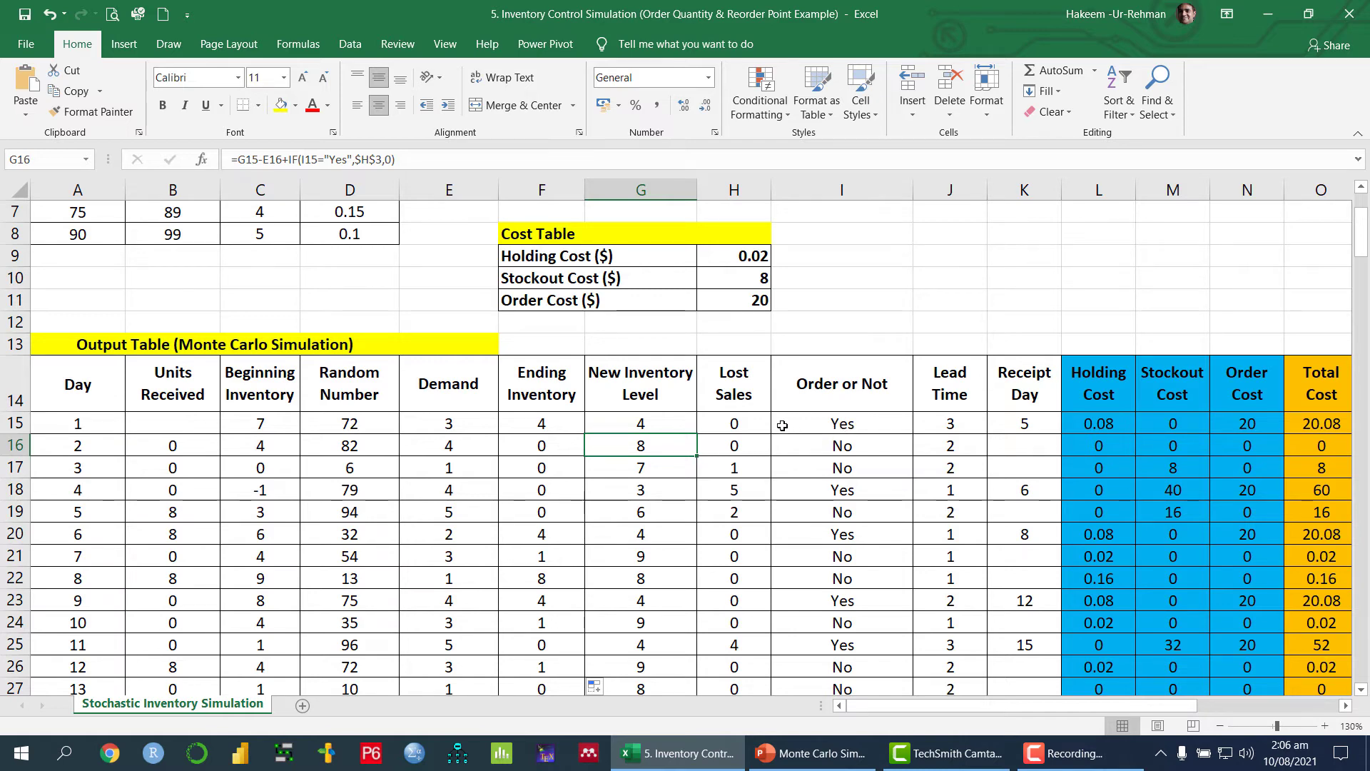
scroll(783, 427, up, 2)
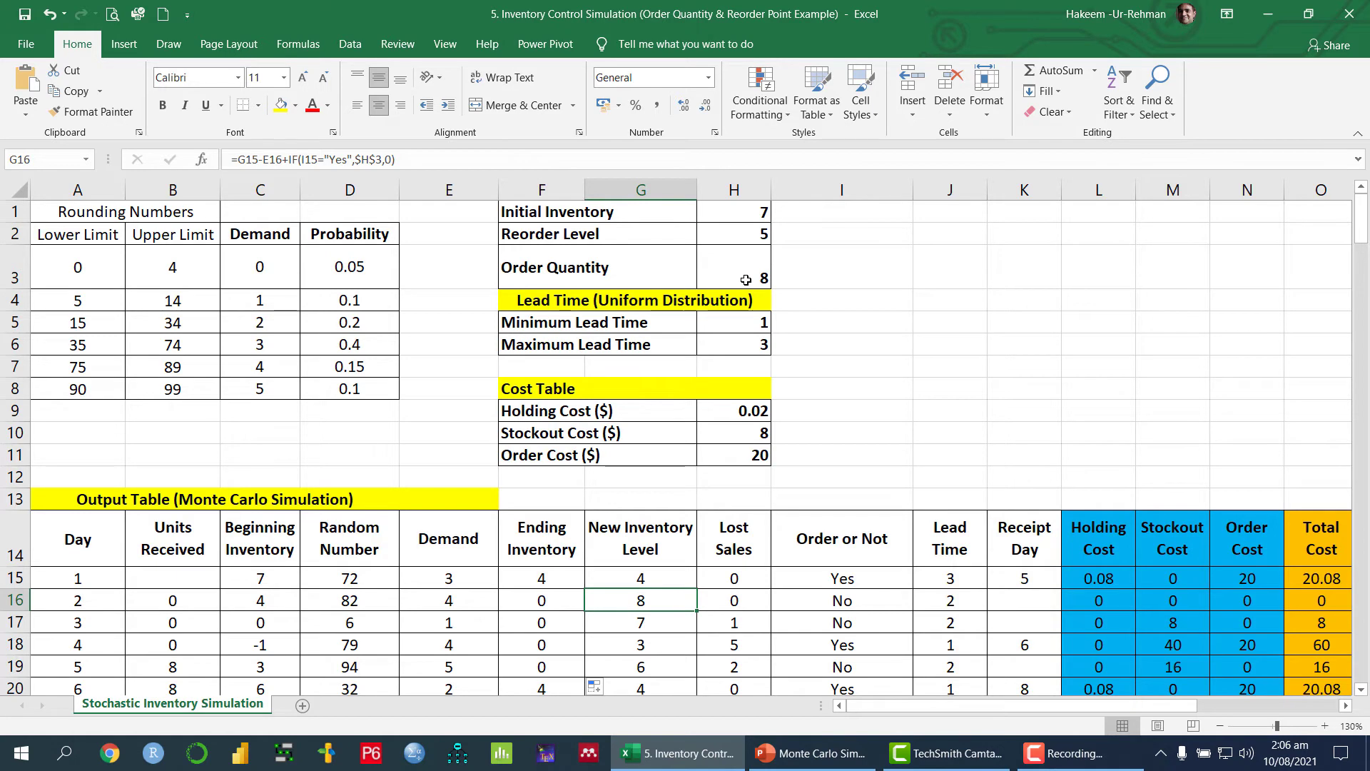
scroll(746, 279, down, 2)
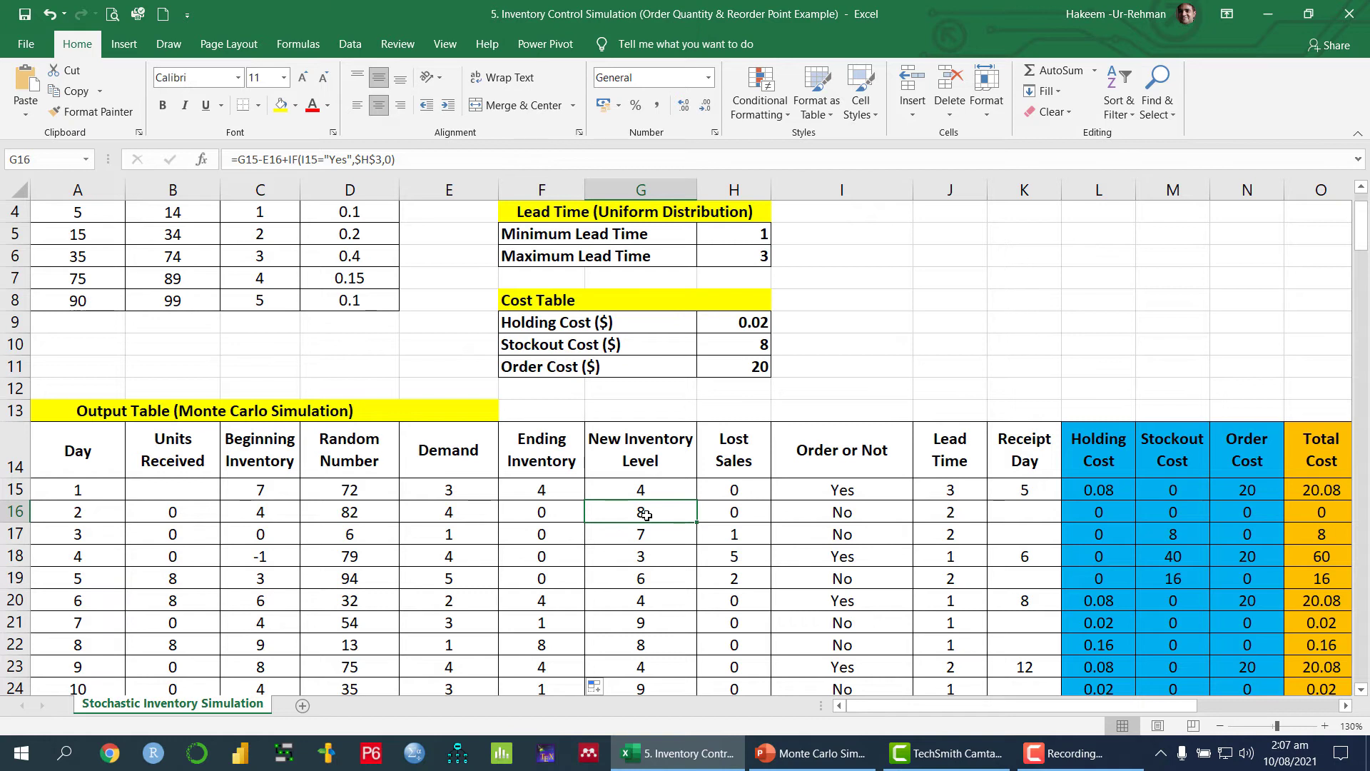
Trace the cells referenced by the day 2 Lost Sales formula, leaving the formula as it is
click(734, 513)
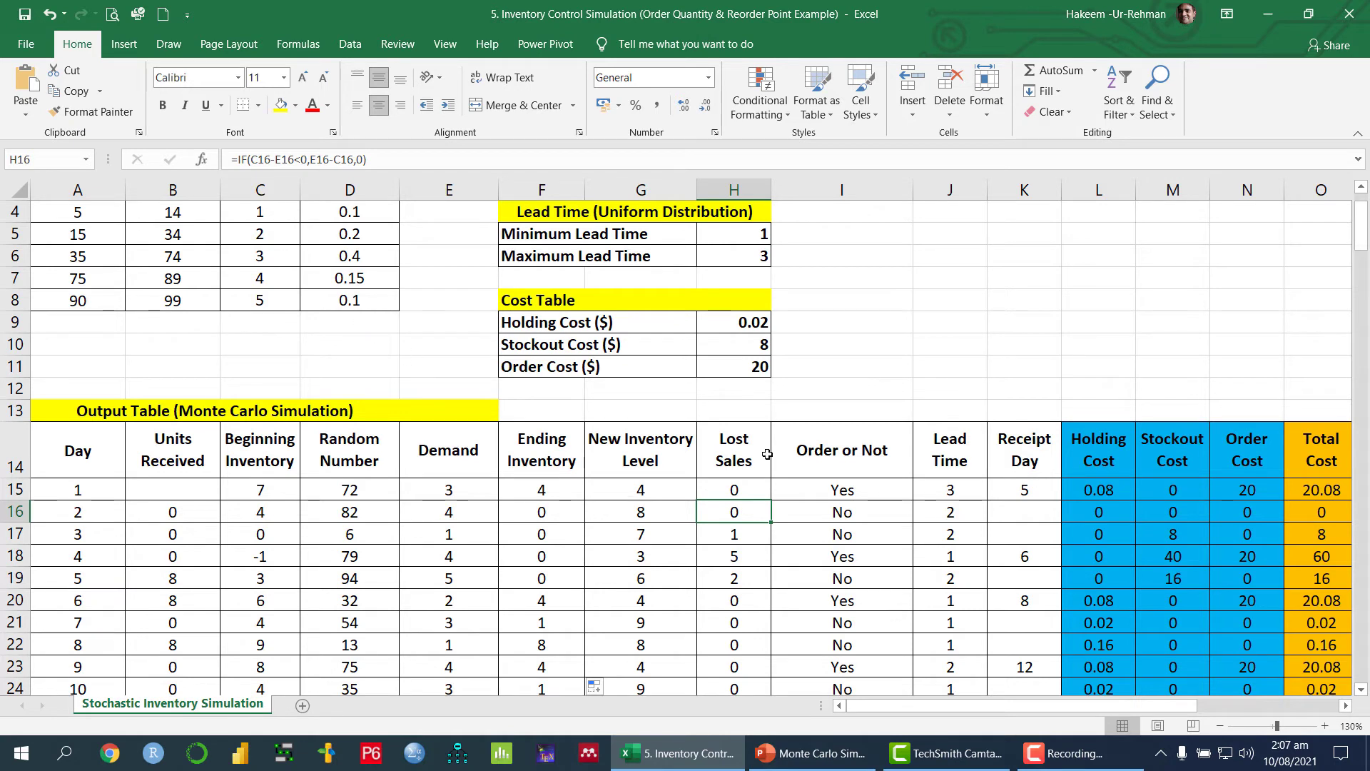
double_click(739, 511)
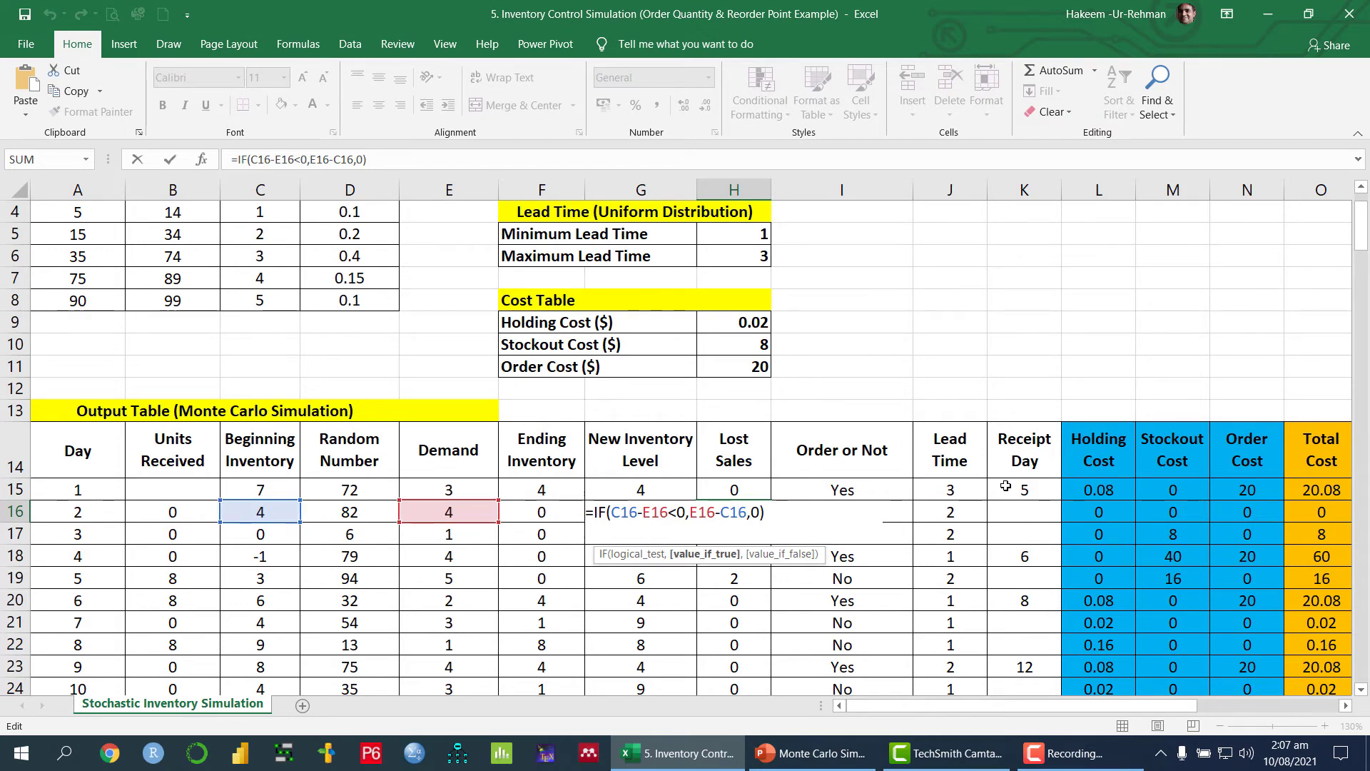
key(ctrl+Return)
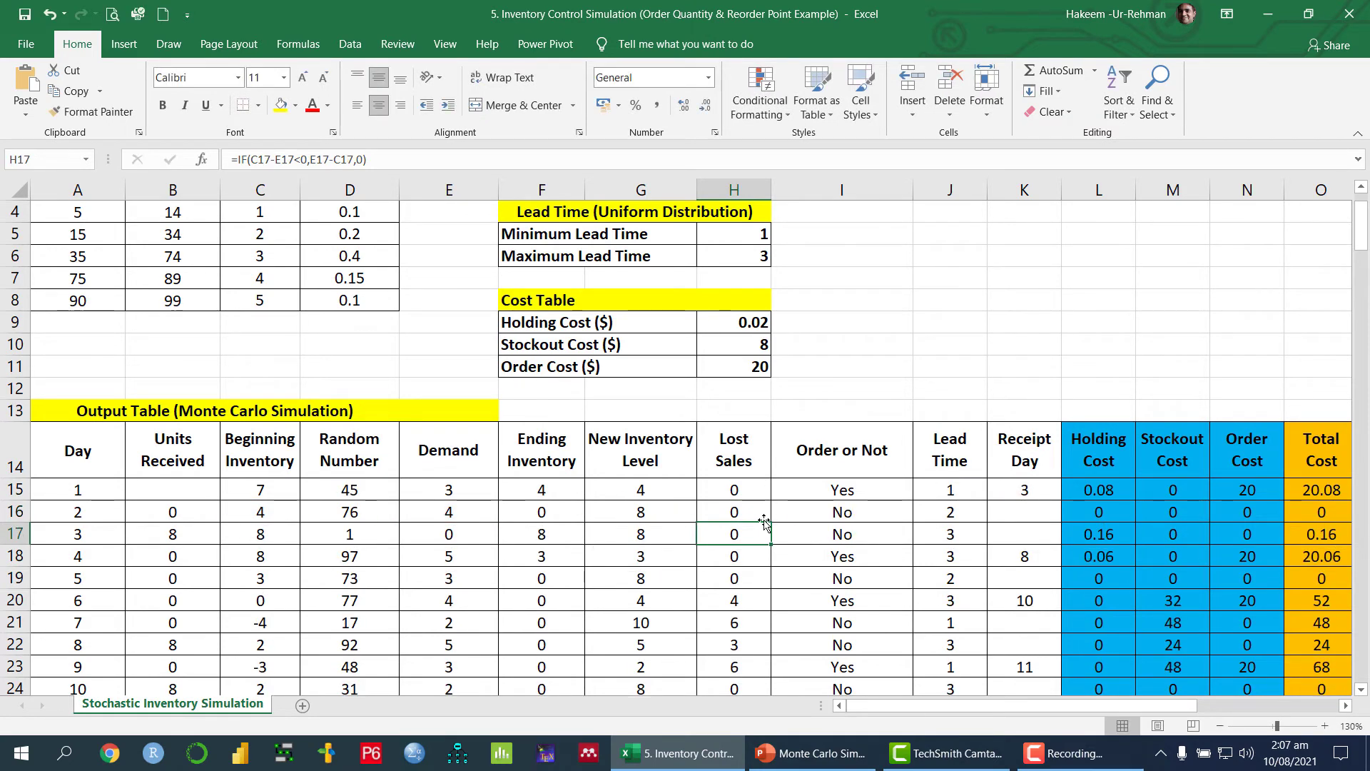
Fill the day 1 Order or Not formula down the column for all simulated days
click(867, 515)
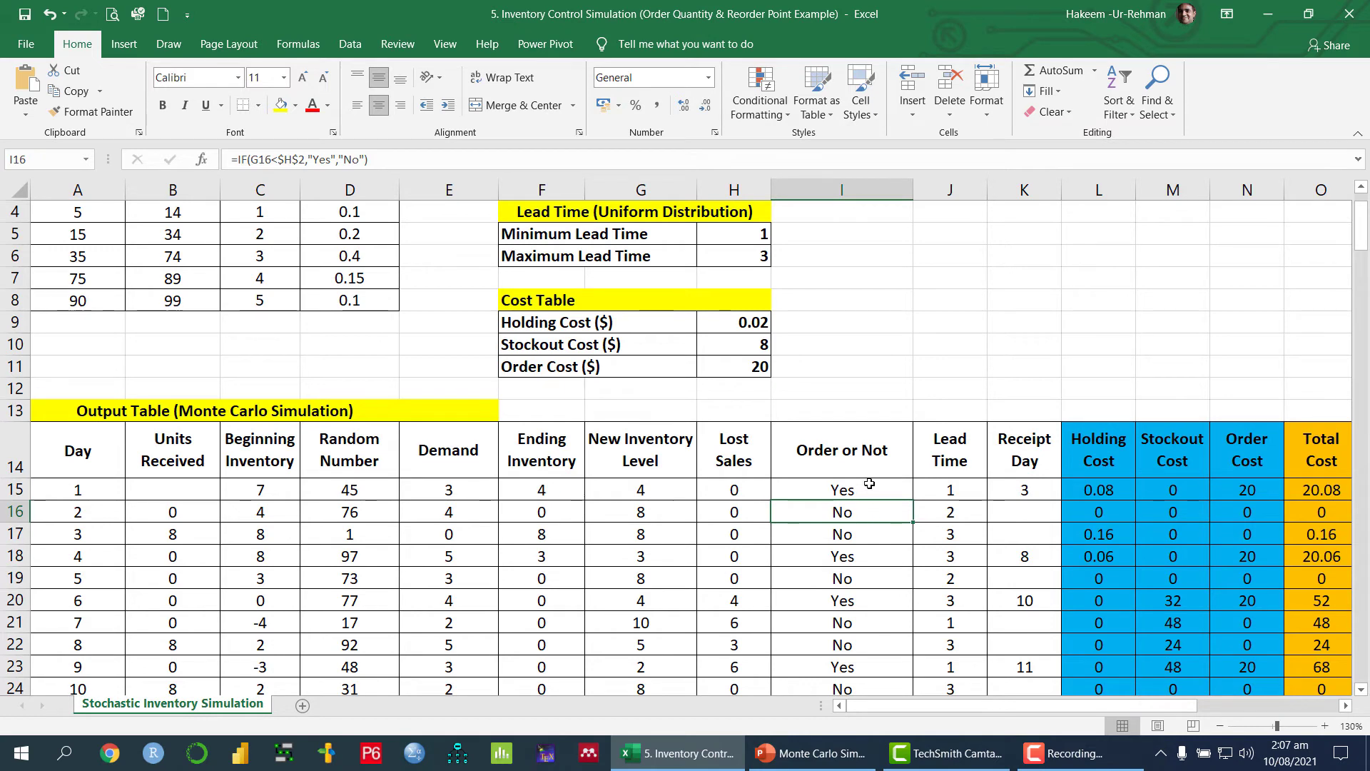
click(869, 487)
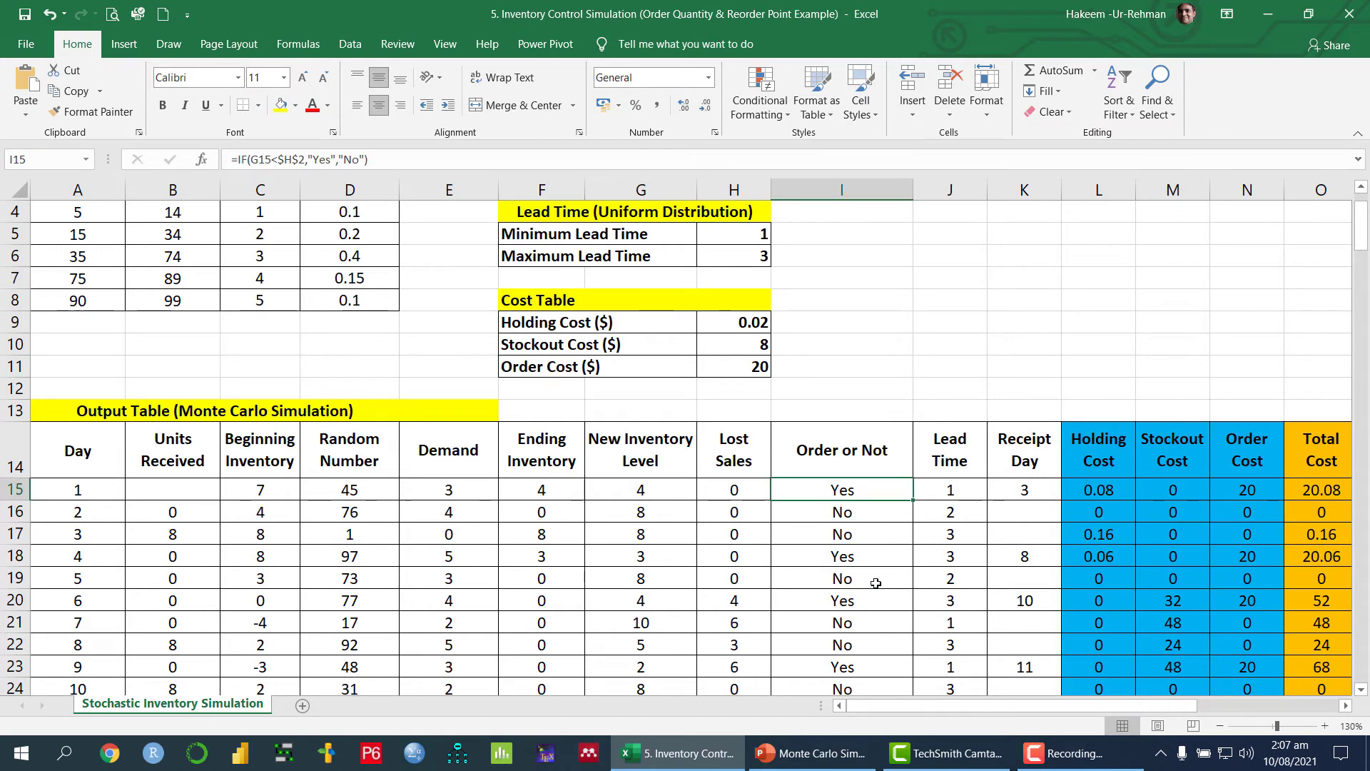
double_click(914, 502)
click(869, 512)
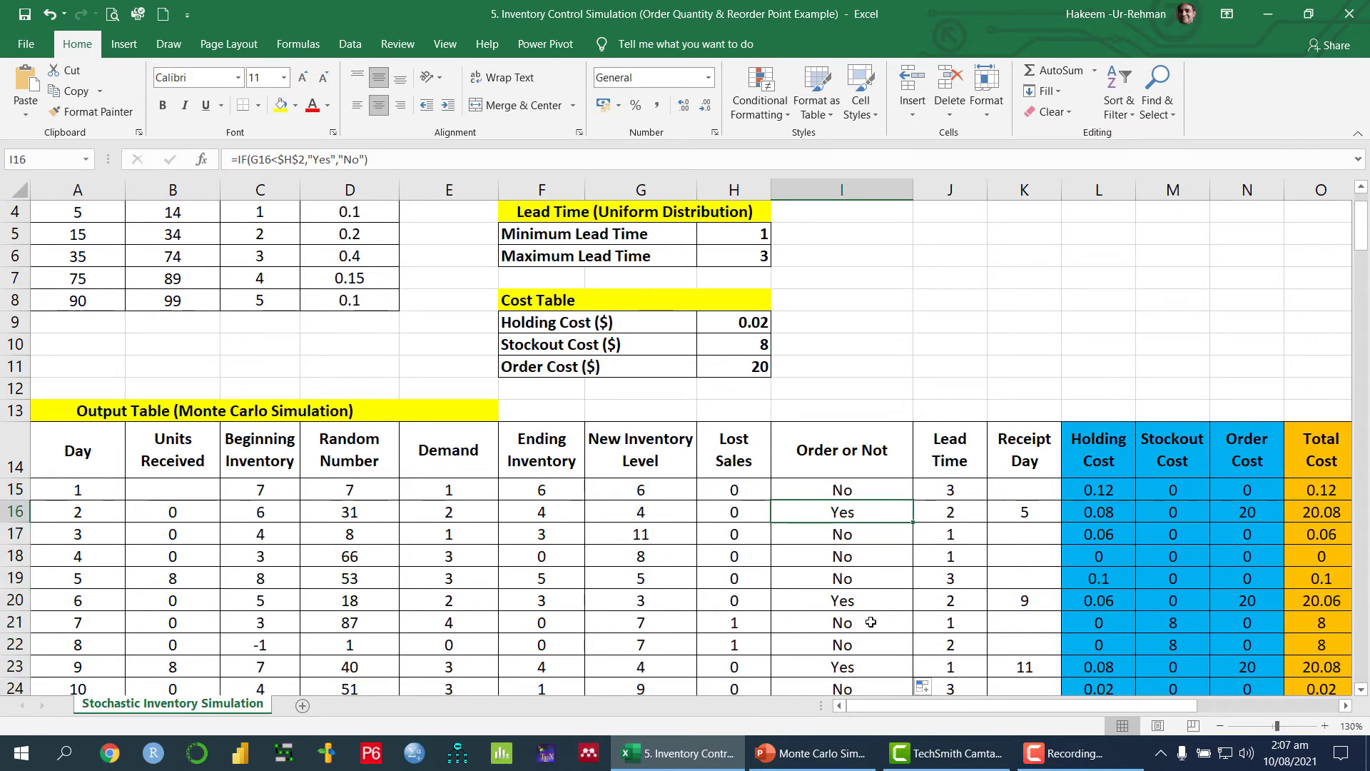
Fill the day 1 Lead Time and Receipt Day formulas down their columns and look over the rows through day 100
click(965, 490)
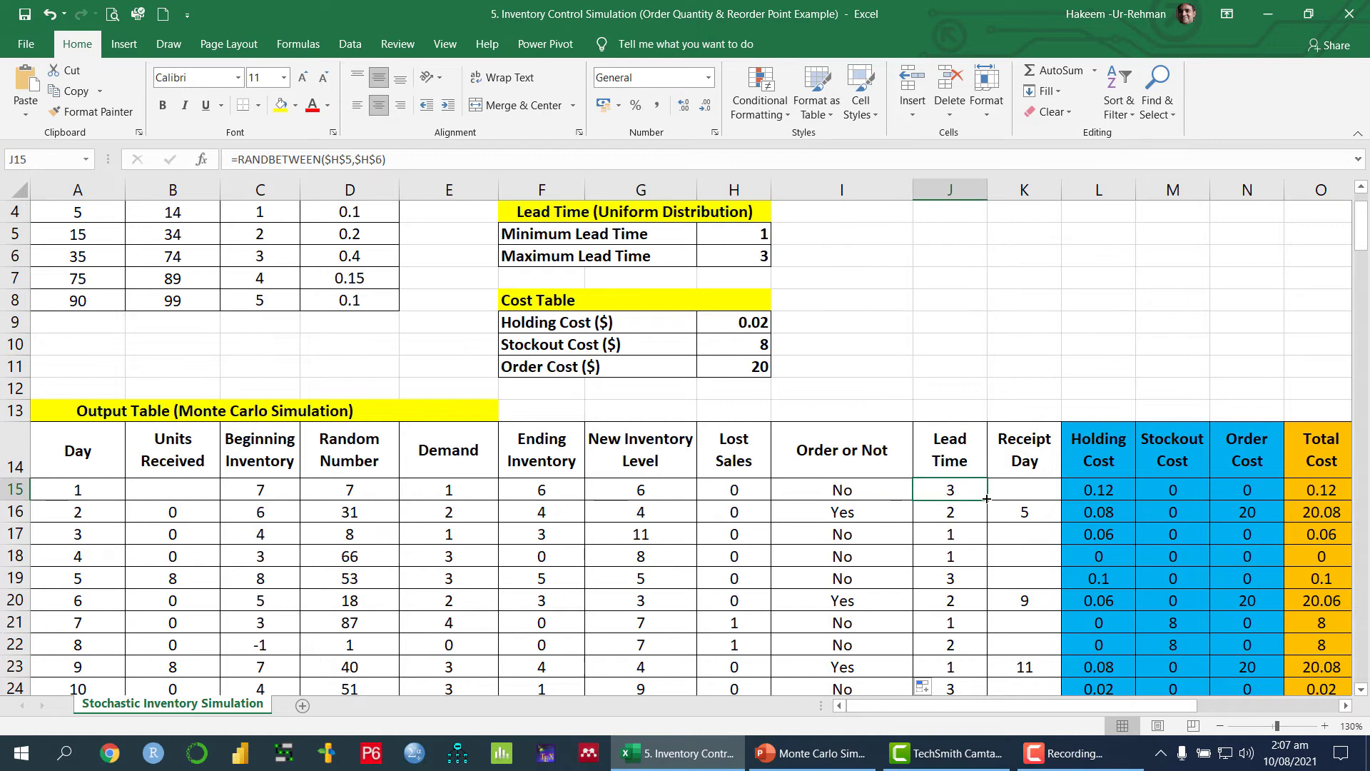
double_click(987, 499)
click(1043, 489)
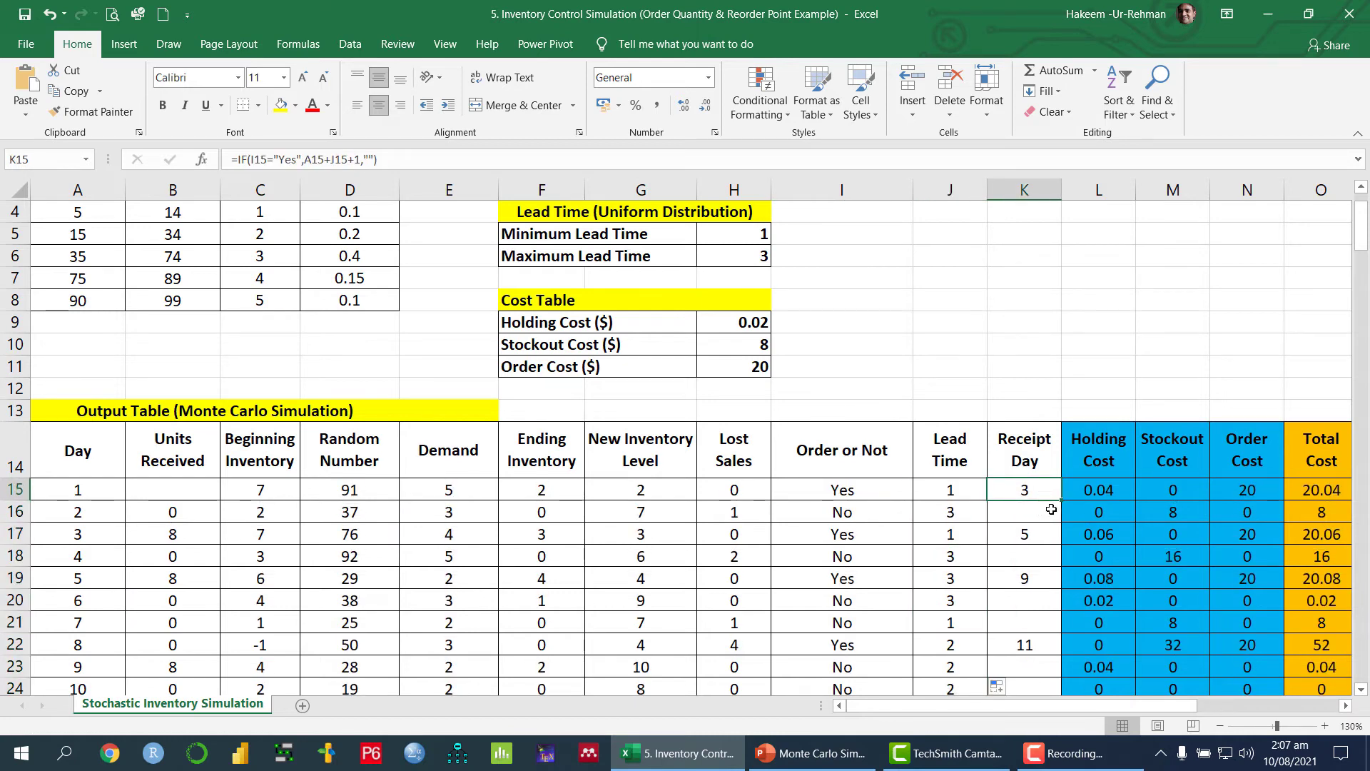
double_click(1061, 500)
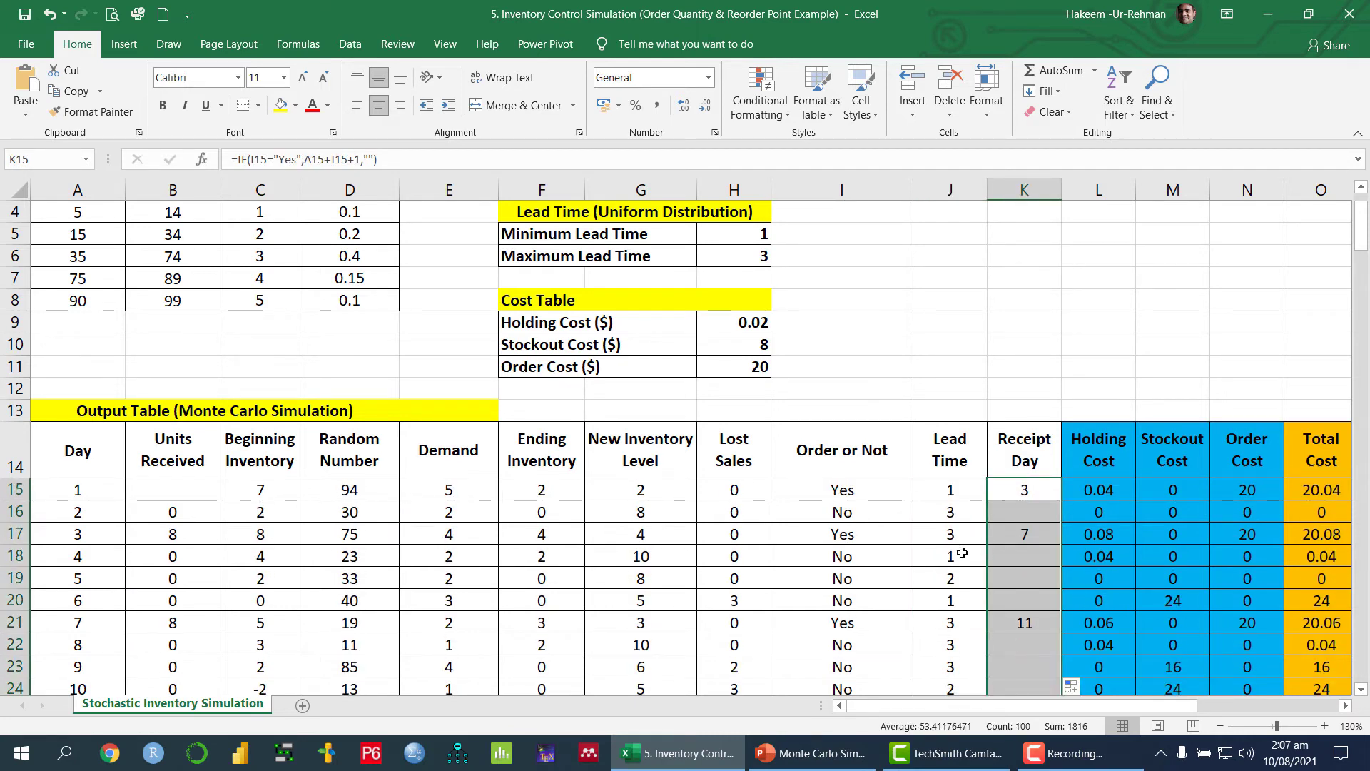
scroll(961, 552, down, 15)
scroll(962, 552, down, 15)
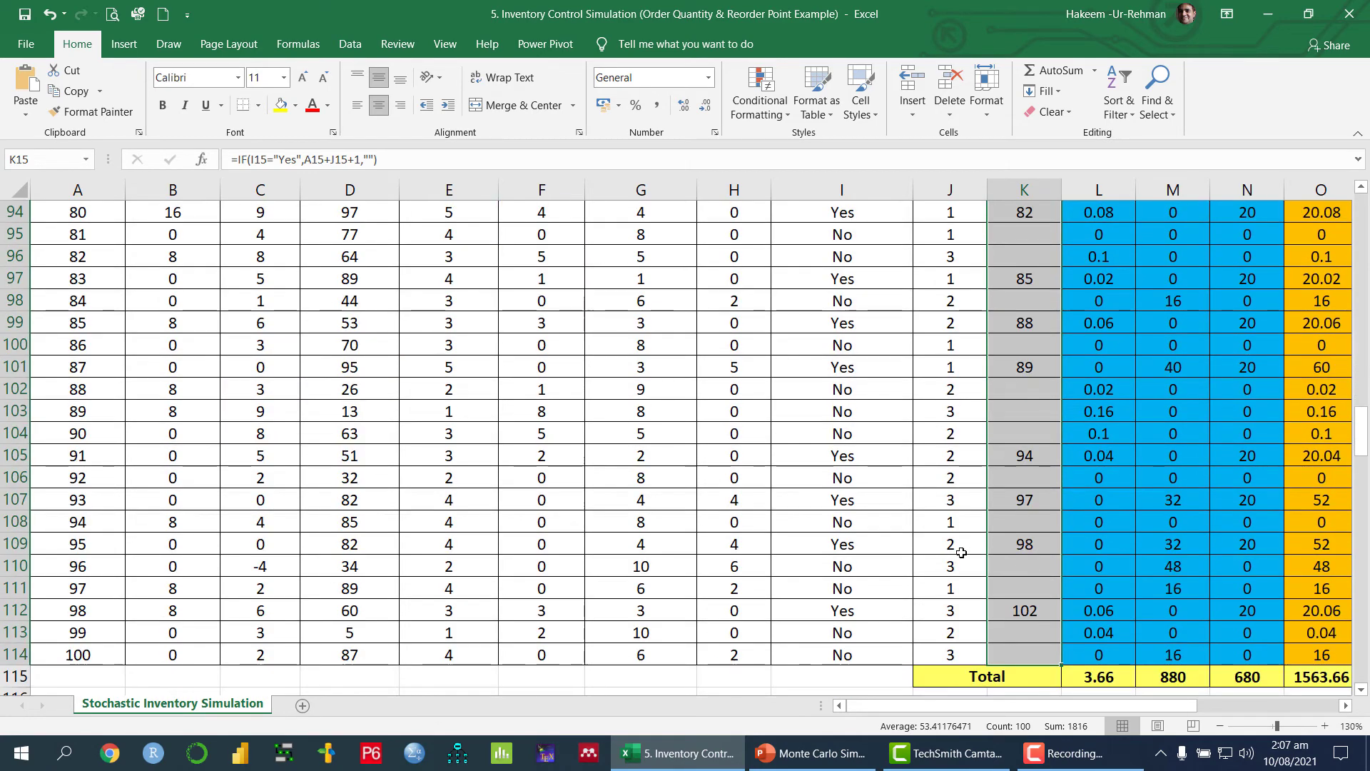
scroll(961, 552, up, 20)
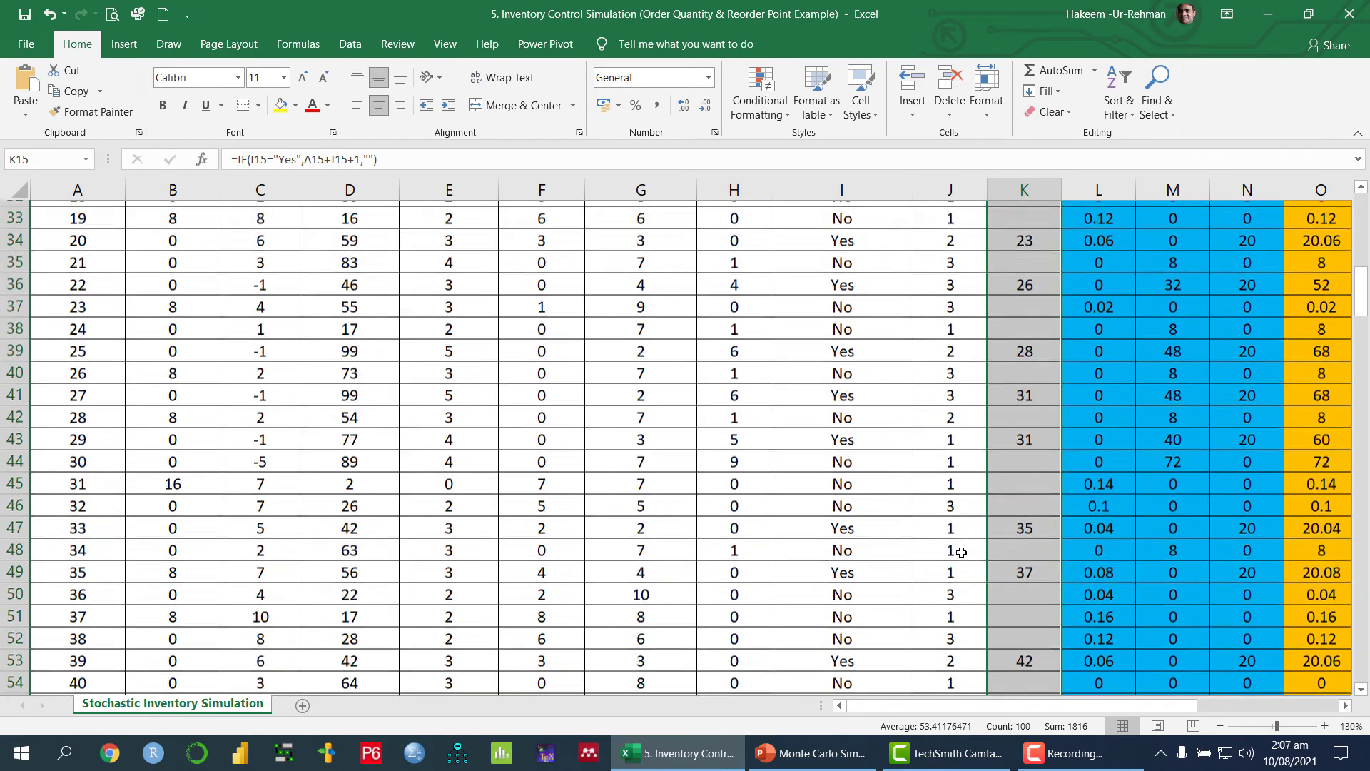
scroll(449, 576, down, 5)
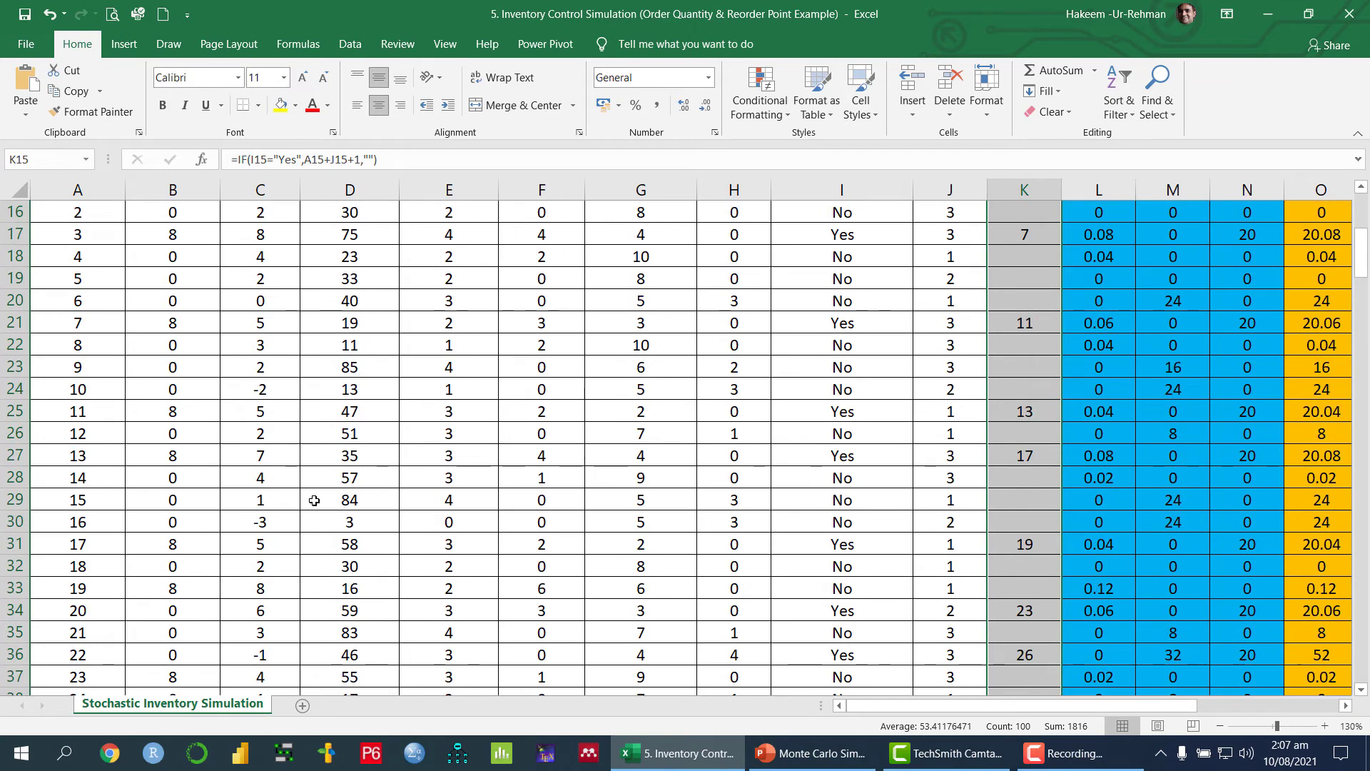
scroll(307, 499, up, 4)
drag(76, 453, 1008, 472)
Trace the day 1 Holding Cost and Stockout Cost formulas back to their inventory quantities and Cost Table rates
click(1114, 449)
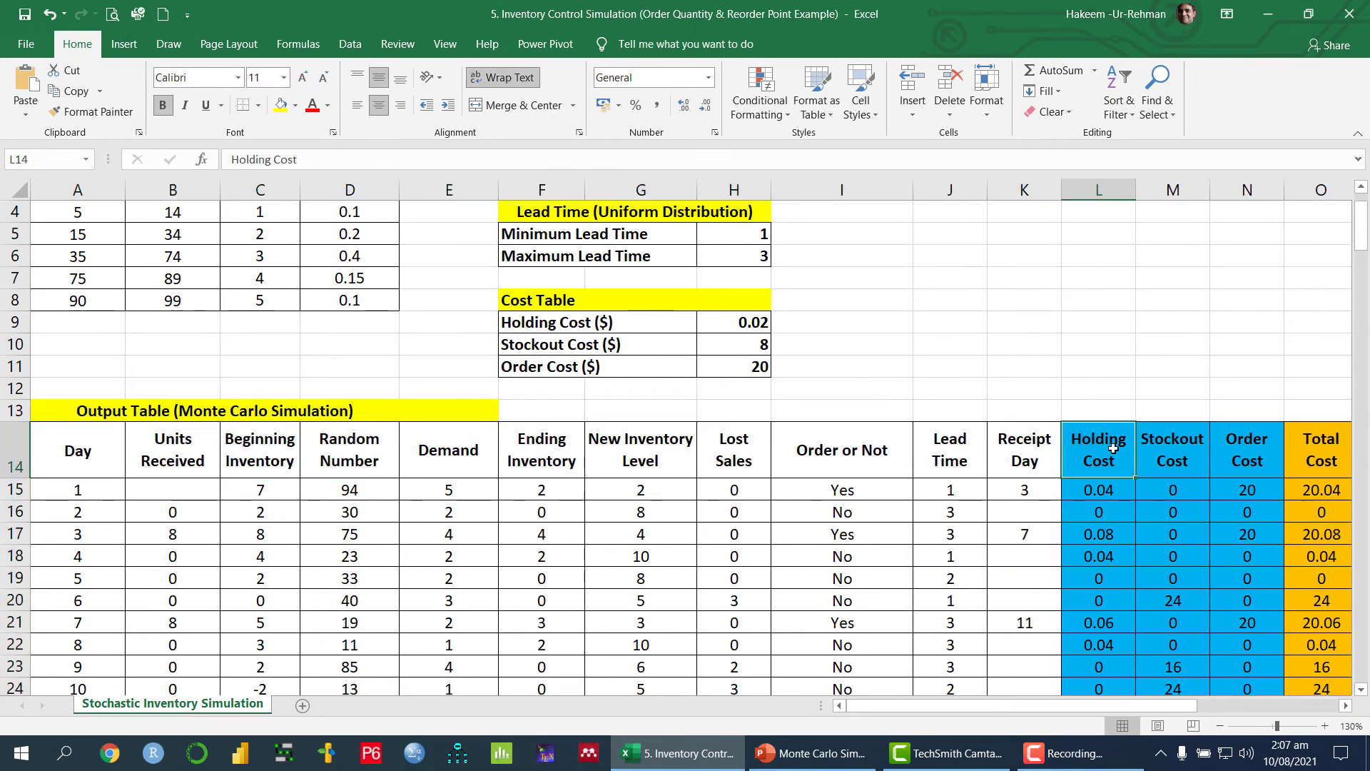
click(1103, 490)
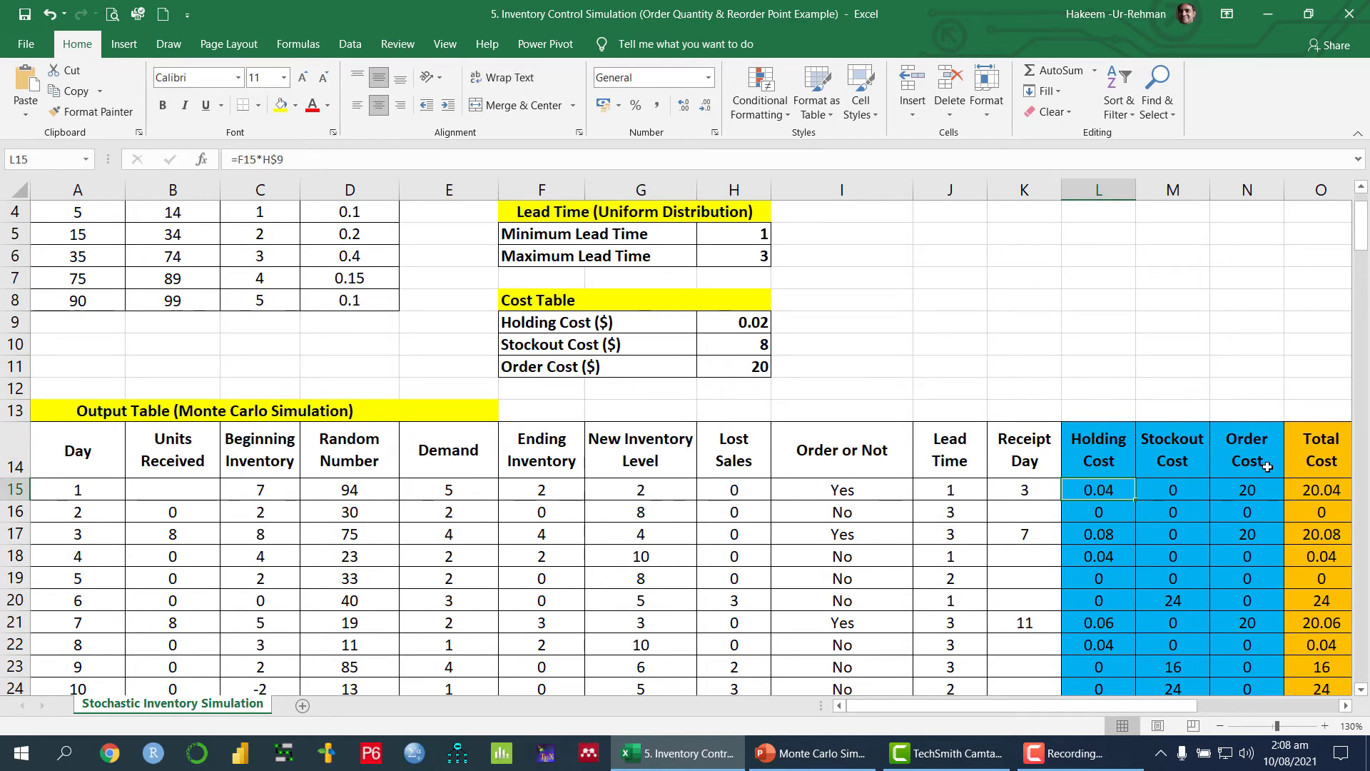
double_click(1103, 490)
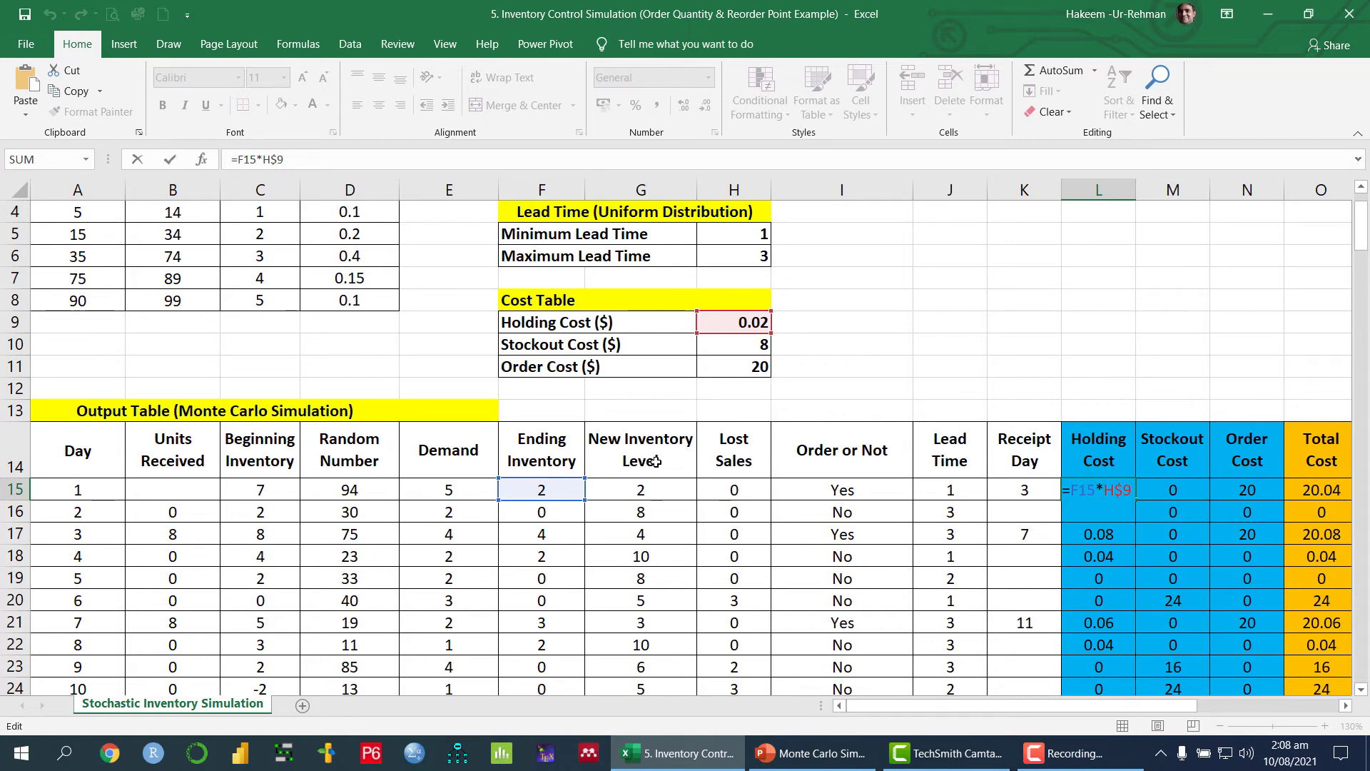
key(Return)
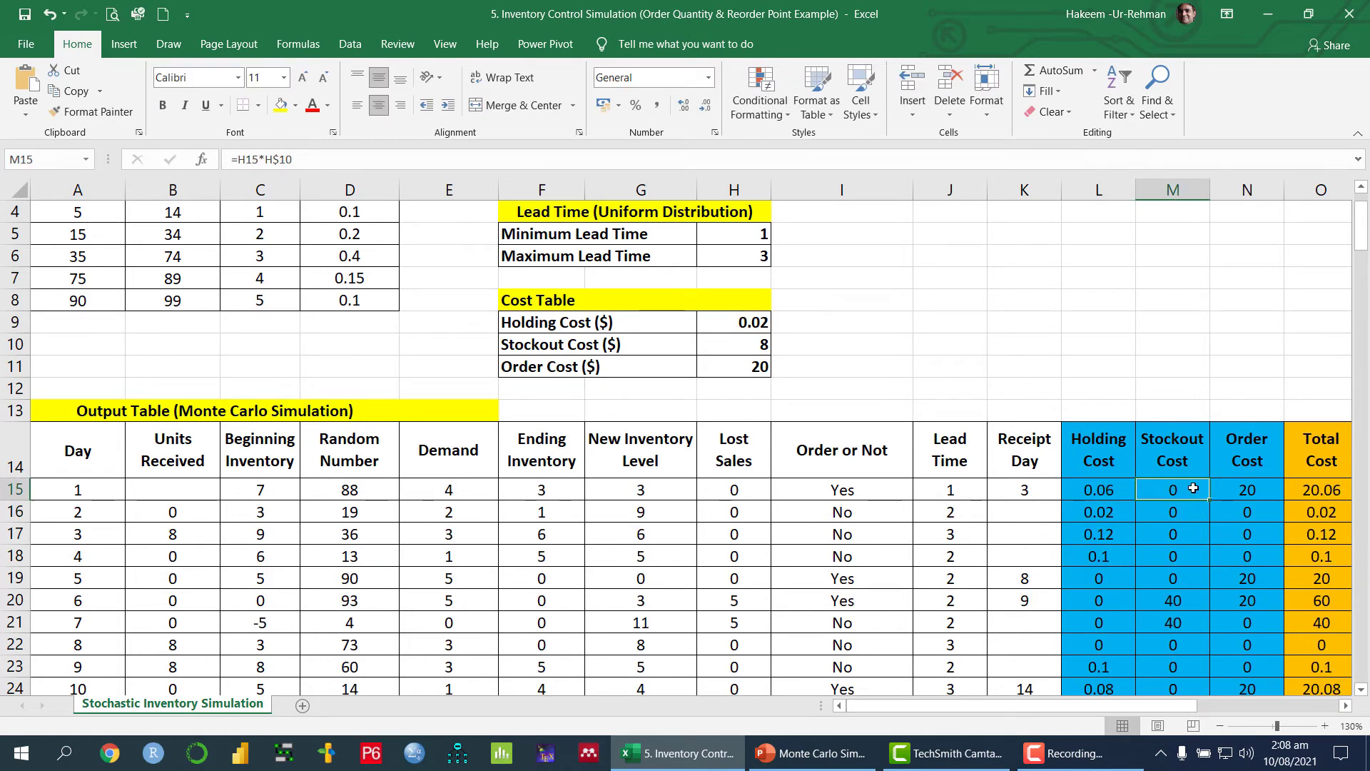
double_click(1194, 488)
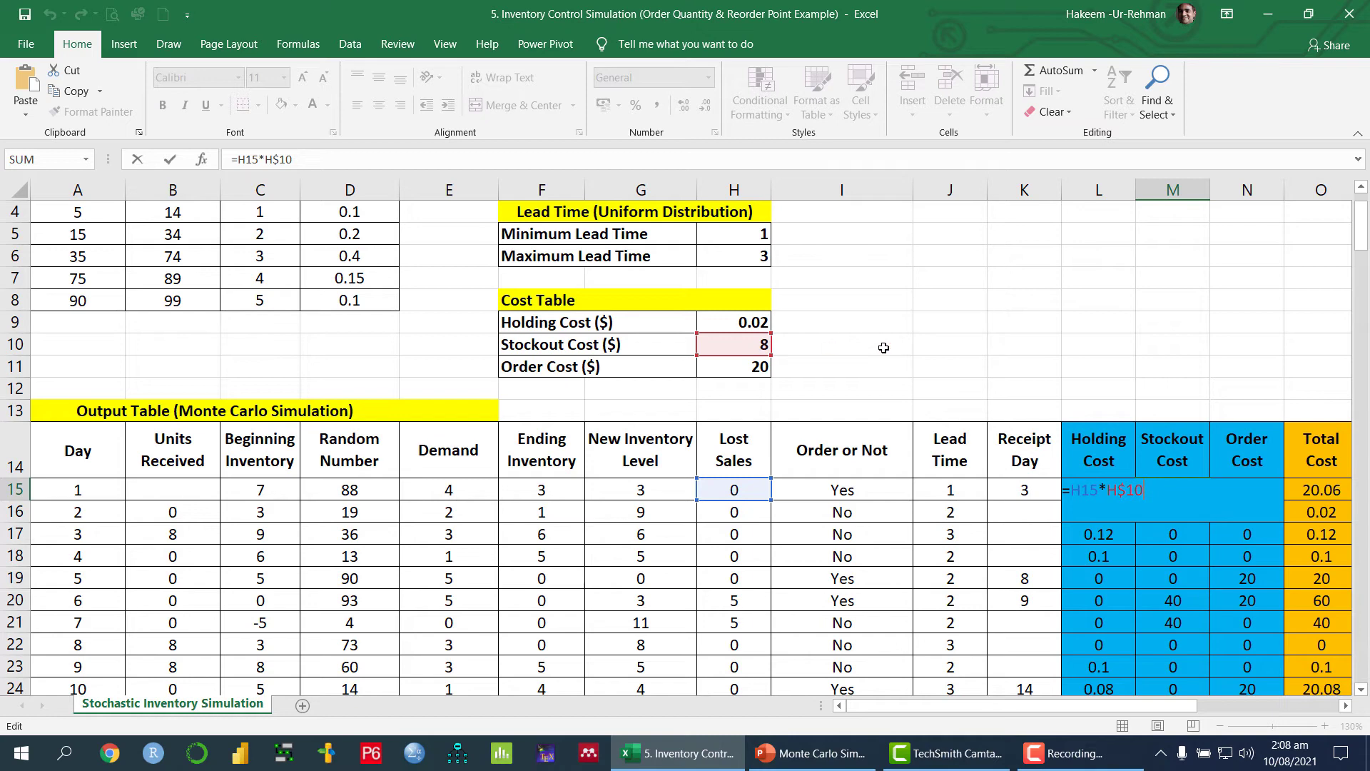
key(Return)
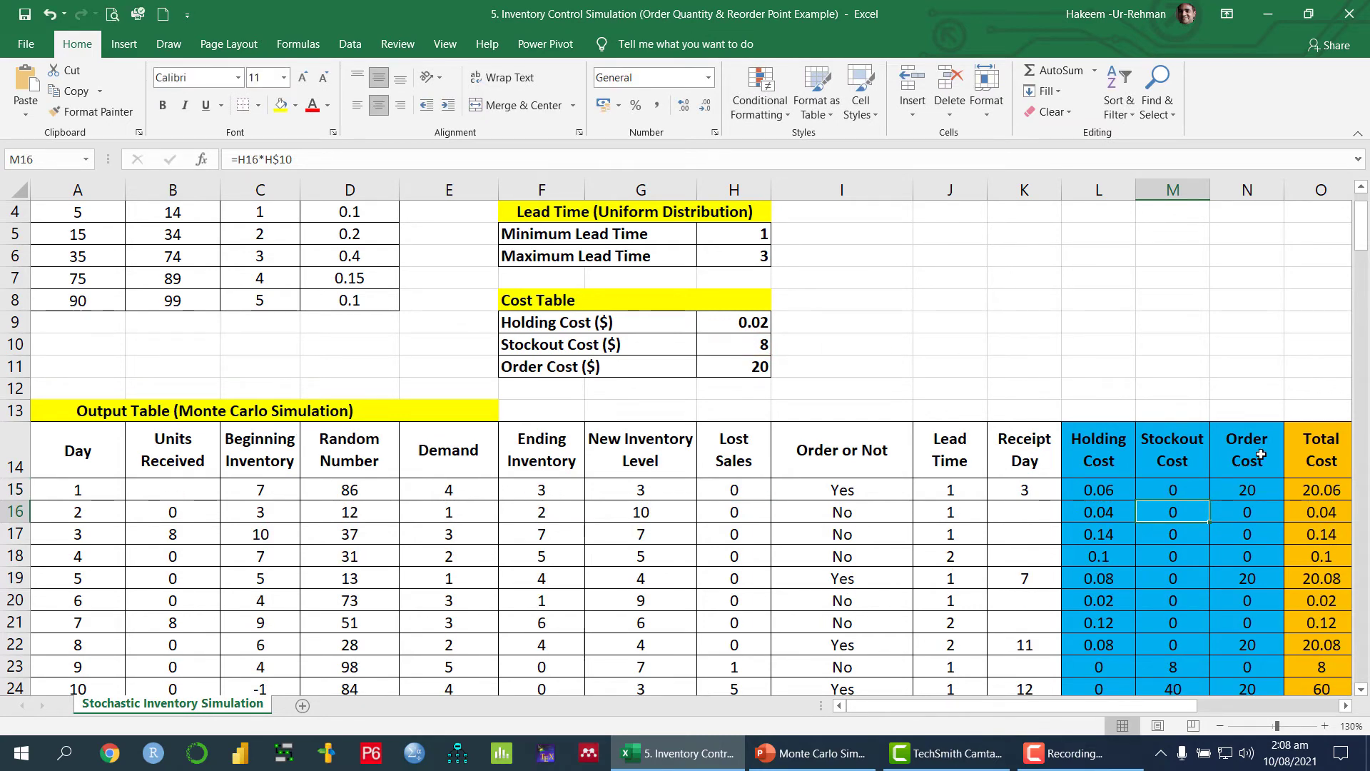
Trace the day 1 Order Cost IF formula and check the Total Cost SUM formula for the same day
click(1247, 510)
click(1247, 490)
double_click(1247, 490)
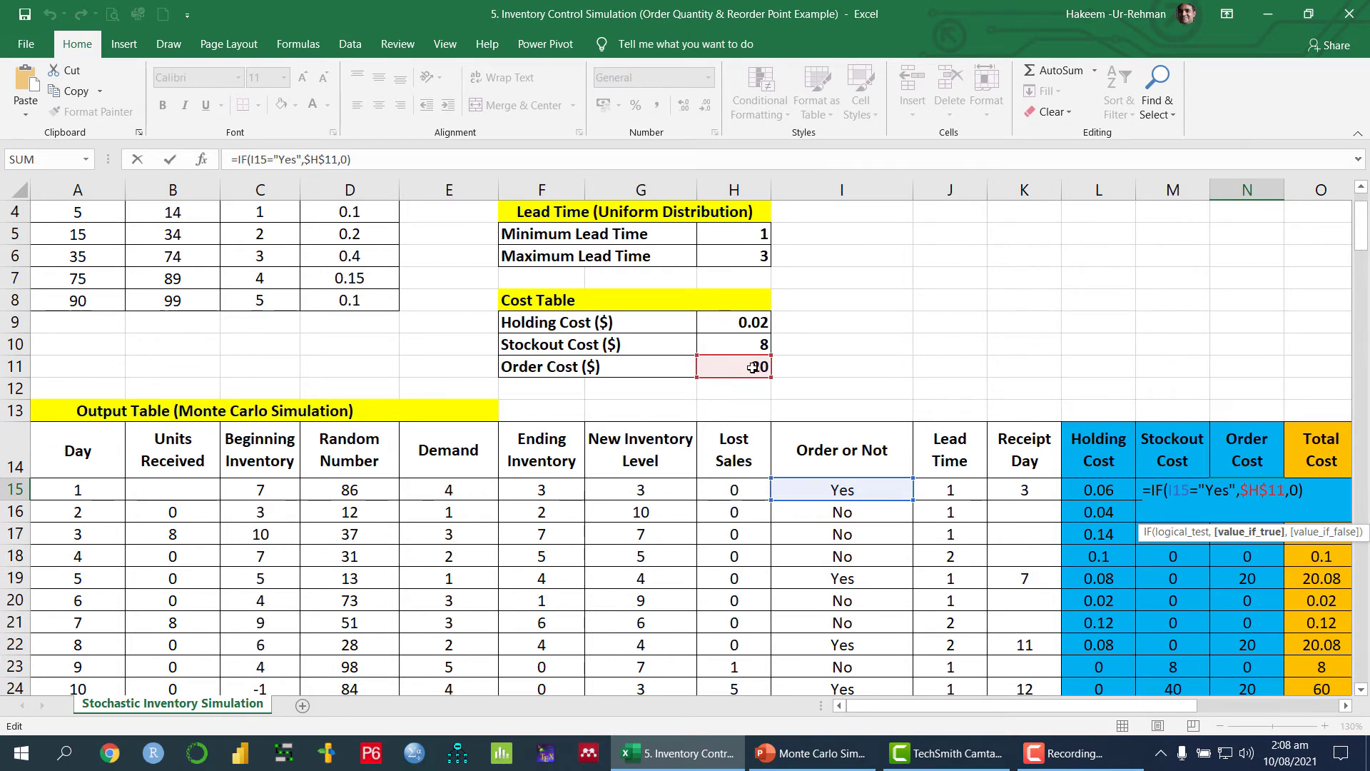
key(Return)
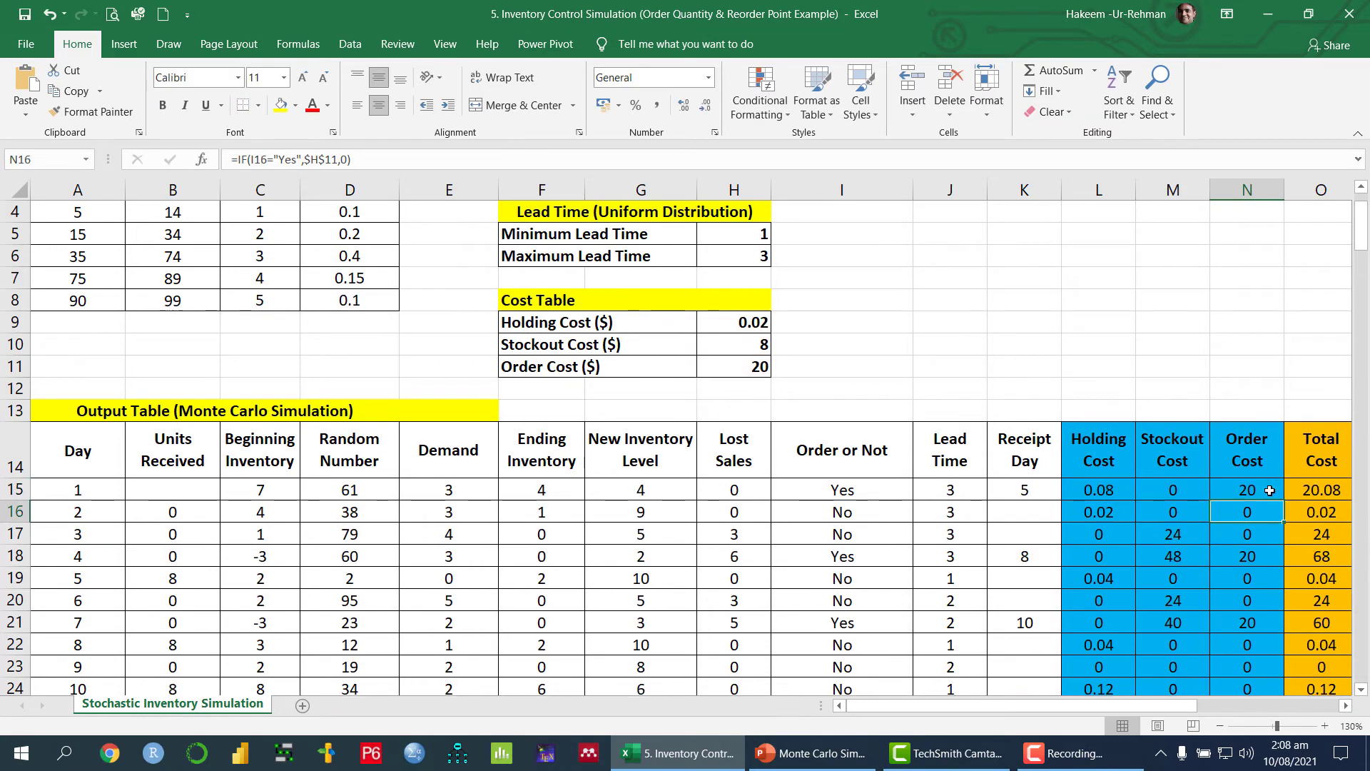
click(1324, 489)
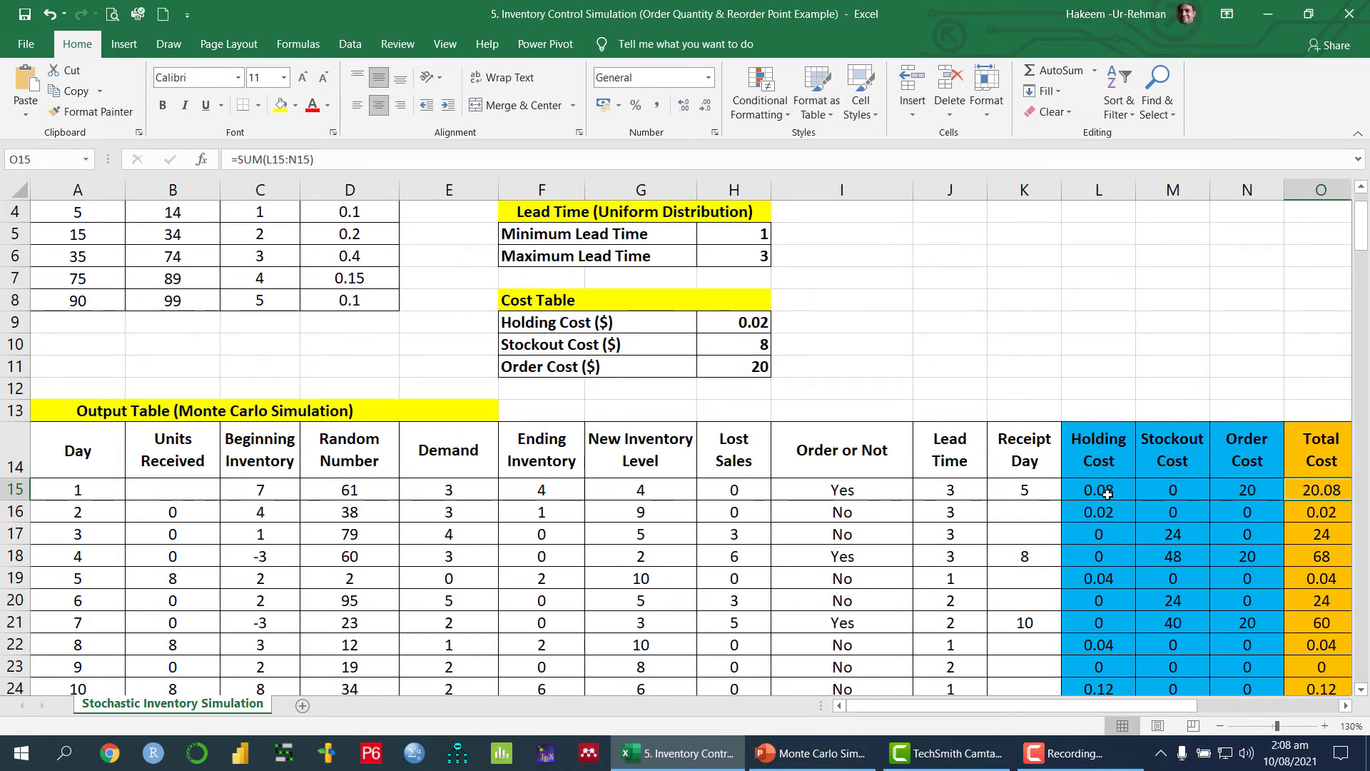
Examine the Total row's SUM formulas for Holding Cost, Stockout Cost, Order Cost and Total Cost below day 100
scroll(1199, 492, down, 20)
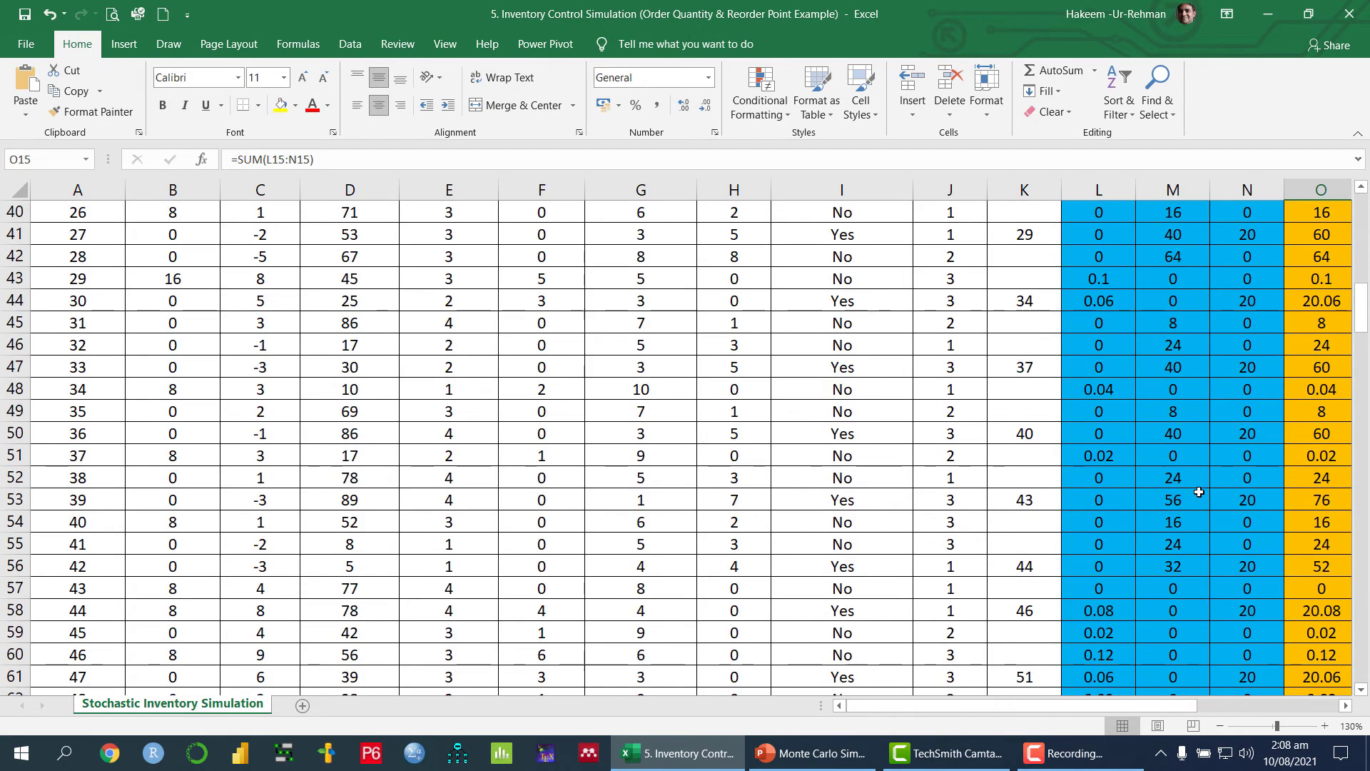
scroll(1200, 491, down, 8)
scroll(1200, 492, up, 1)
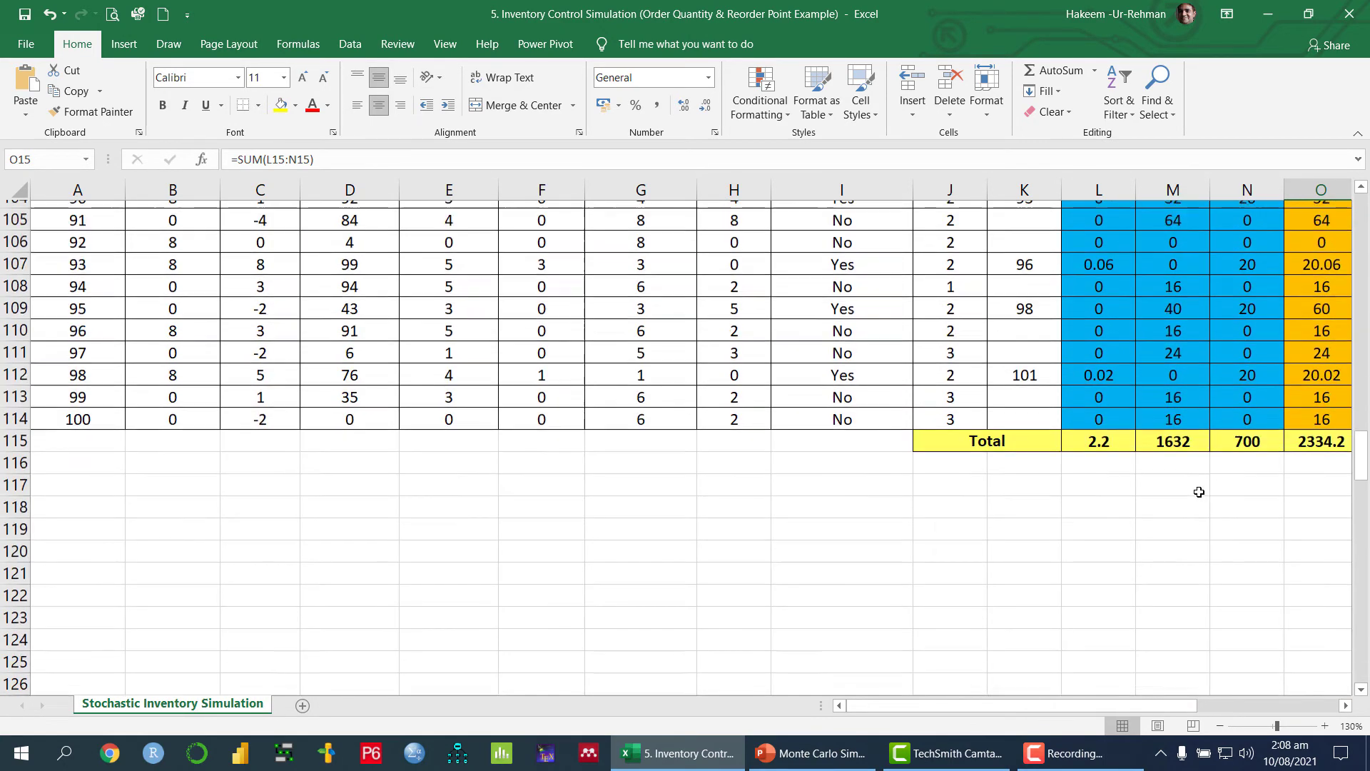
click(1088, 455)
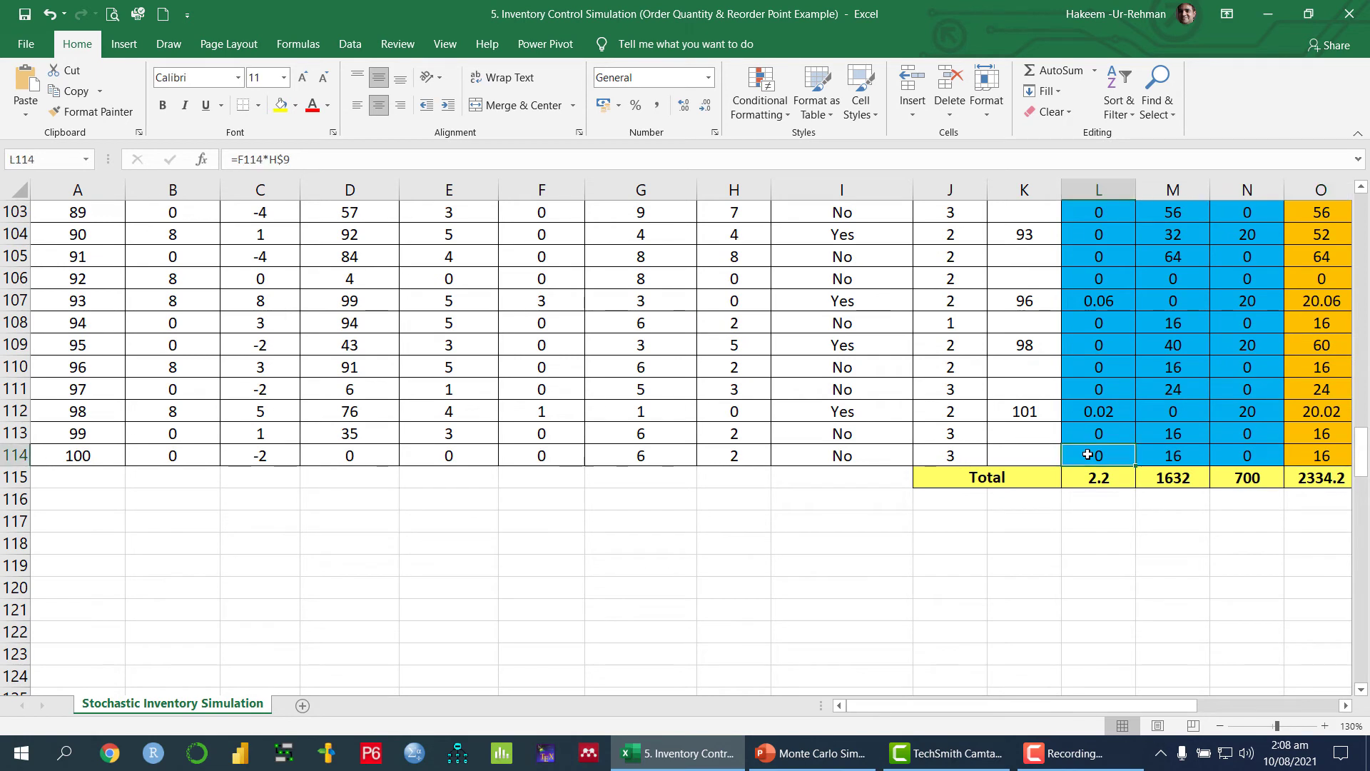
click(1108, 476)
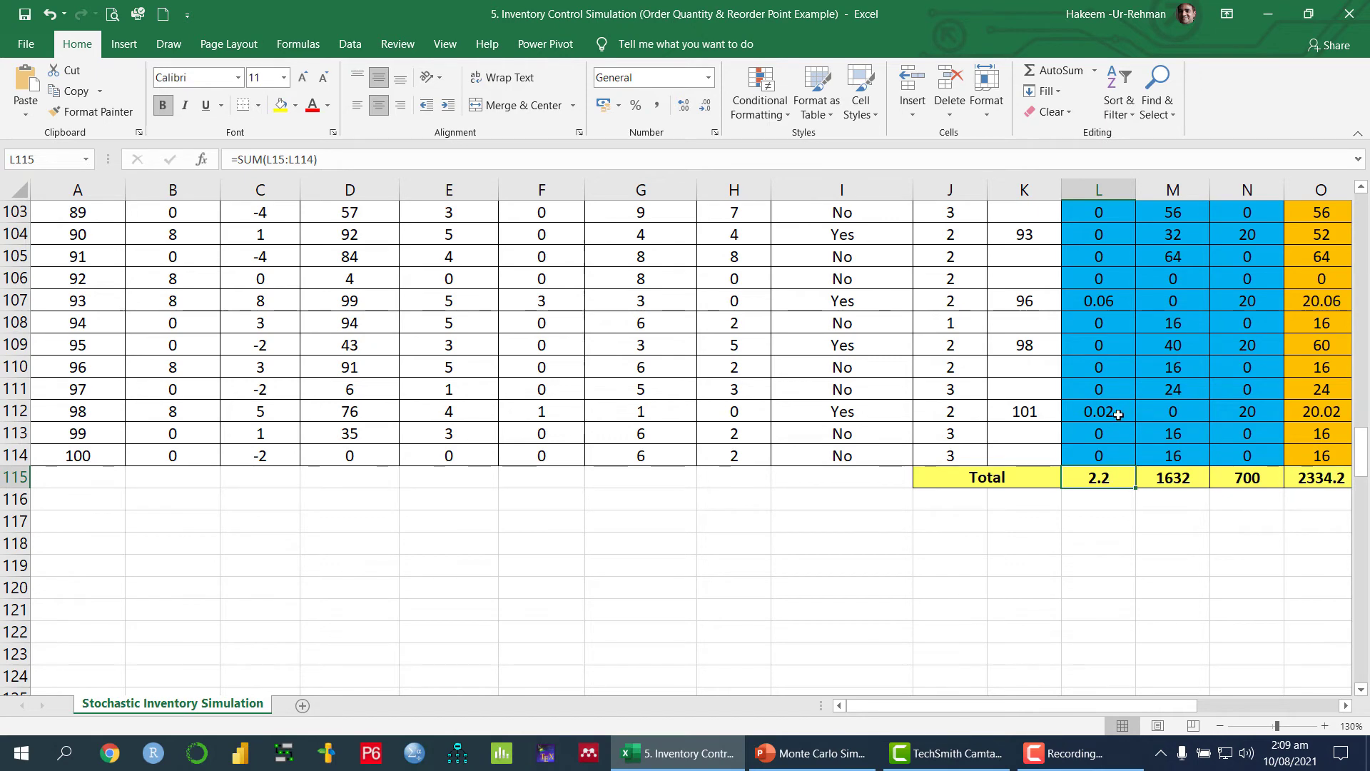
scroll(1118, 414, up, 6)
scroll(1119, 414, up, 20)
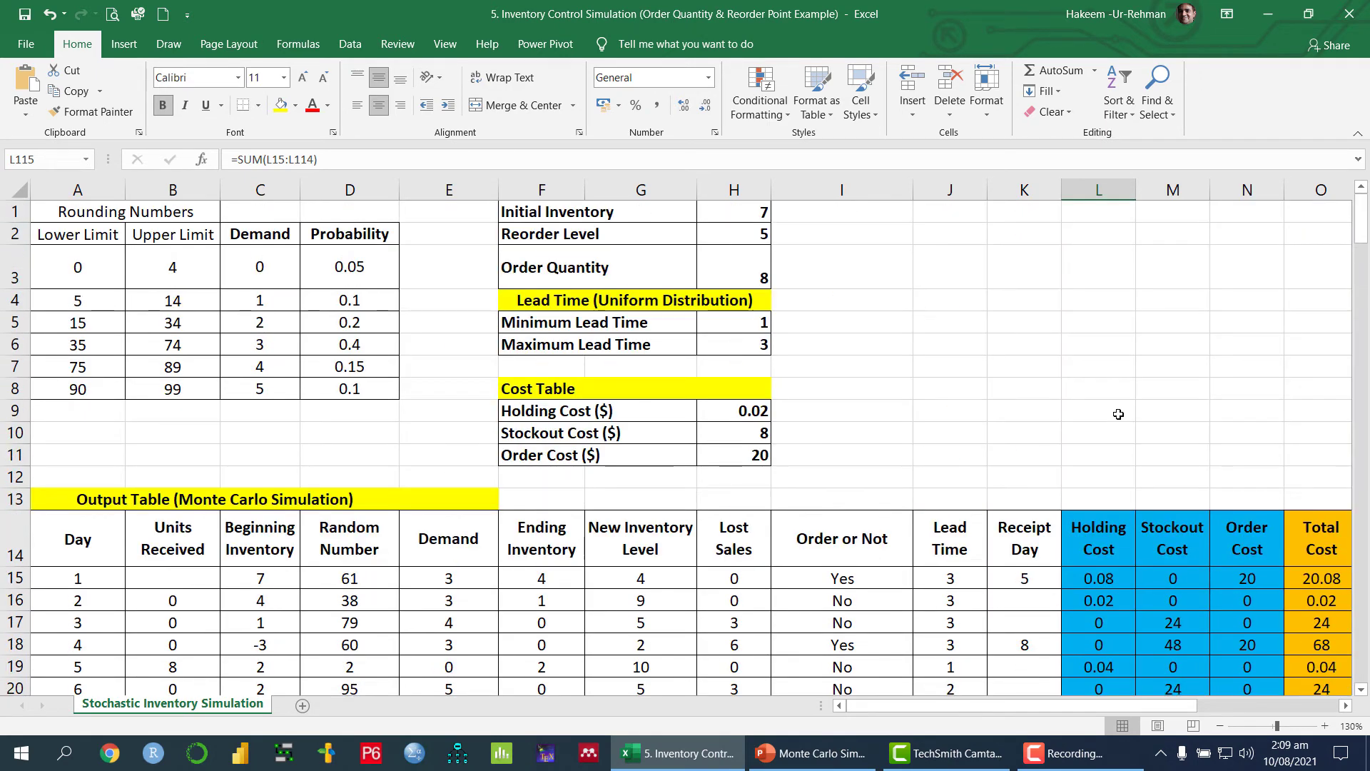
scroll(1118, 414, down, 6)
scroll(1118, 414, up, 5)
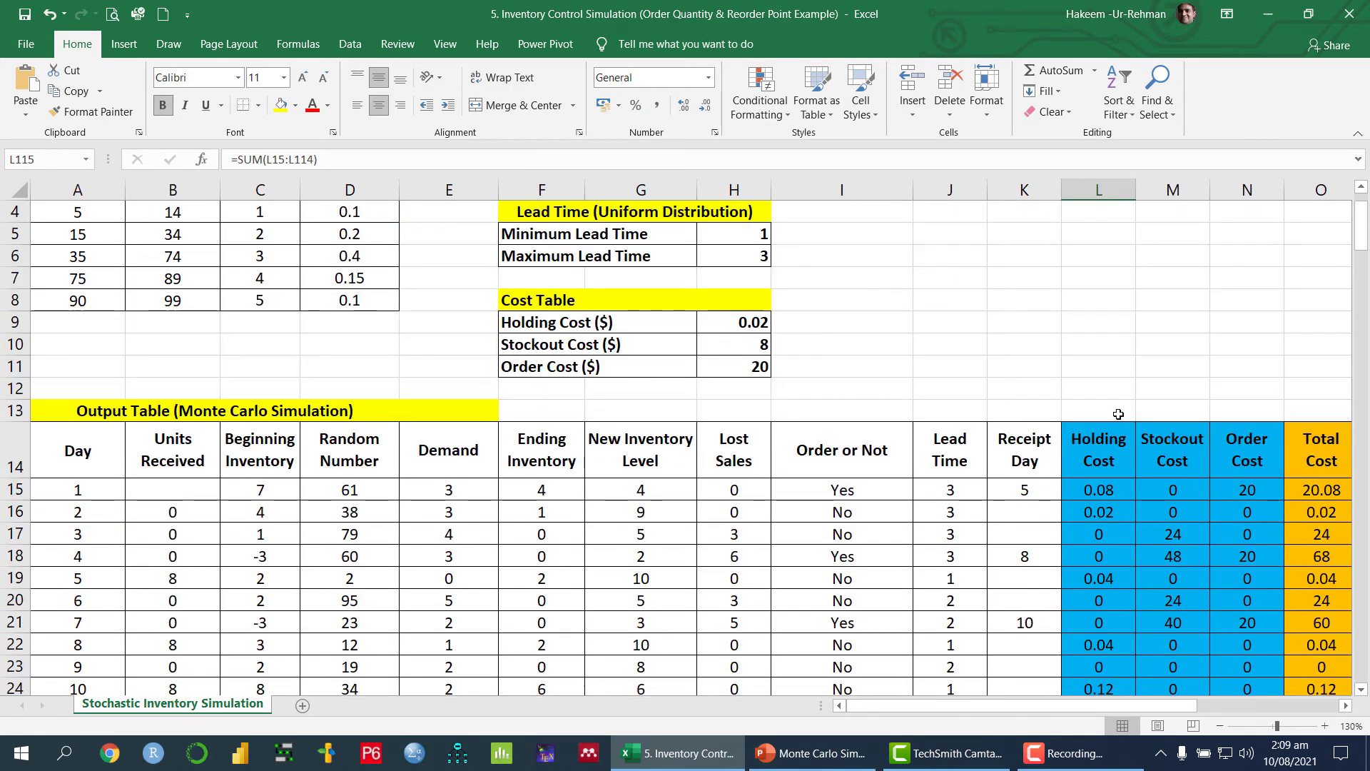
scroll(1119, 414, down, 20)
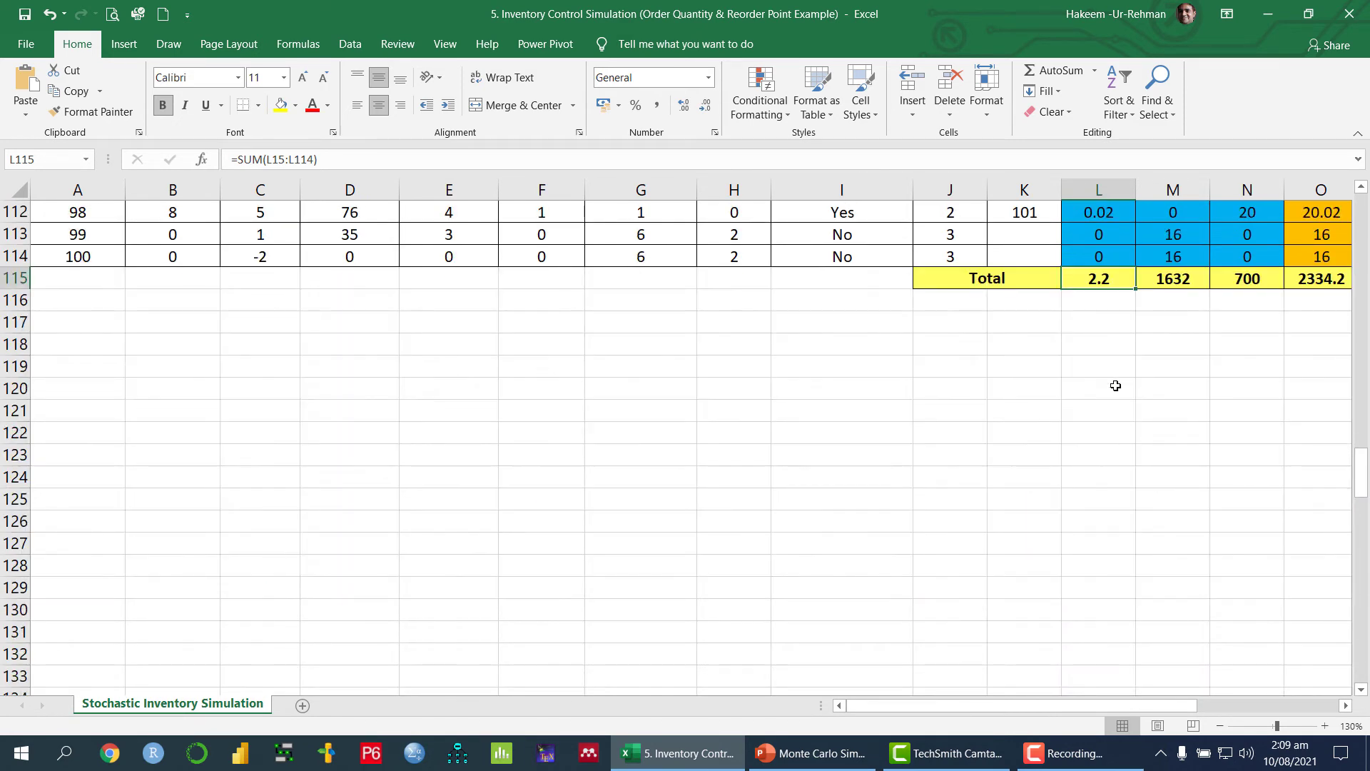
click(1177, 278)
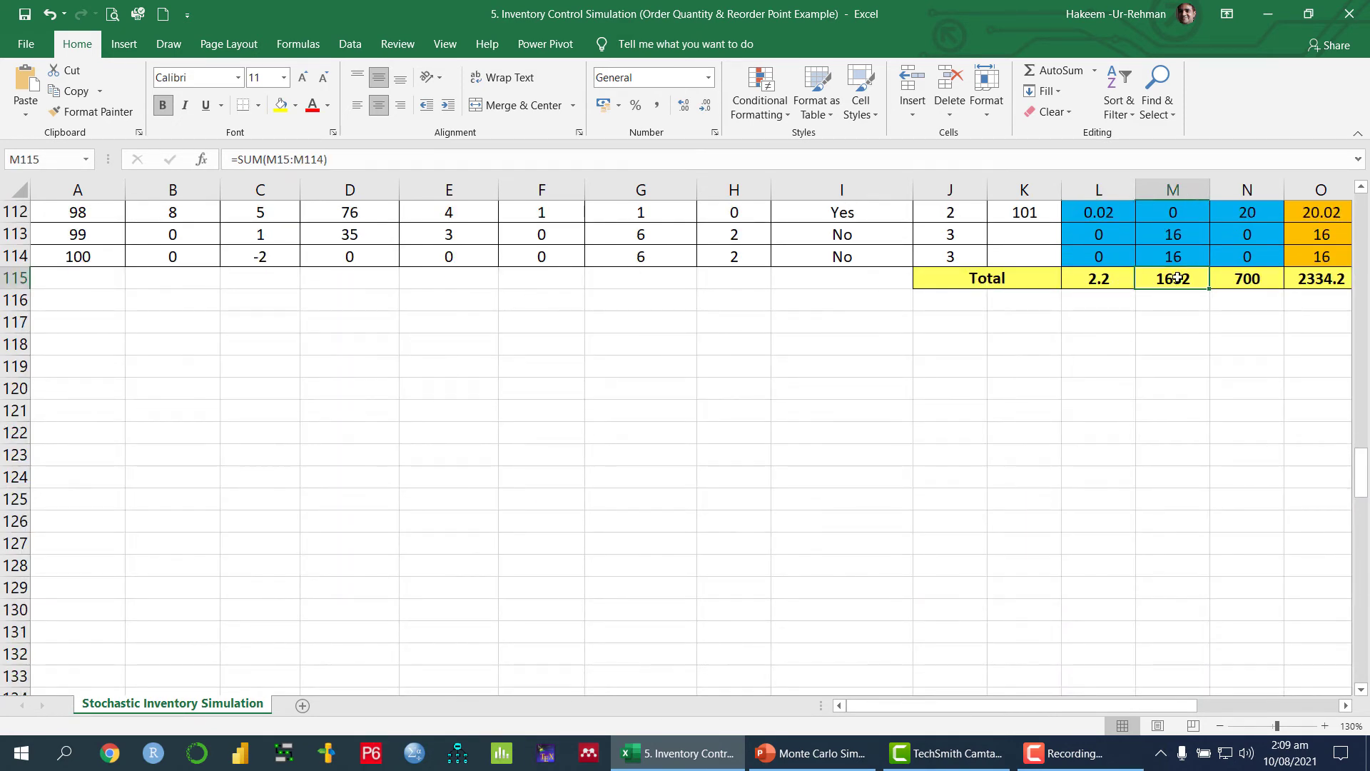
click(1241, 279)
click(1325, 278)
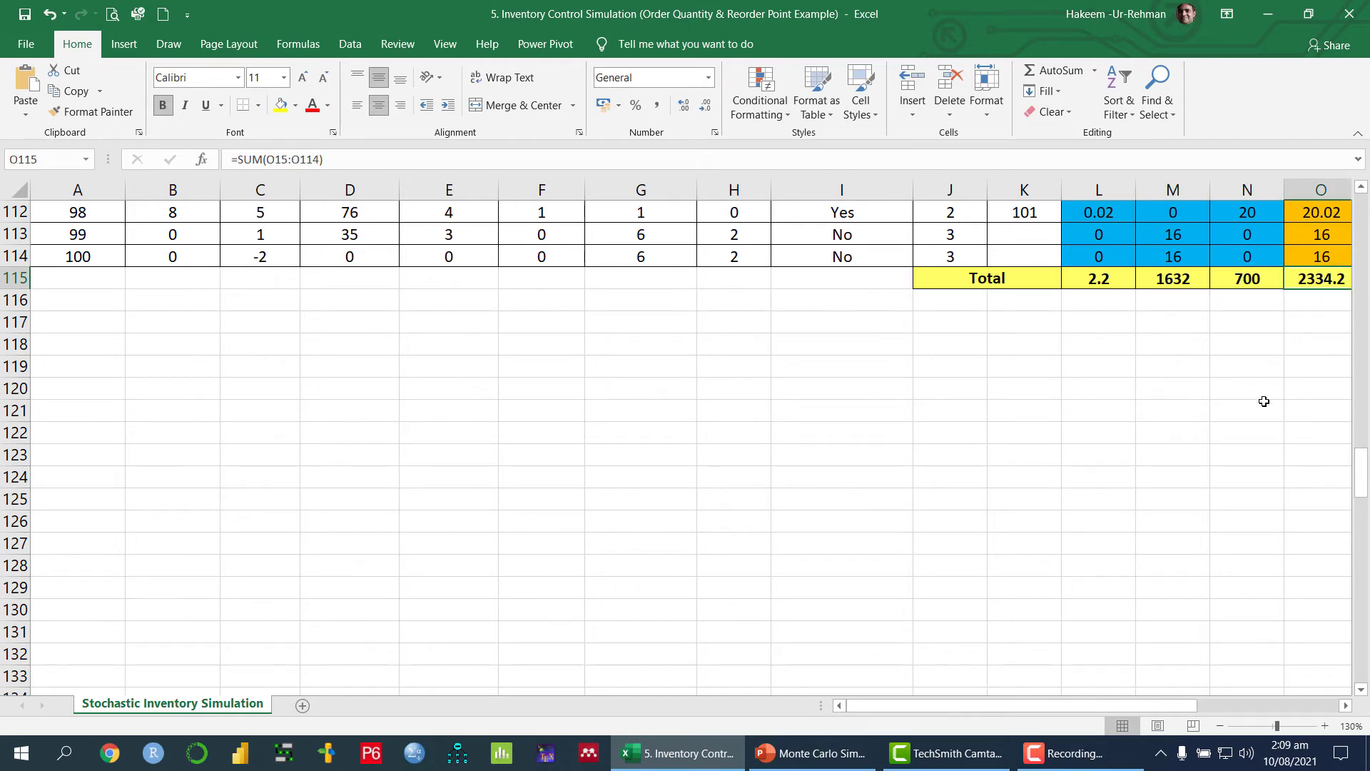
Examine the average Holding Cost formula and the experiment 1 Holding Cost reference in the Data Table beside the simulation
scroll(1262, 399, up, 20)
scroll(1262, 404, up, 7)
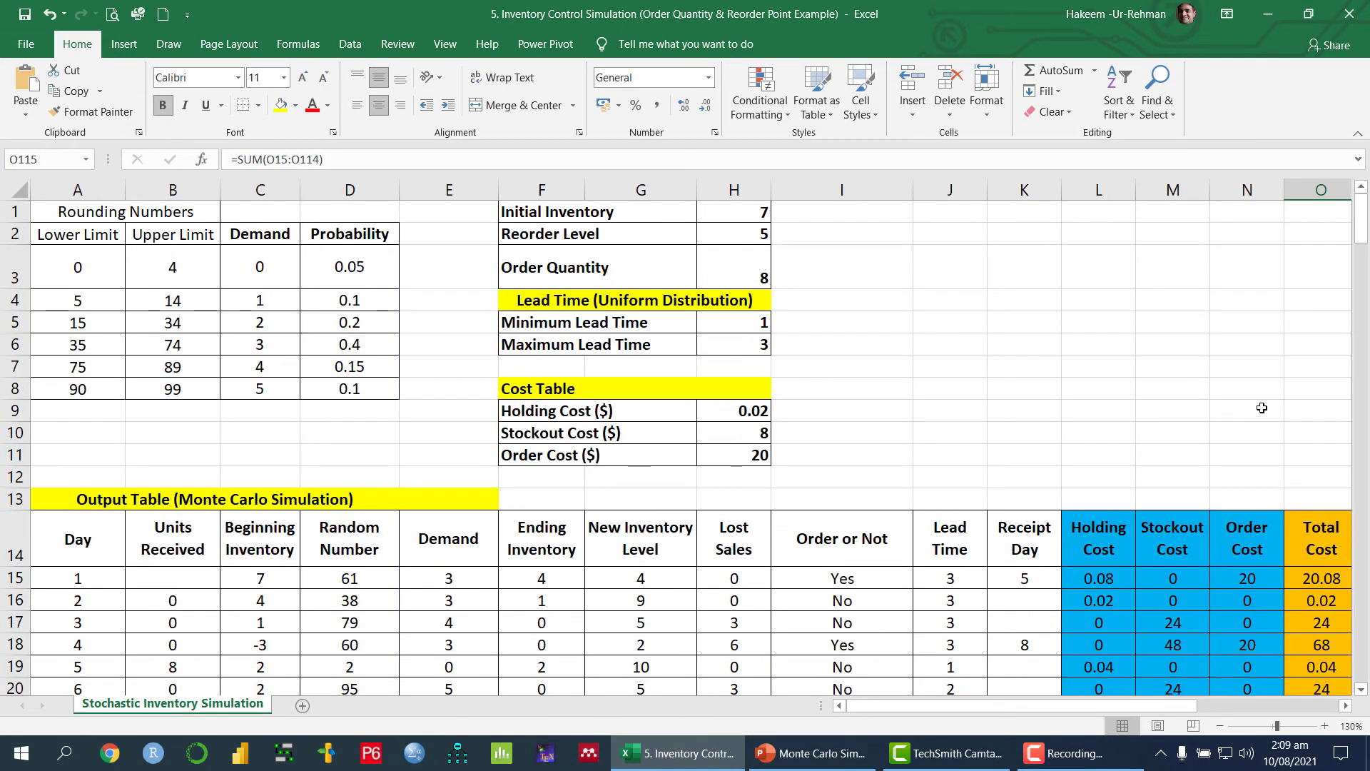
drag(1127, 706, 1281, 705)
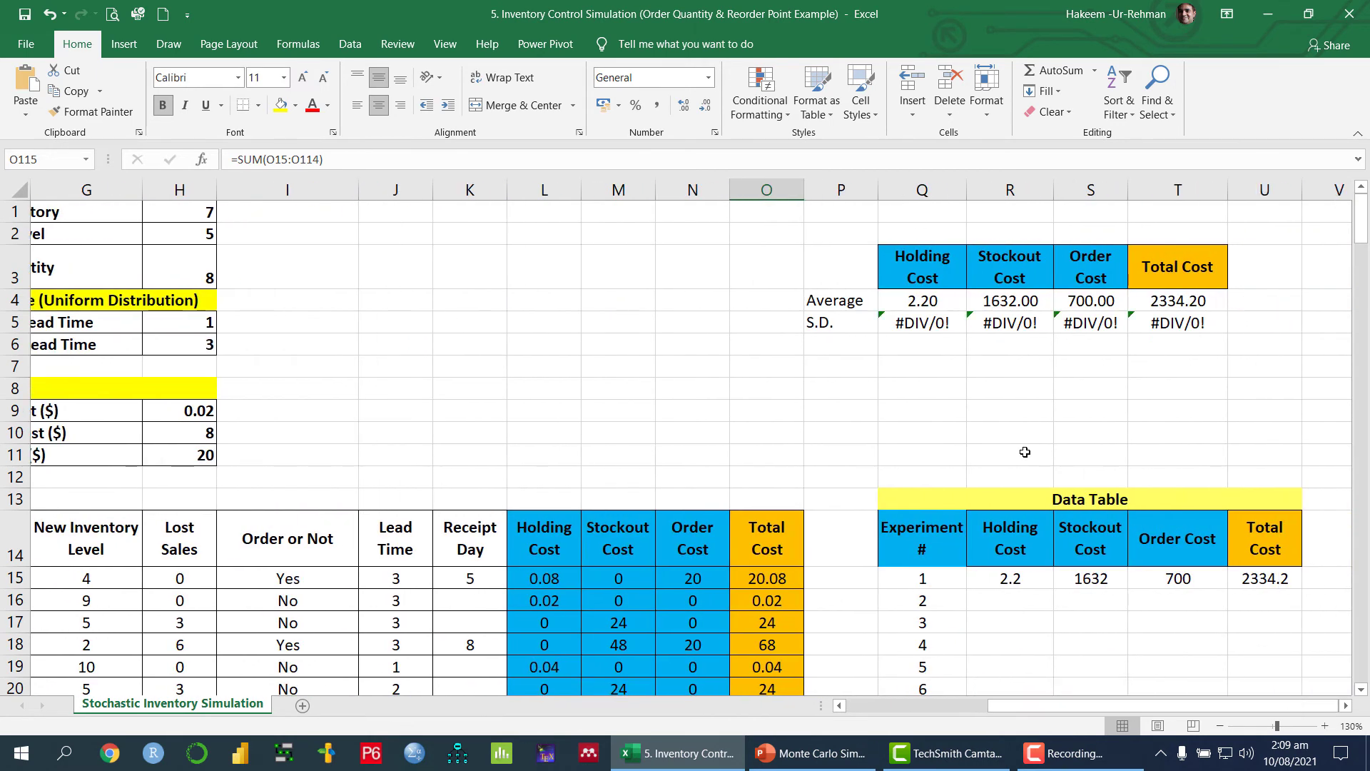
click(923, 299)
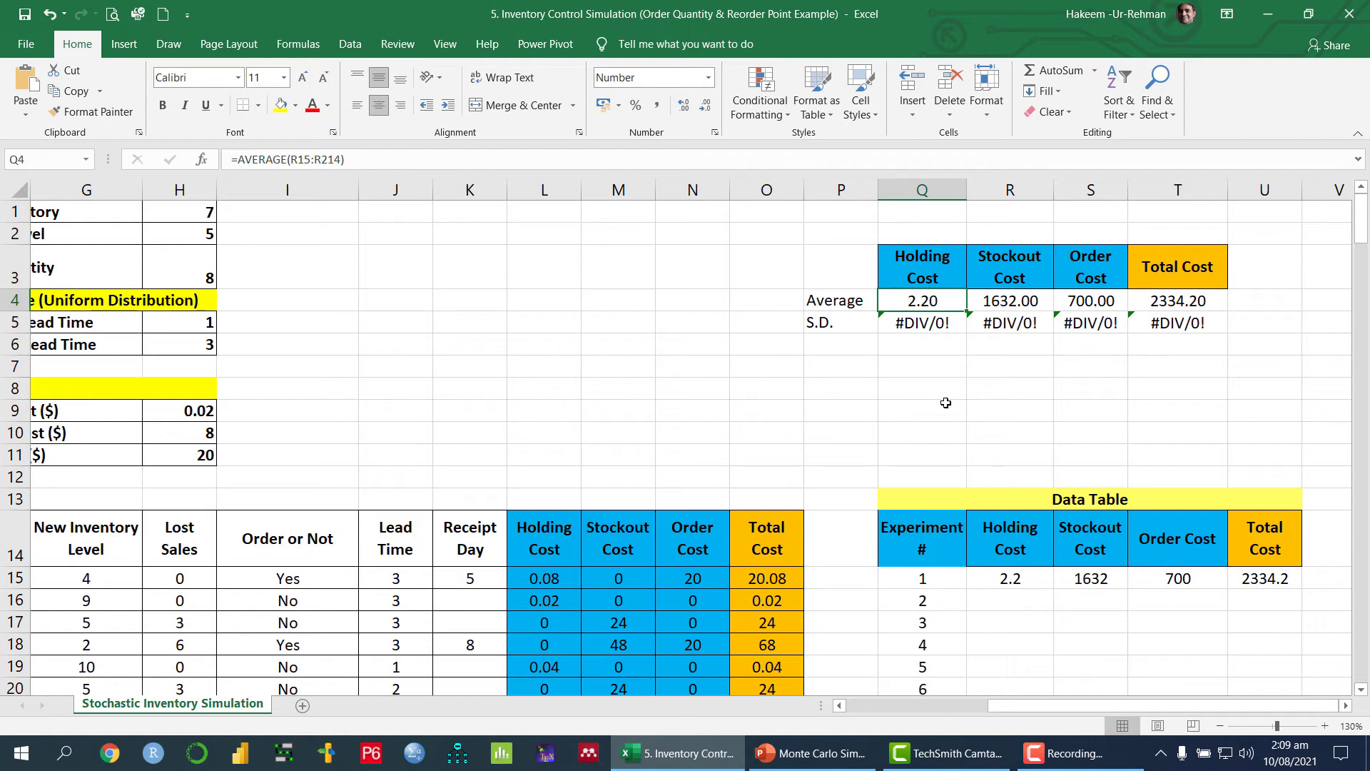
click(1016, 579)
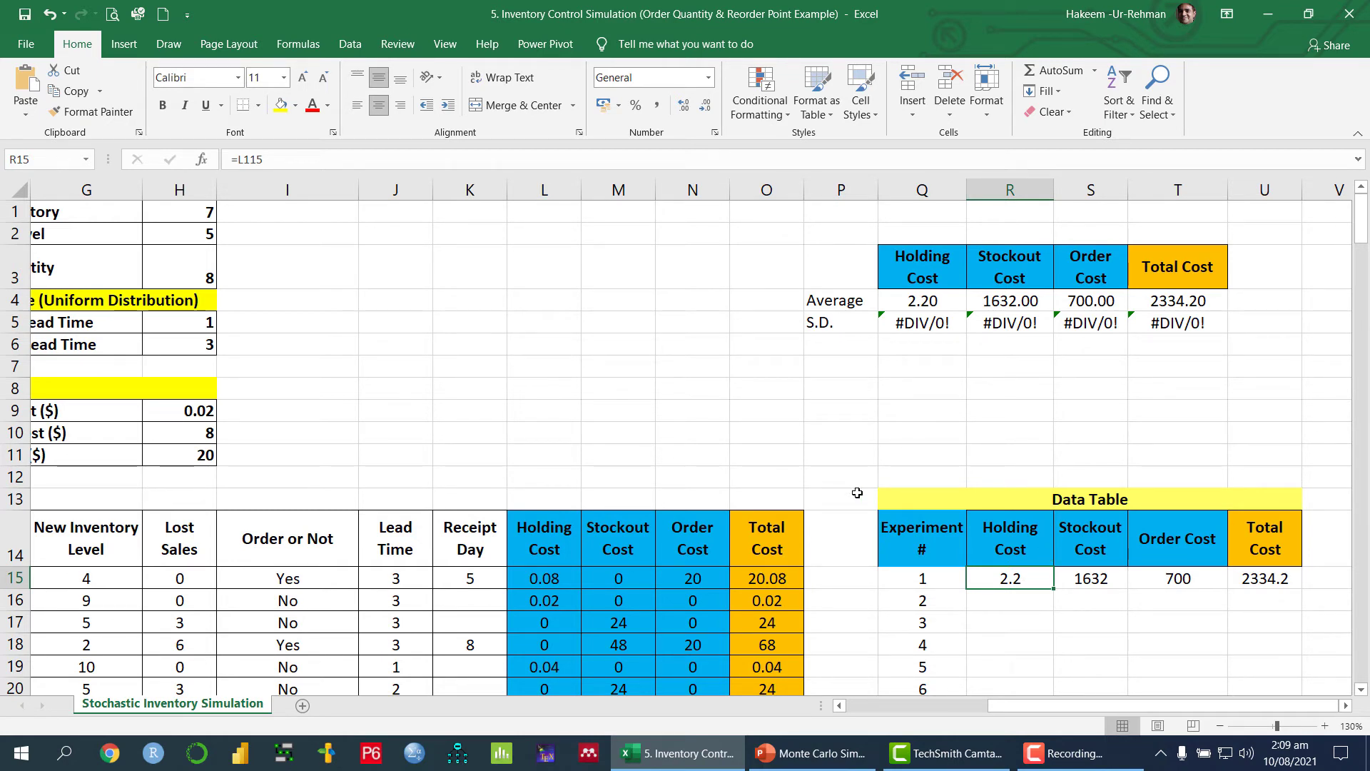
click(1078, 503)
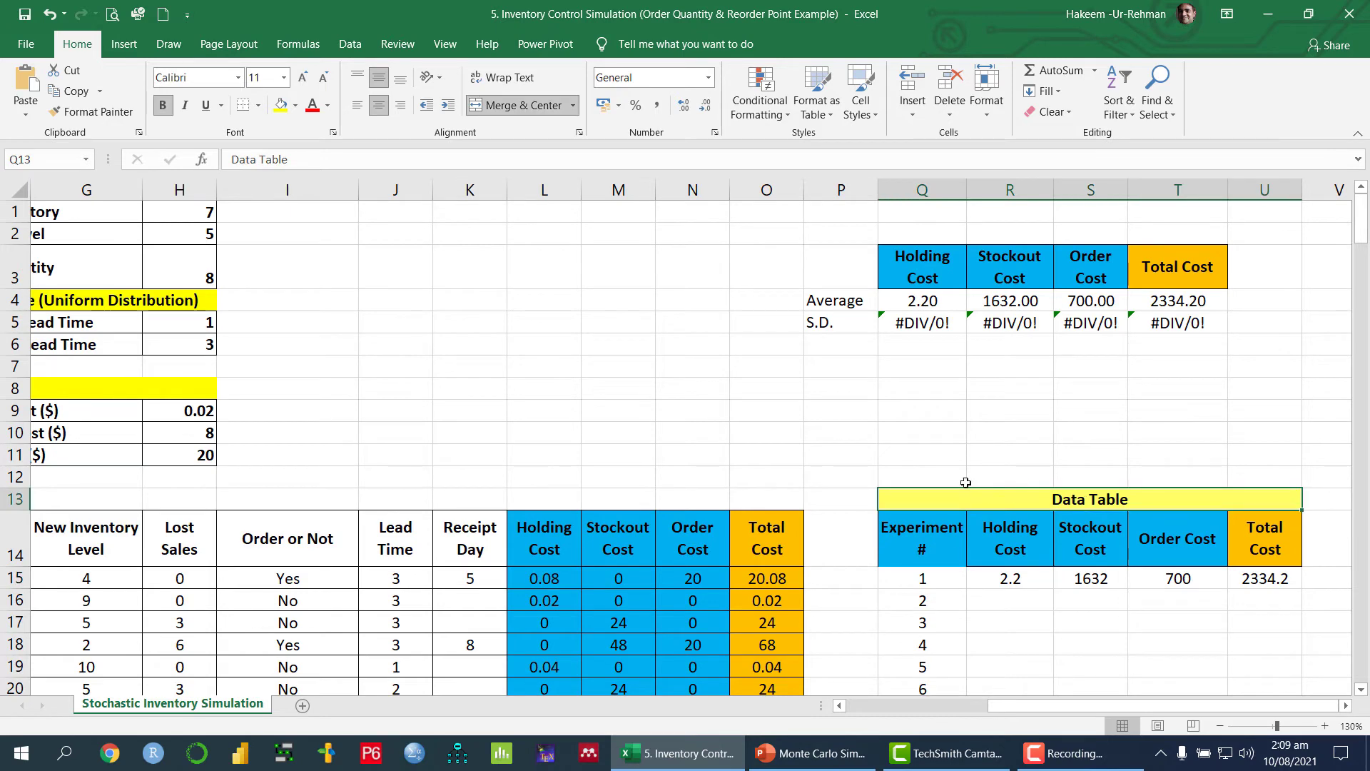
Examine the Data Table's experiment numbering down to its end and the simulation's Total row for all four costs
click(932, 462)
scroll(839, 500, down, 20)
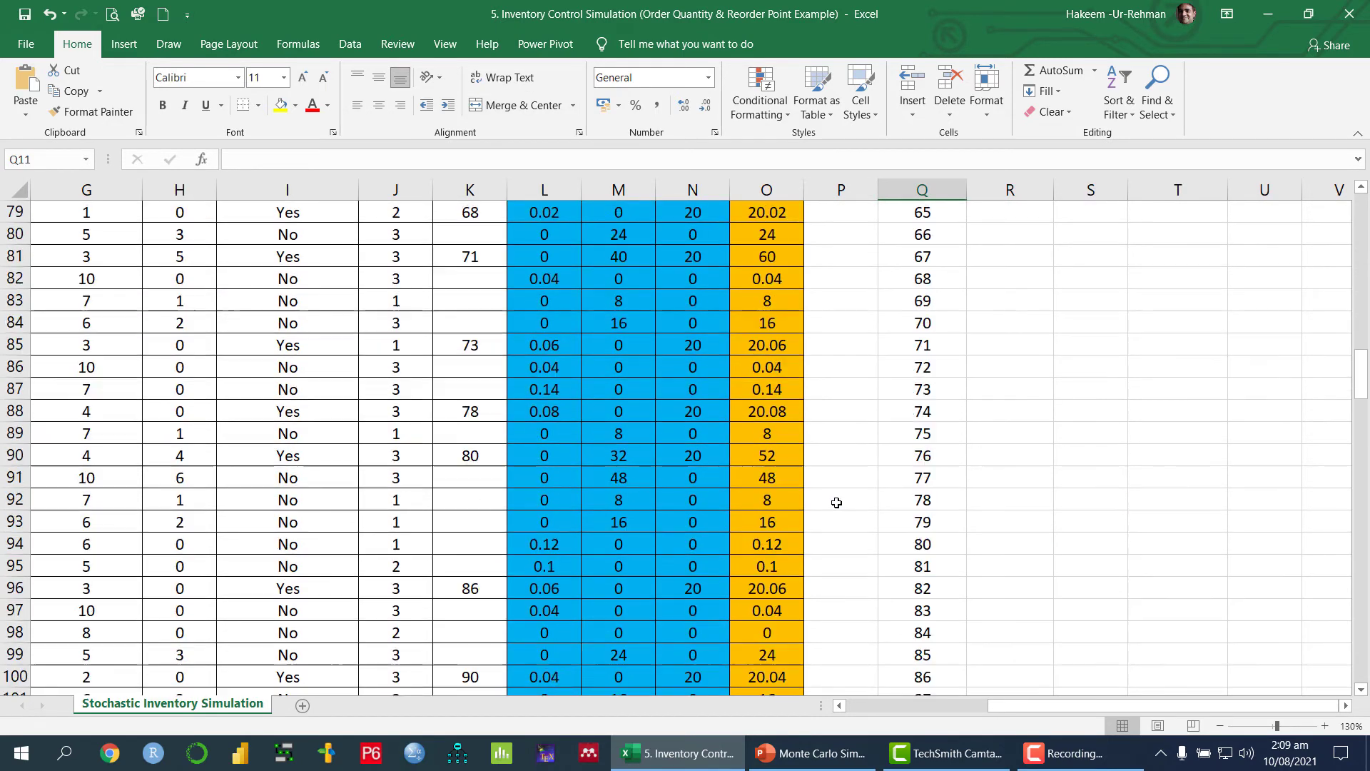
scroll(837, 502, down, 9)
scroll(836, 498, up, 9)
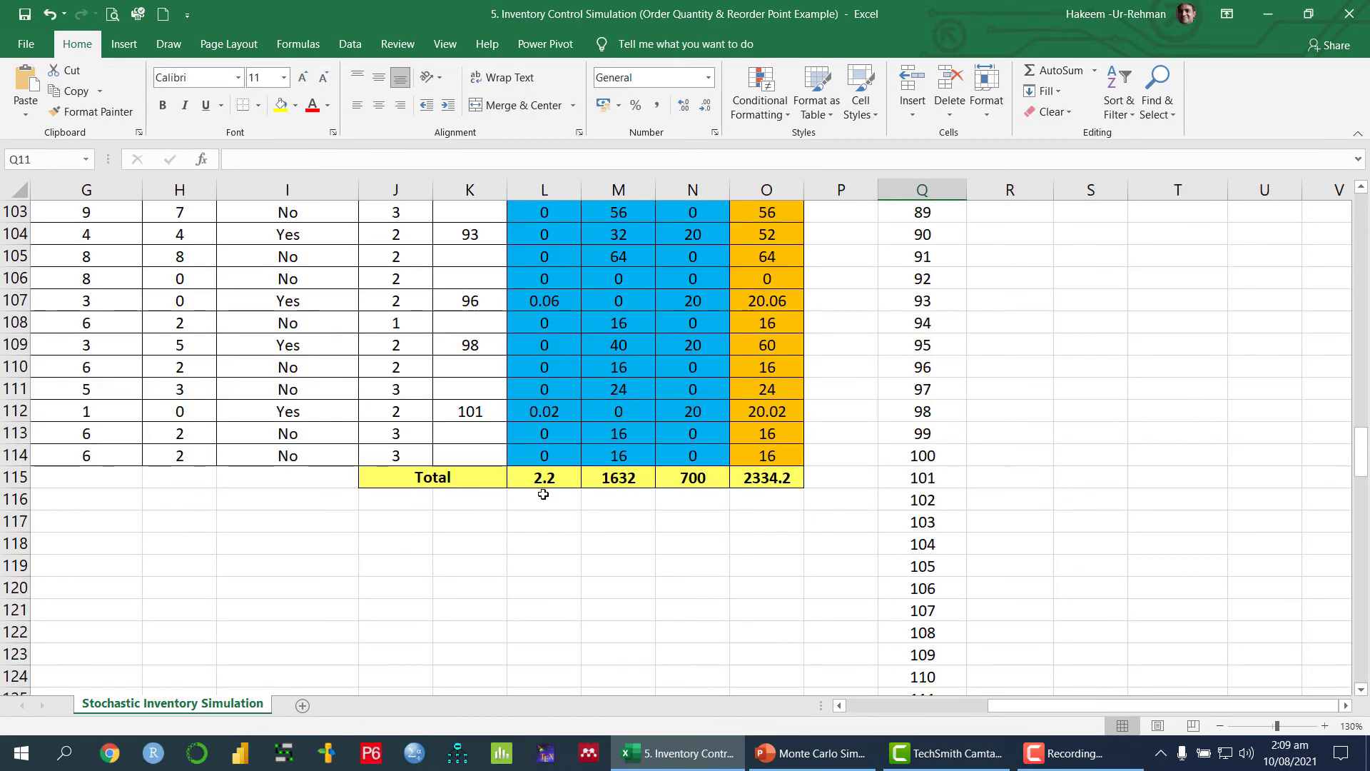
click(546, 477)
drag(545, 477, 766, 478)
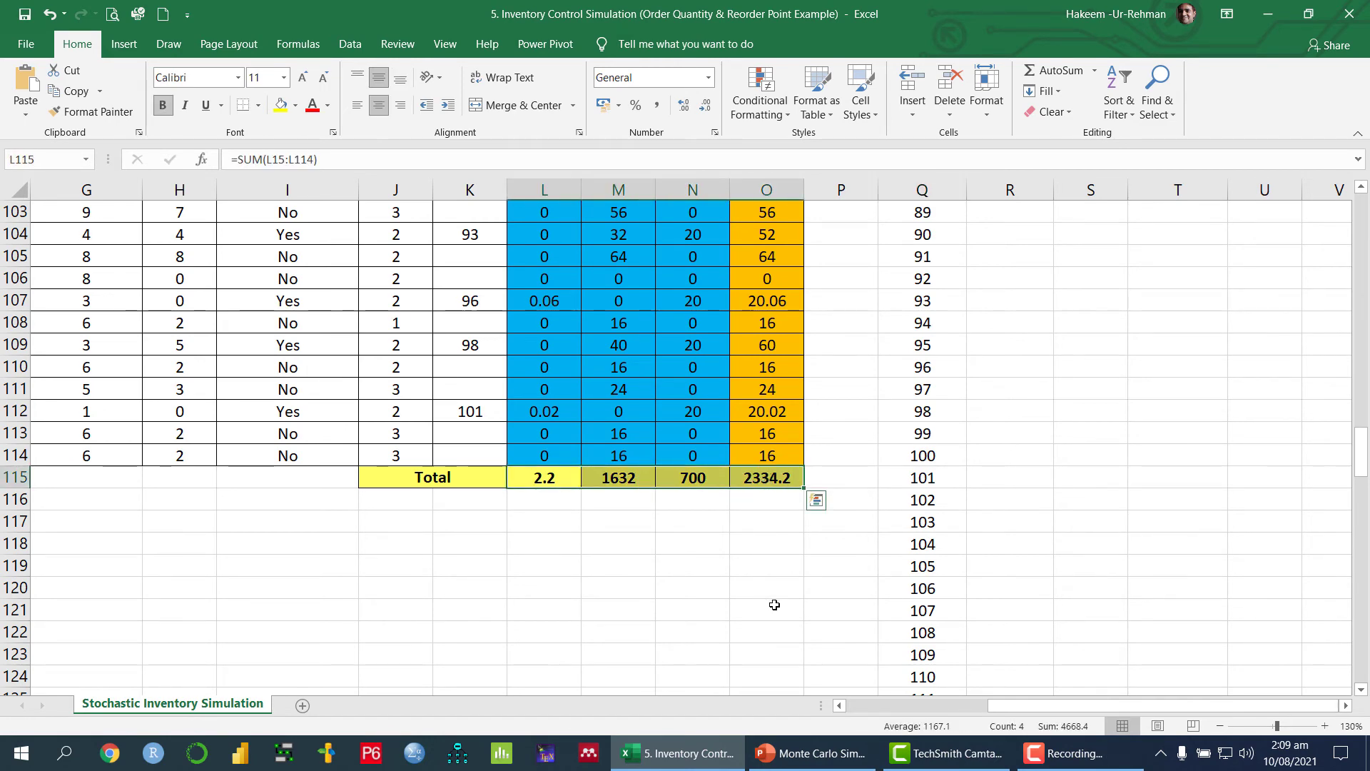
scroll(1190, 506, up, 7)
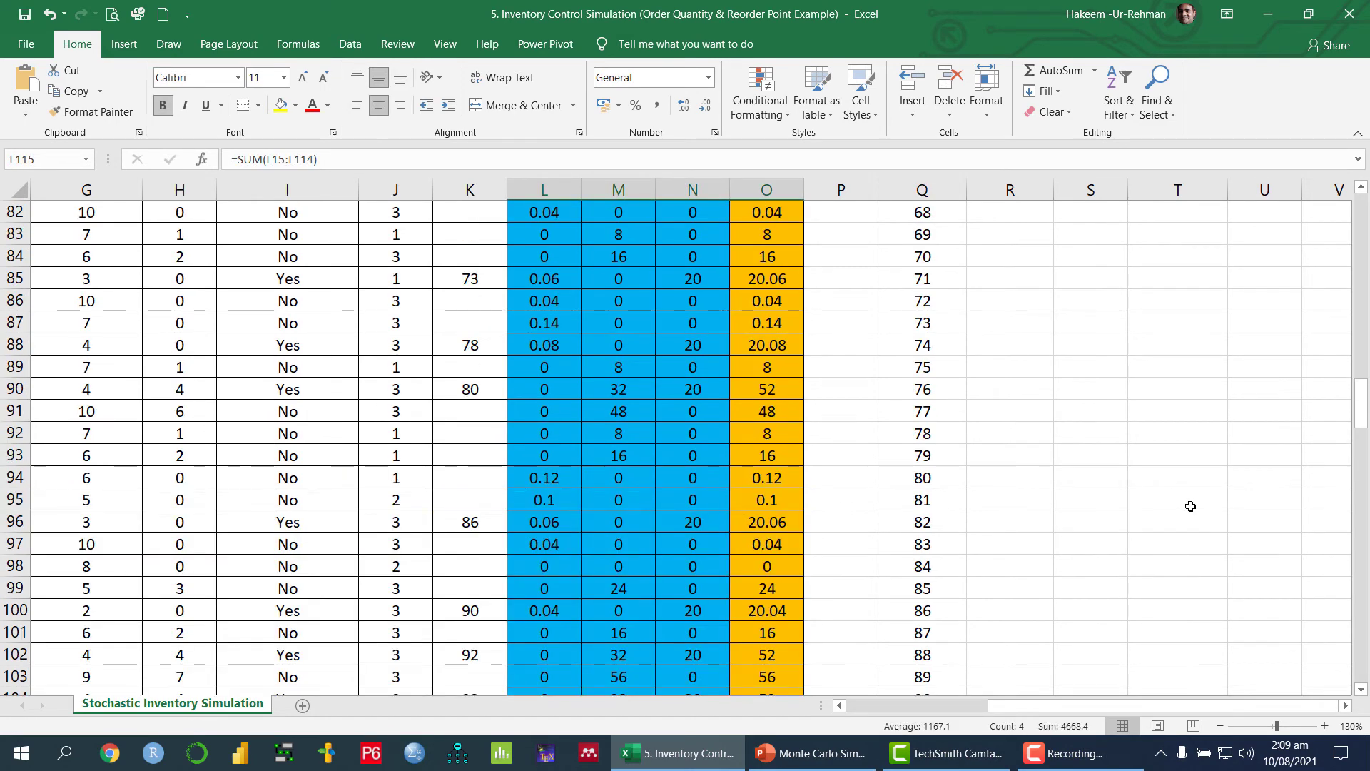
mouse_move(1363, 436)
mouse_down()
mouse_move(1368, 710)
mouse_move(1366, 433)
mouse_up()
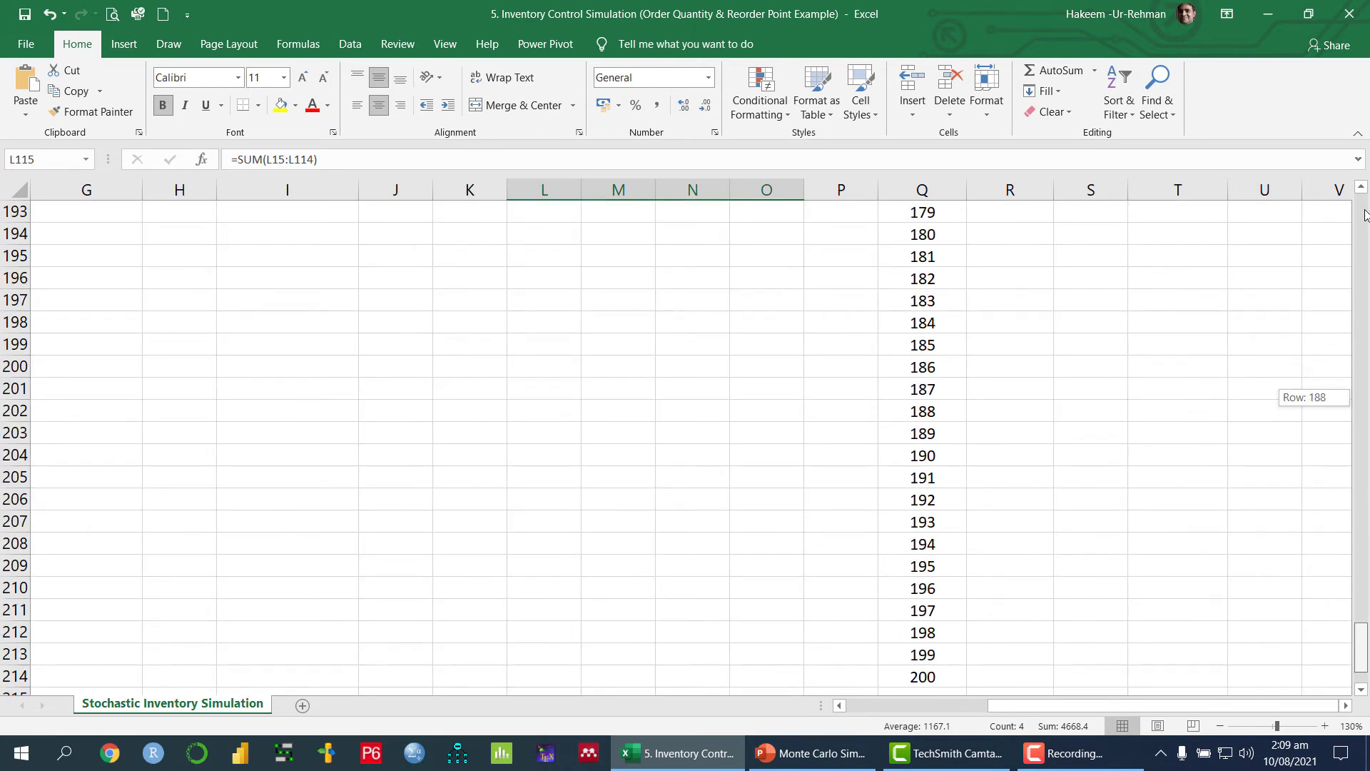
drag(1366, 214, 1365, 207)
click(1023, 386)
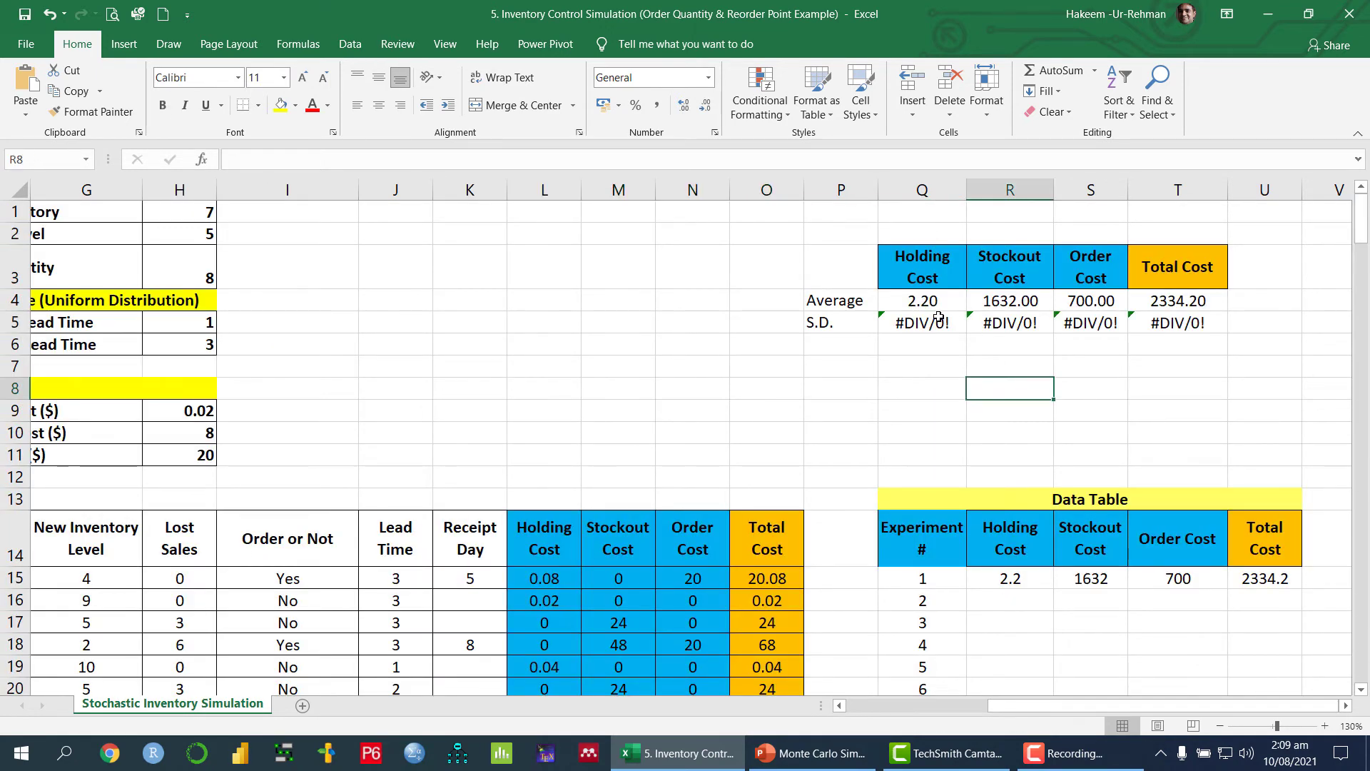
Check the AVERAGE formulas for the four costs, plus the Data Table's column headings and experiment 1 entries
click(917, 301)
click(1011, 301)
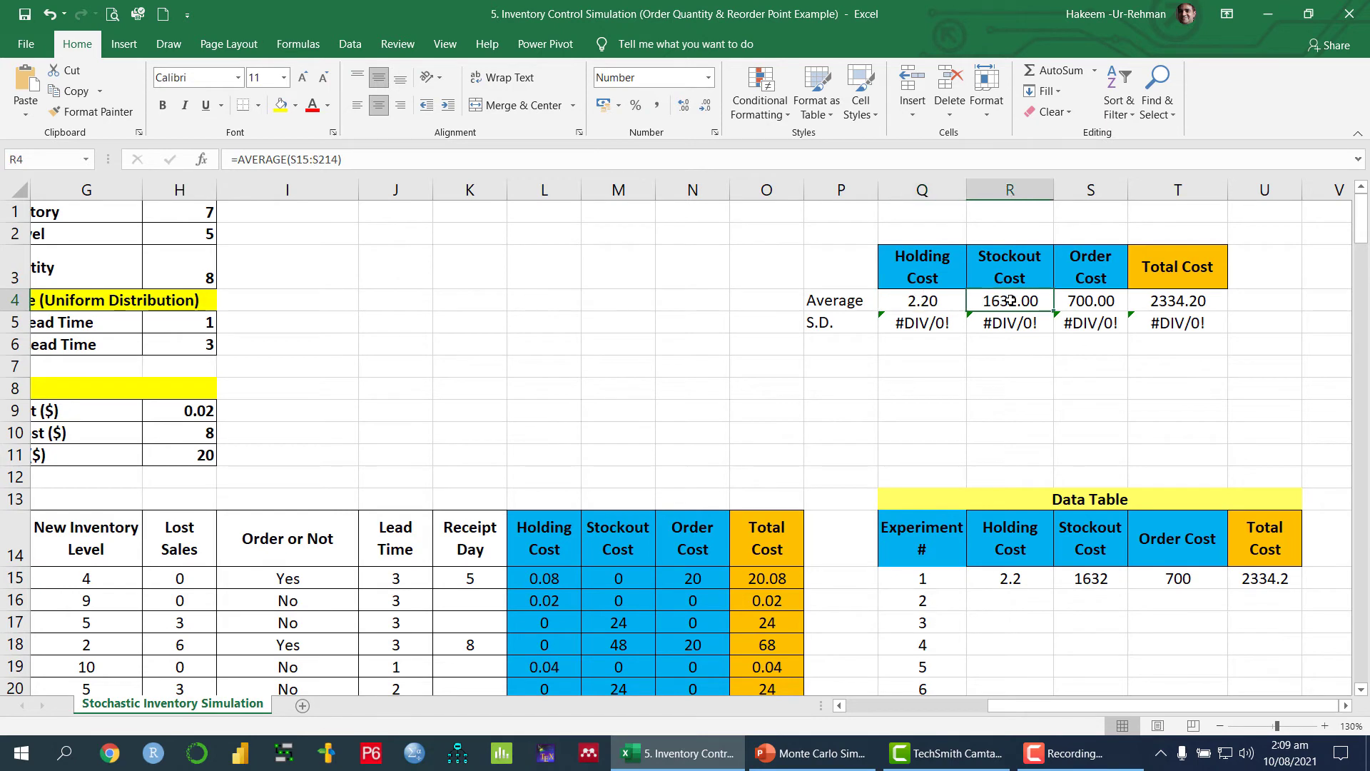
click(1097, 300)
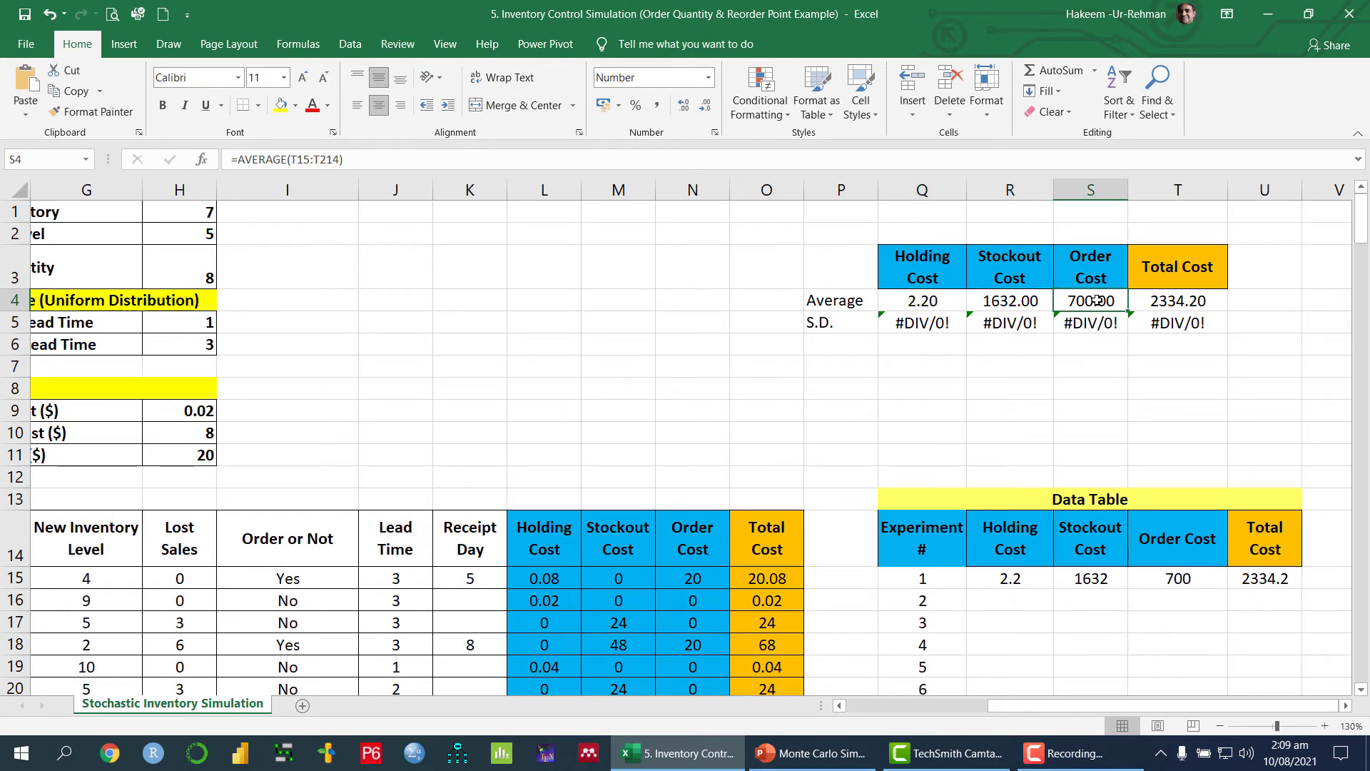
click(1185, 301)
scroll(1191, 484, down, 1)
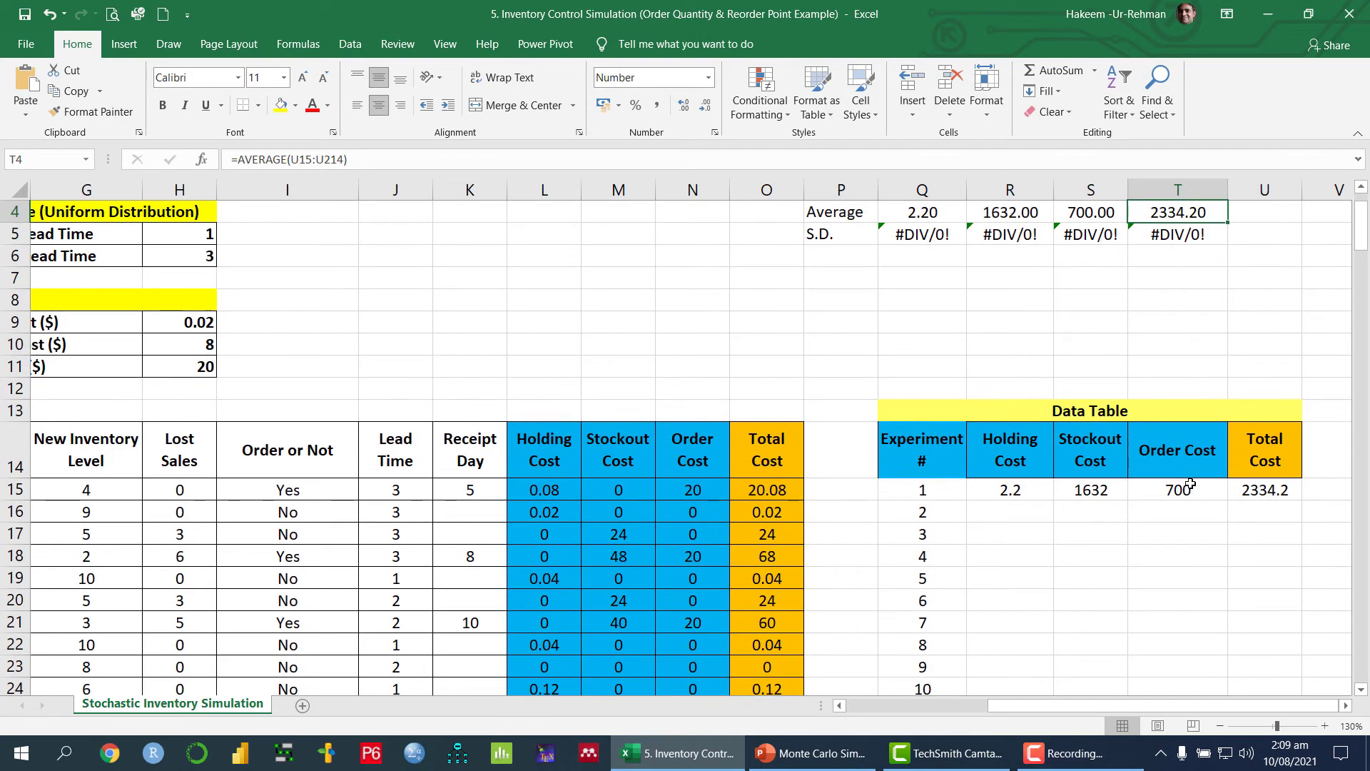
click(1018, 491)
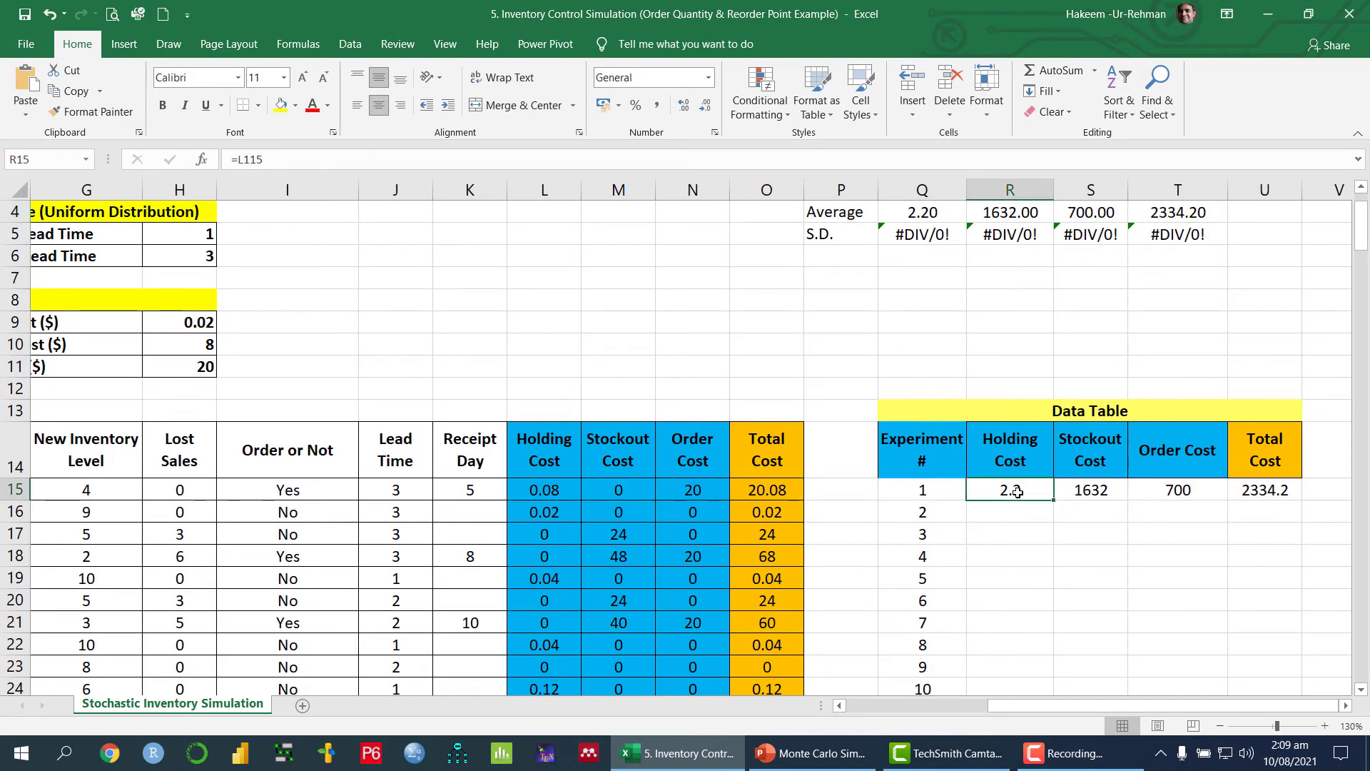
click(928, 450)
click(1006, 453)
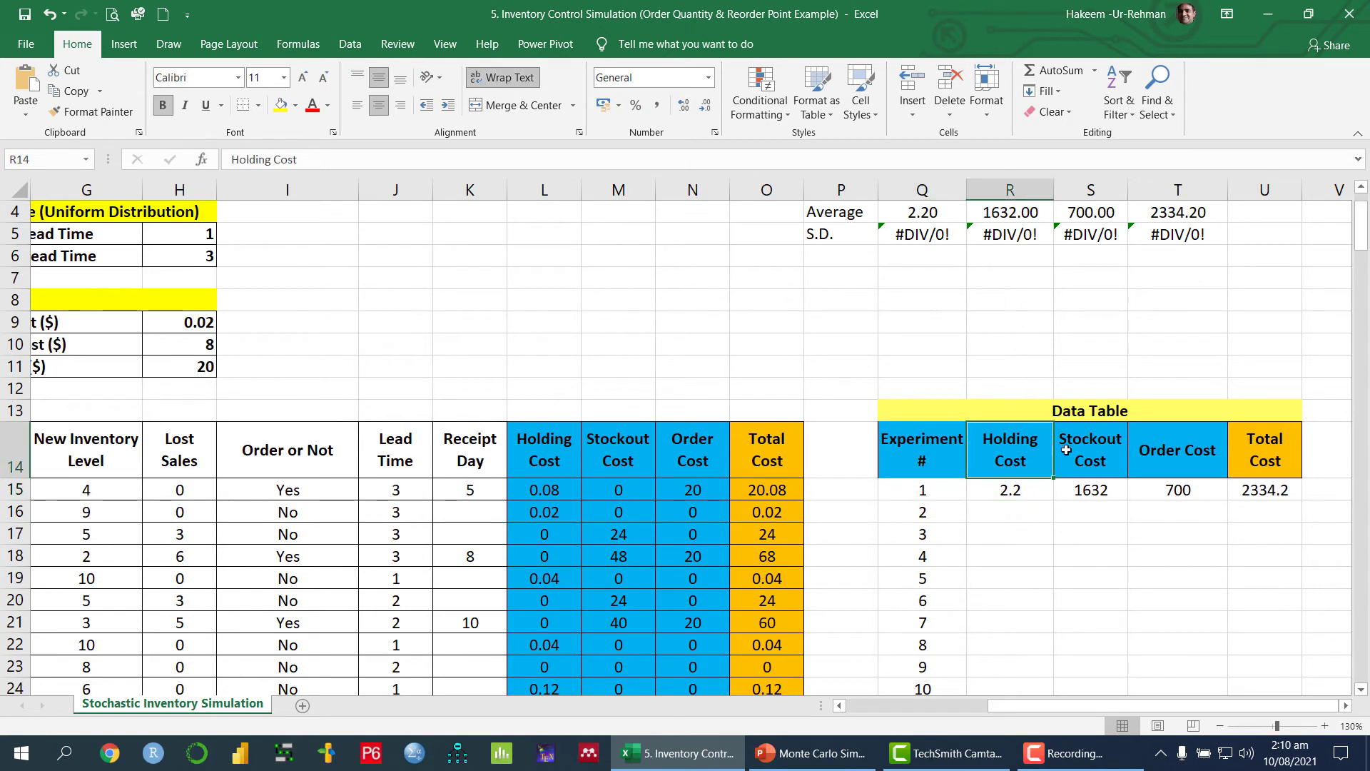
click(1102, 449)
click(1189, 449)
click(1254, 452)
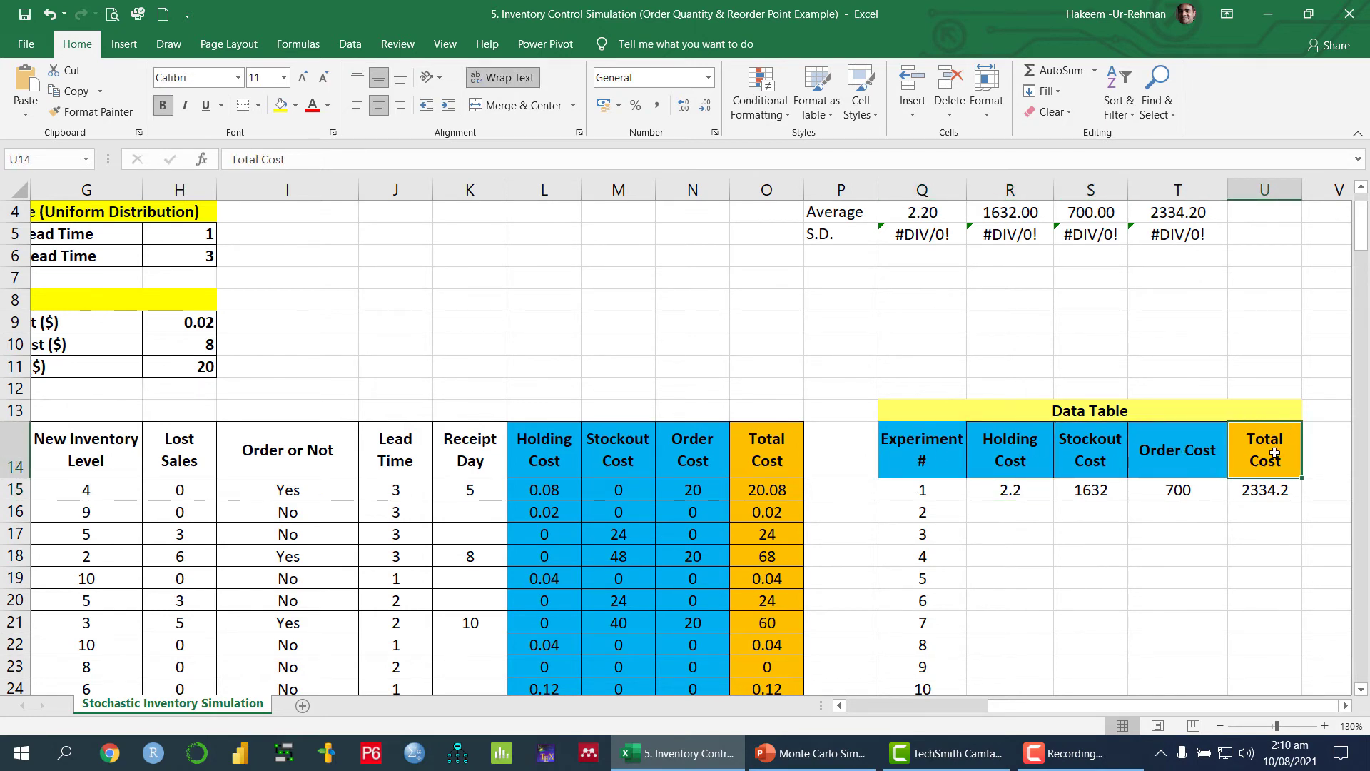
click(921, 491)
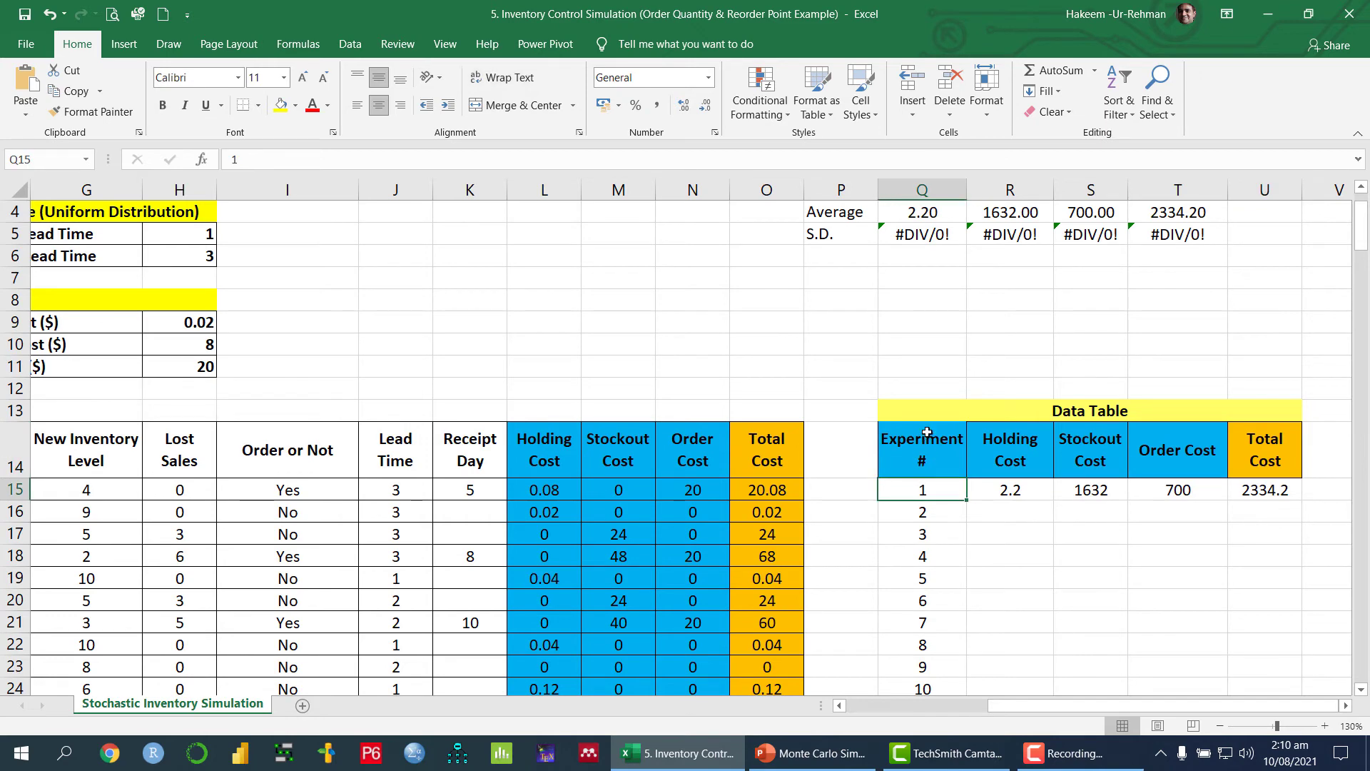
Re-enter experiment 1's Holding Cost in R15 as a reference to the simulation's Holding Cost total, =L115
mouse_move(1361, 238)
mouse_down()
mouse_move(1358, 687)
mouse_move(1361, 228)
mouse_up()
click(1012, 578)
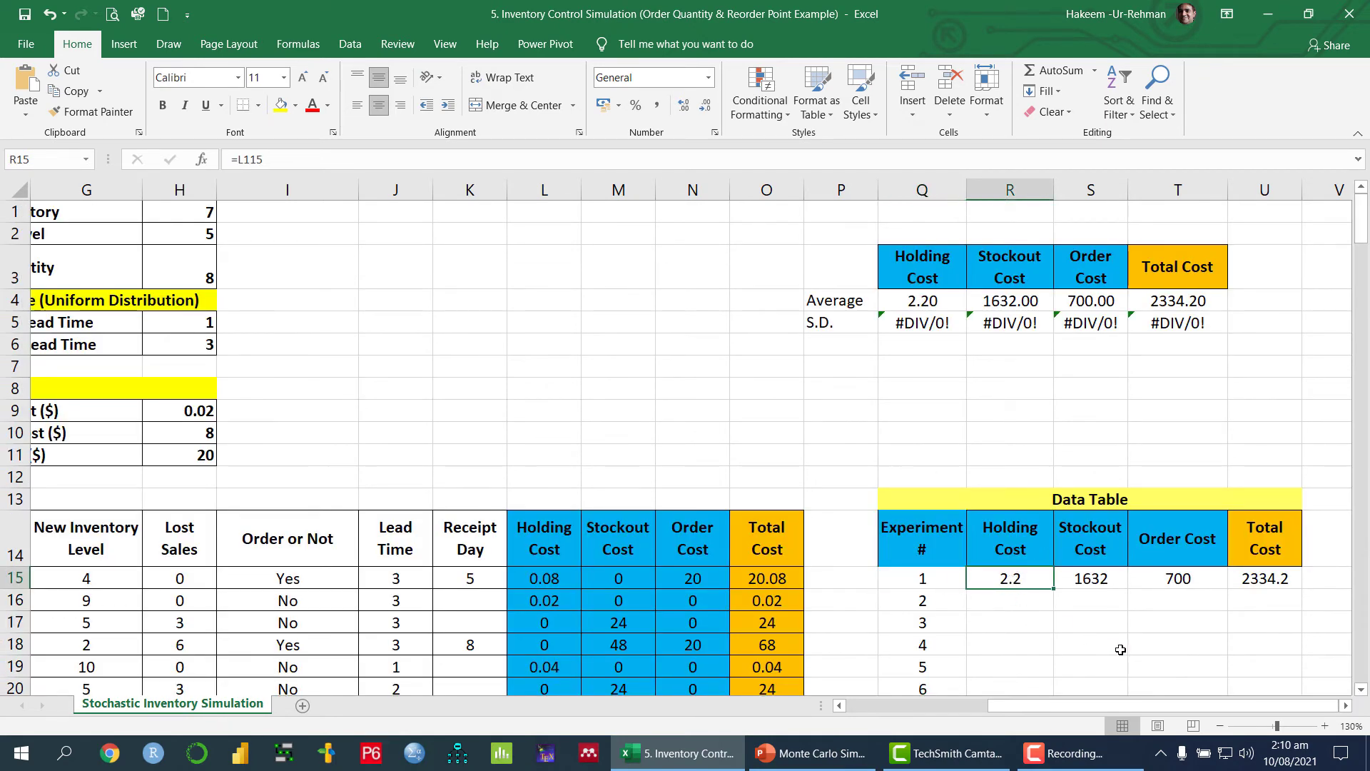
text(=)
scroll(1076, 642, down, 20)
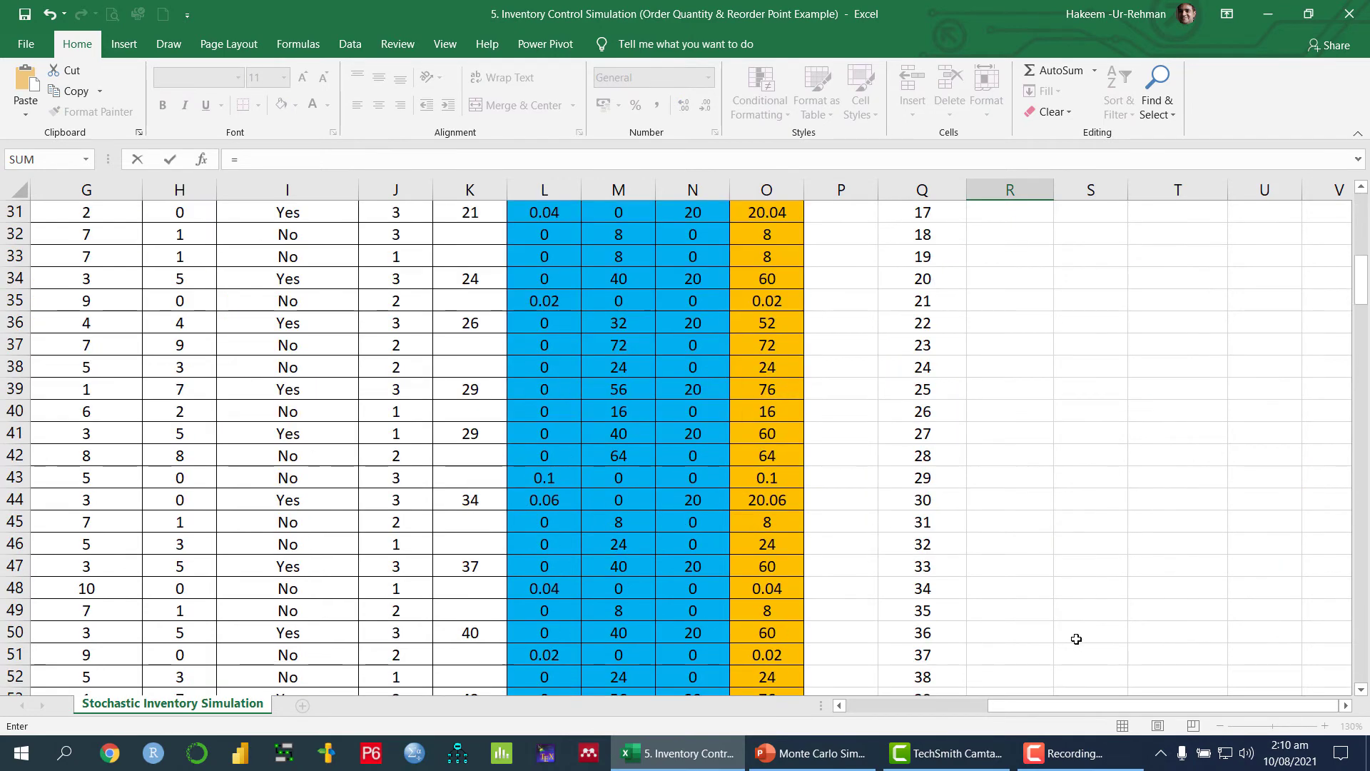
click(552, 544)
key(Return)
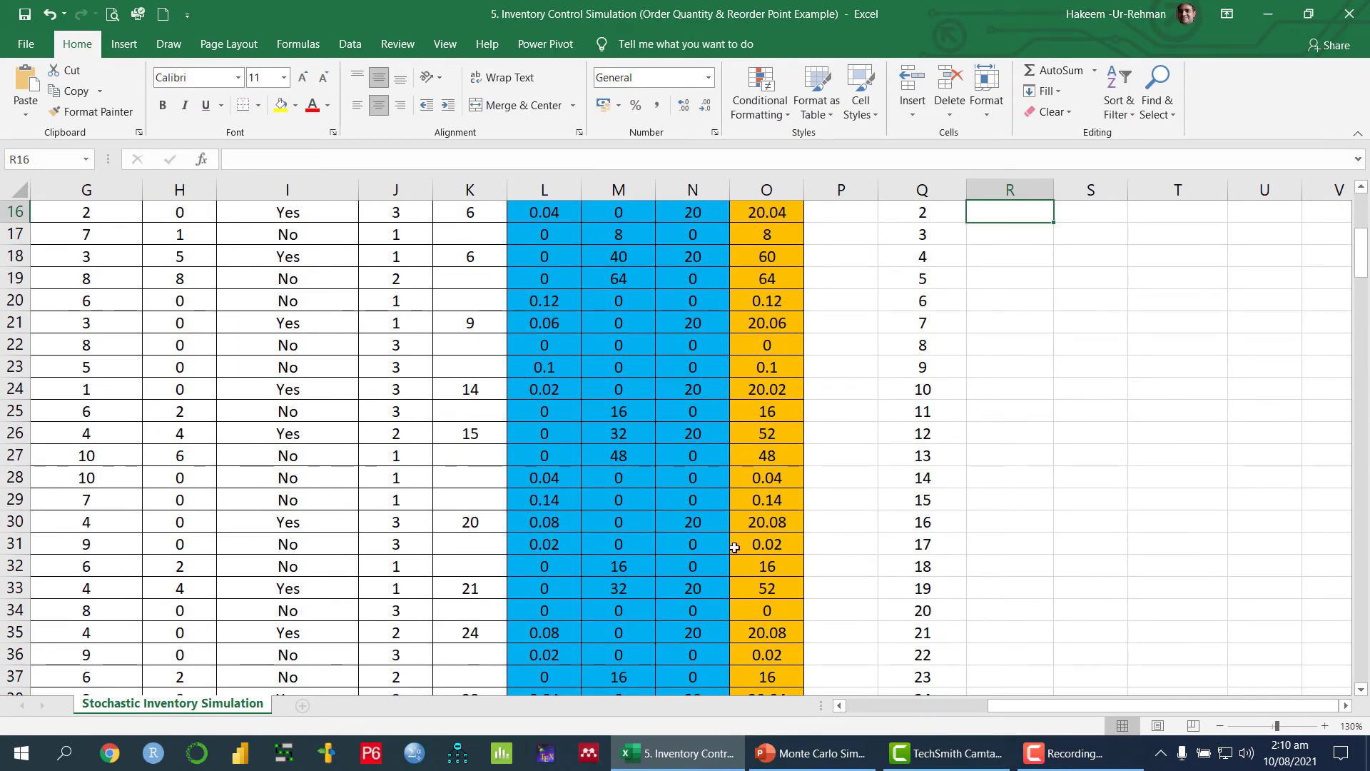
Fill the experiment 1 Holding Cost reference across to Stockout Cost, Order Cost and Total Cost in R15:U15
scroll(721, 547, up, 4)
click(1034, 495)
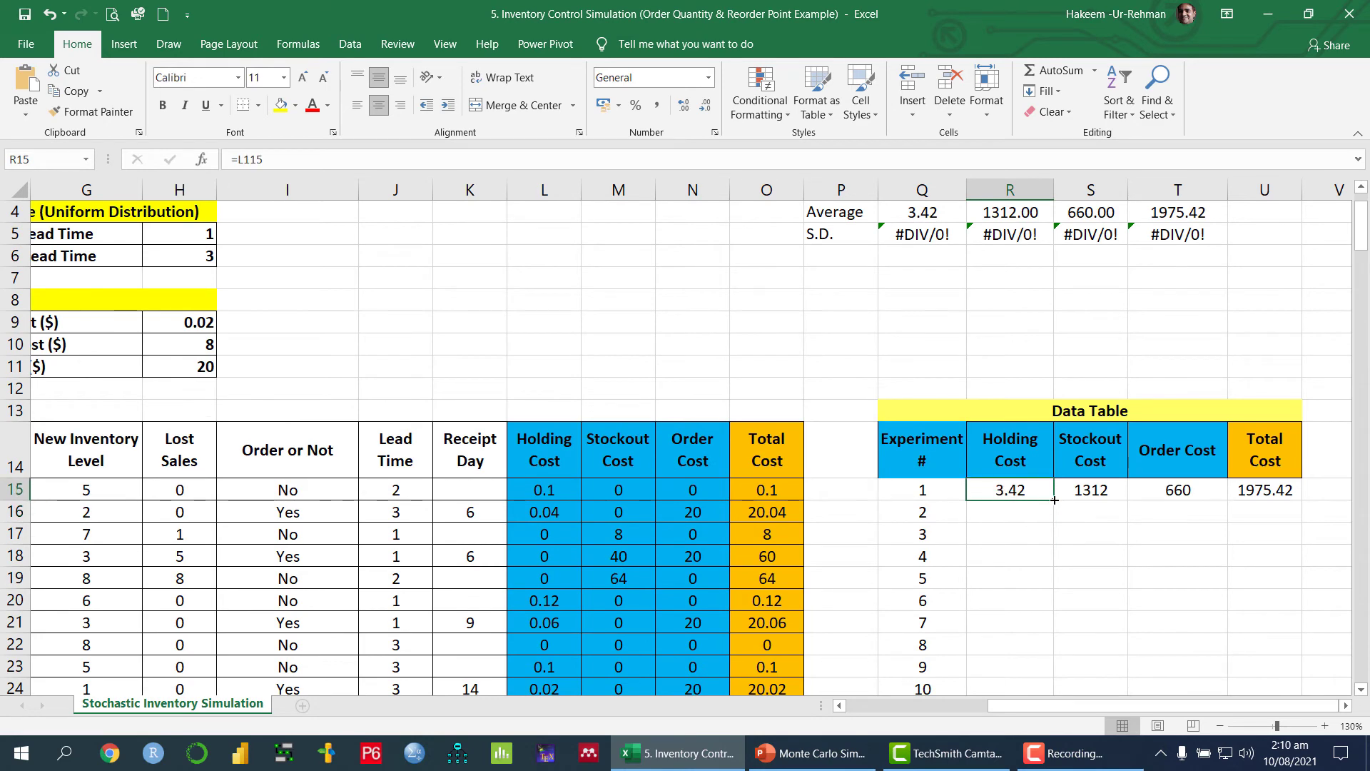
drag(1057, 501, 1260, 501)
scroll(657, 542, down, 20)
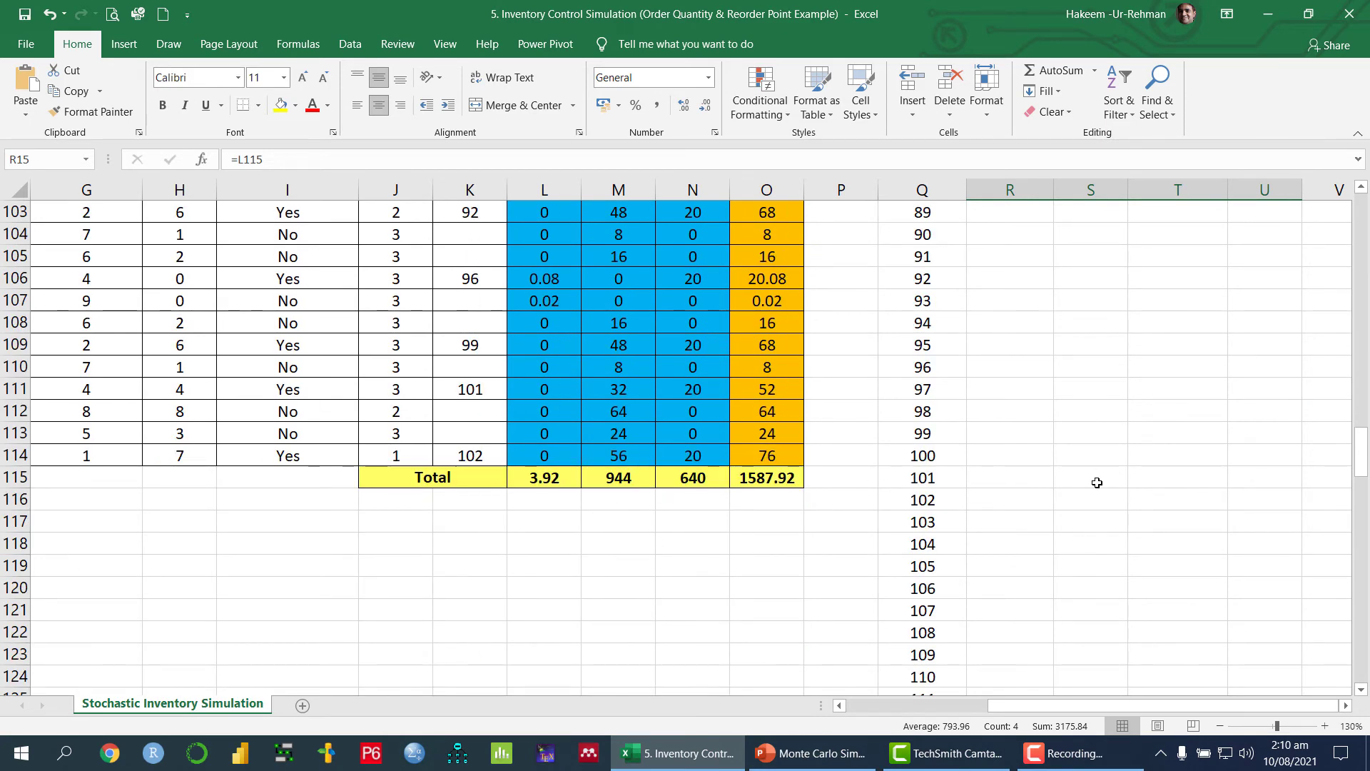
scroll(1089, 479, up, 20)
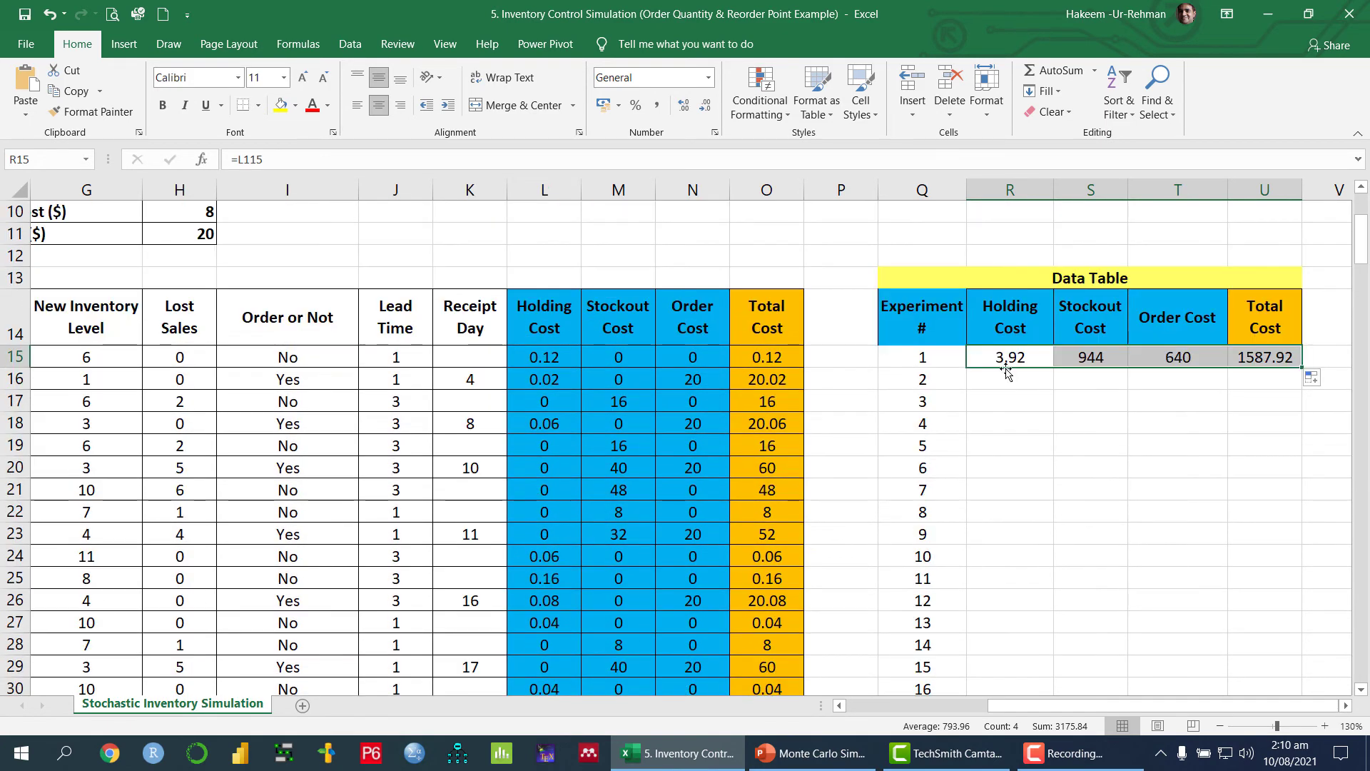
scroll(1149, 477, up, 1)
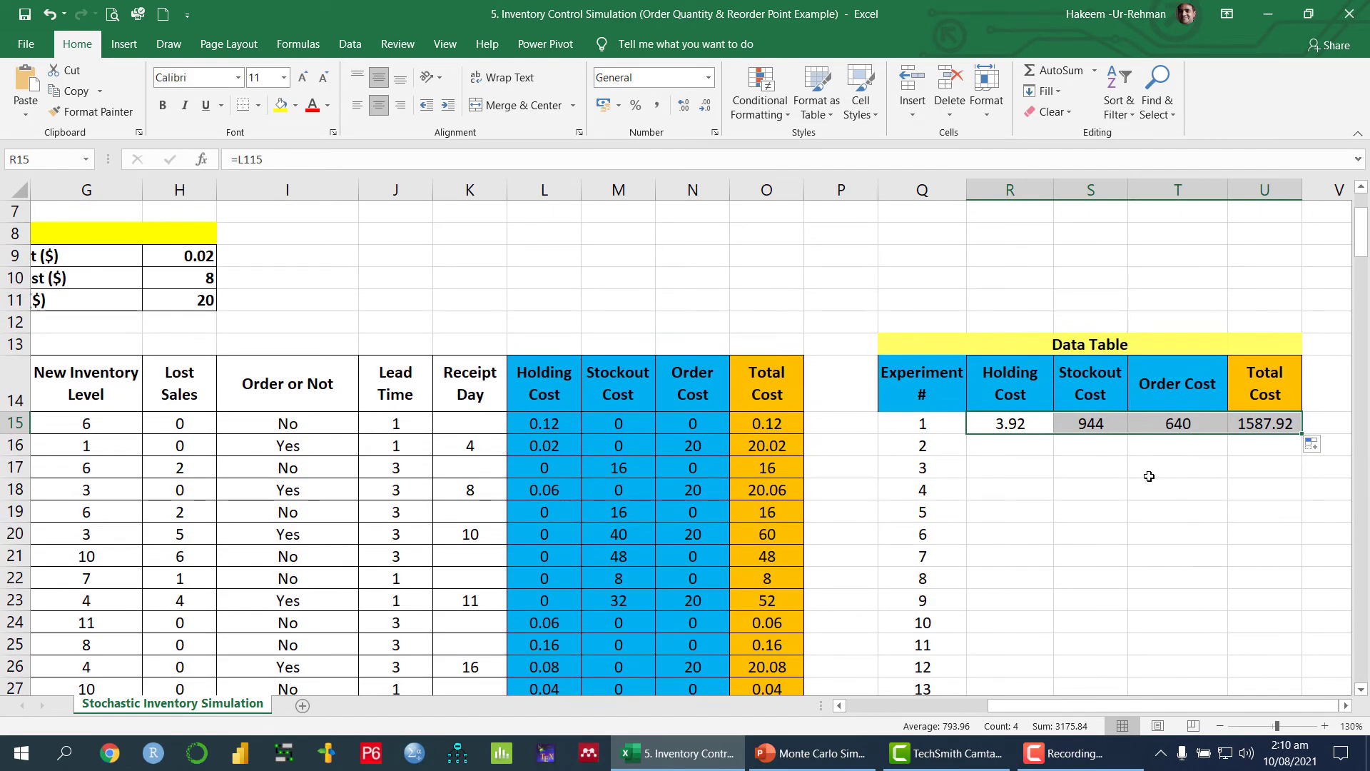
Start a What-If Data Table on Q15:U214, covering all 200 experiments and the four cost columns
click(994, 444)
mouse_move(995, 738)
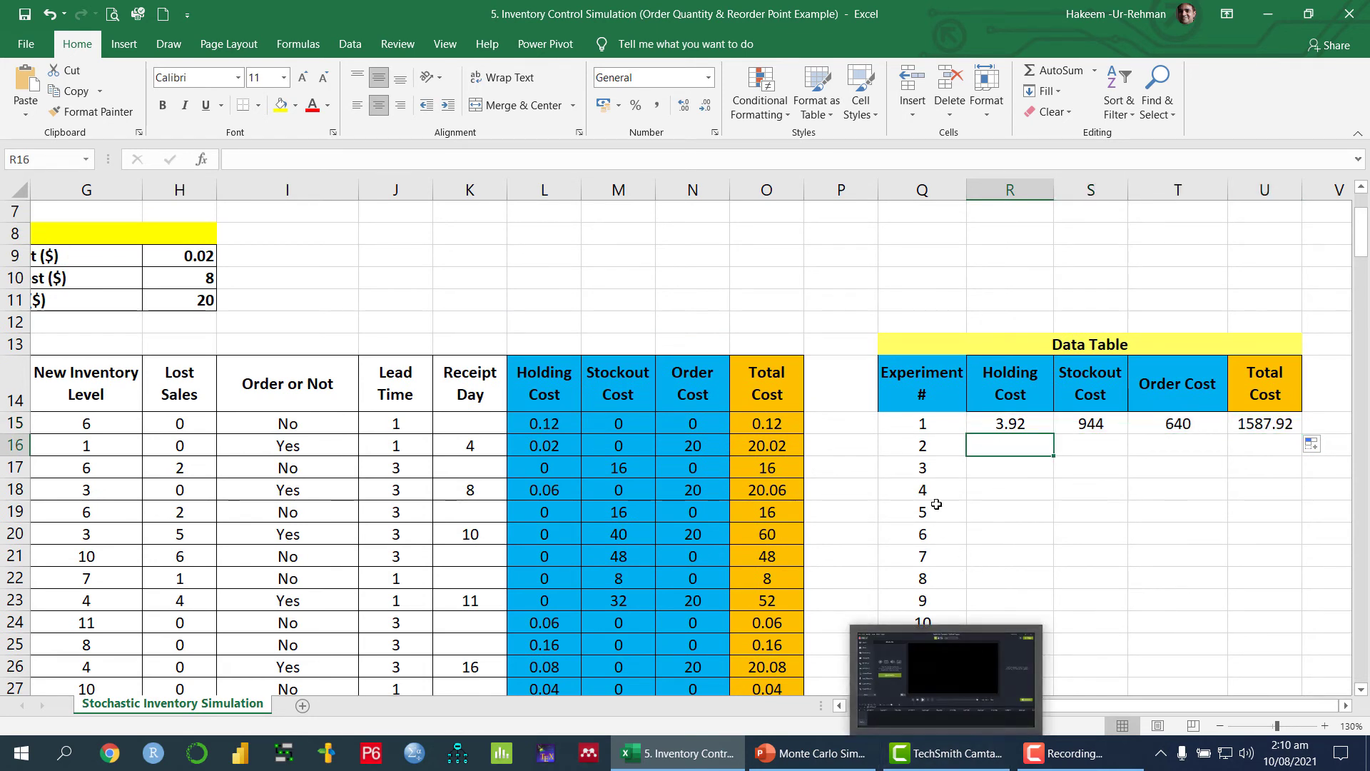
click(916, 422)
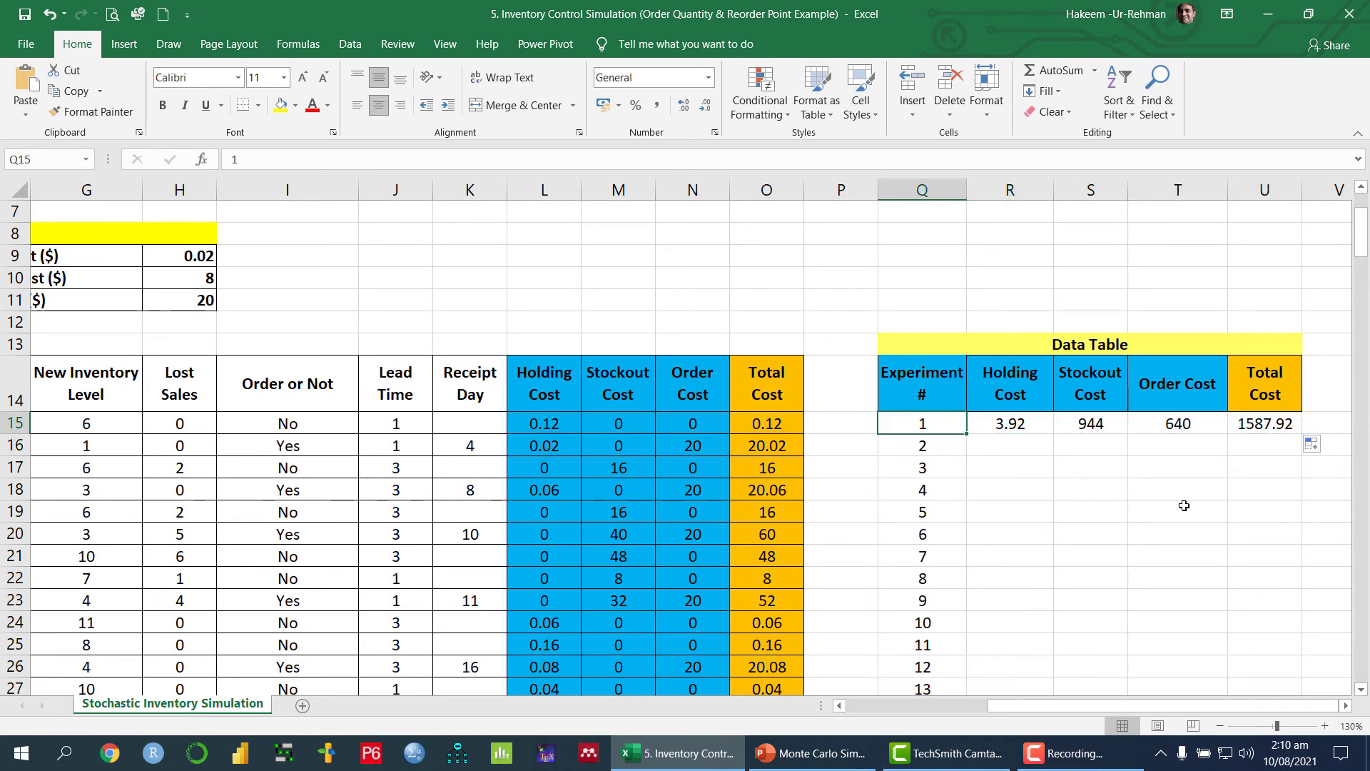
key(ctrl+shift+Right)
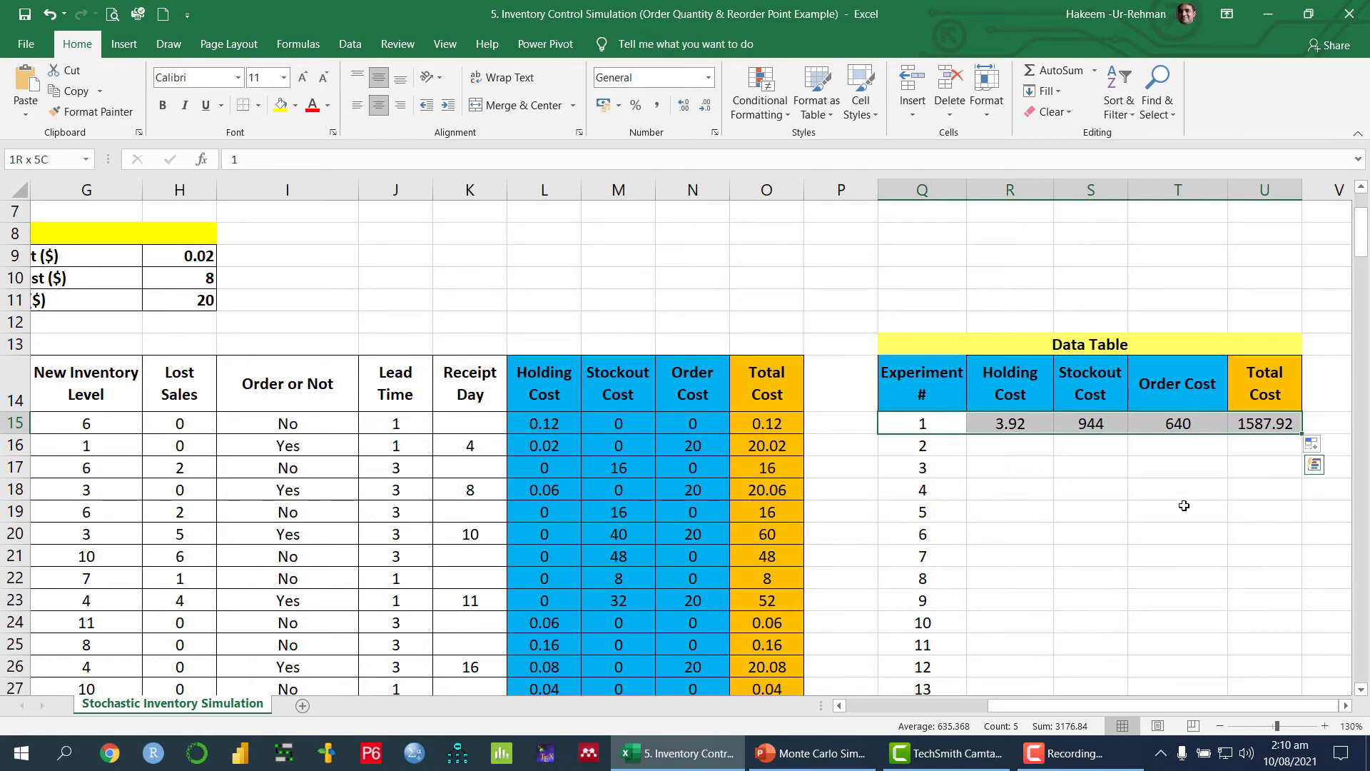
key(ctrl+shift+Down)
drag(1362, 656, 1368, 236)
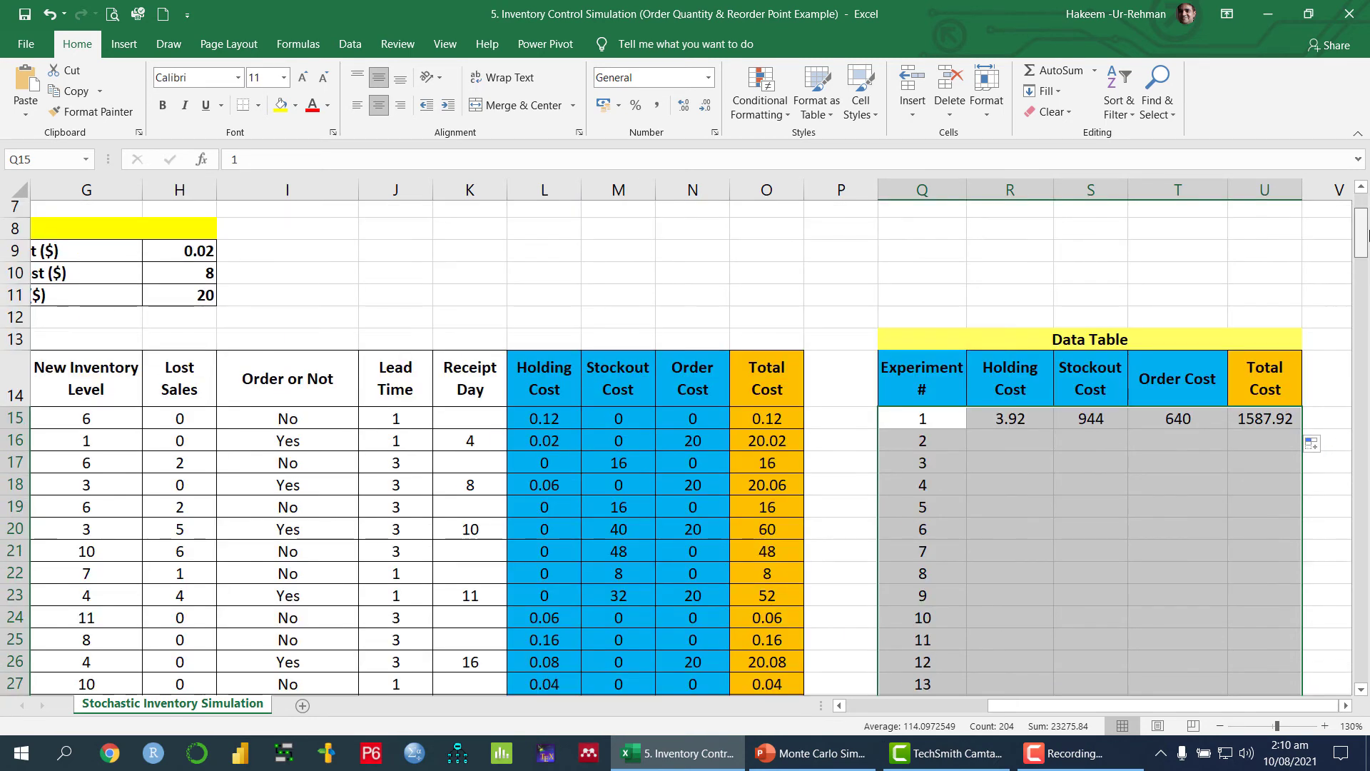
click(349, 45)
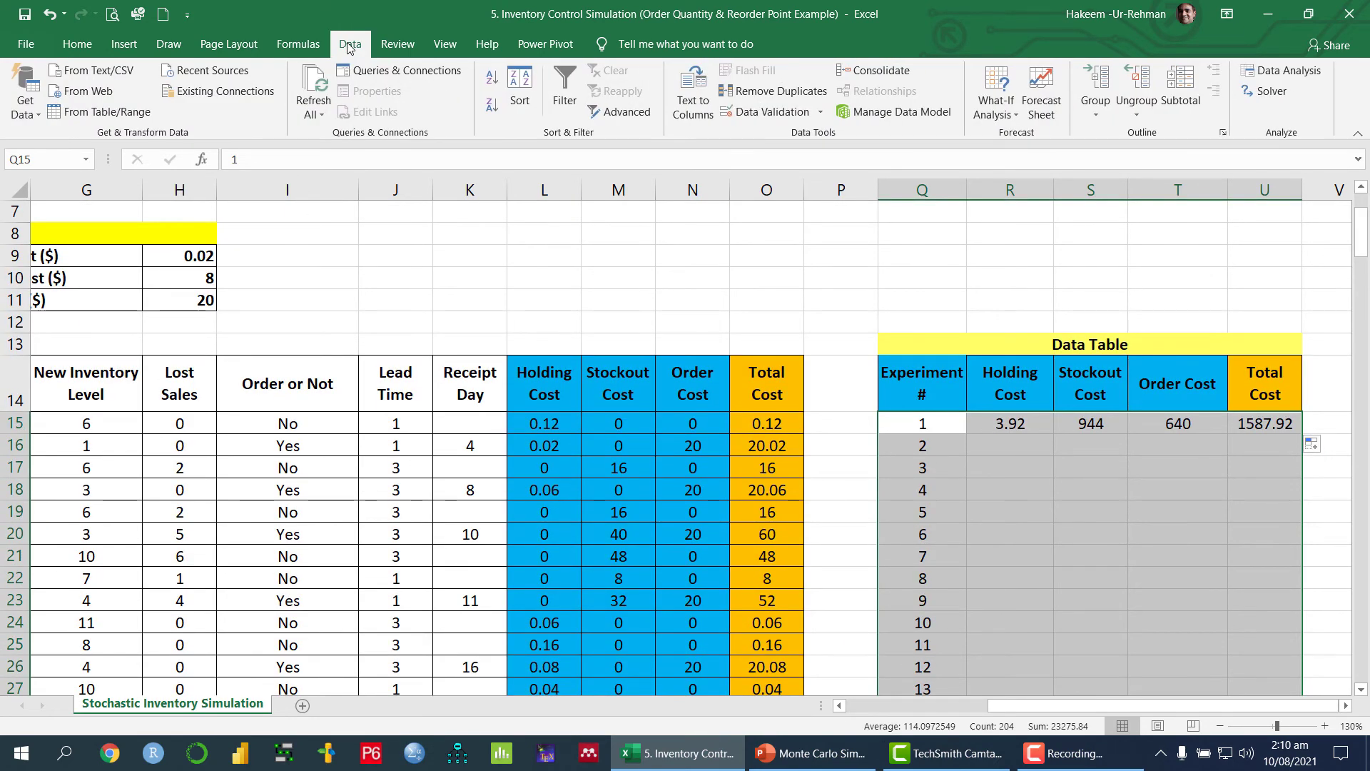
click(1016, 118)
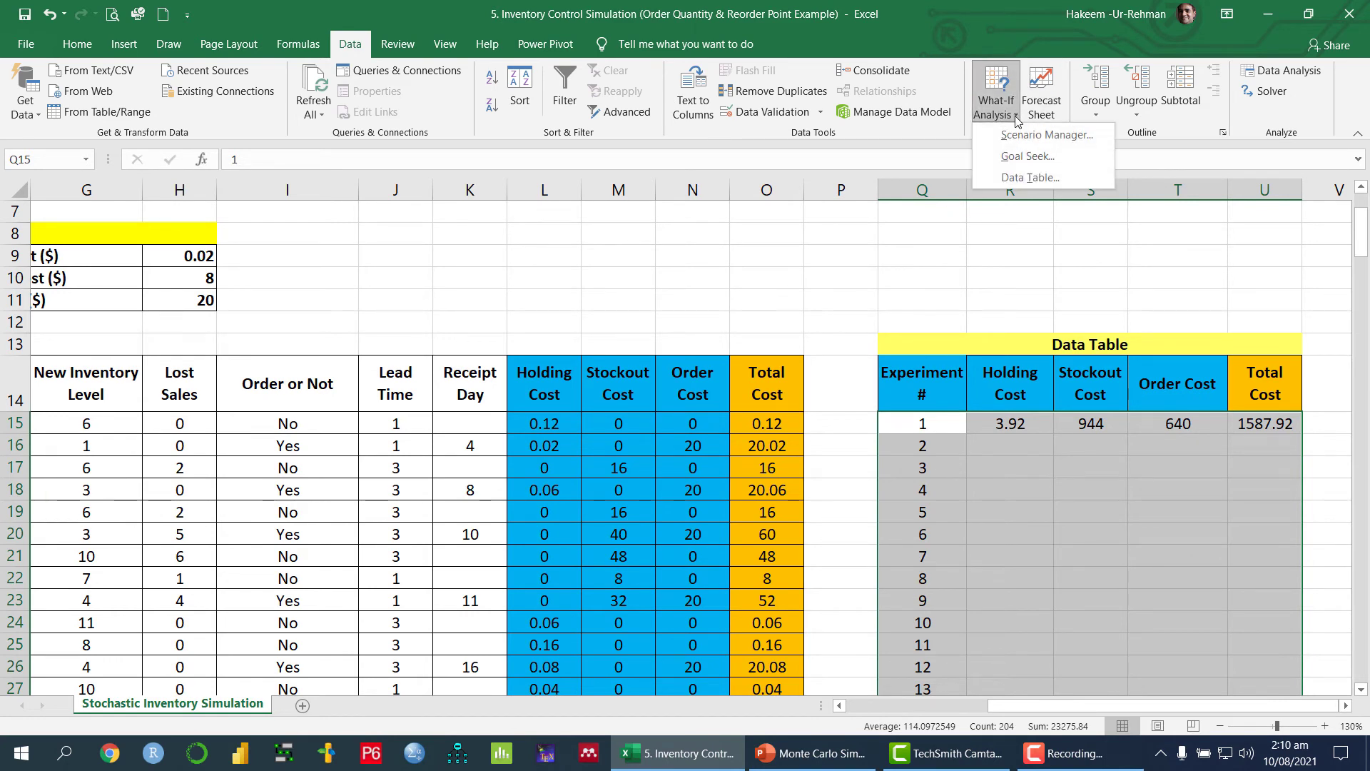
click(1047, 182)
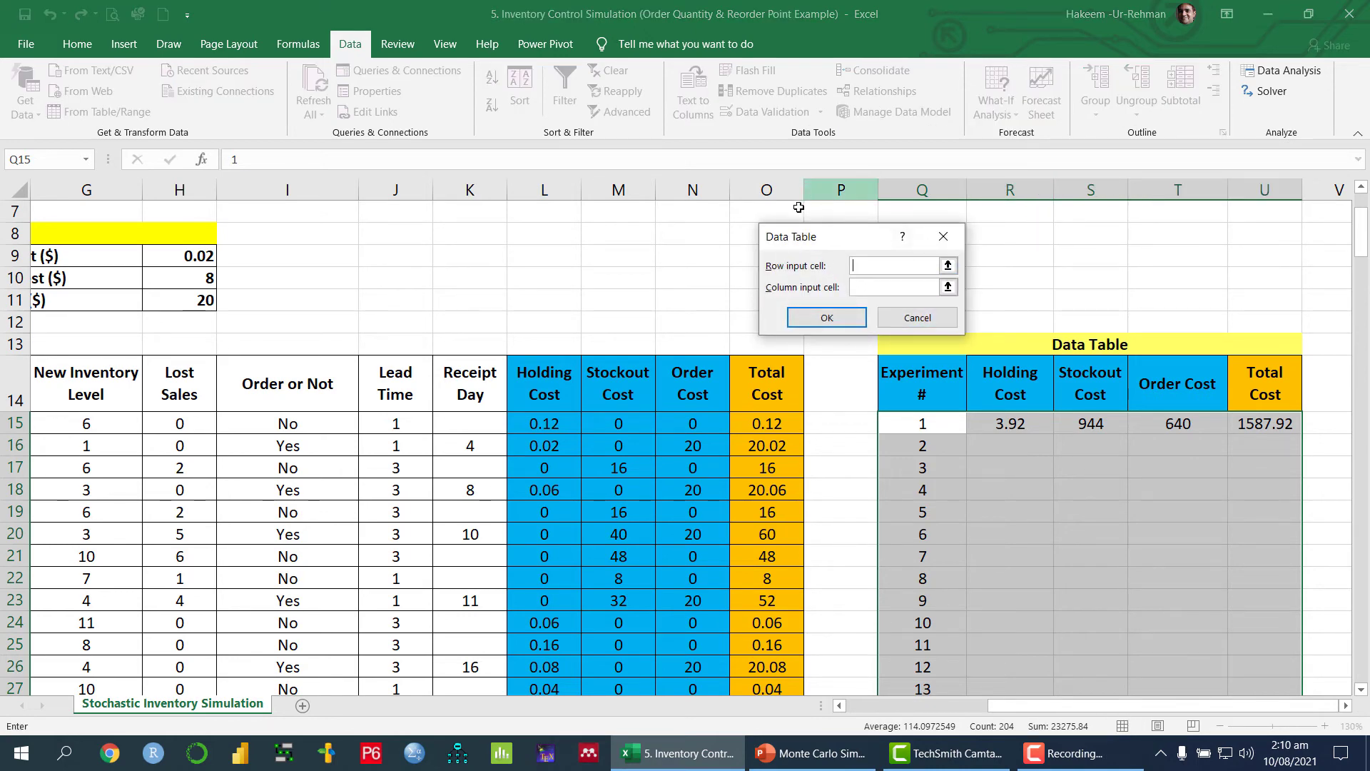
Set the column input cell to the blank cell $V$15, leave the row input empty, and generate the data table
click(873, 288)
drag(863, 243, 747, 210)
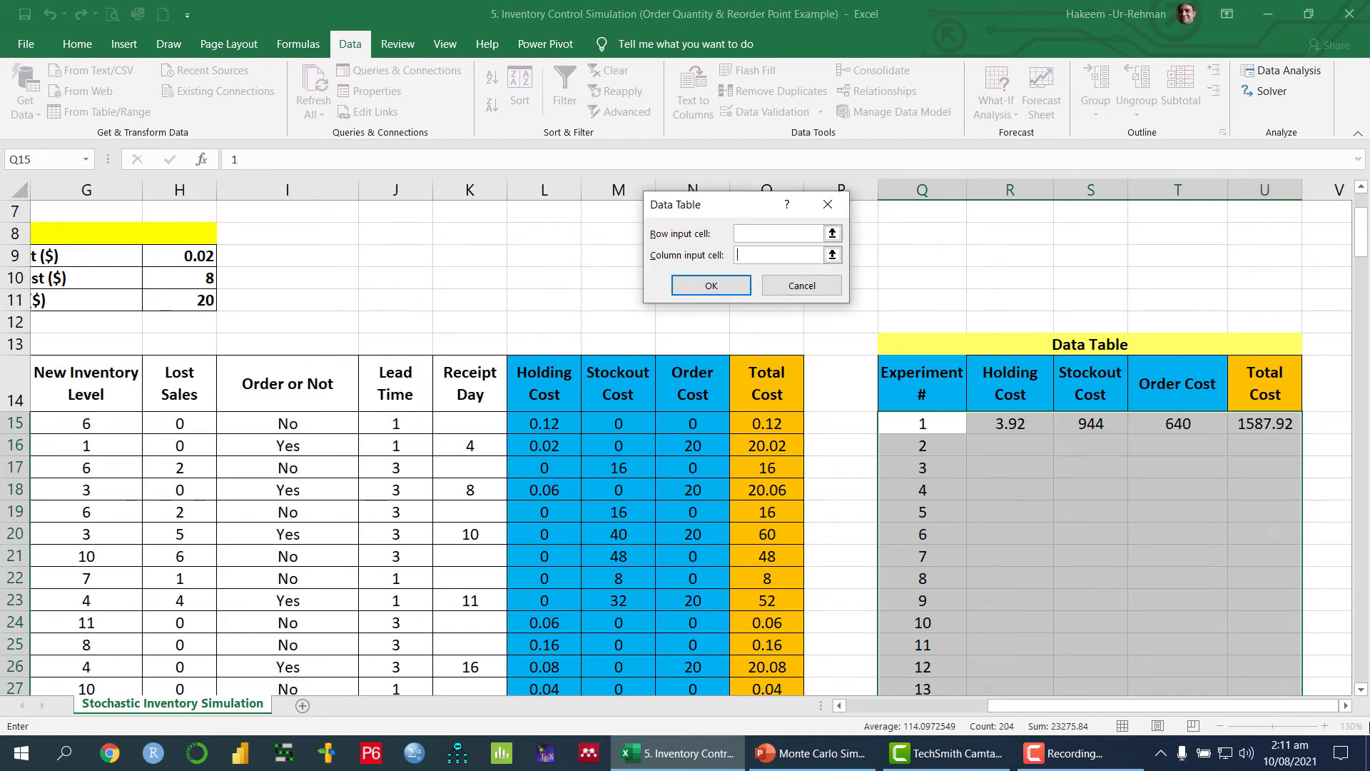
click(1347, 706)
click(1346, 706)
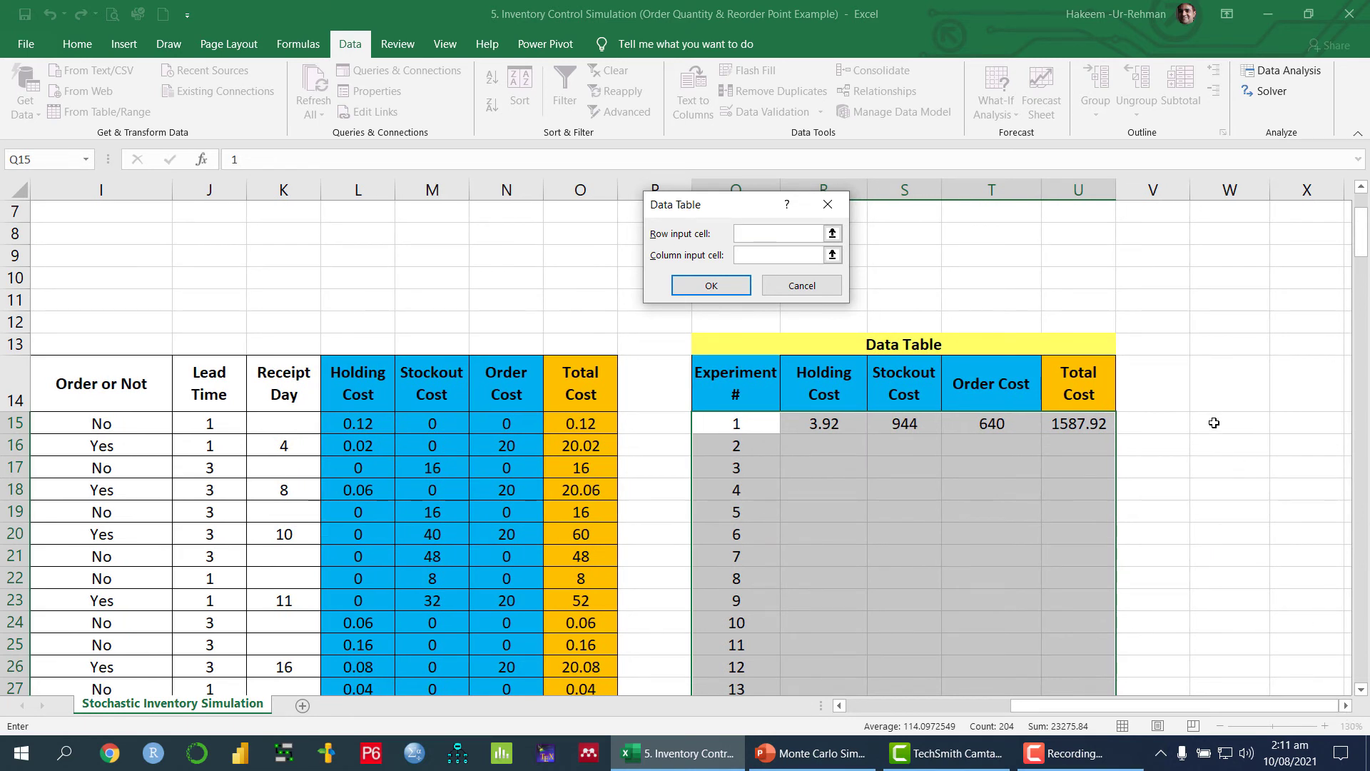
click(1184, 425)
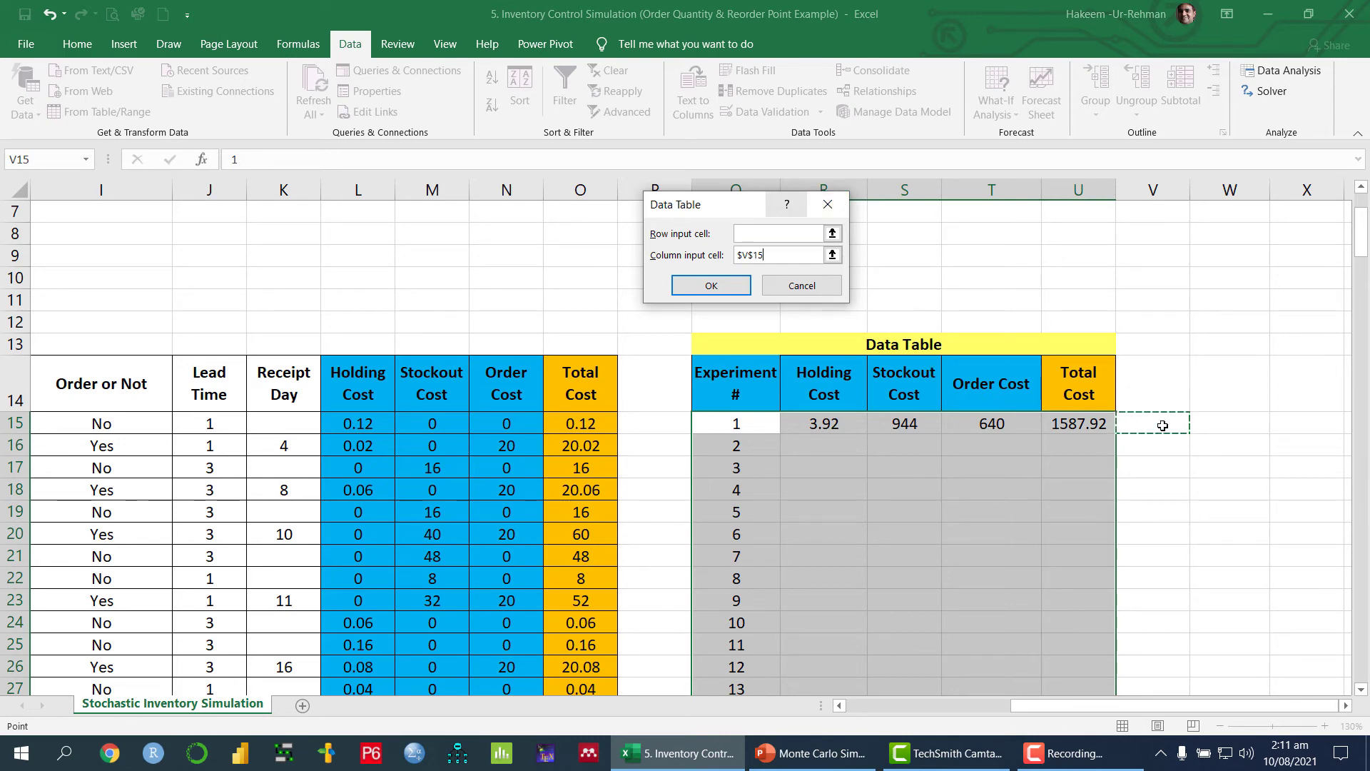
click(711, 287)
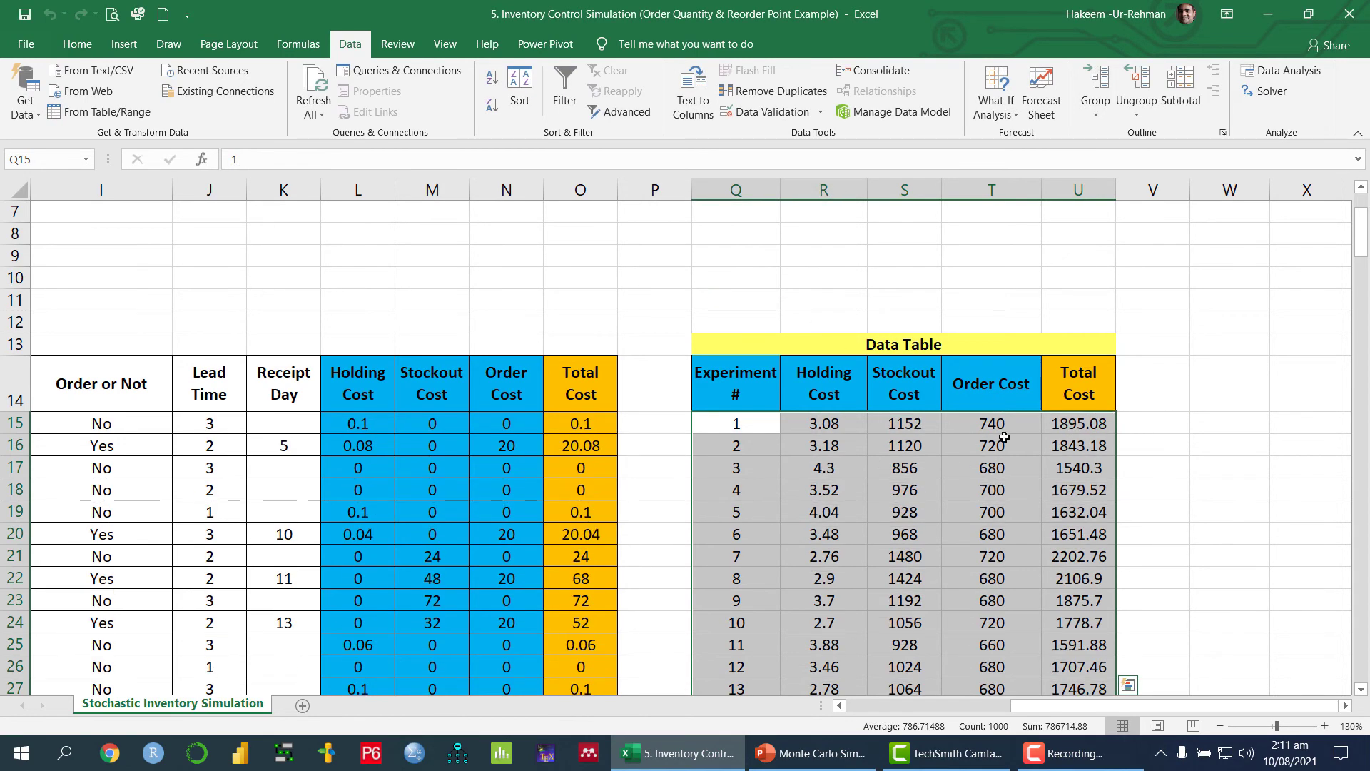
Review the generated cost results for the experiments down the Data Table
scroll(894, 438, down, 20)
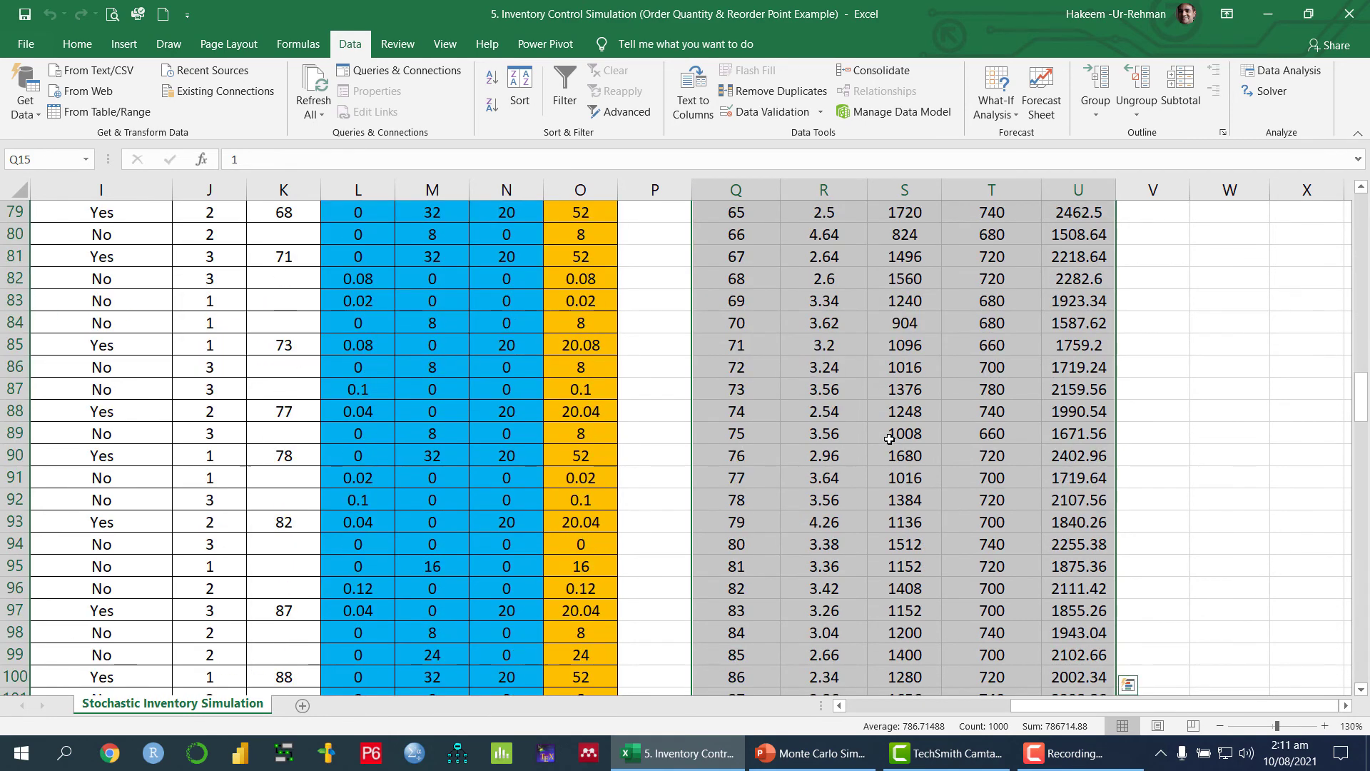
scroll(890, 438, down, 20)
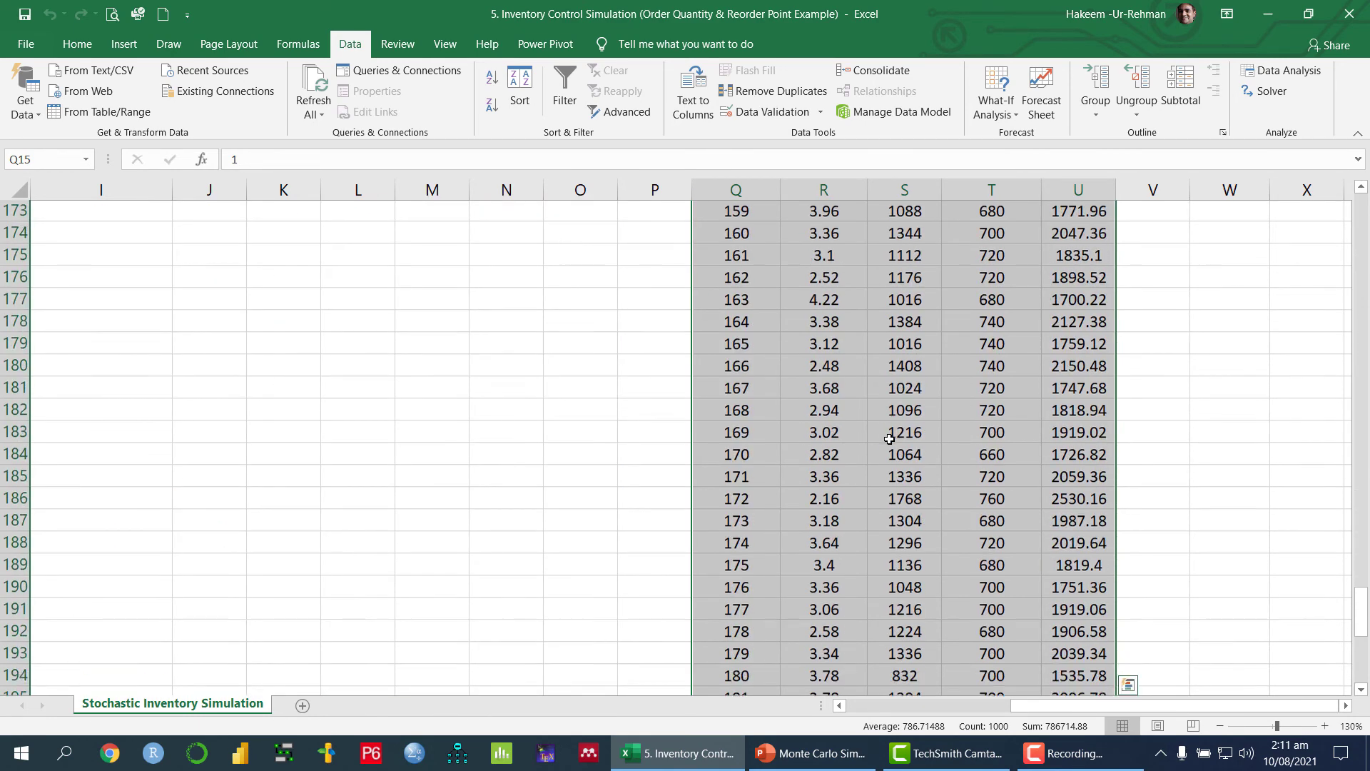
scroll(837, 499, up, 20)
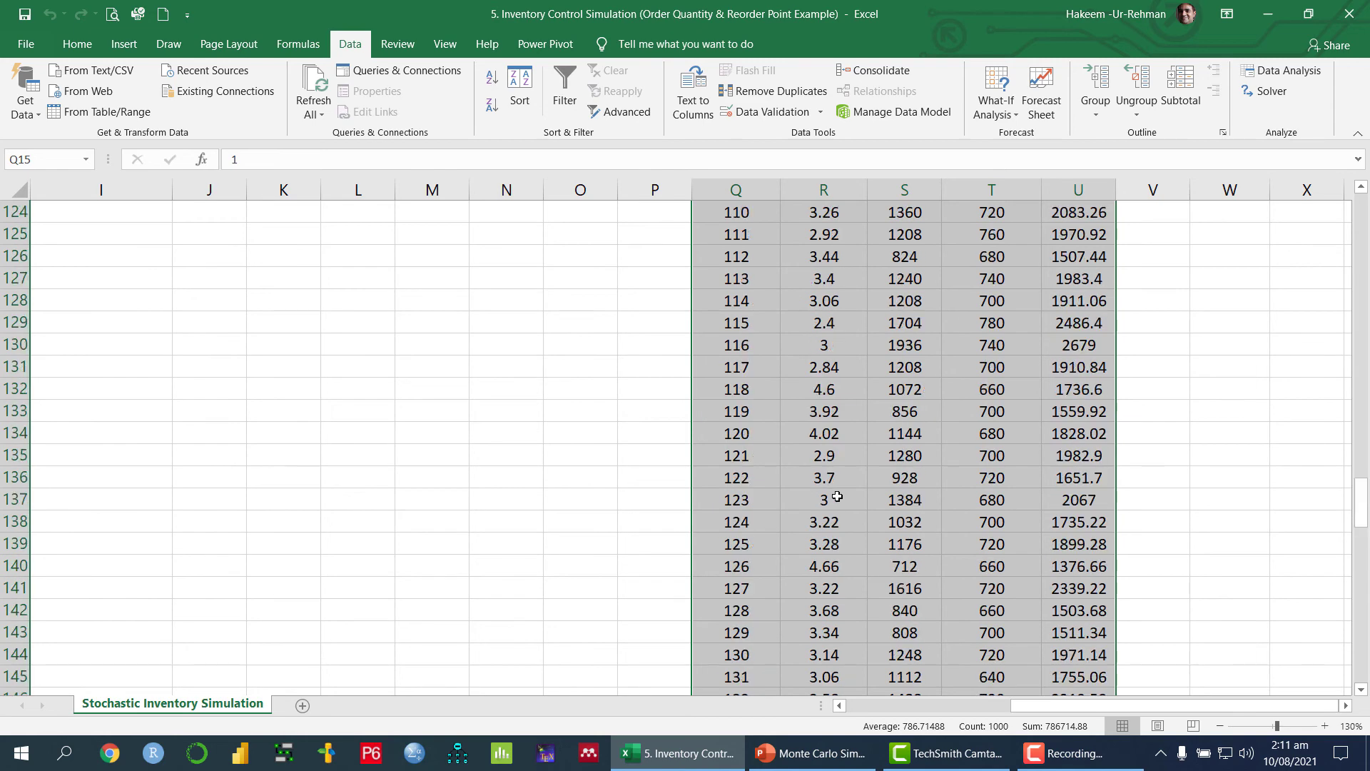
scroll(837, 495, down, 10)
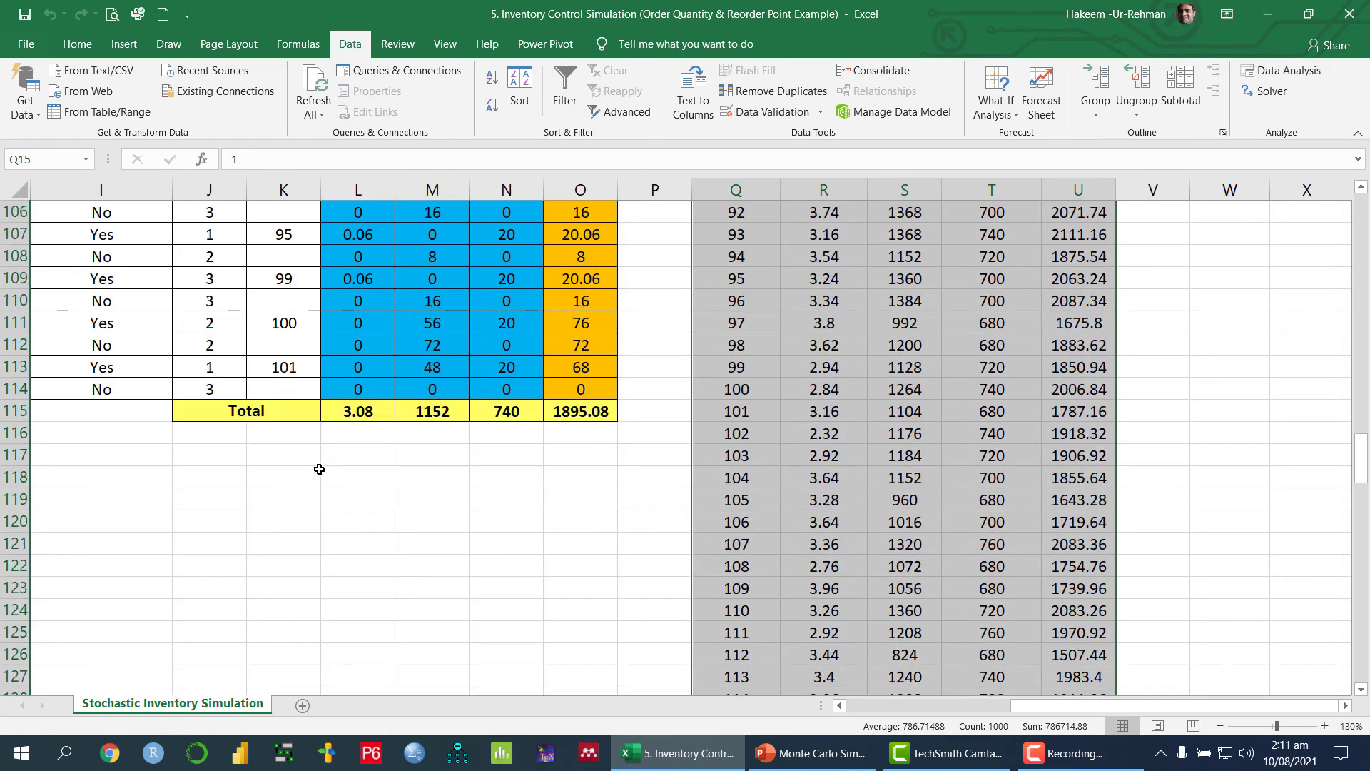
Check the AVERAGE formulas for holding, stockout, order and total cost in Q4:T4 against the Data Table columns
scroll(1004, 514, up, 20)
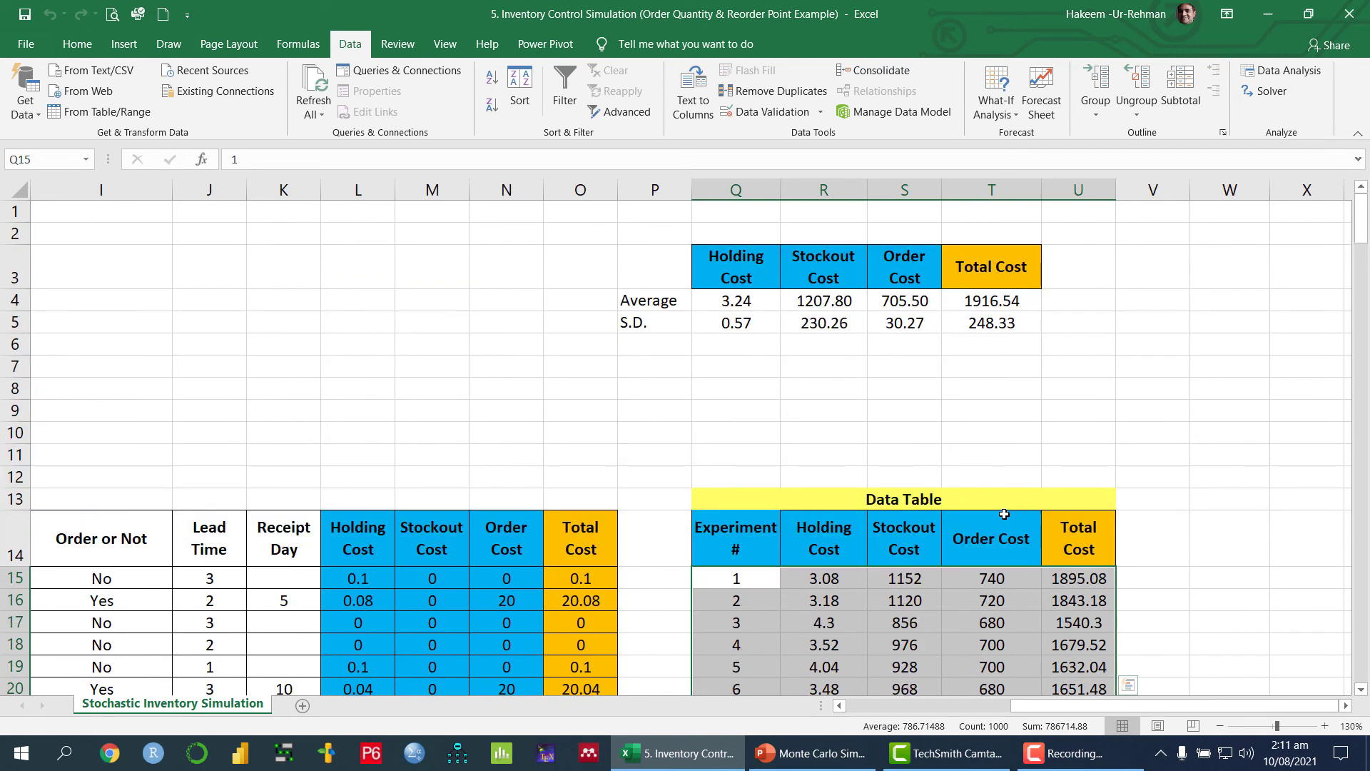
scroll(1004, 514, down, 4)
scroll(935, 428, up, 4)
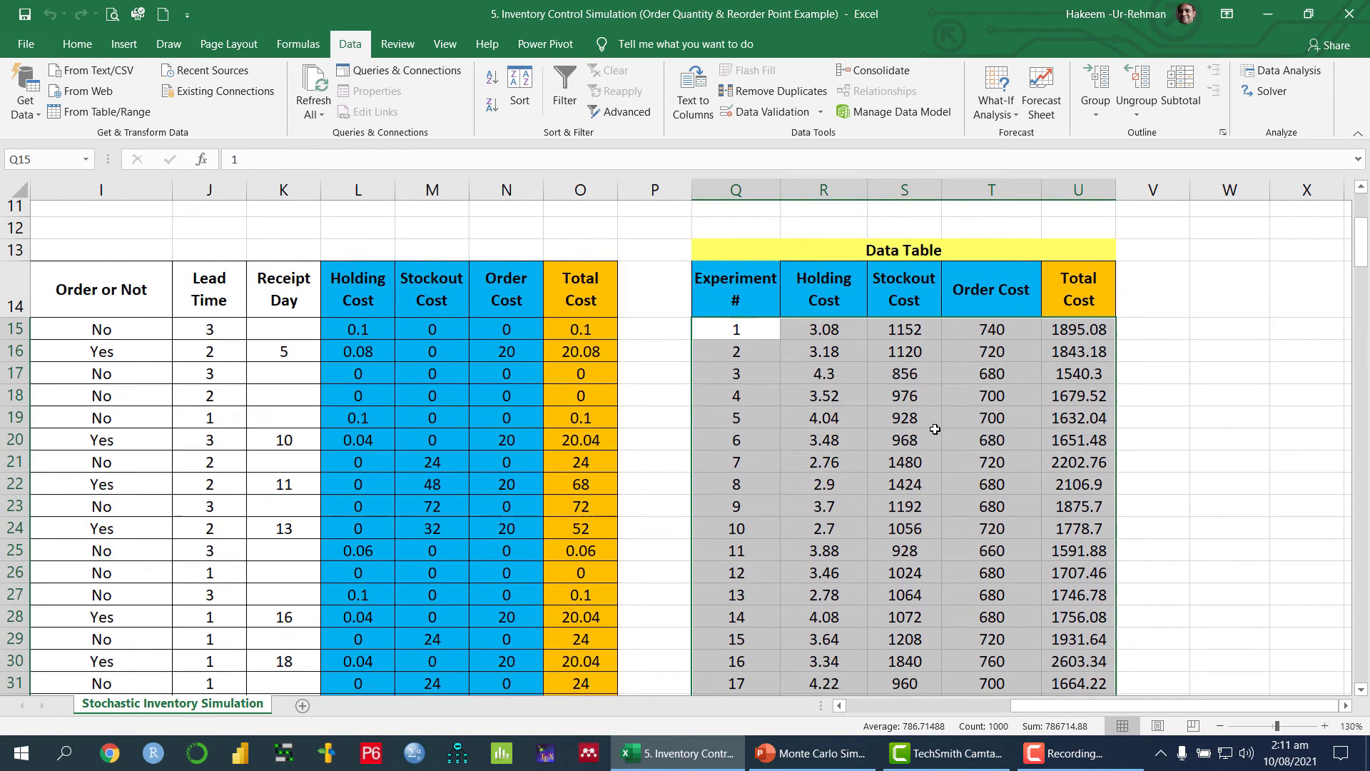
click(939, 382)
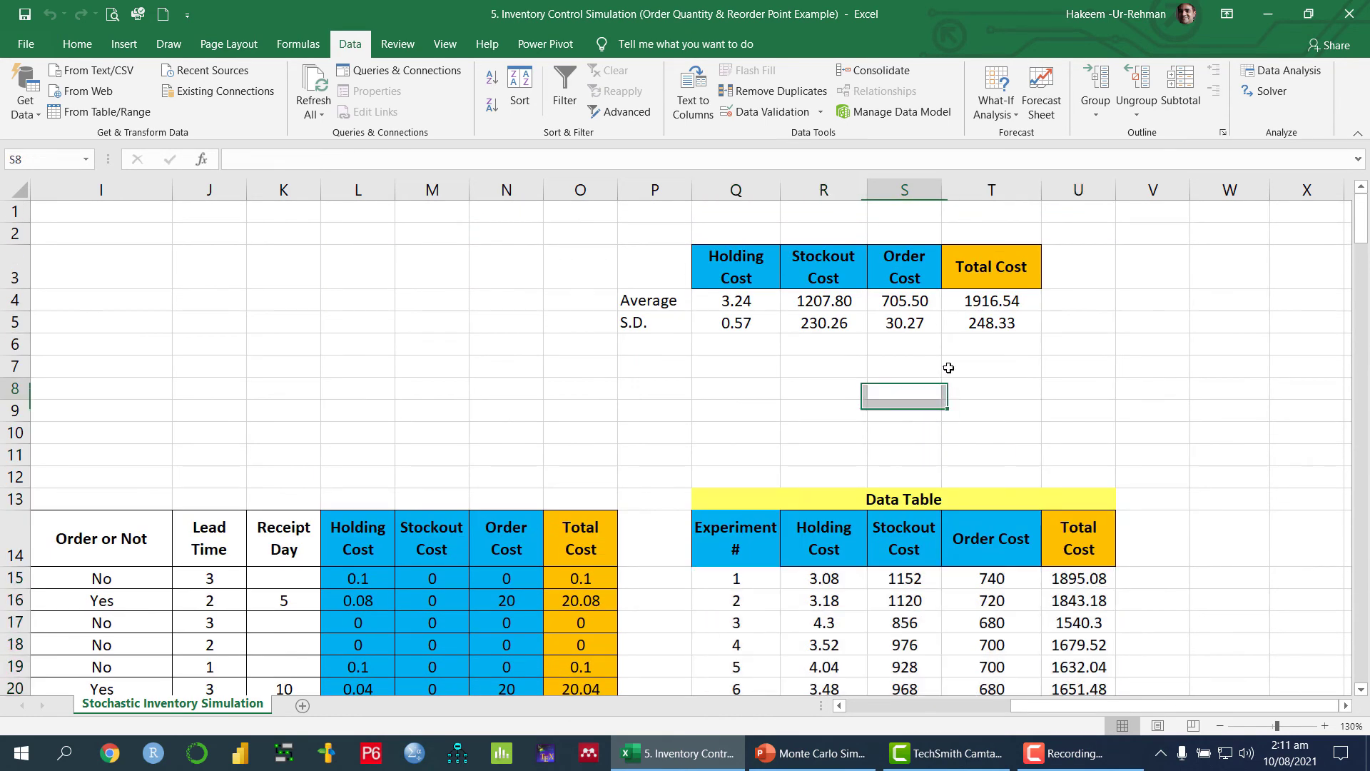
click(737, 303)
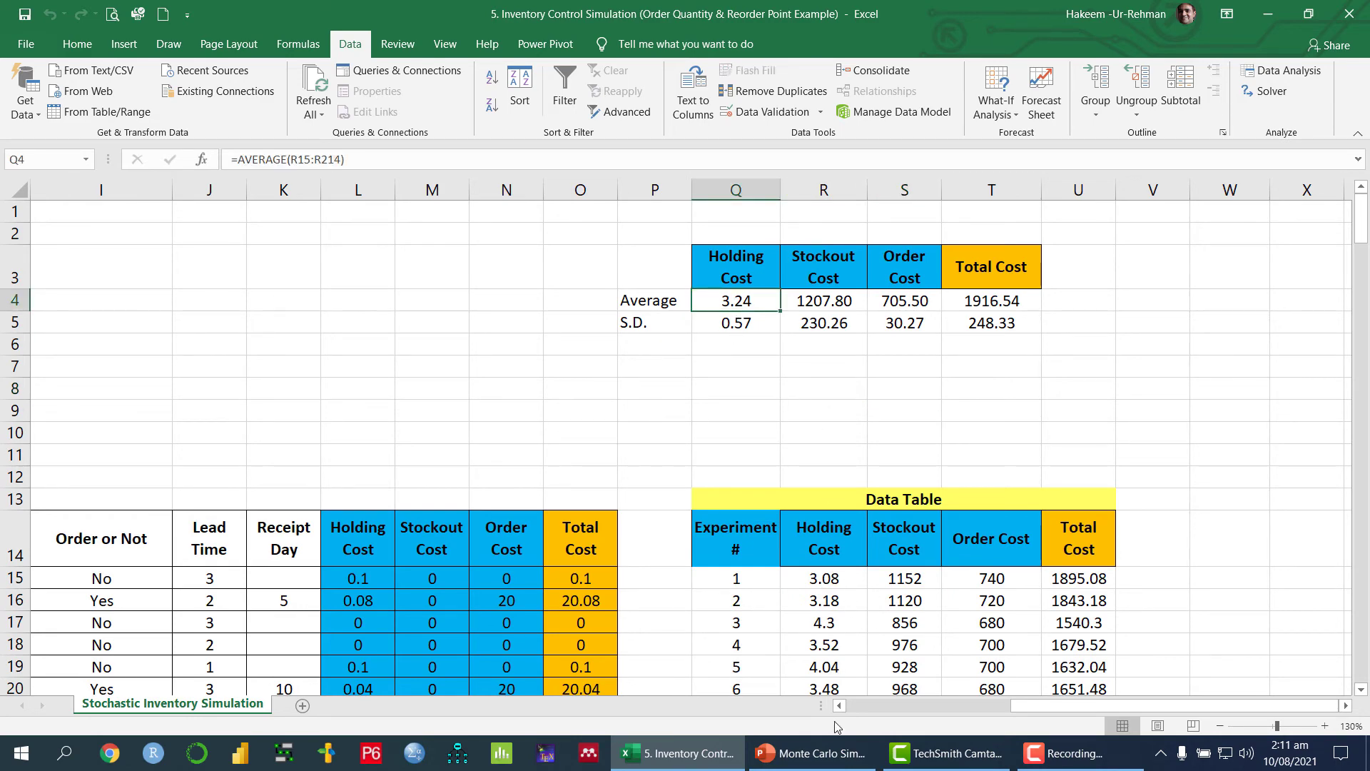
scroll(845, 582, down, 3)
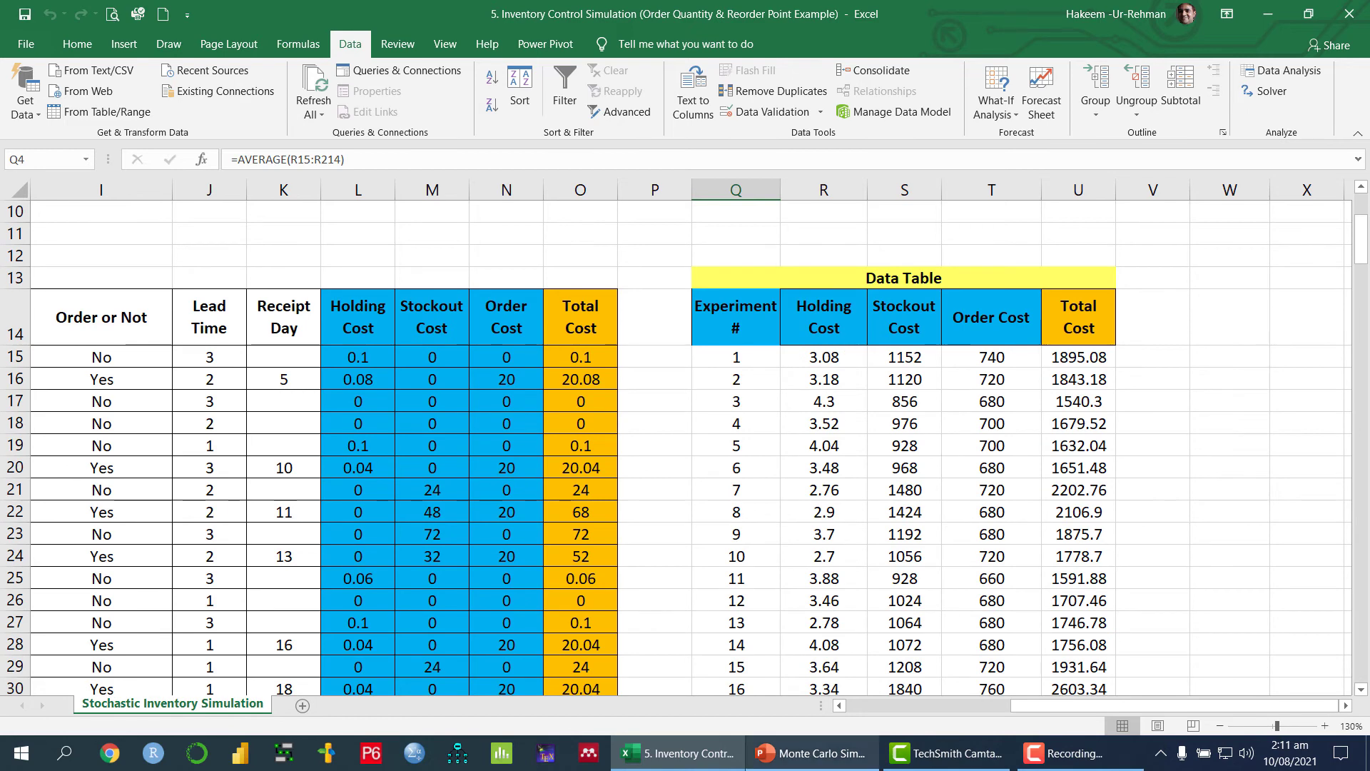
scroll(846, 407, up, 3)
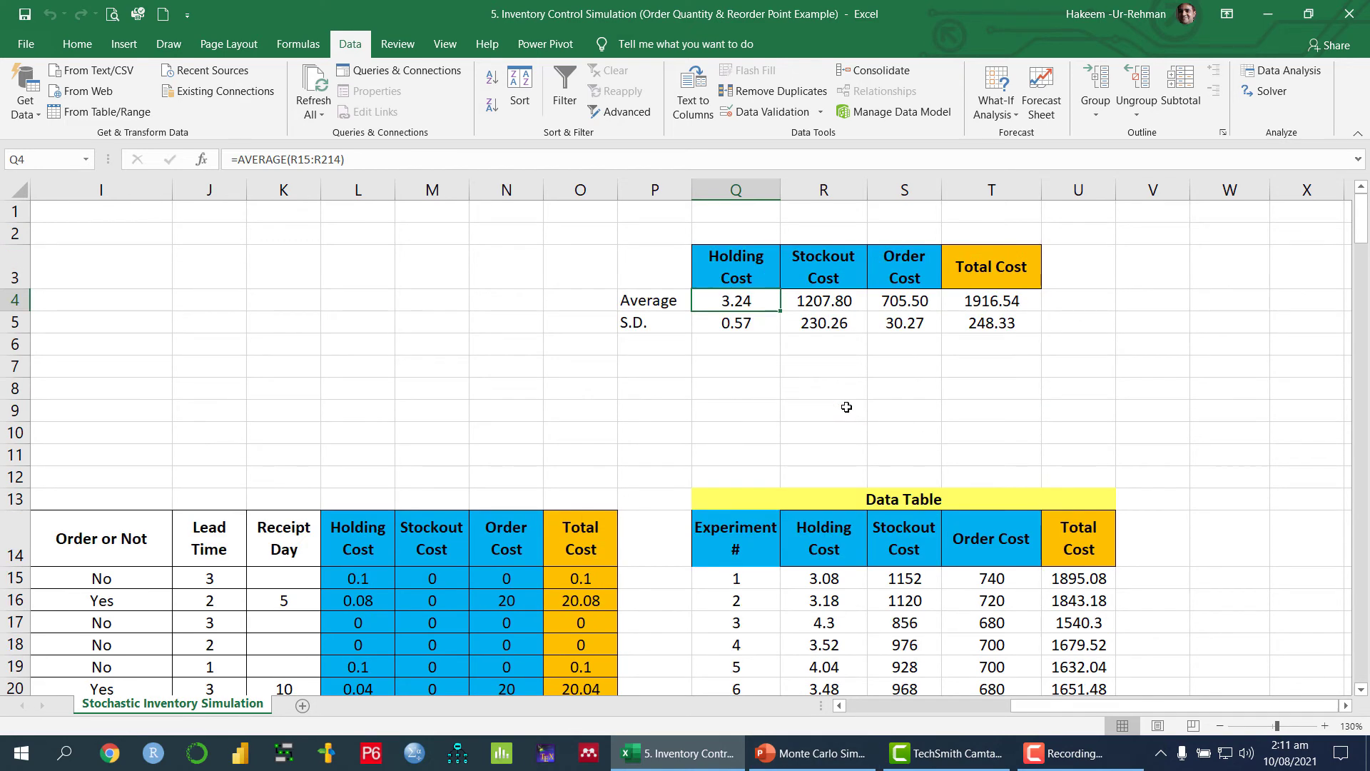
double_click(833, 300)
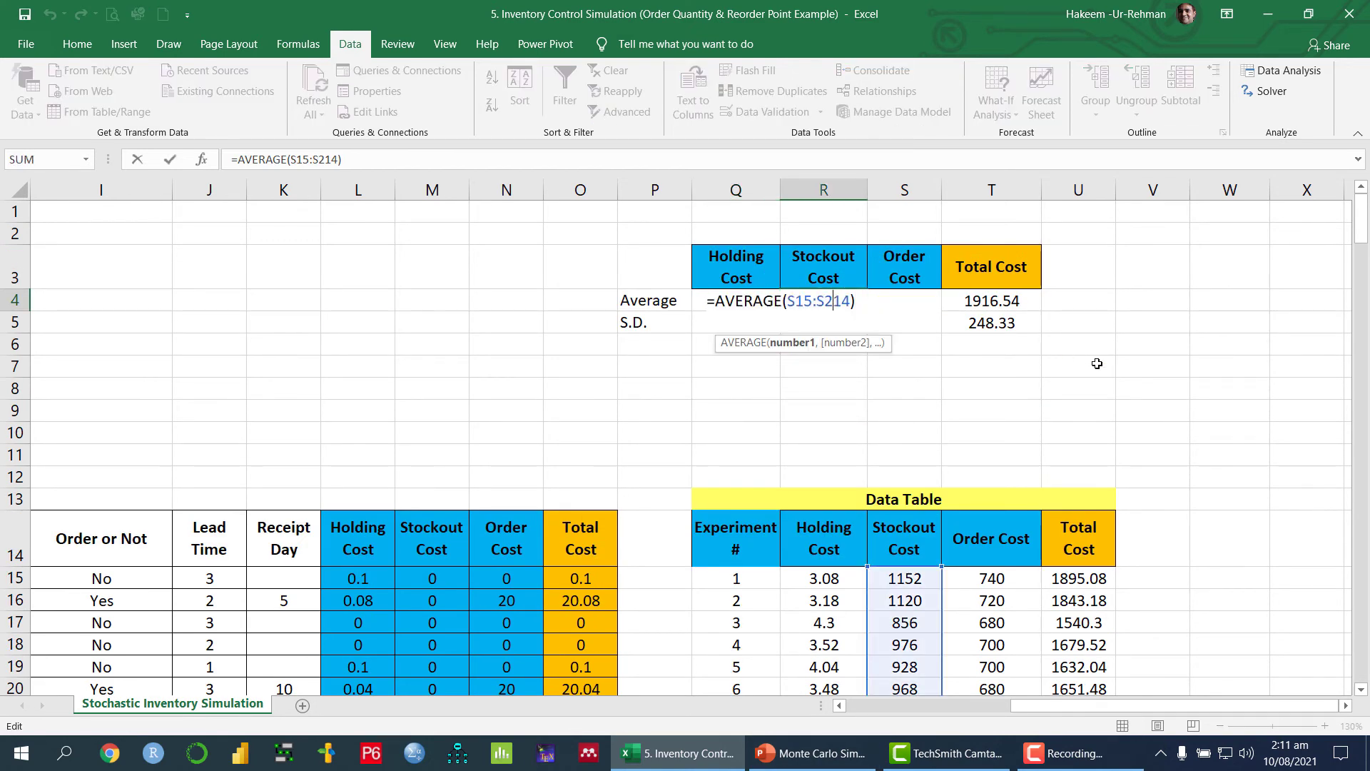
key(Escape)
click(922, 300)
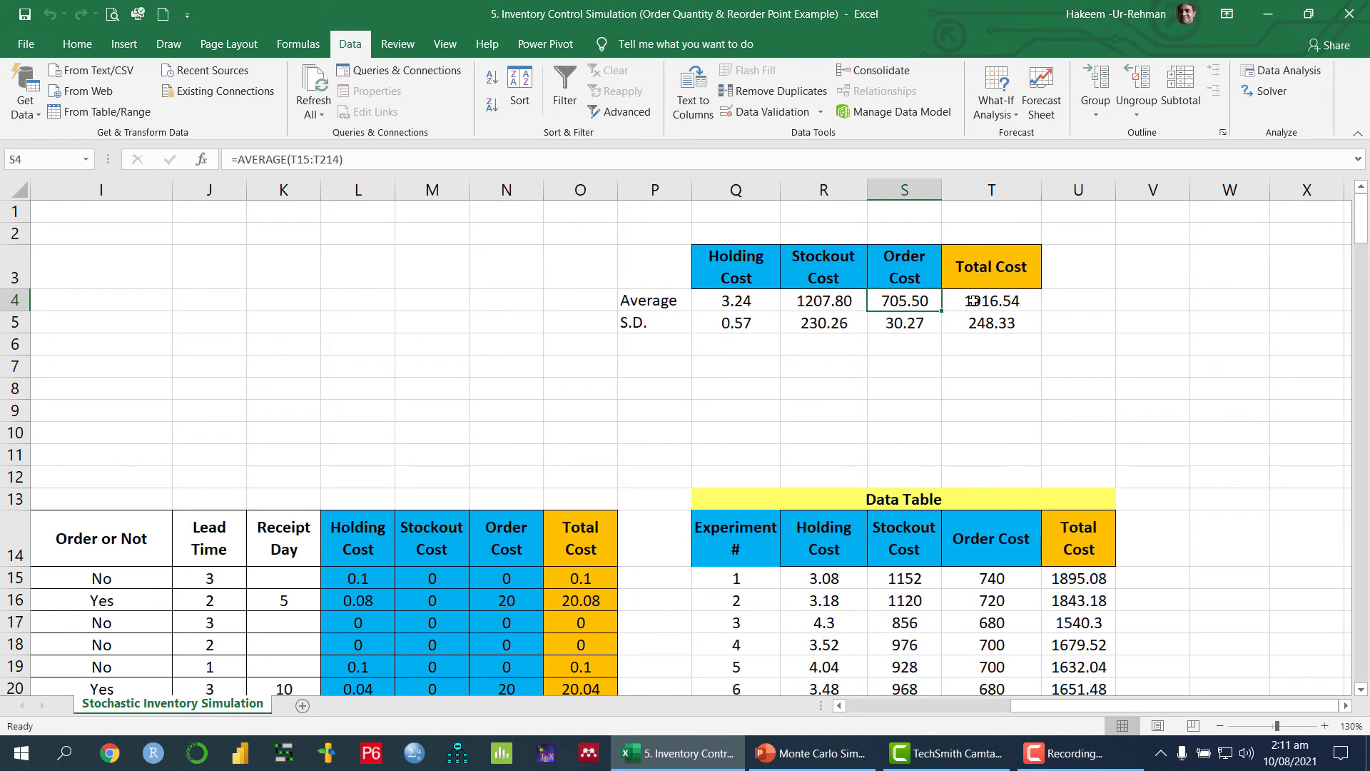
click(997, 300)
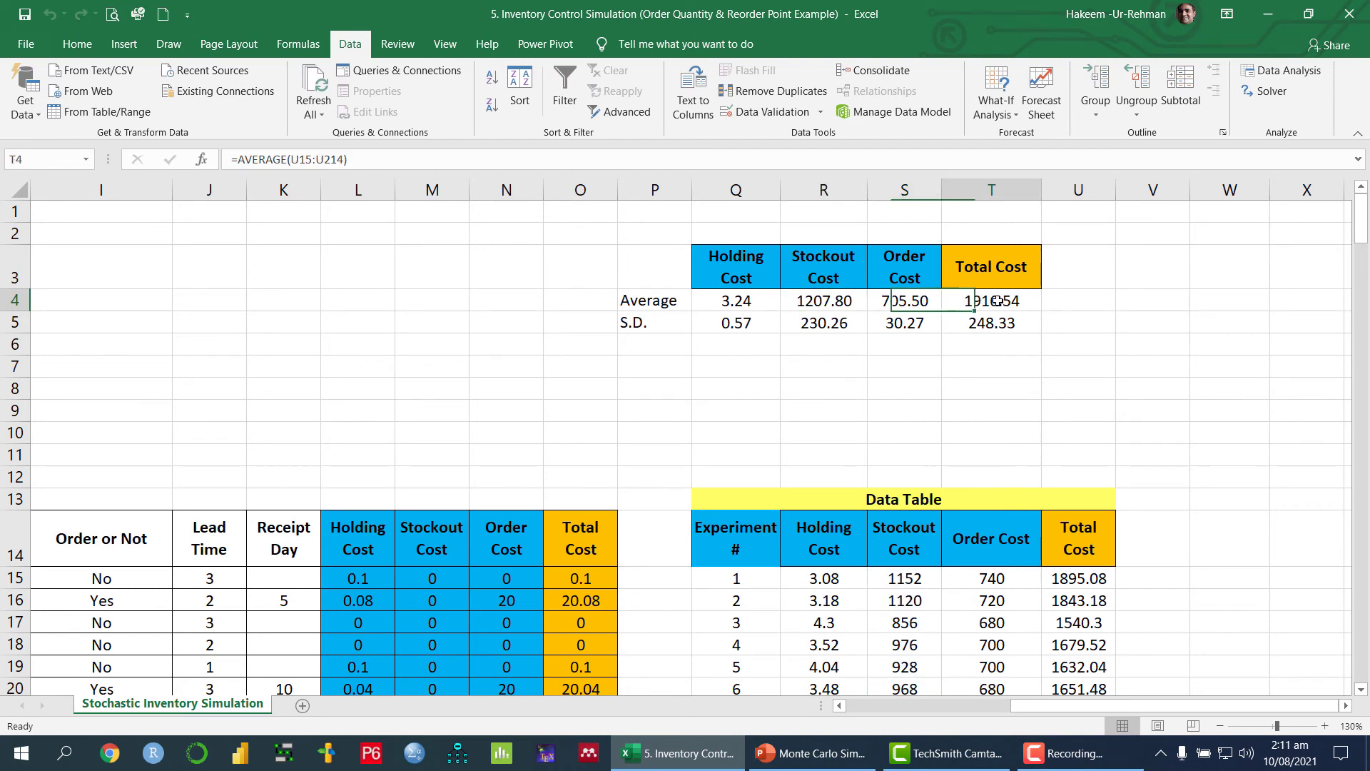
Review the average of each cost in the summary table, plus the holding cost's standard deviation formula in Q5
click(725, 300)
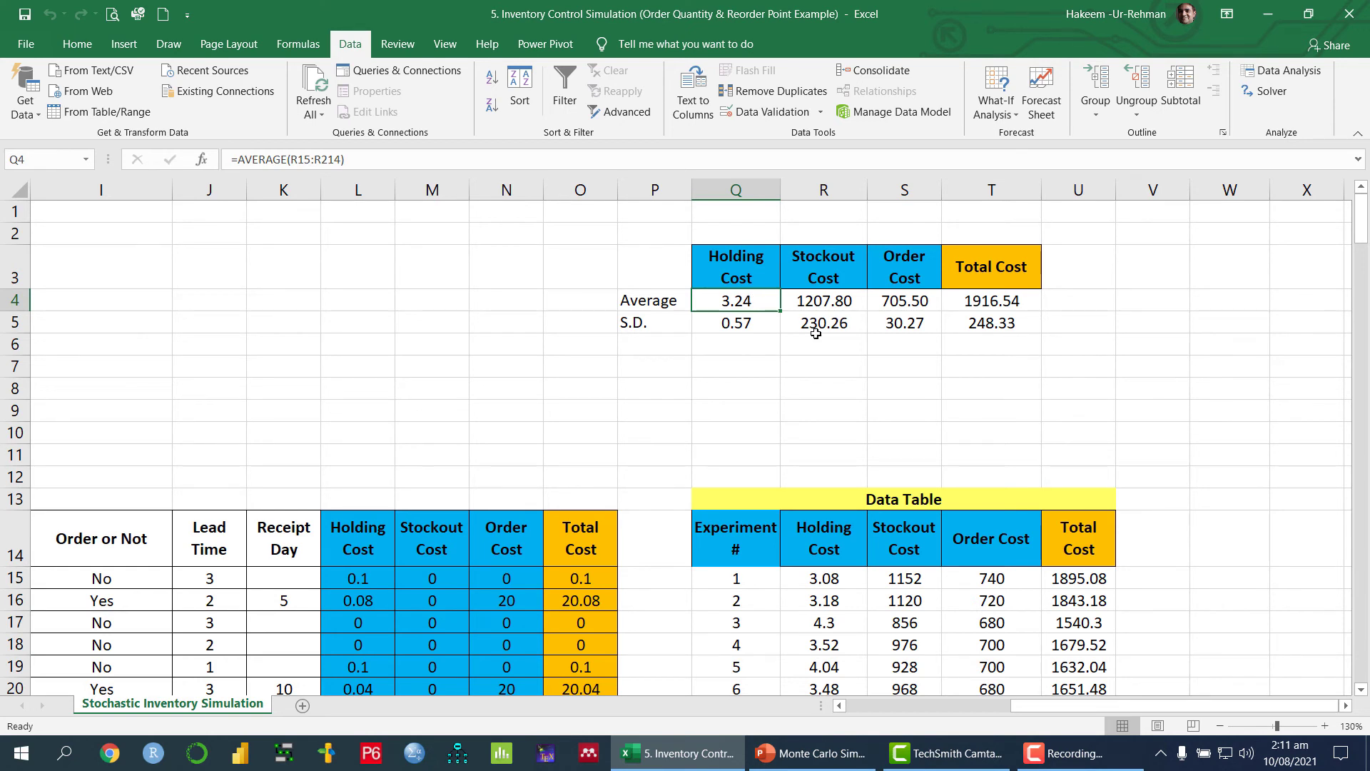
click(829, 300)
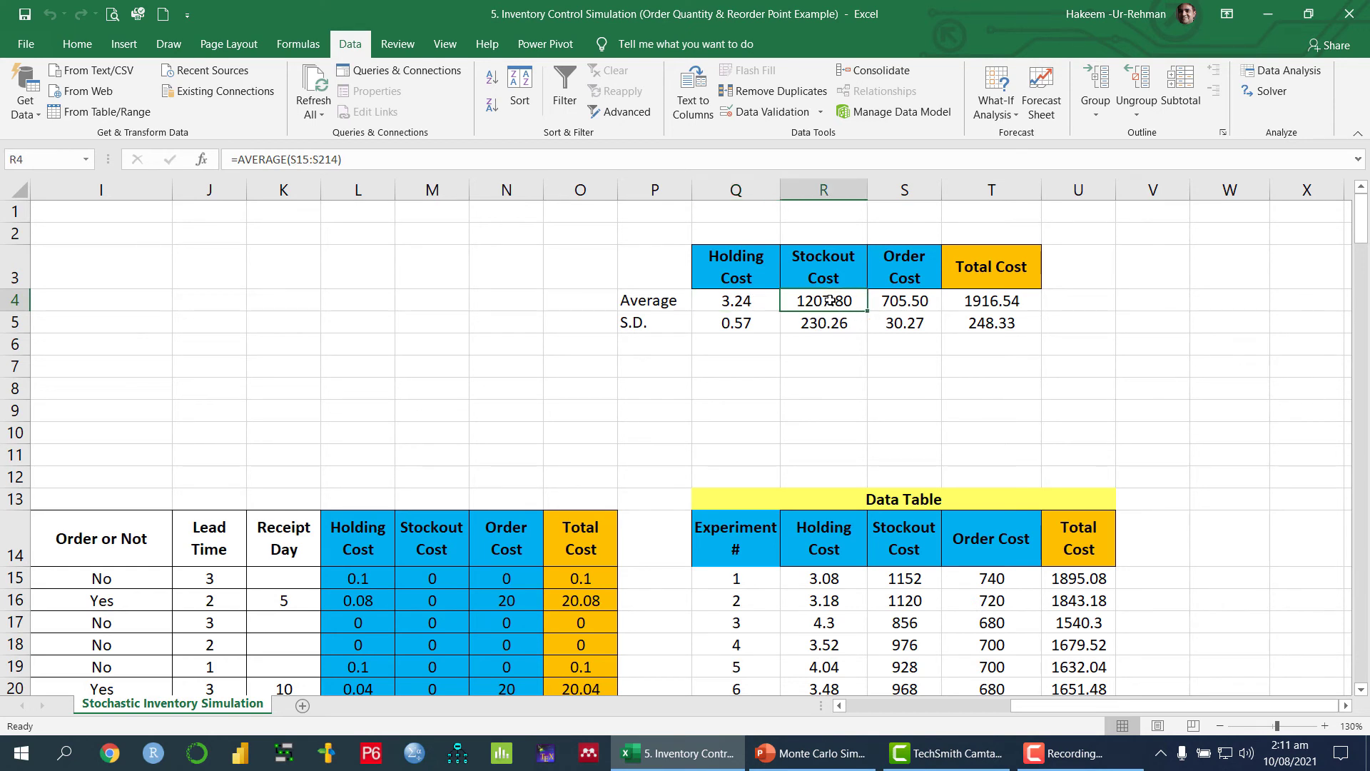
click(912, 301)
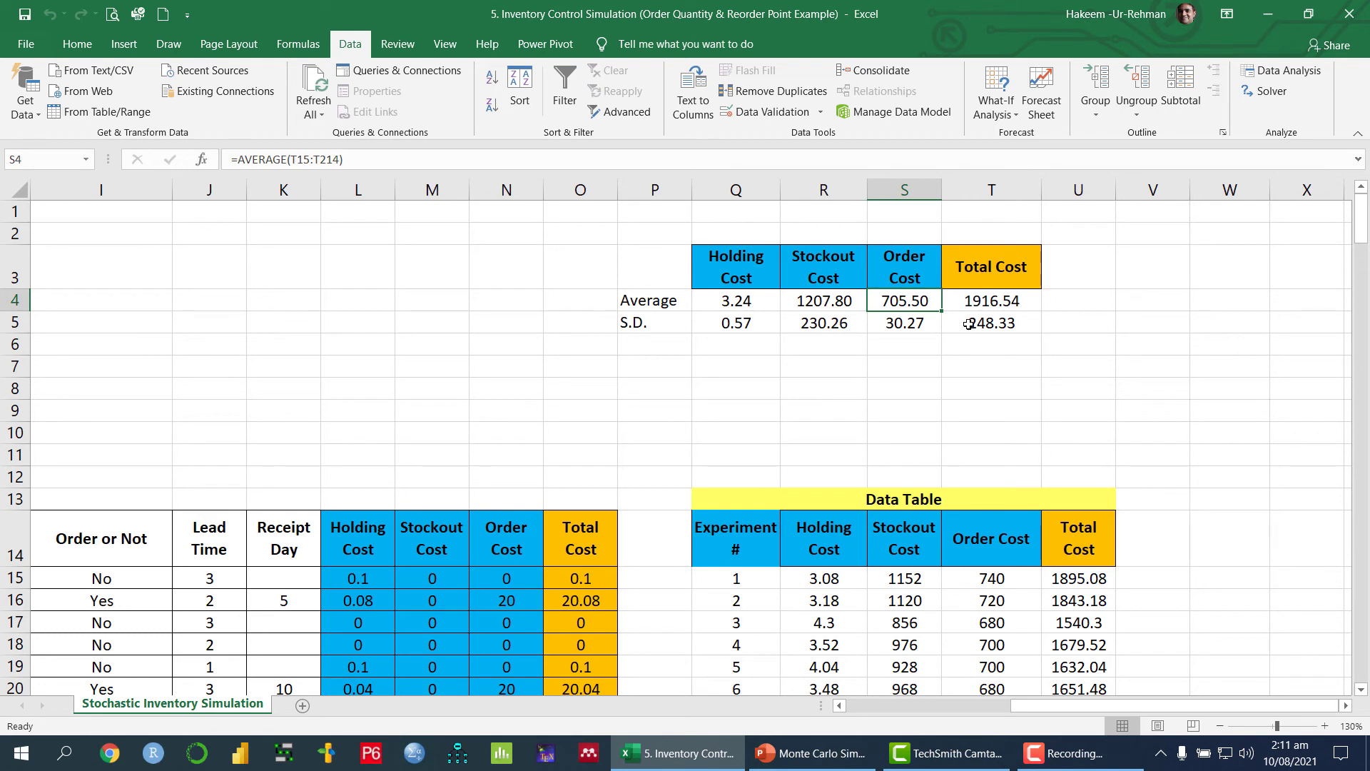
click(1004, 299)
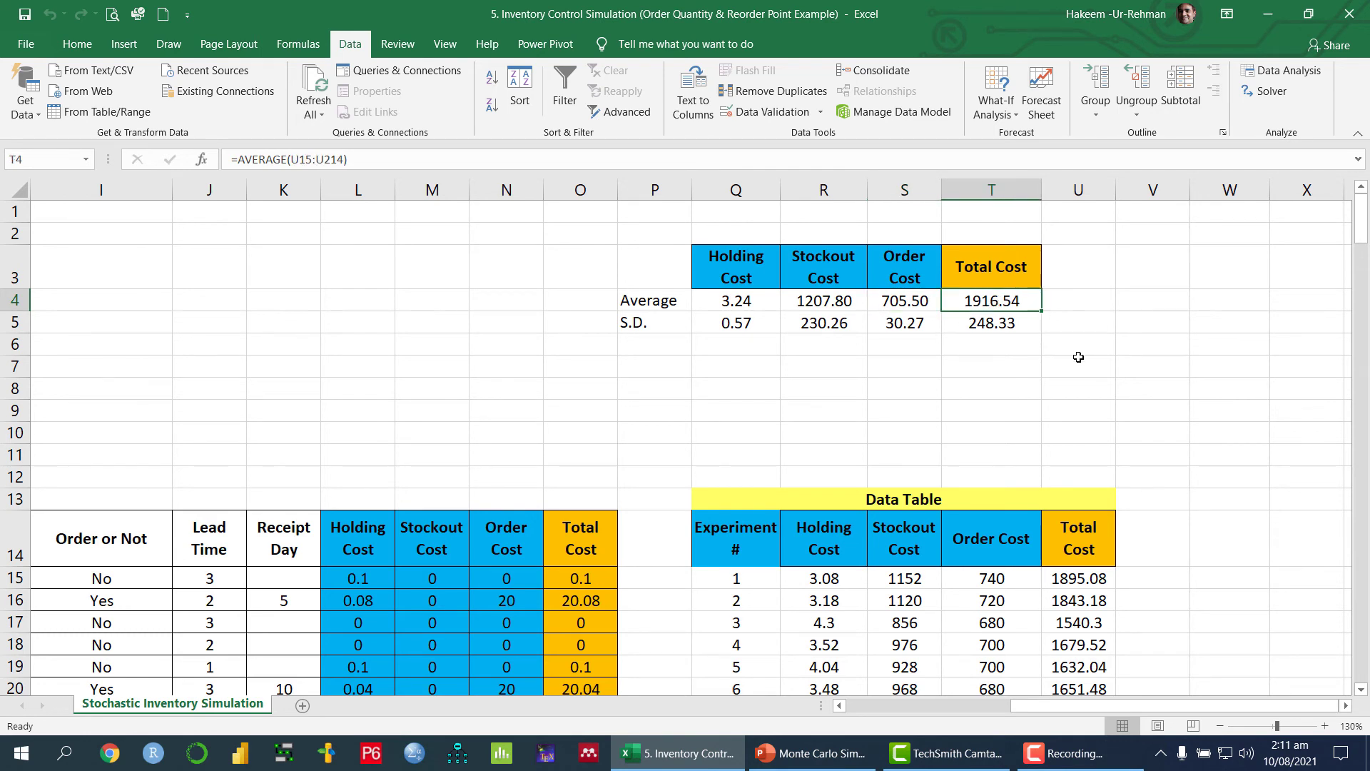
click(906, 365)
click(745, 324)
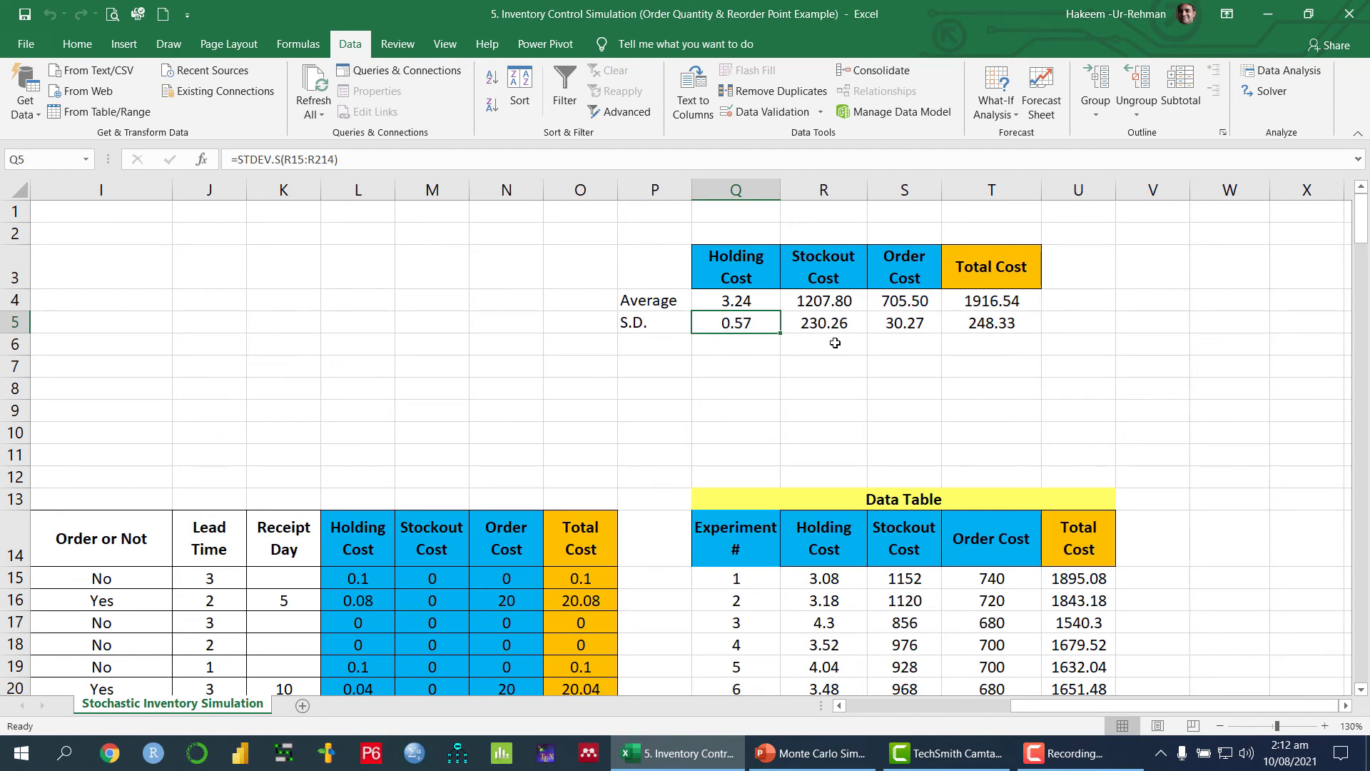
click(789, 367)
drag(731, 299, 1078, 300)
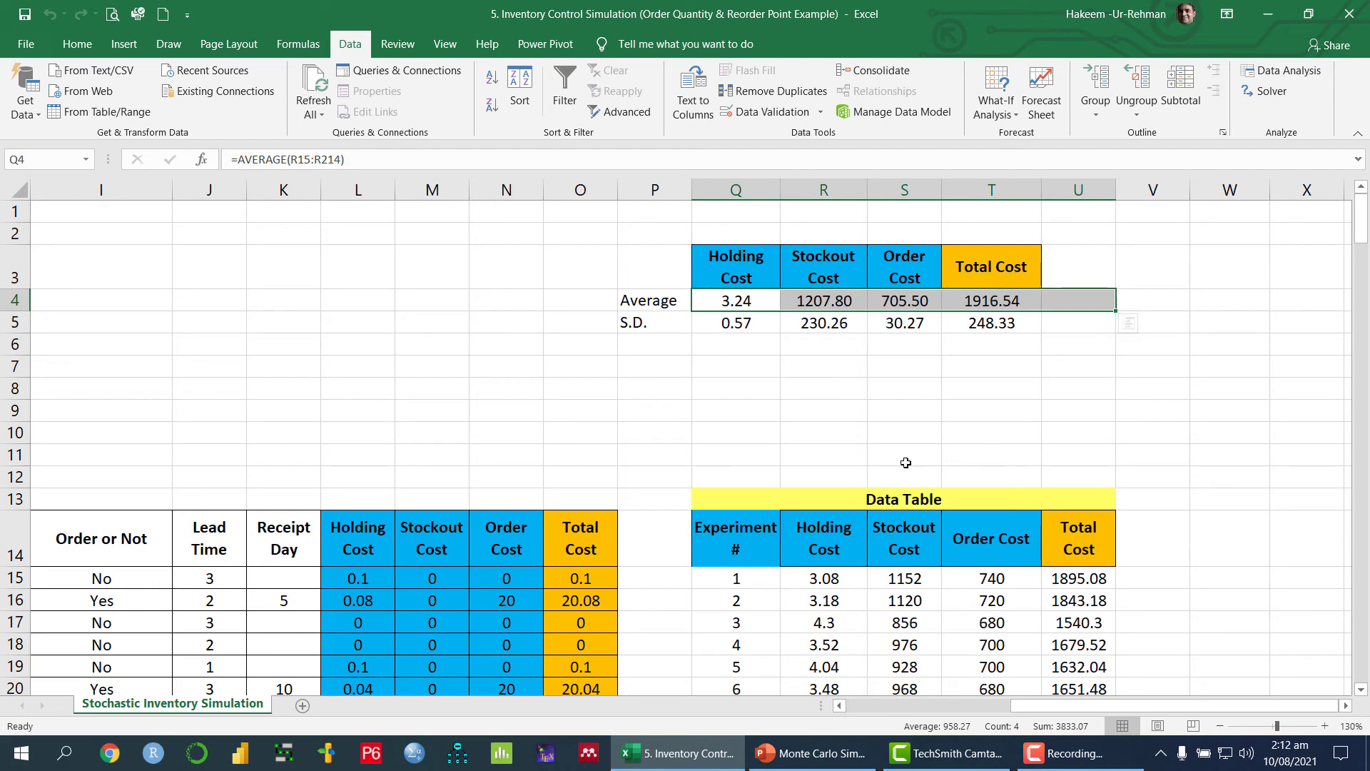
click(798, 351)
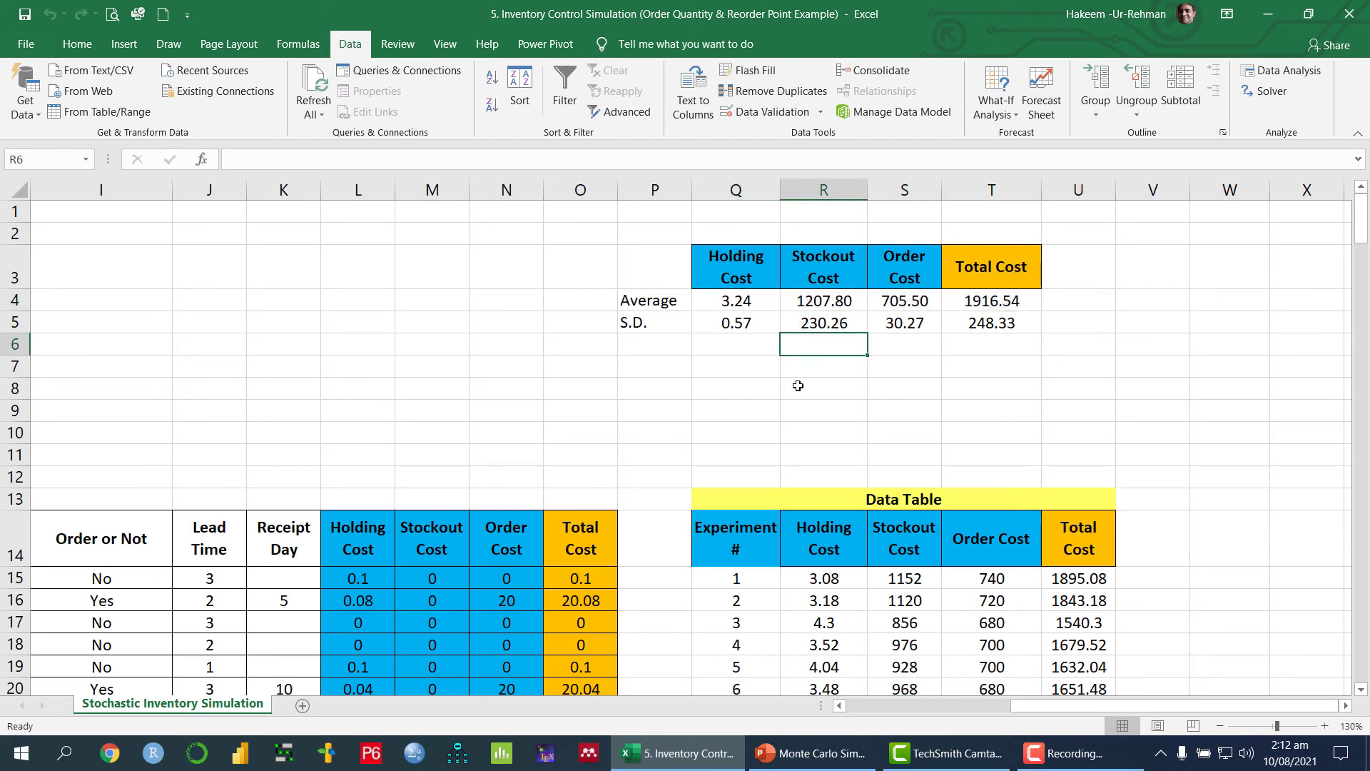
Switch to the PowerPoint slide for Example 3 and read which Q and R values part ii requires in Scenario Manager
click(831, 749)
click(646, 551)
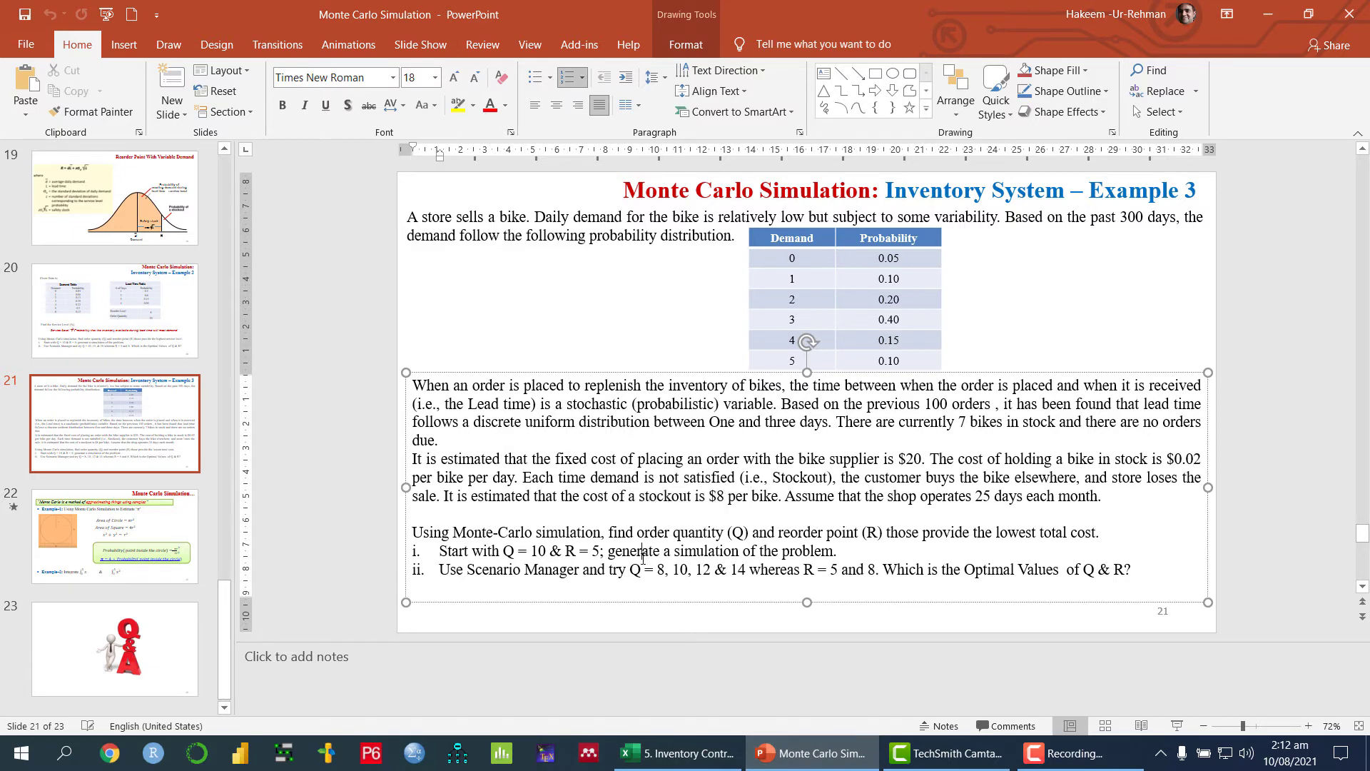
drag(468, 572, 580, 574)
click(726, 574)
double_click(660, 569)
double_click(833, 569)
drag(666, 569, 689, 569)
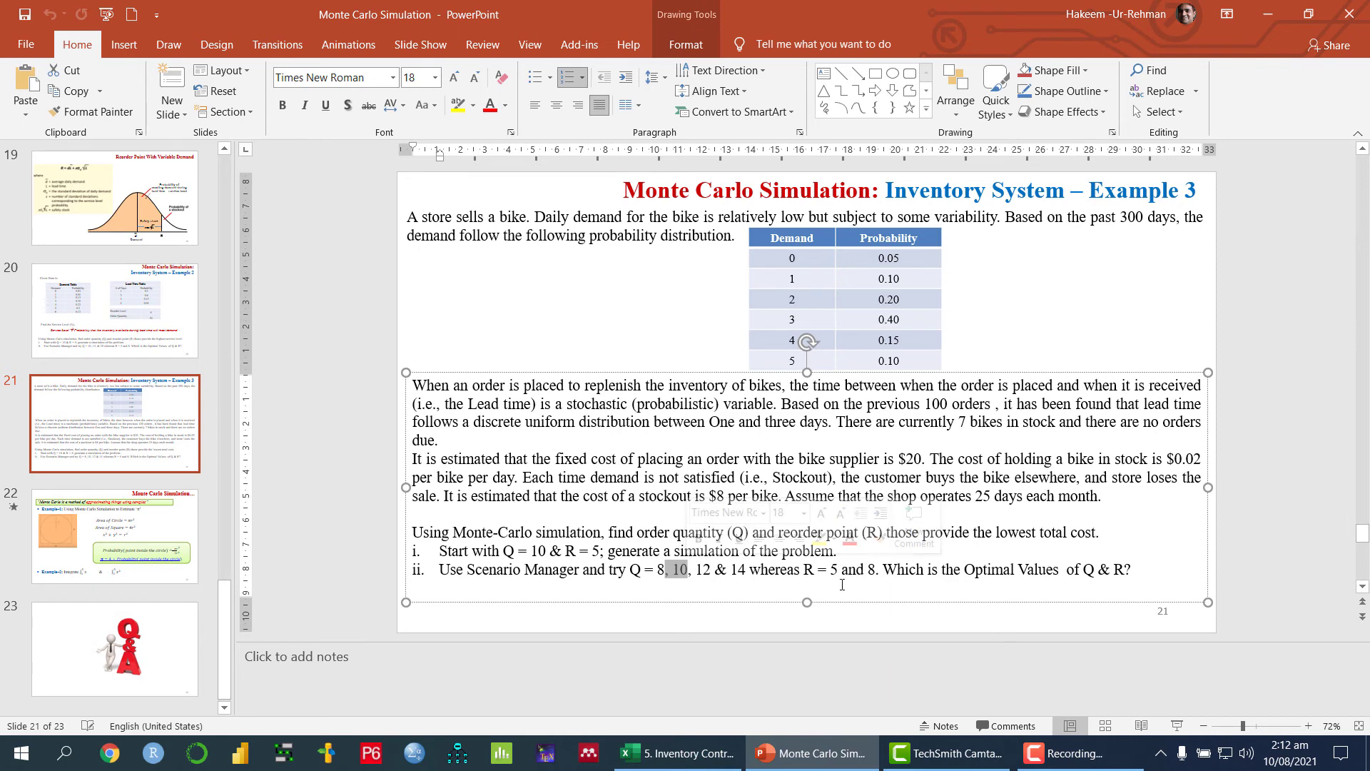
drag(830, 569, 842, 569)
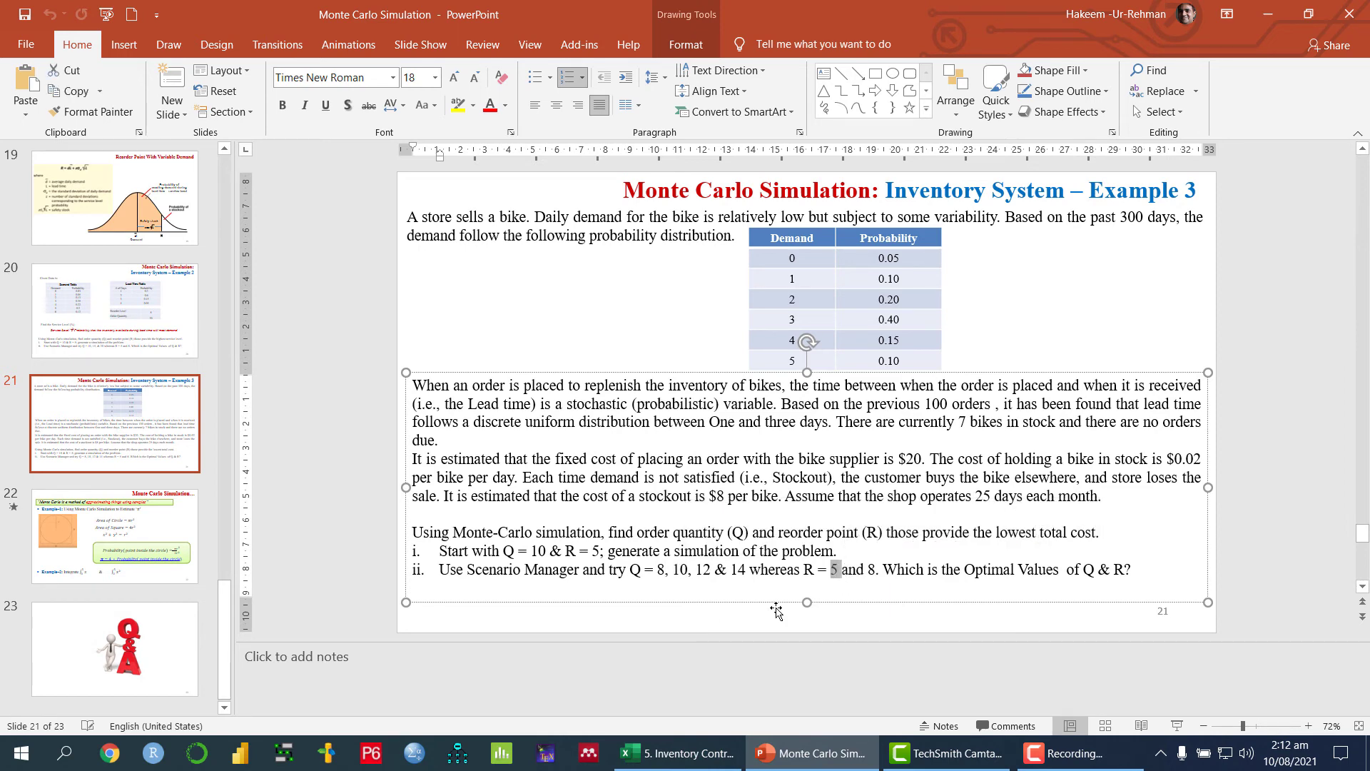
drag(658, 569, 876, 569)
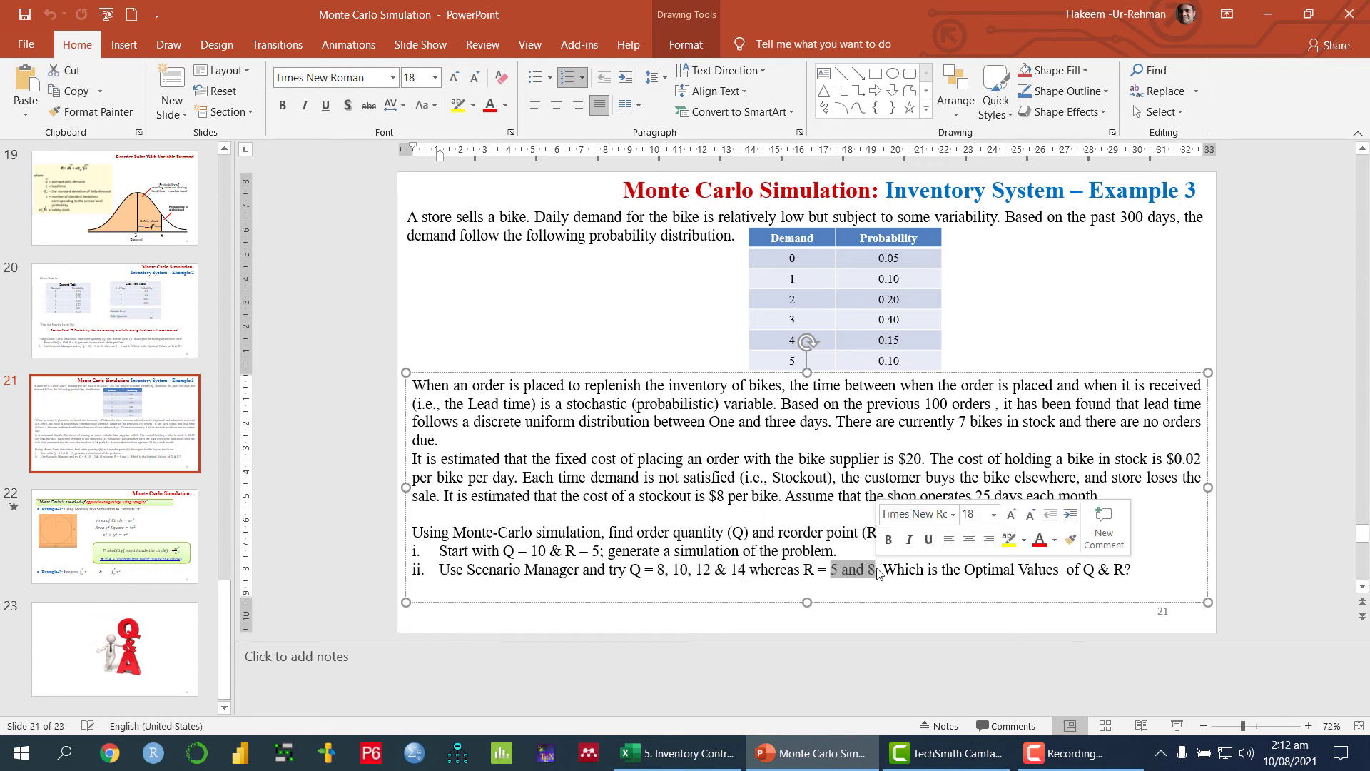
drag(658, 569, 883, 569)
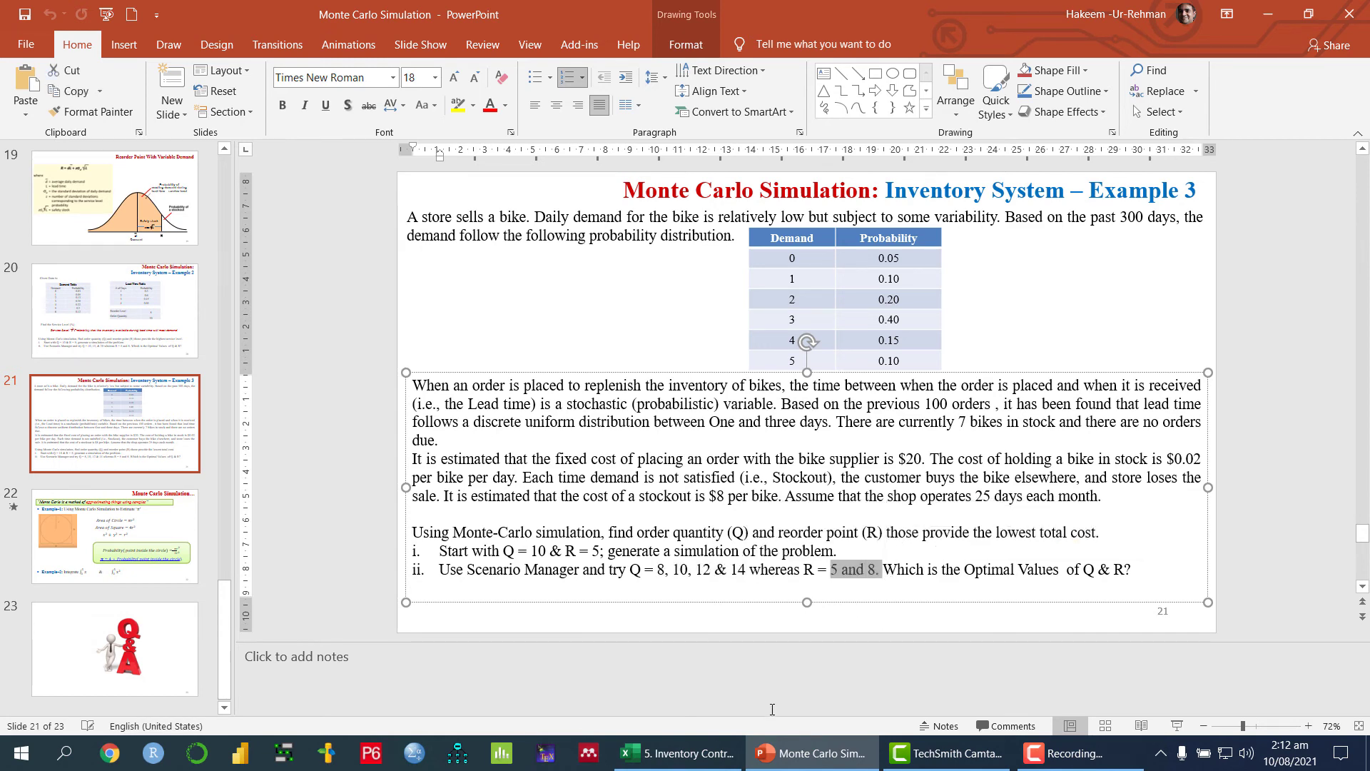
Switch back to Excel, open Scenario Manager and copy the name of the OrderQuantity_8,ReorderPoint_5 scenario without editing it
click(685, 769)
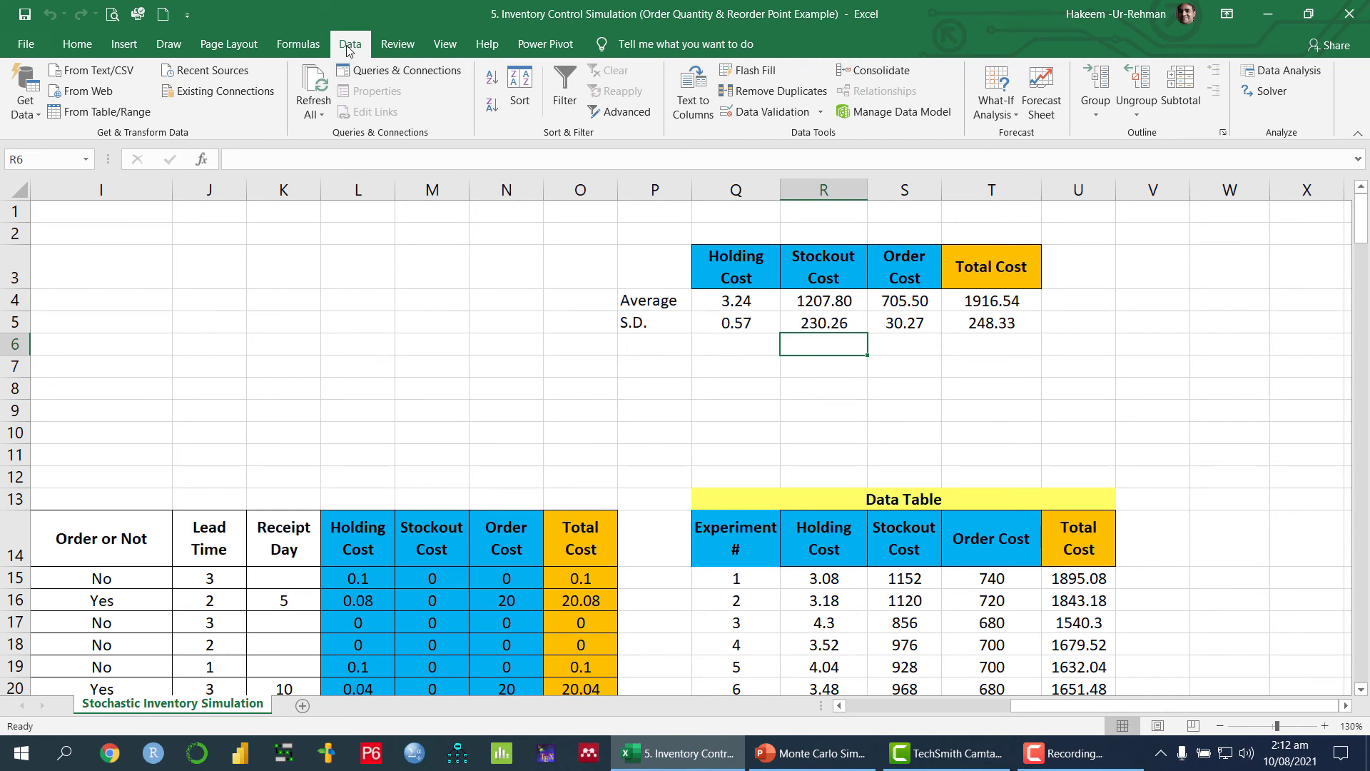
click(1017, 118)
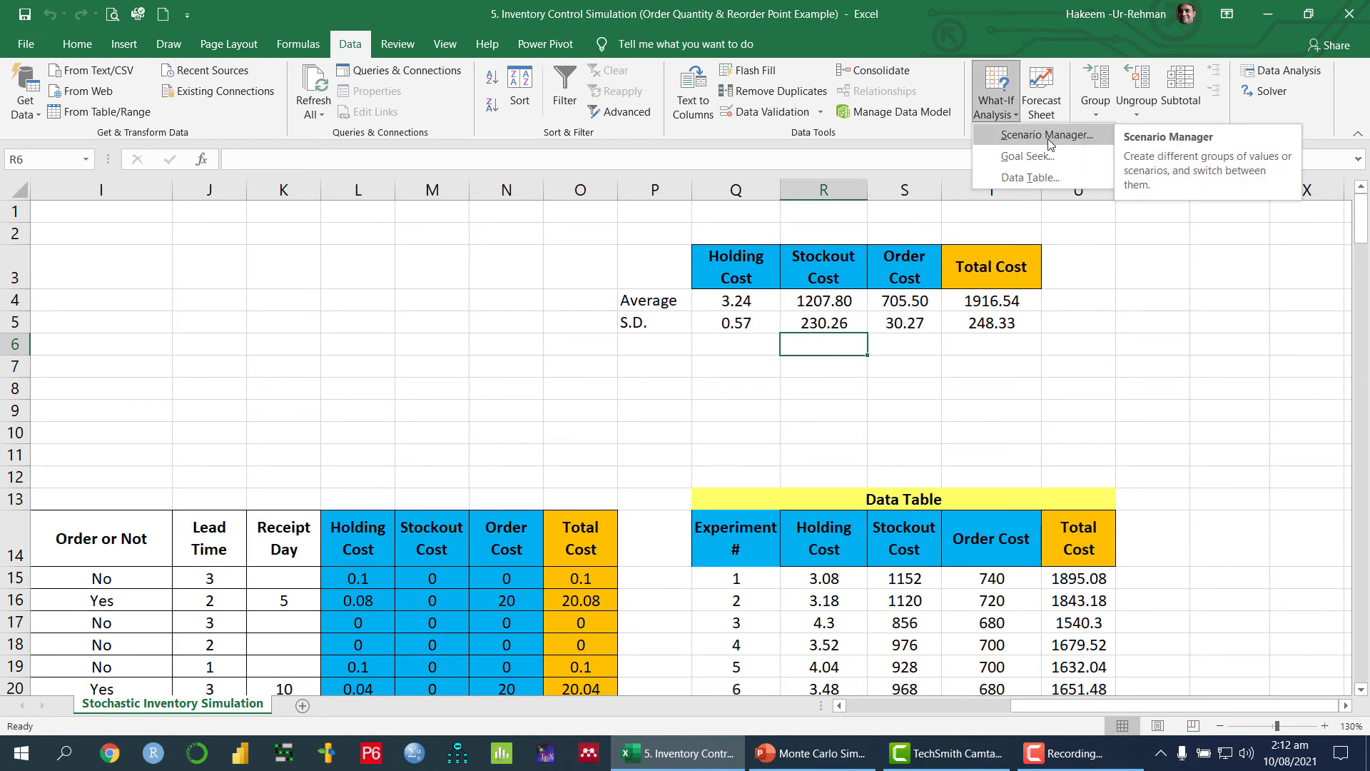
click(1047, 136)
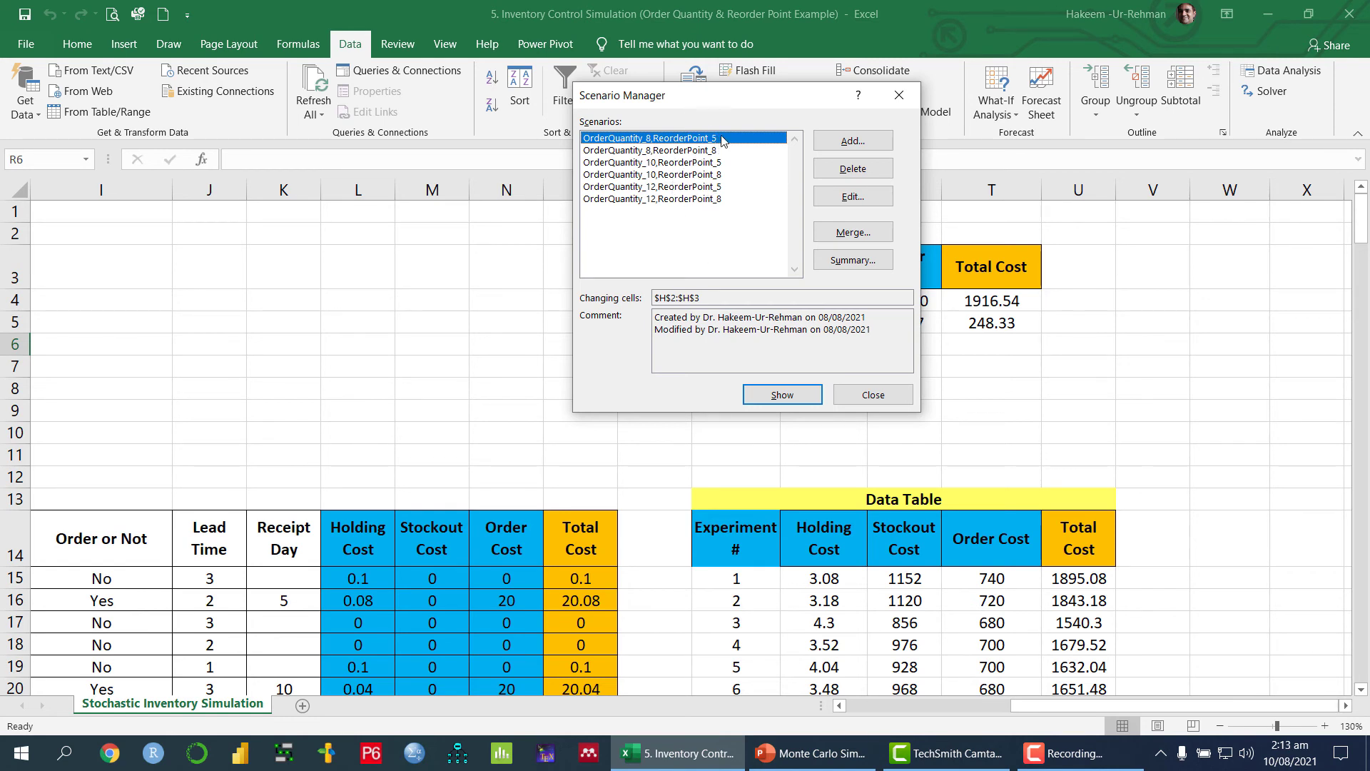
click(850, 196)
drag(709, 153, 555, 155)
key(ctrl+c)
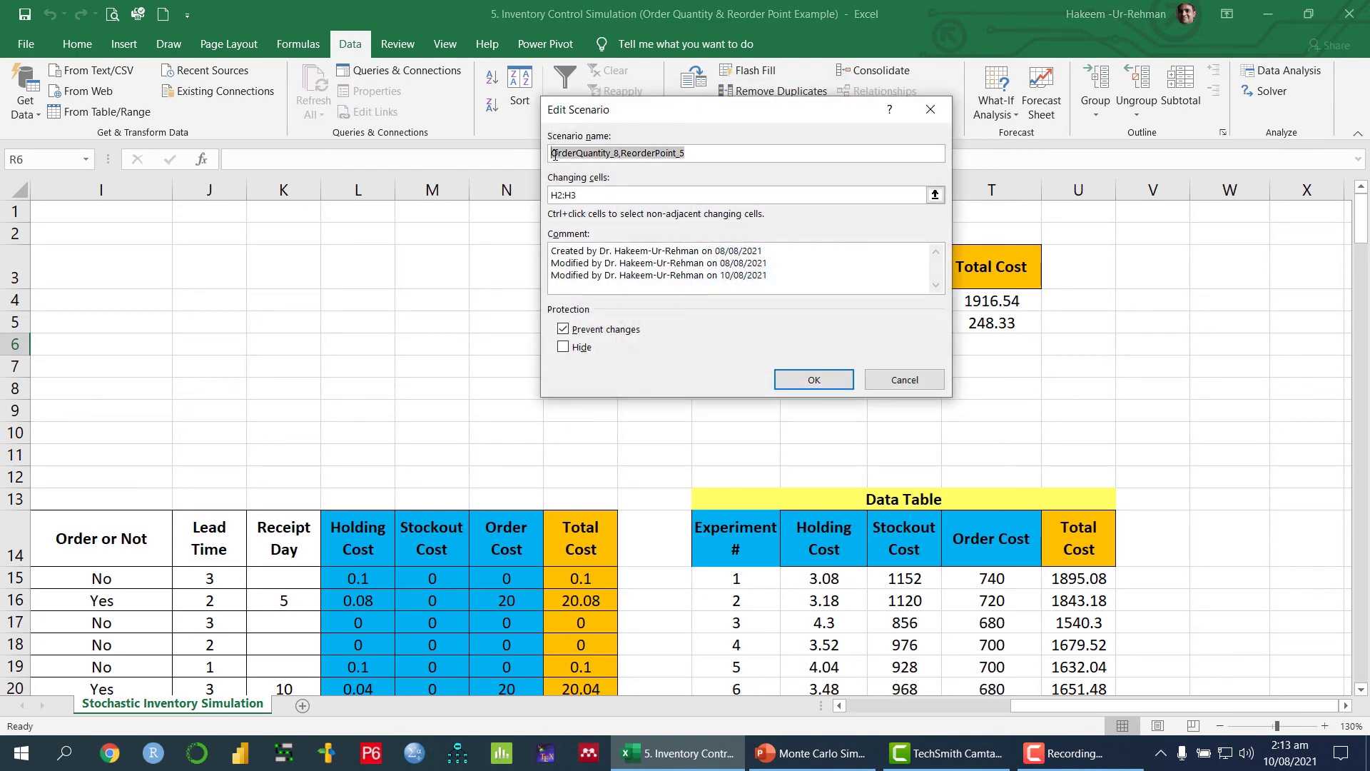
click(905, 379)
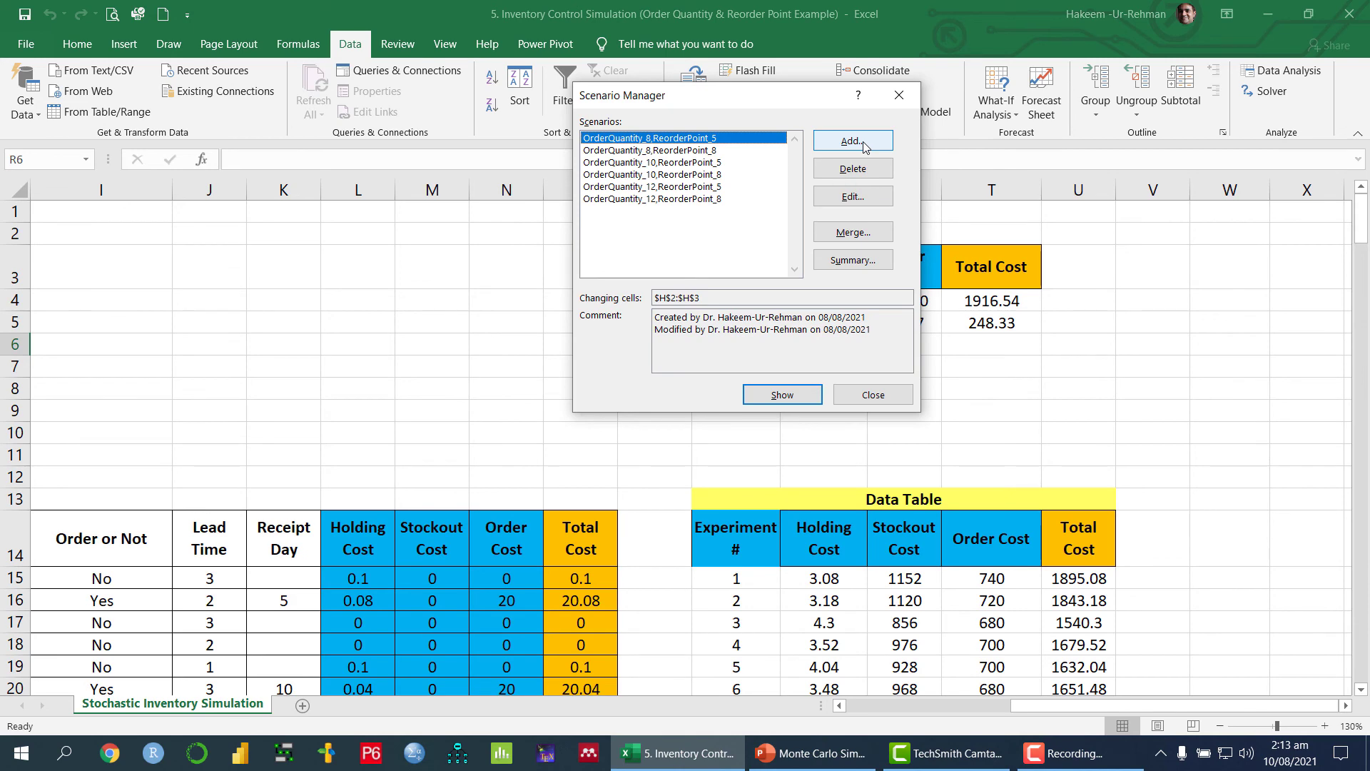
Start a new scenario from the copied name and change it to OrderQuantity_14,ReorderPoint_5
click(850, 140)
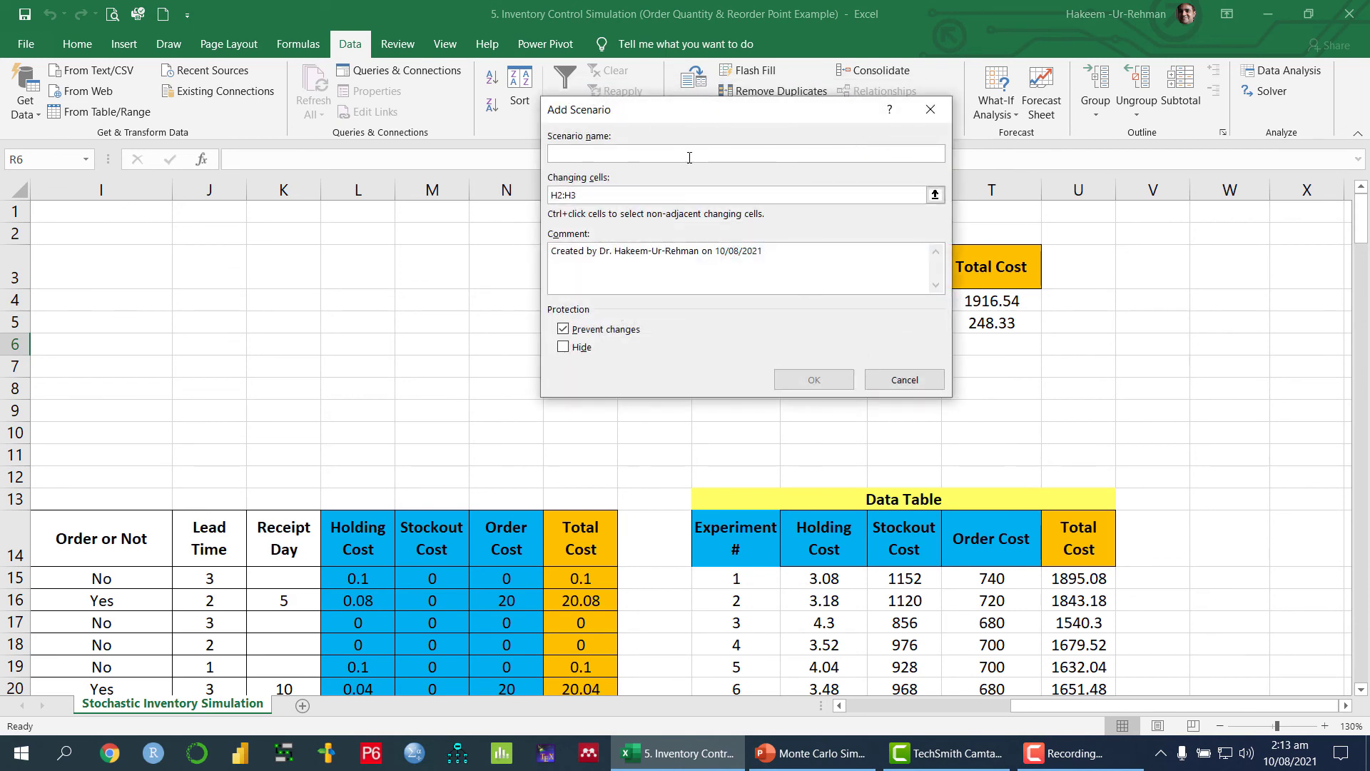
key(ctrl+v)
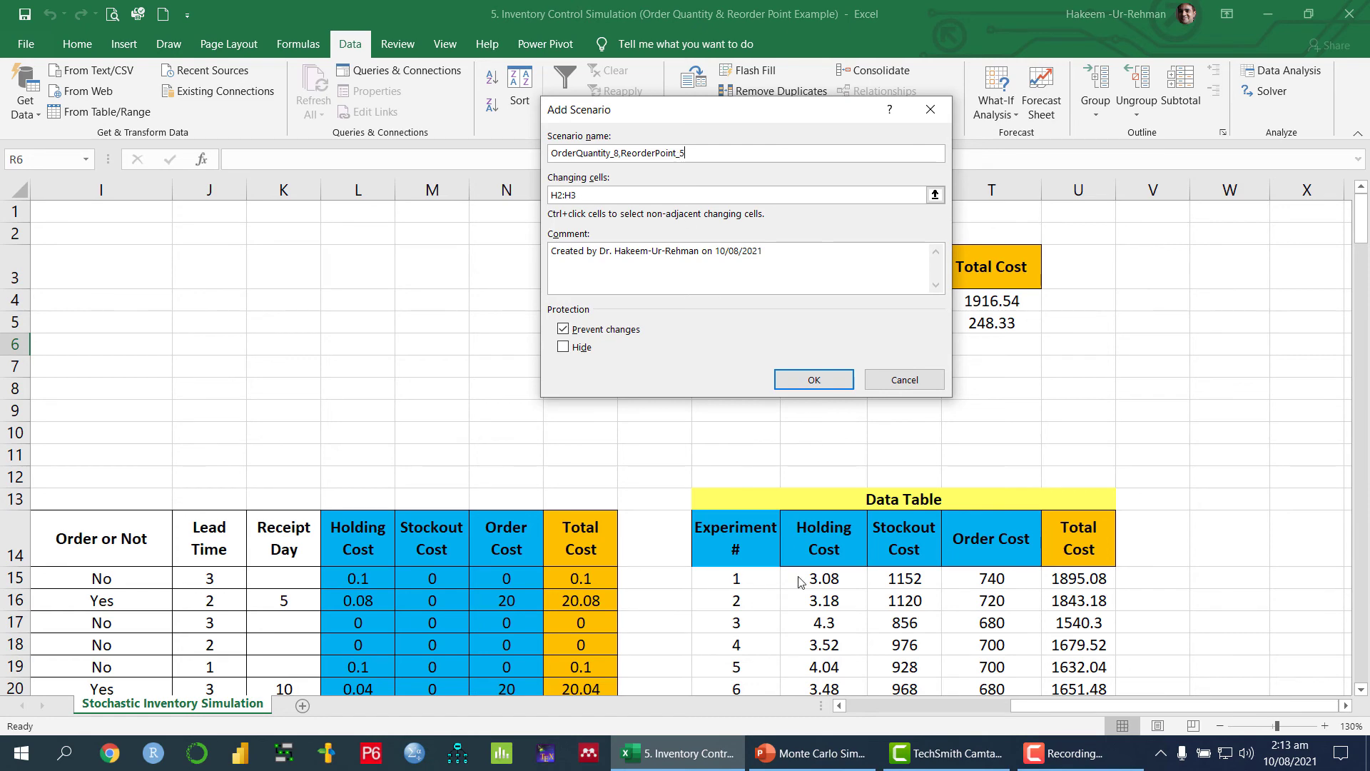
click(812, 754)
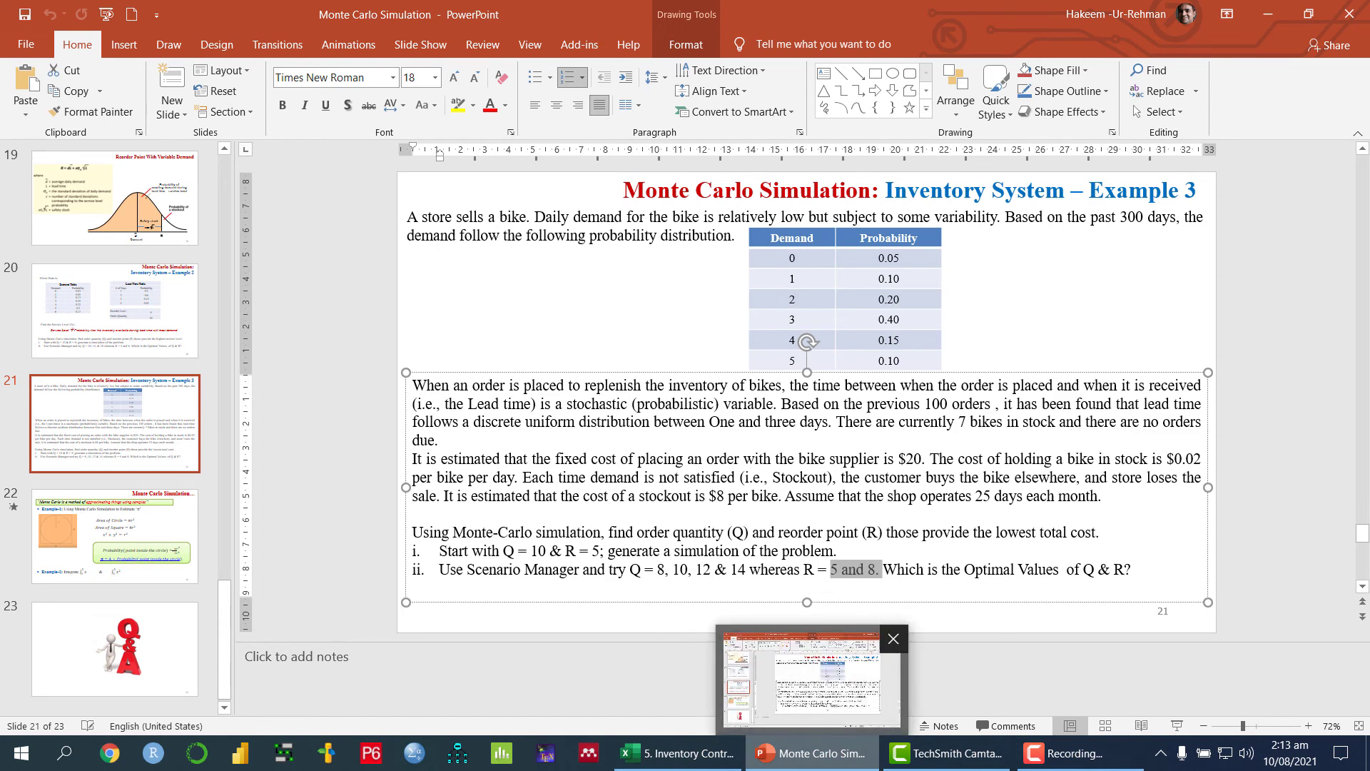
click(812, 757)
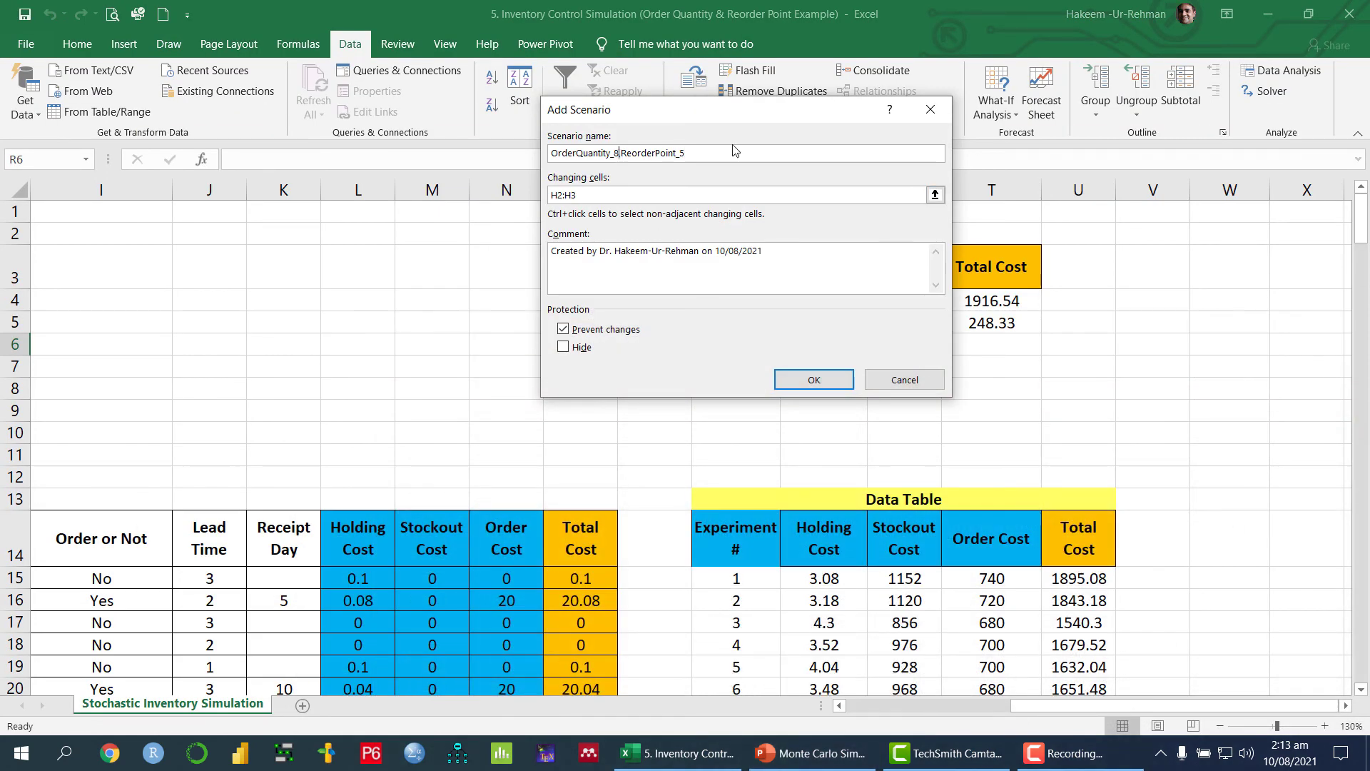
key(BackSpace)
text(14)
Set the new scenario's changing cells to $H$2:$H$3, the reorder level and order quantity, rechecking the required values on the slide
click(935, 195)
drag(1048, 708, 999, 719)
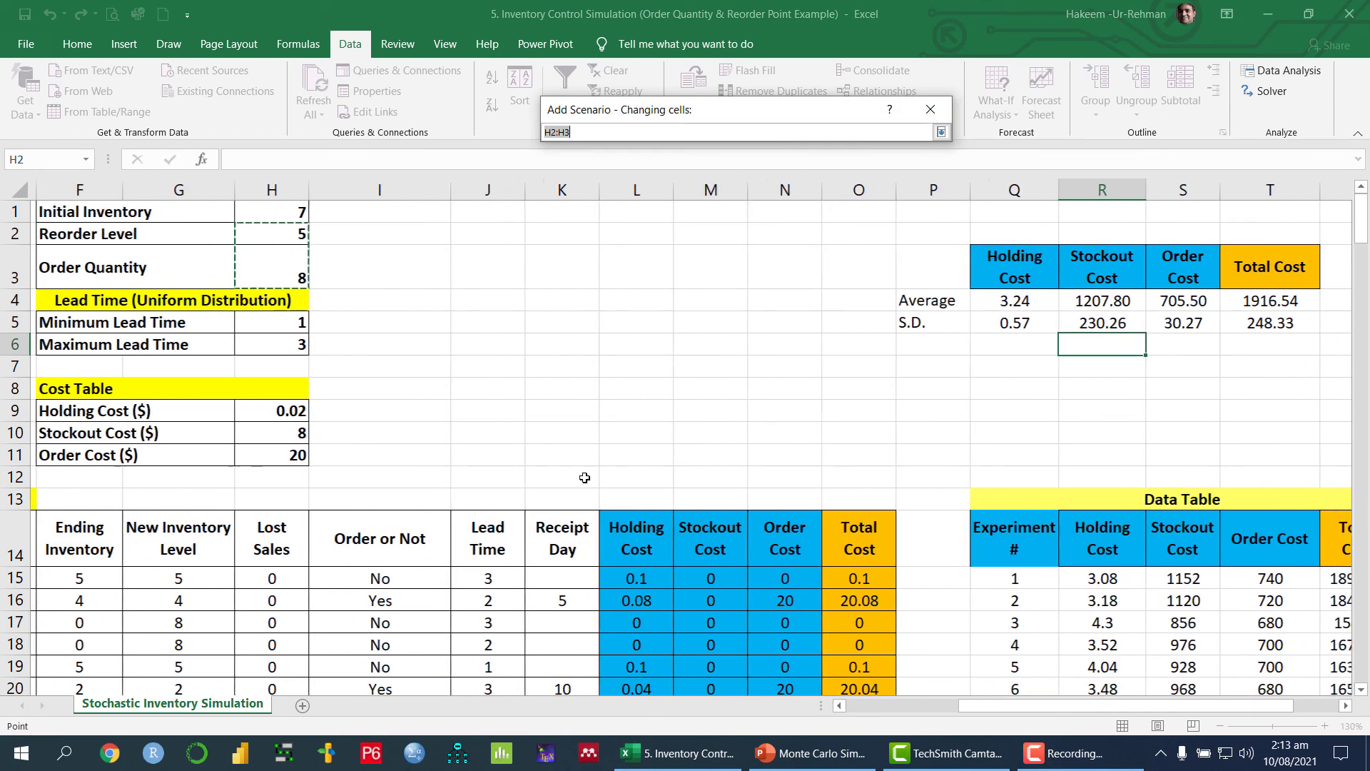
drag(269, 230, 270, 261)
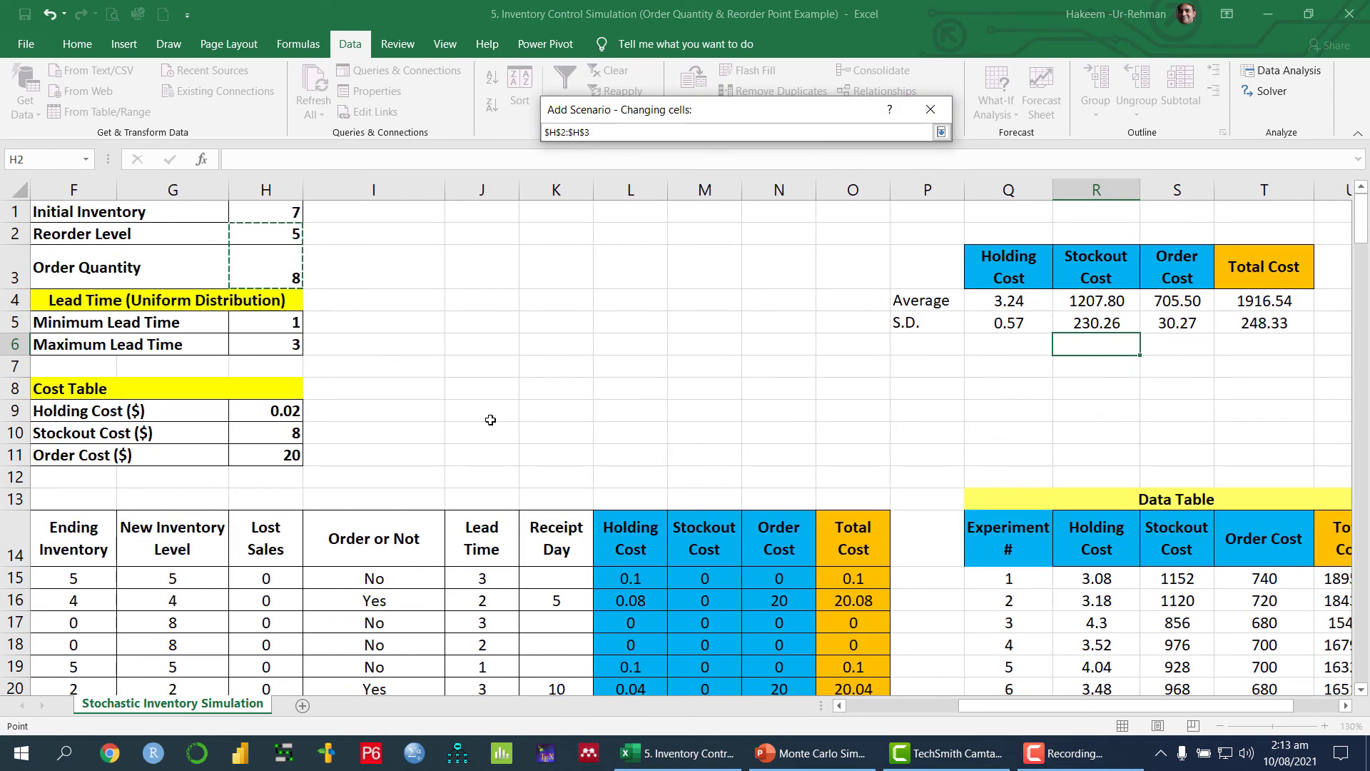
click(810, 753)
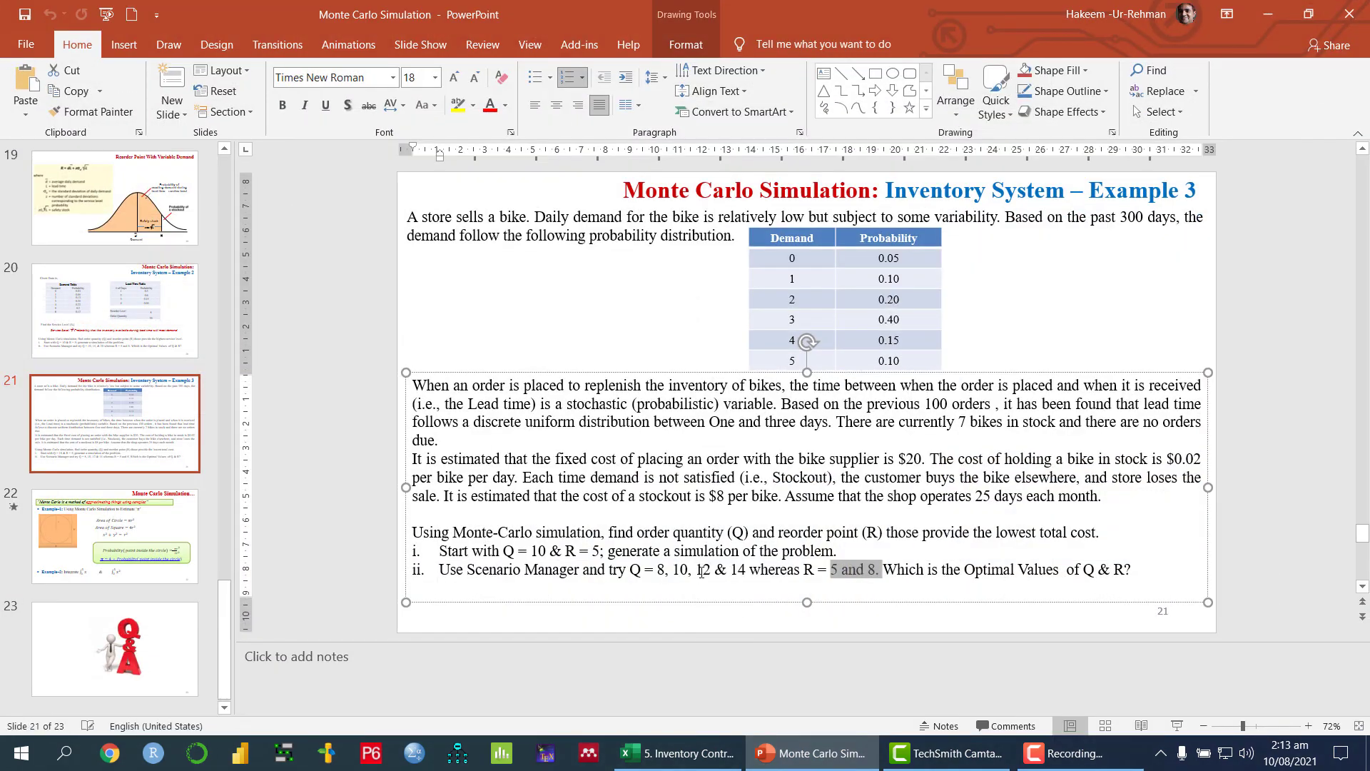
click(839, 755)
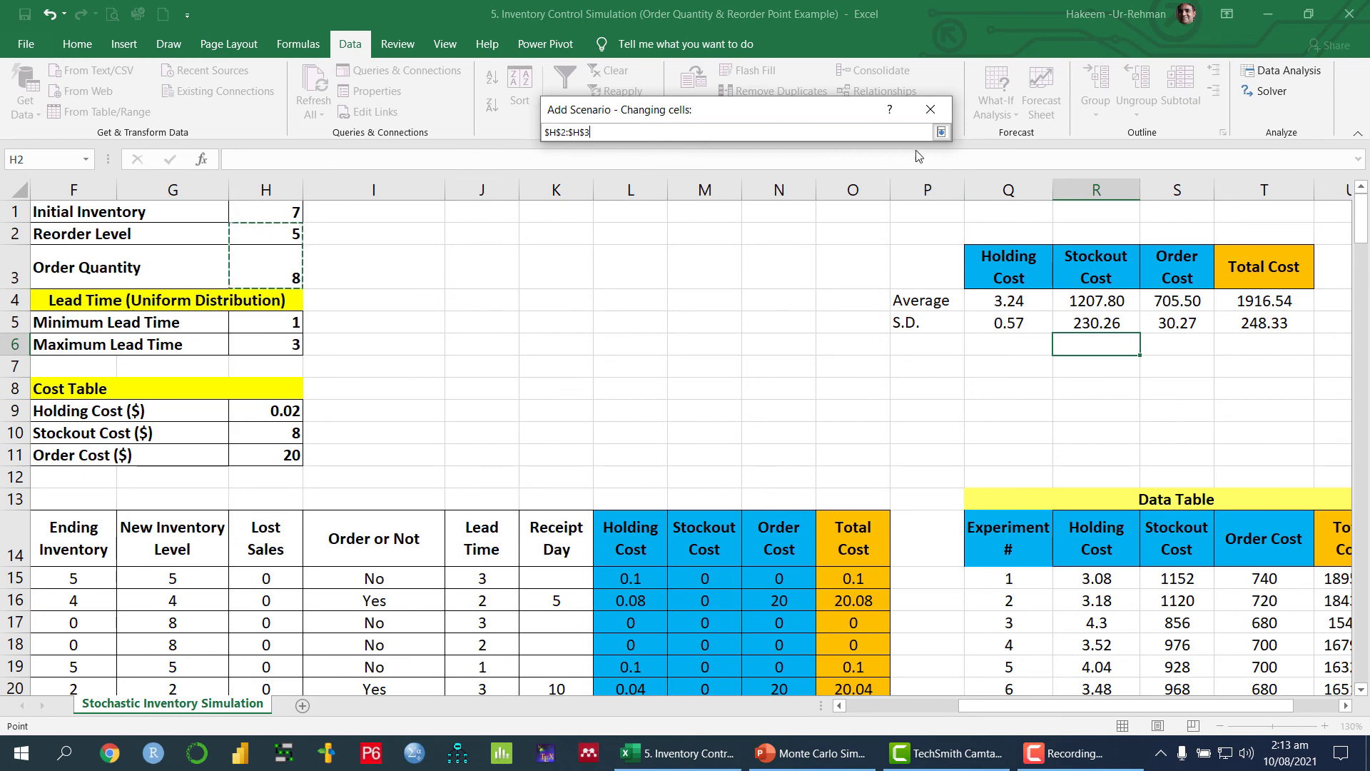
click(942, 133)
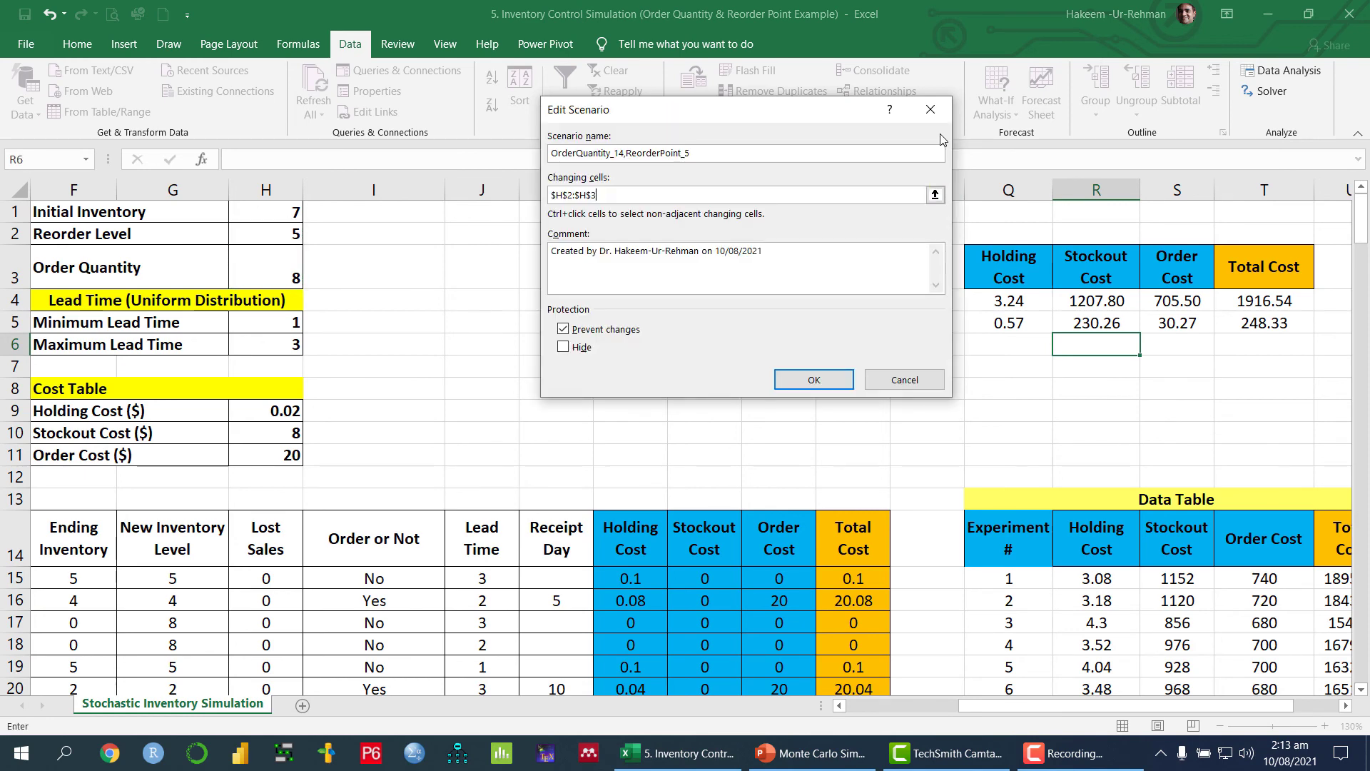
Set the OrderQuantity_14,ReorderPoint_5 scenario's values to 5 for $H$2 and 14 for $H$3, and save it
click(816, 379)
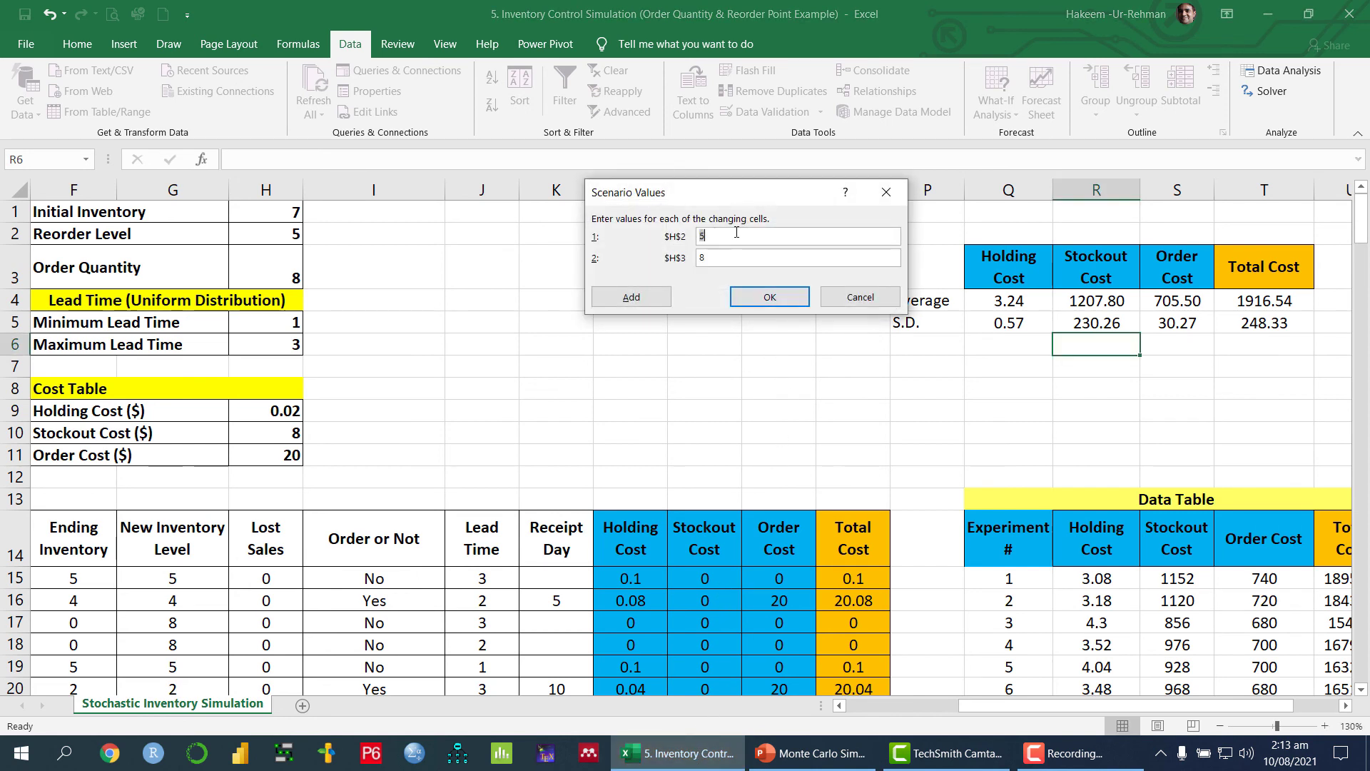
click(708, 235)
click(770, 297)
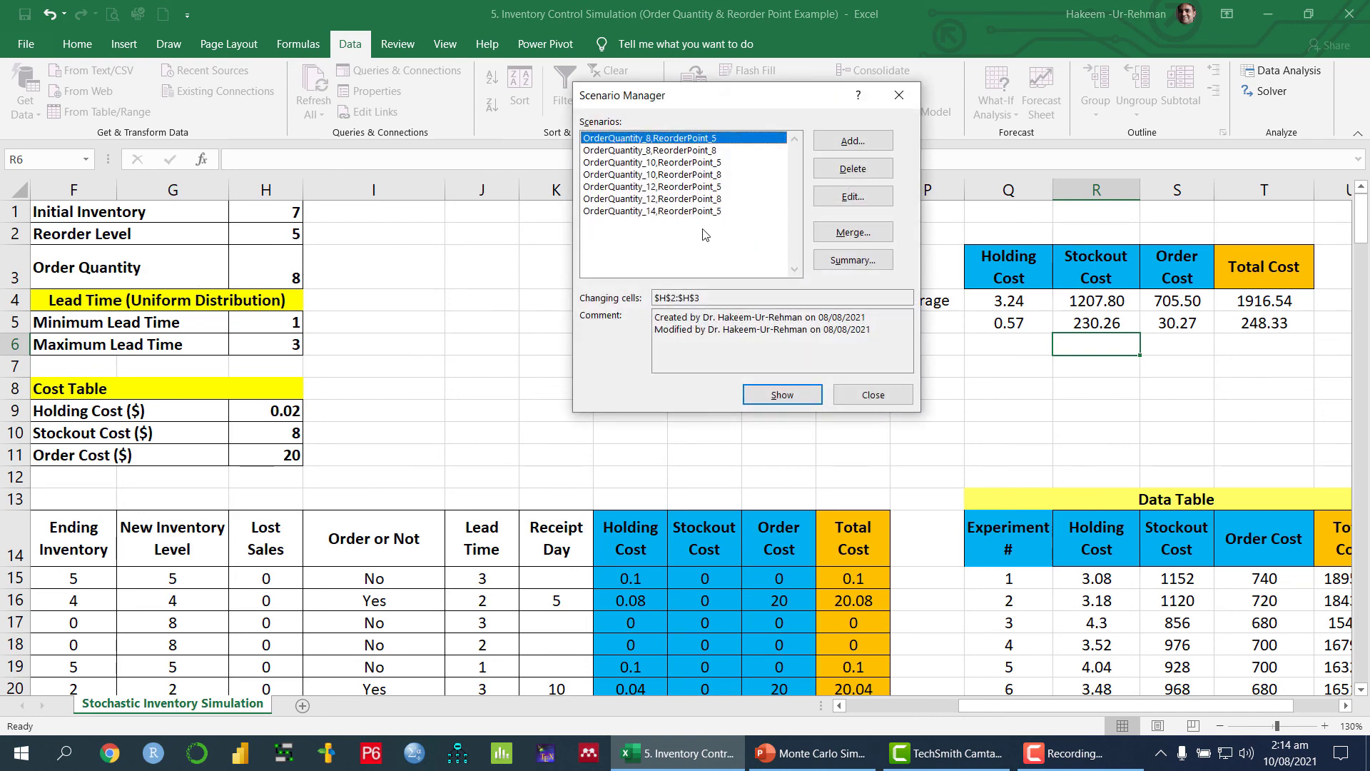
click(665, 211)
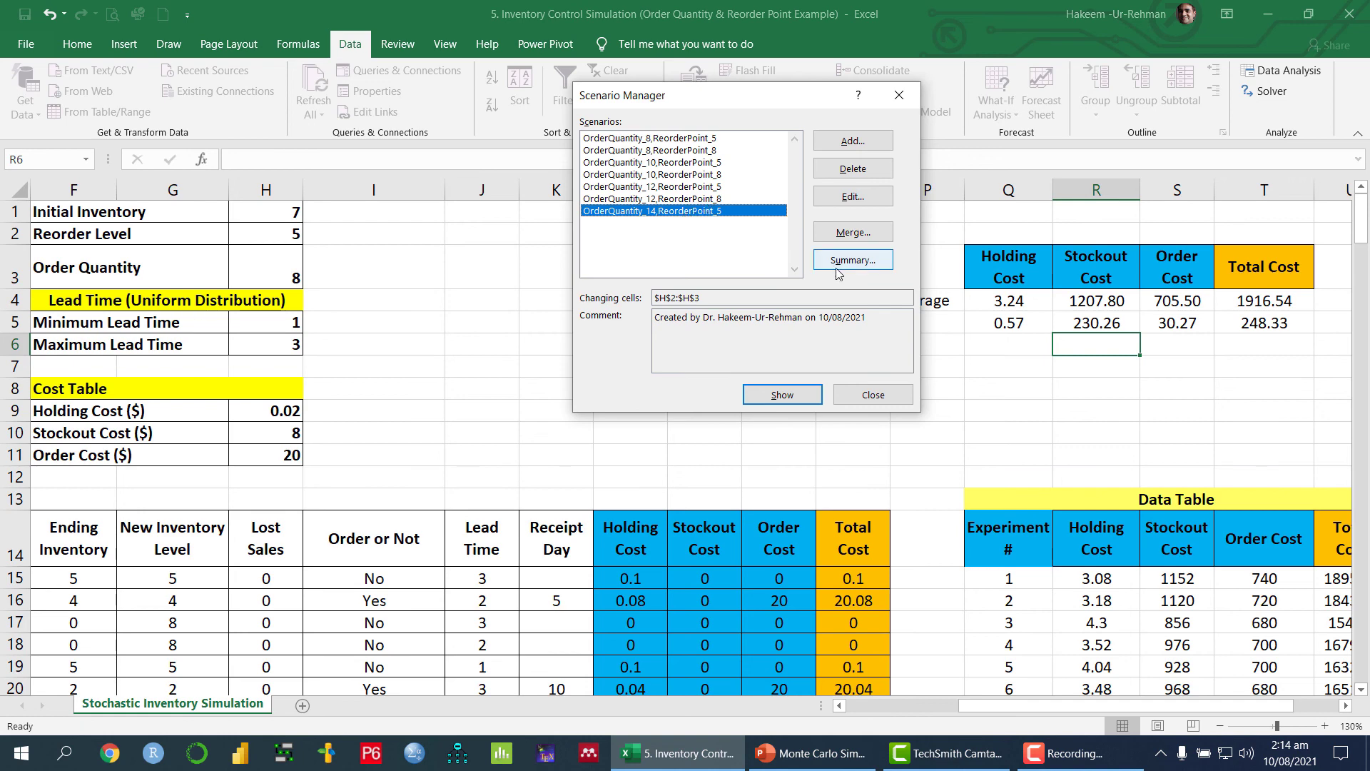
Generate a Scenario summary report with the average cost cells Q4:T4 as result cells
click(856, 263)
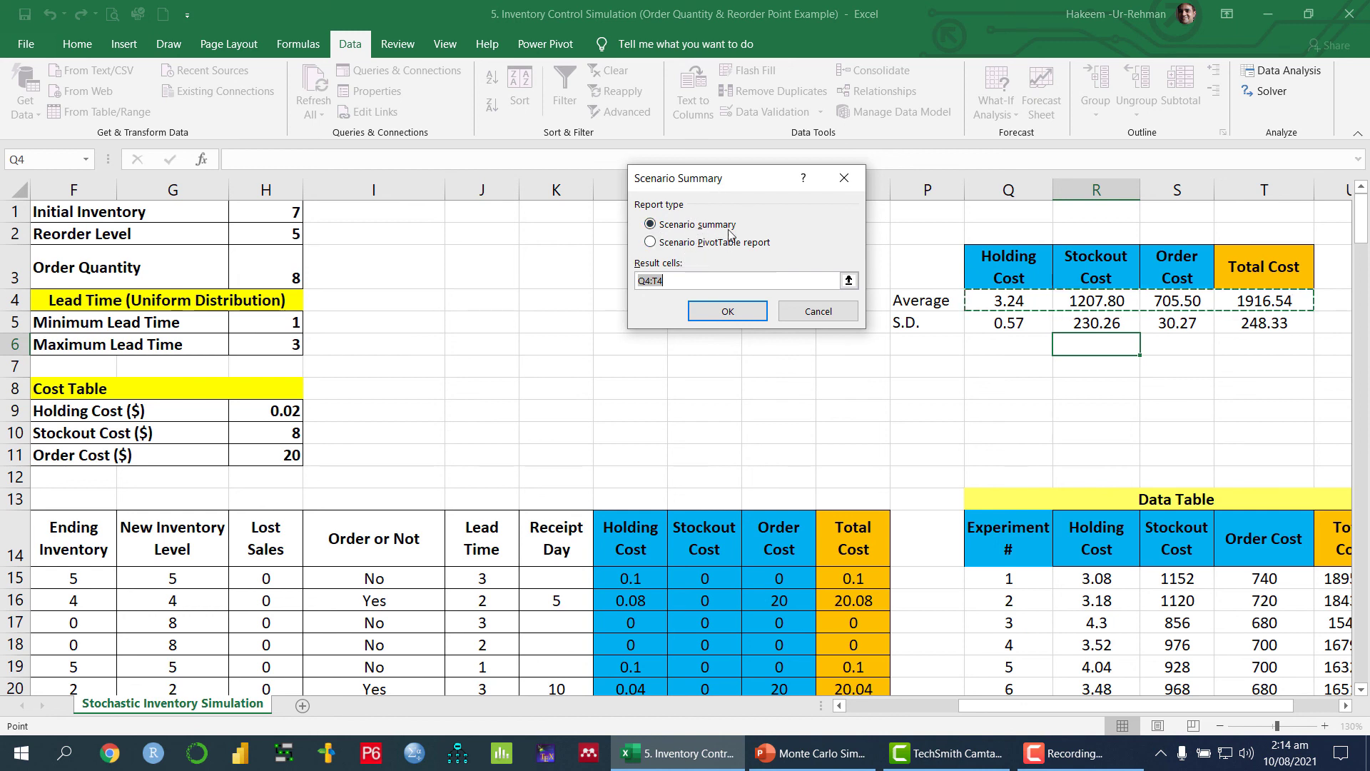
click(853, 284)
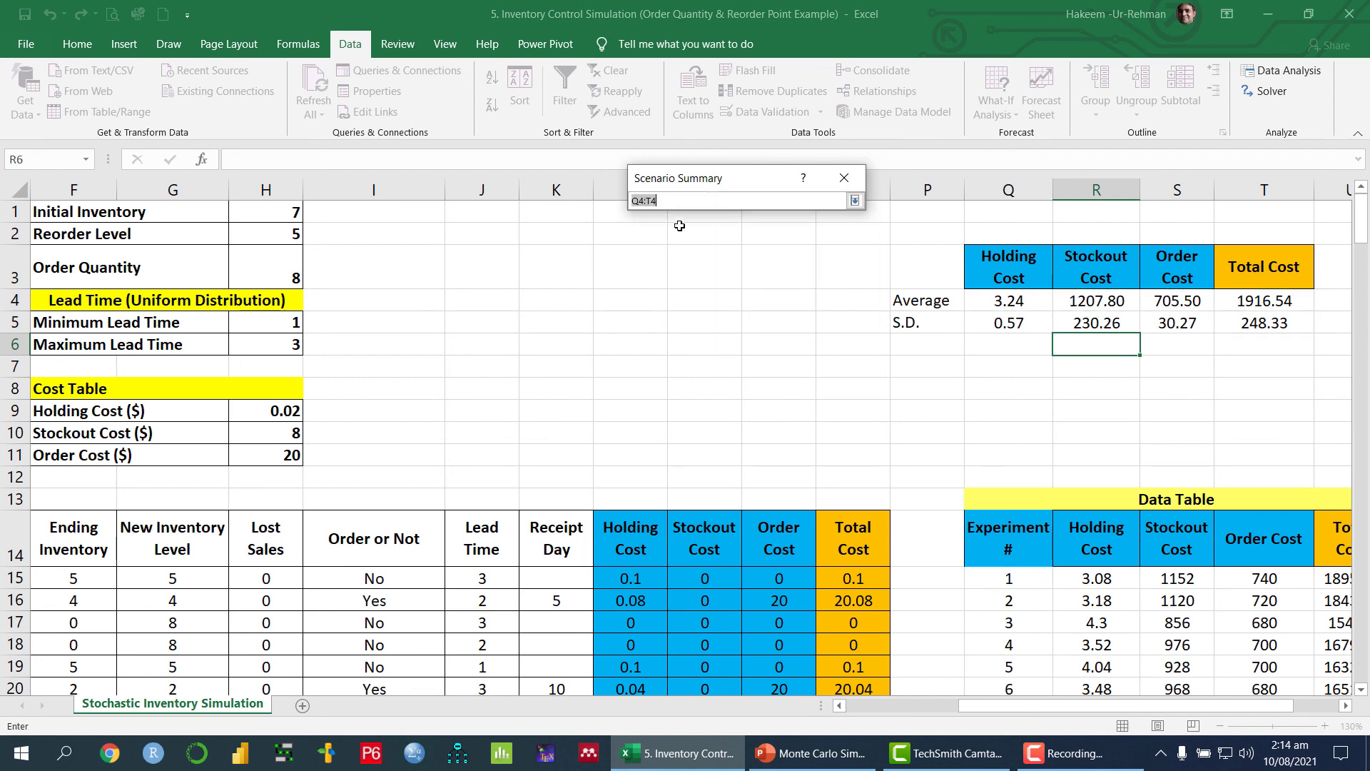
click(854, 202)
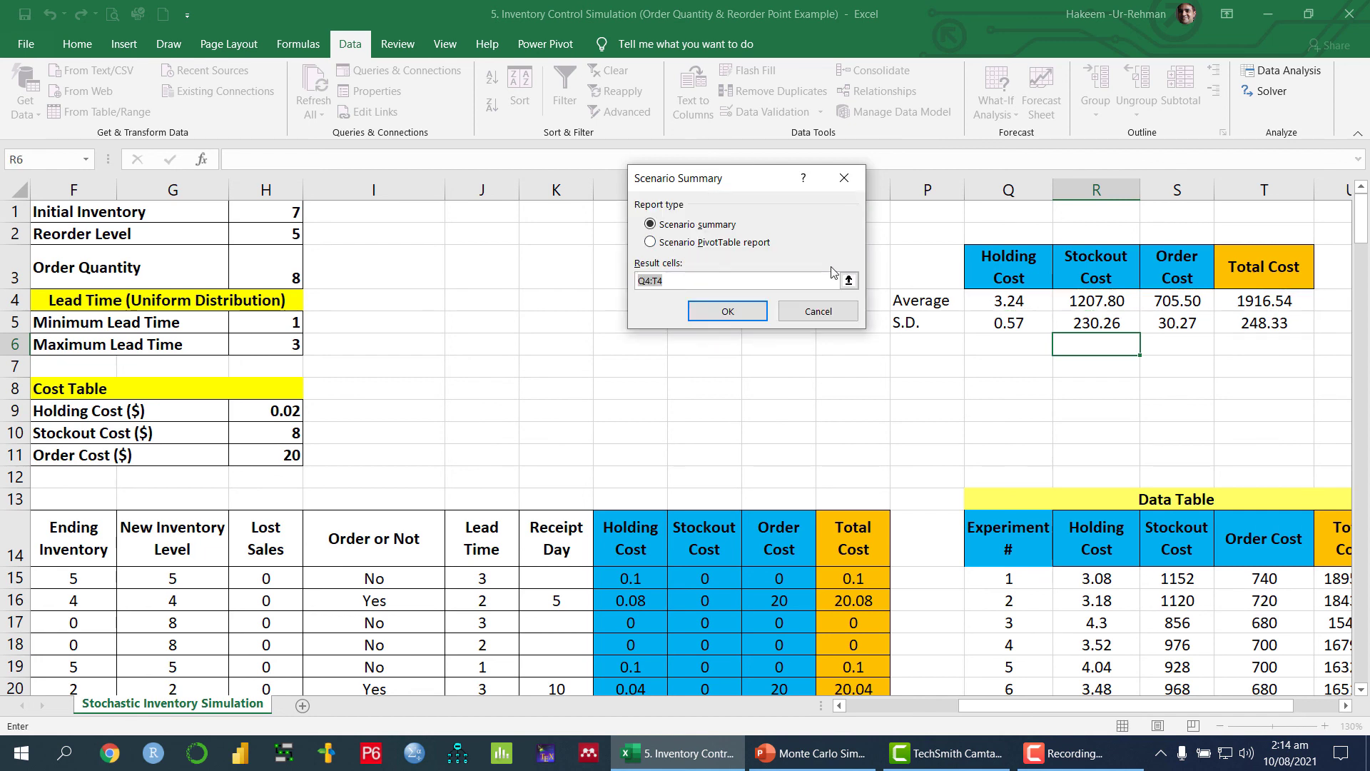
click(849, 281)
drag(1011, 302, 1243, 302)
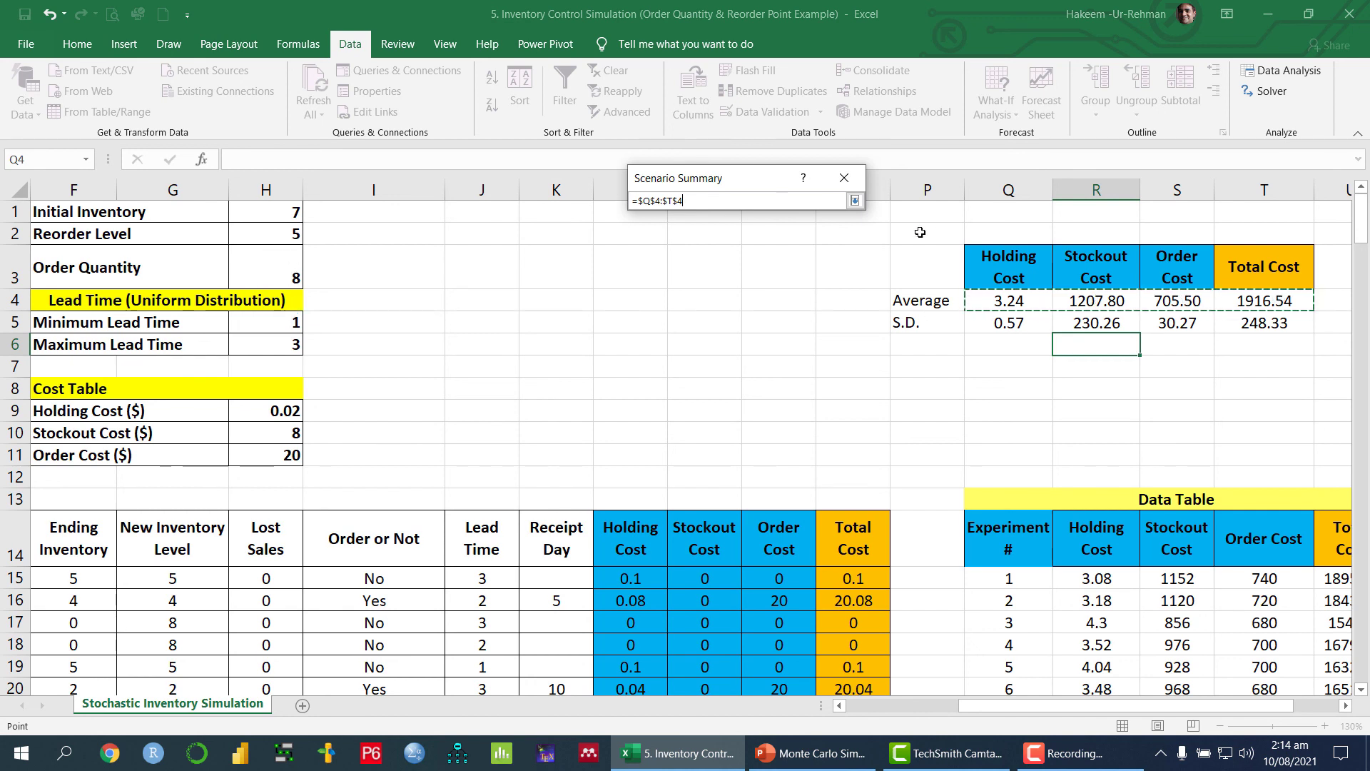
click(854, 201)
click(741, 322)
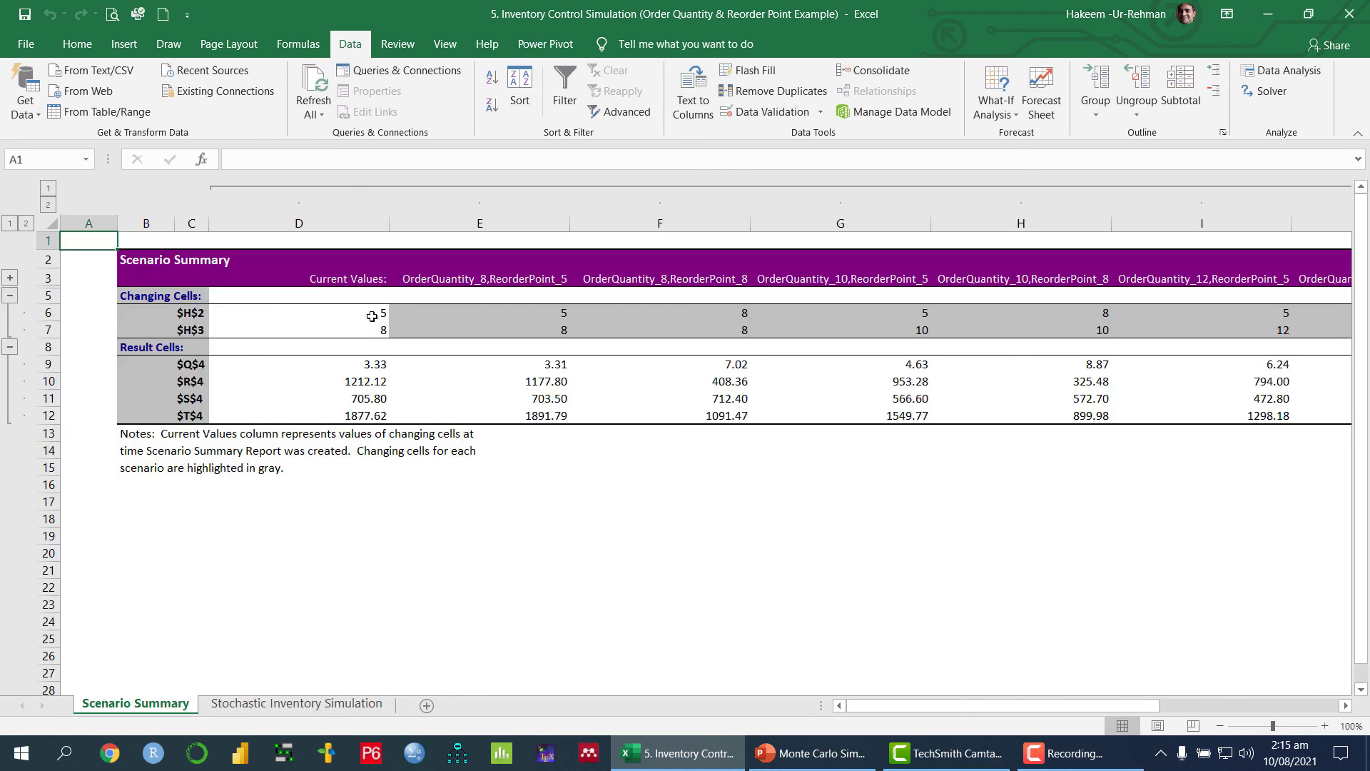
Examine the Current Values column of the summary, matching its result cells to the cost headings on the Stochastic Inventory Simulation sheet
click(372, 316)
click(370, 330)
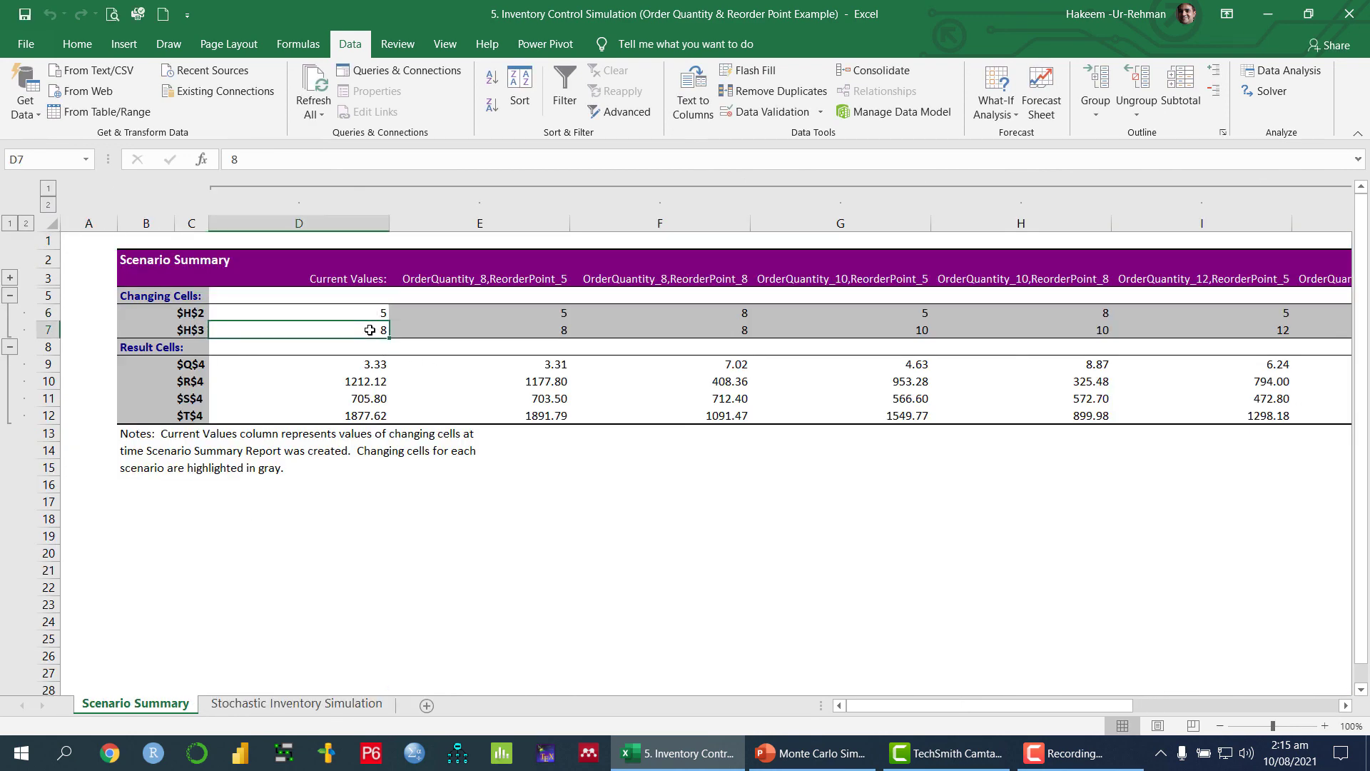
drag(370, 364, 357, 426)
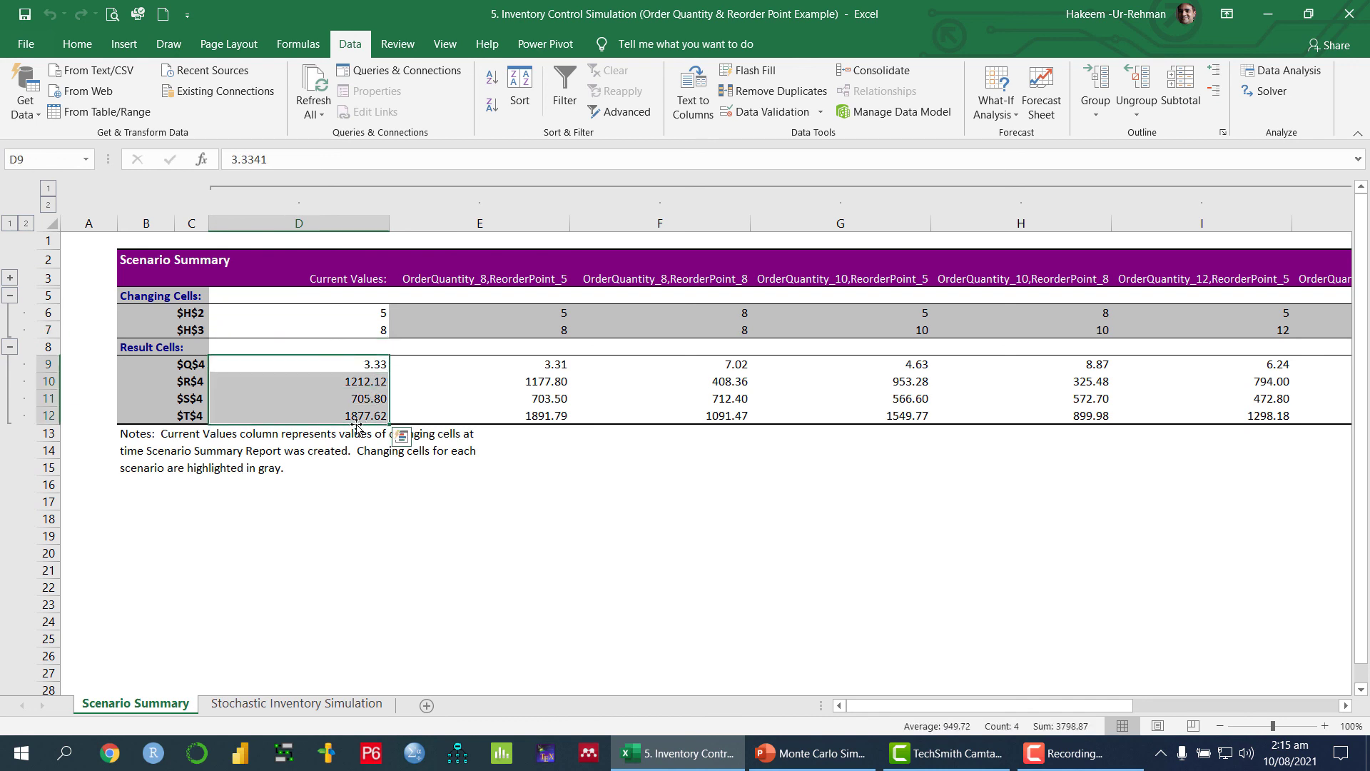
click(357, 421)
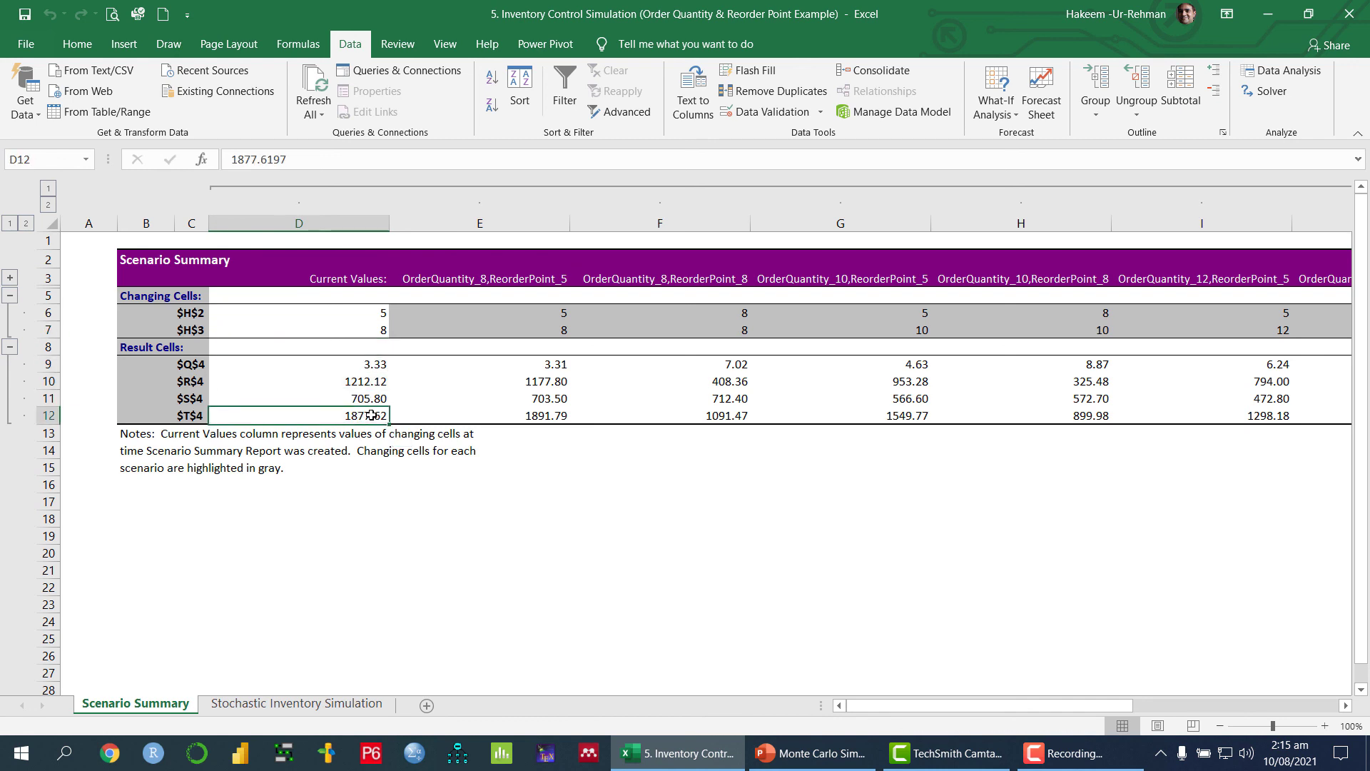
click(236, 705)
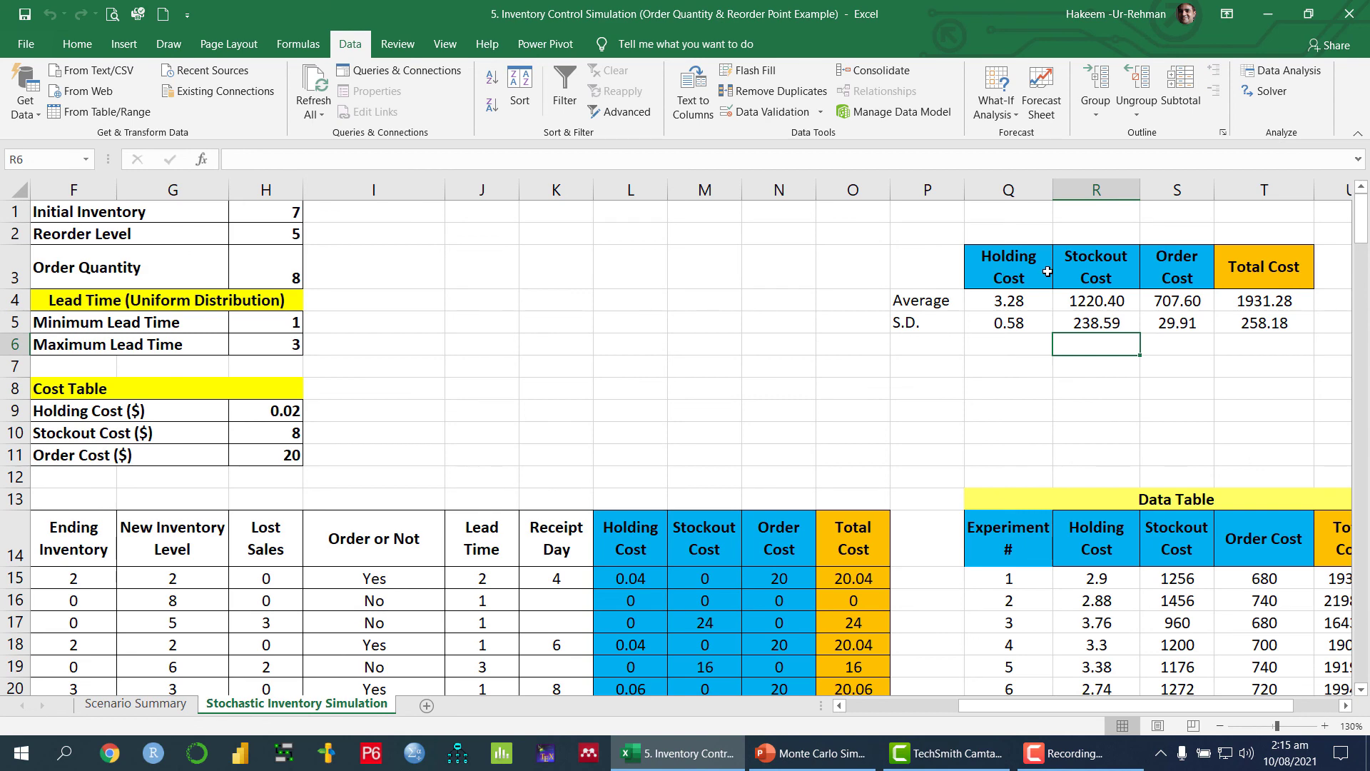
click(1086, 272)
click(1179, 274)
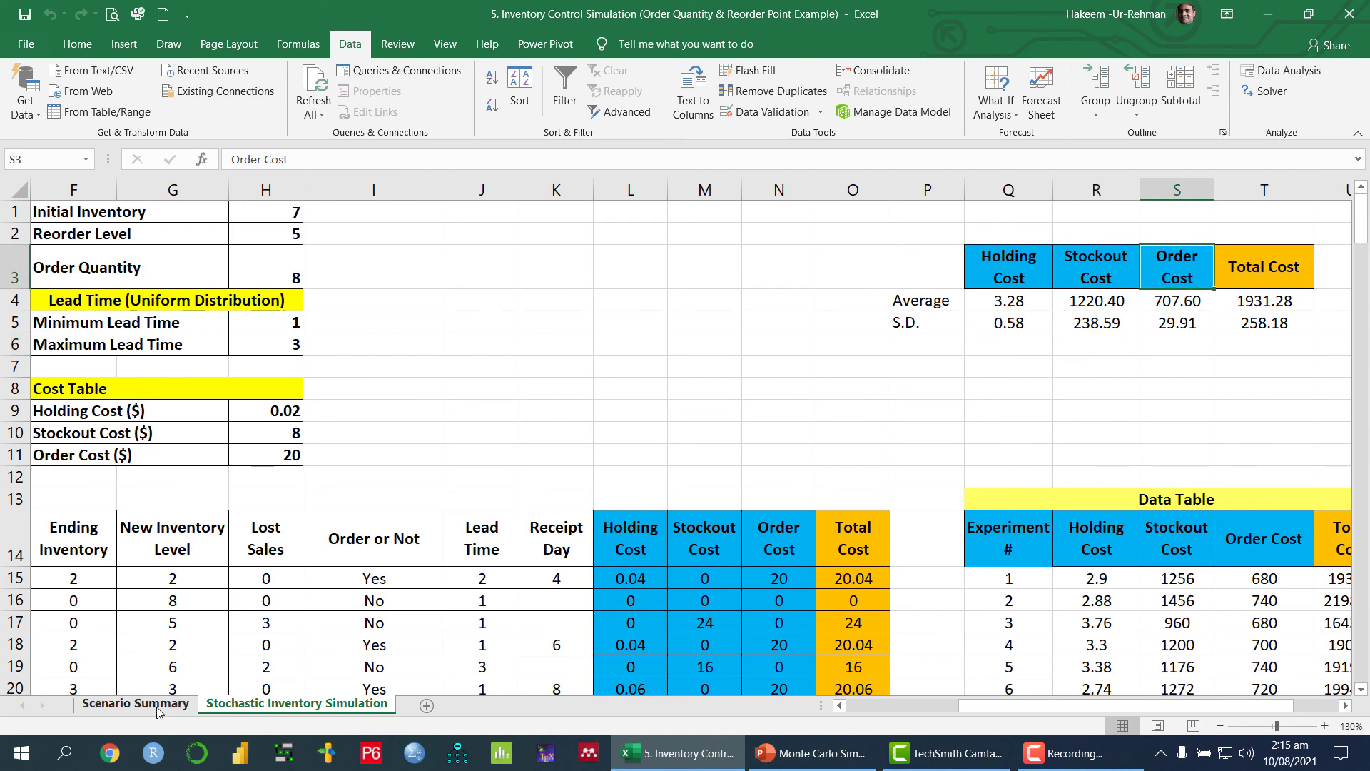
click(135, 704)
click(372, 364)
click(360, 383)
click(364, 398)
click(368, 416)
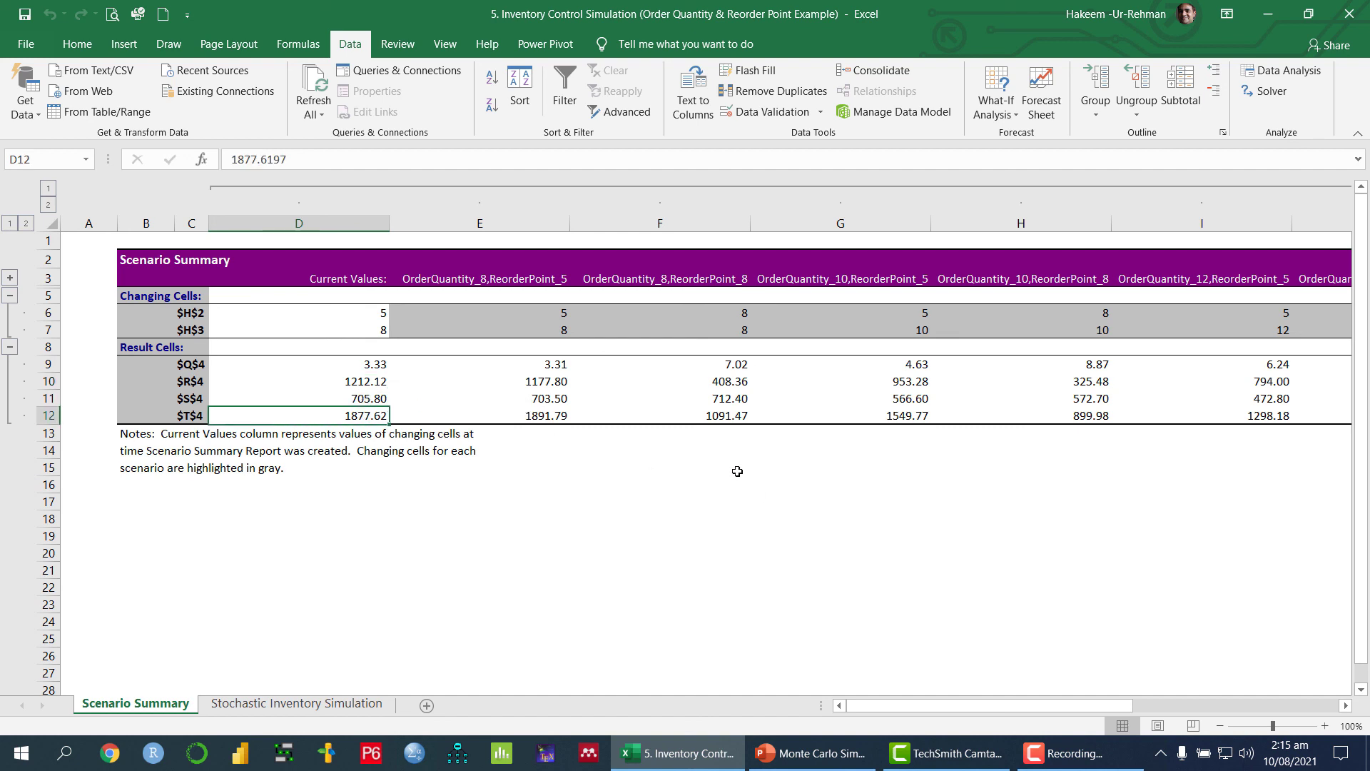
Compare the total cost in row 12 across all scenarios to find the cheapest combination
click(730, 420)
click(1094, 417)
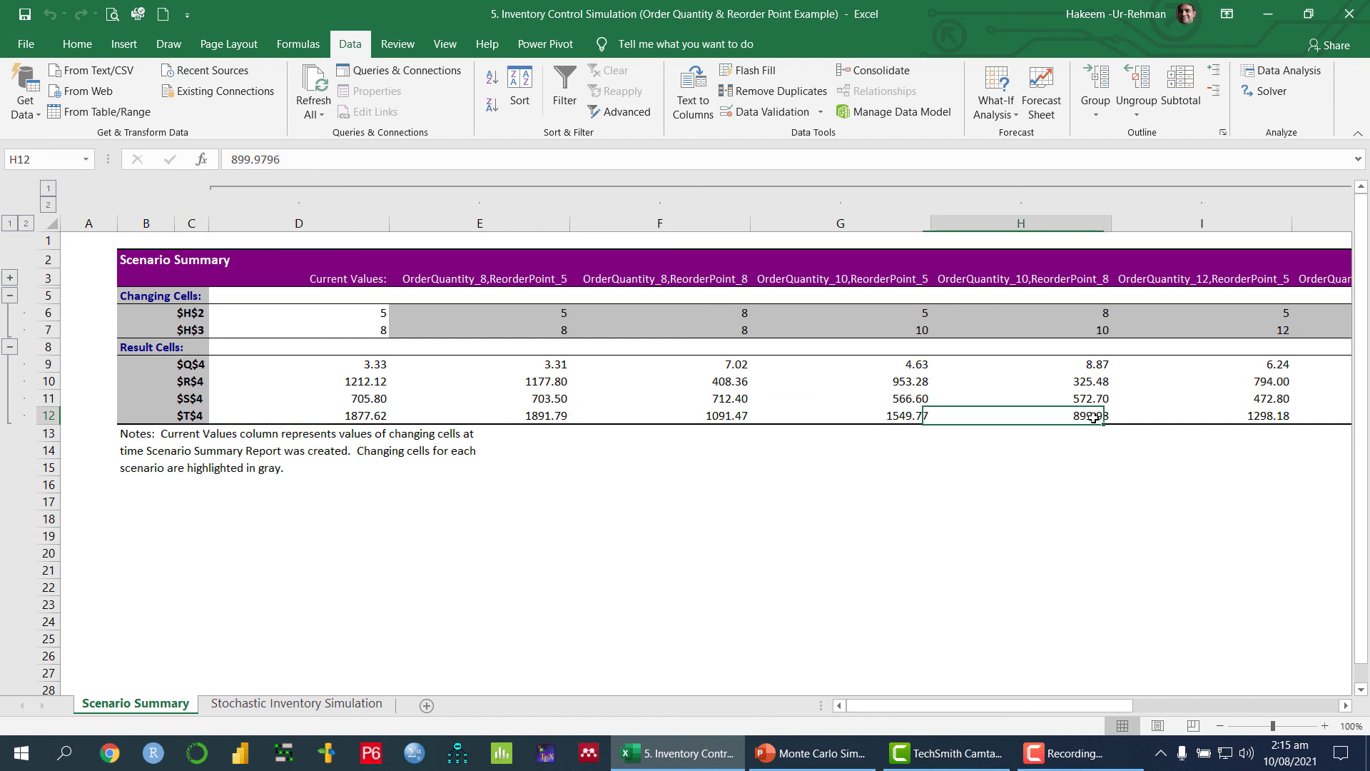
drag(1095, 708, 1276, 705)
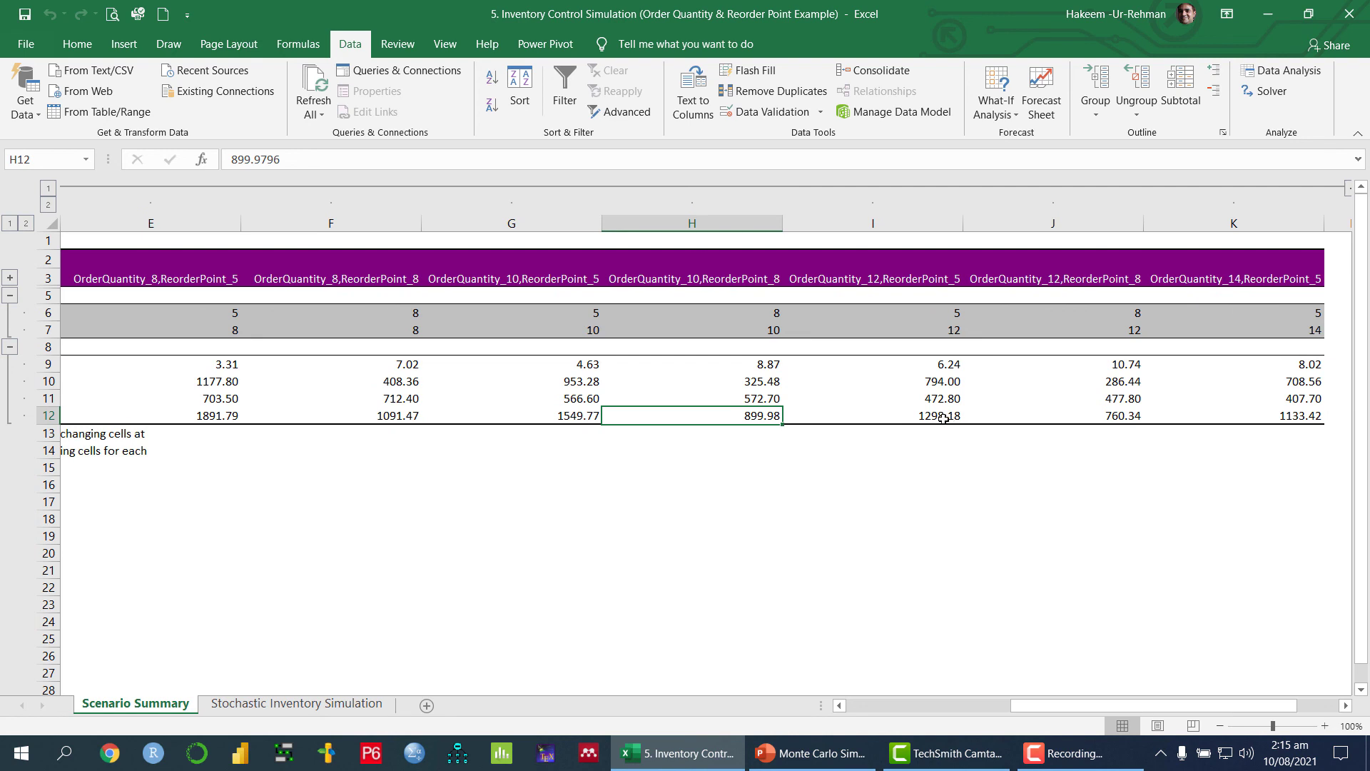
click(1120, 419)
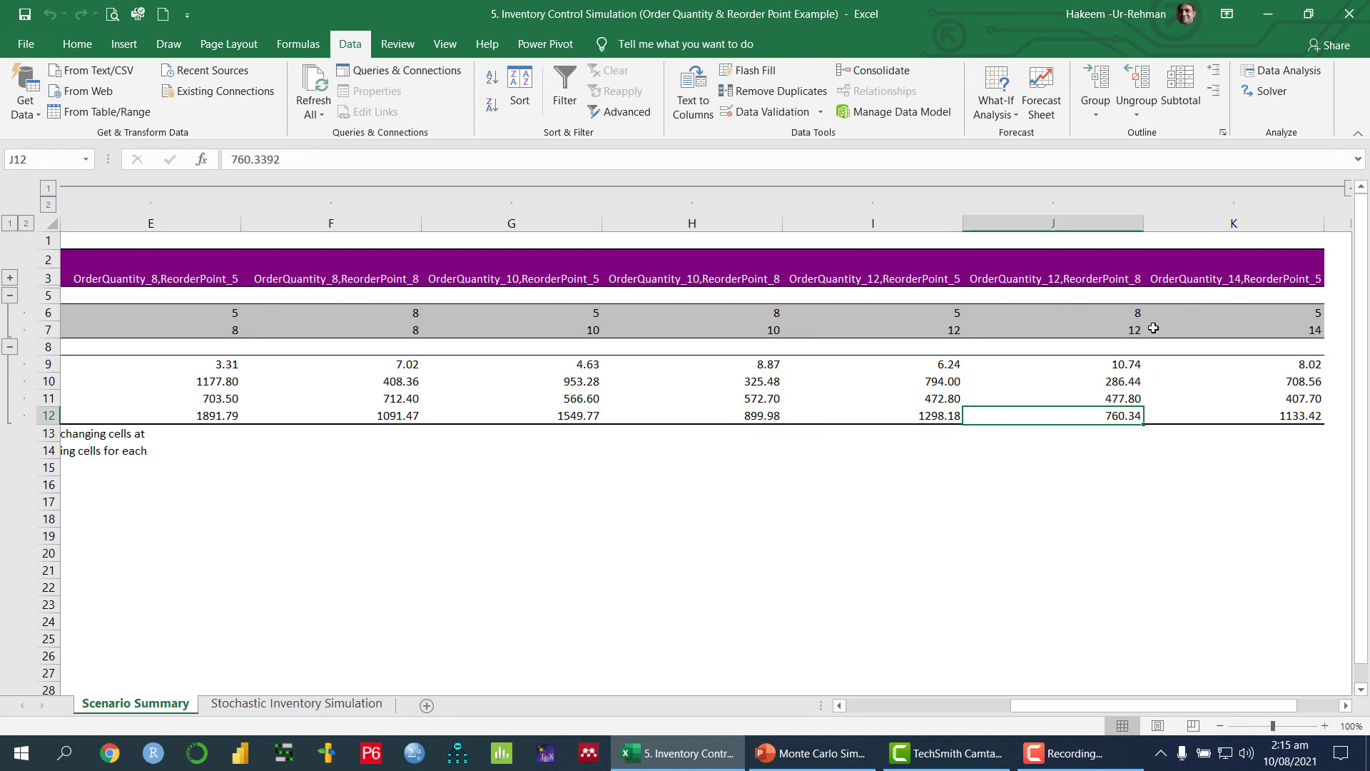
Highlight the OrderQuantity_12,ReorderPoint_8 values in J6:J12 with yellow fill, and return to the Stochastic Inventory Simulation sheet
drag(1122, 318, 1030, 413)
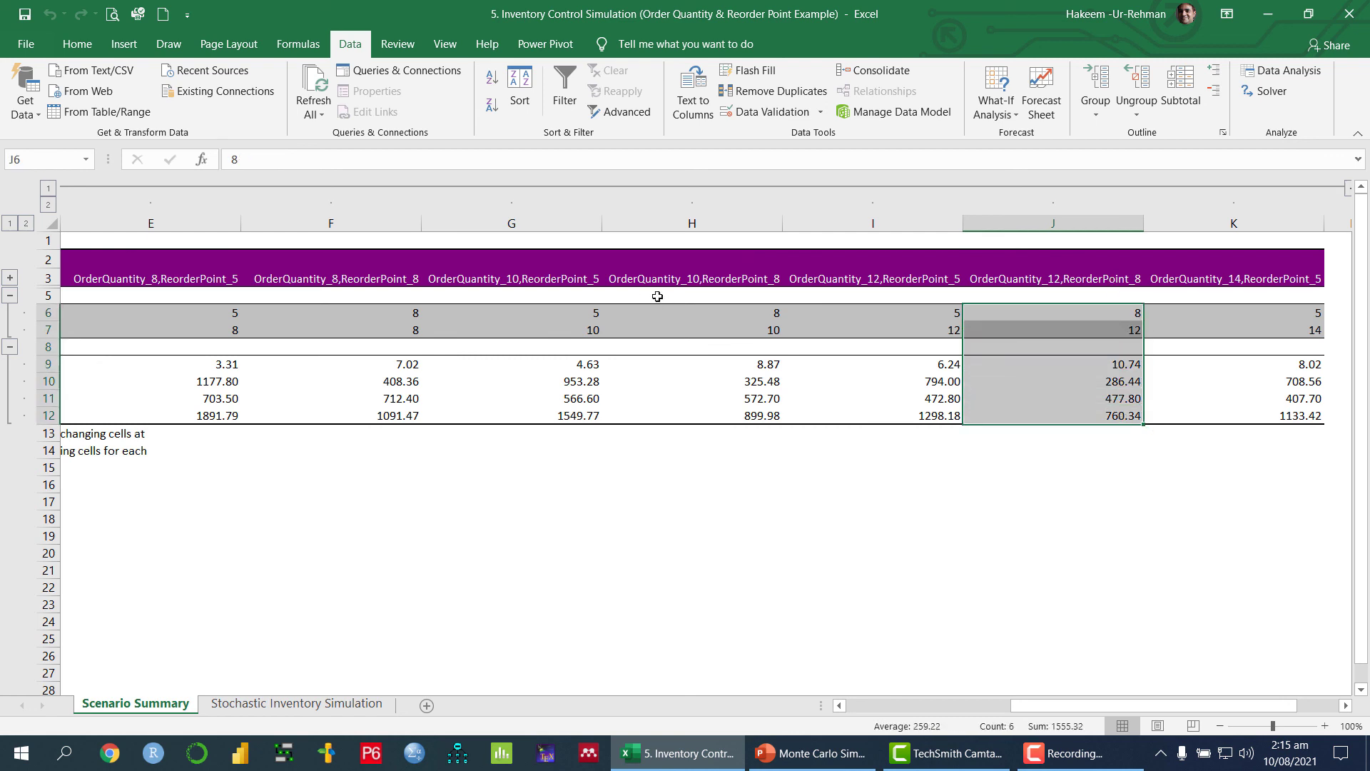
click(77, 44)
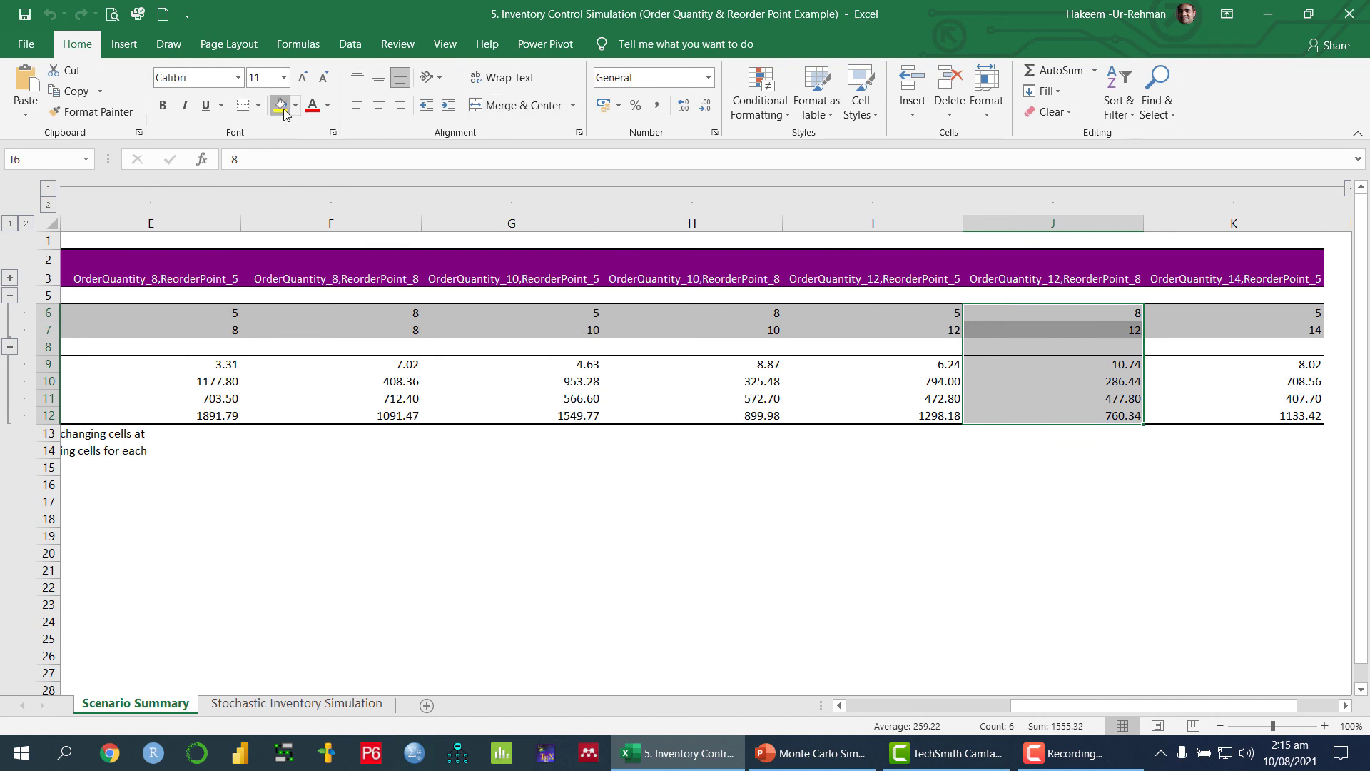
click(280, 104)
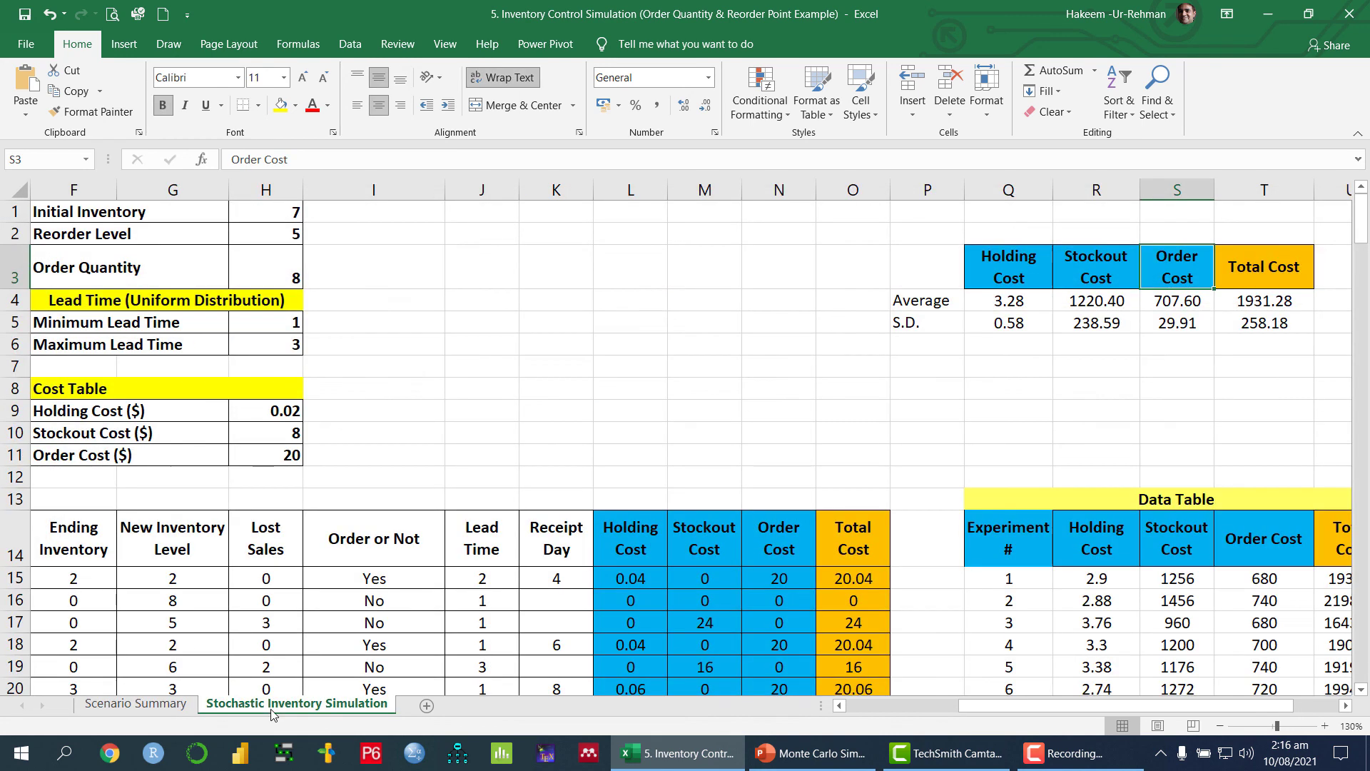
click(272, 707)
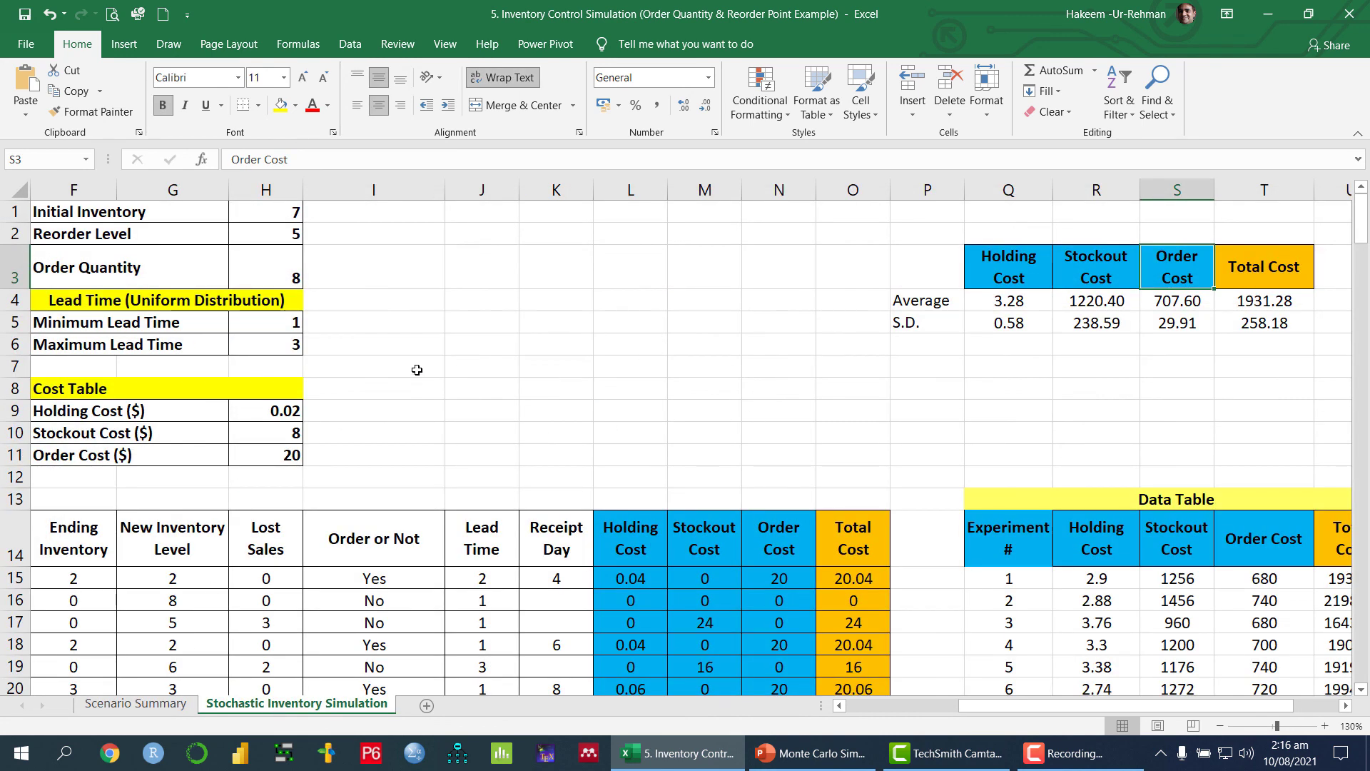